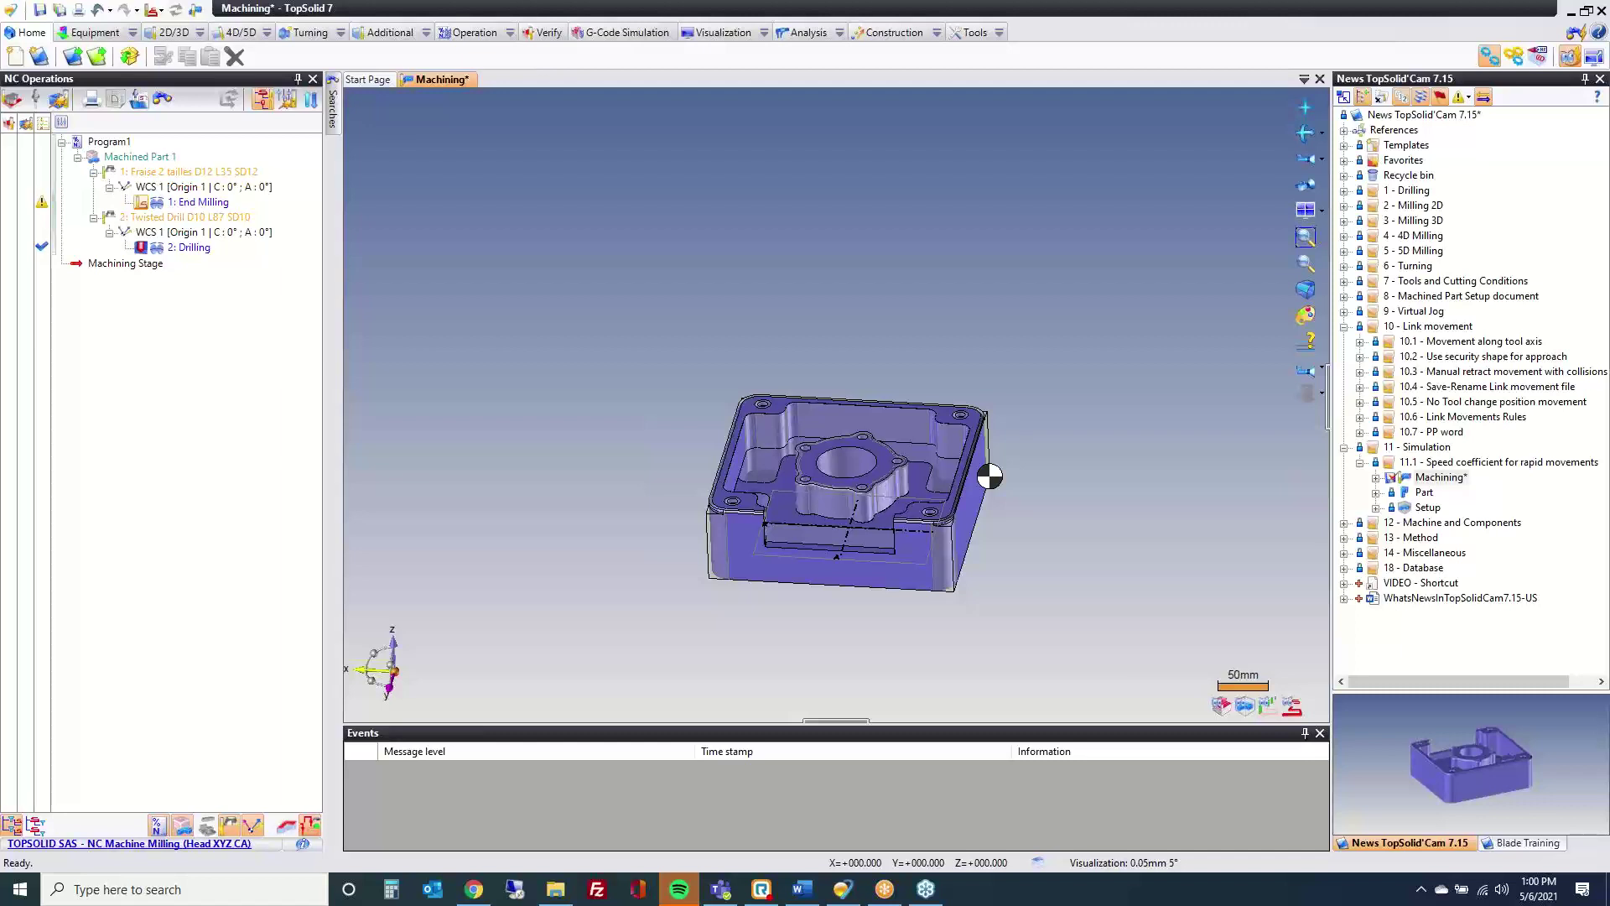
Step: In the project tree, collapse Link movement and Simulation, and expand Virtual Jog so that only its 9.1 - Automatic WCS for part transfert subfolder is open
click(1357, 328)
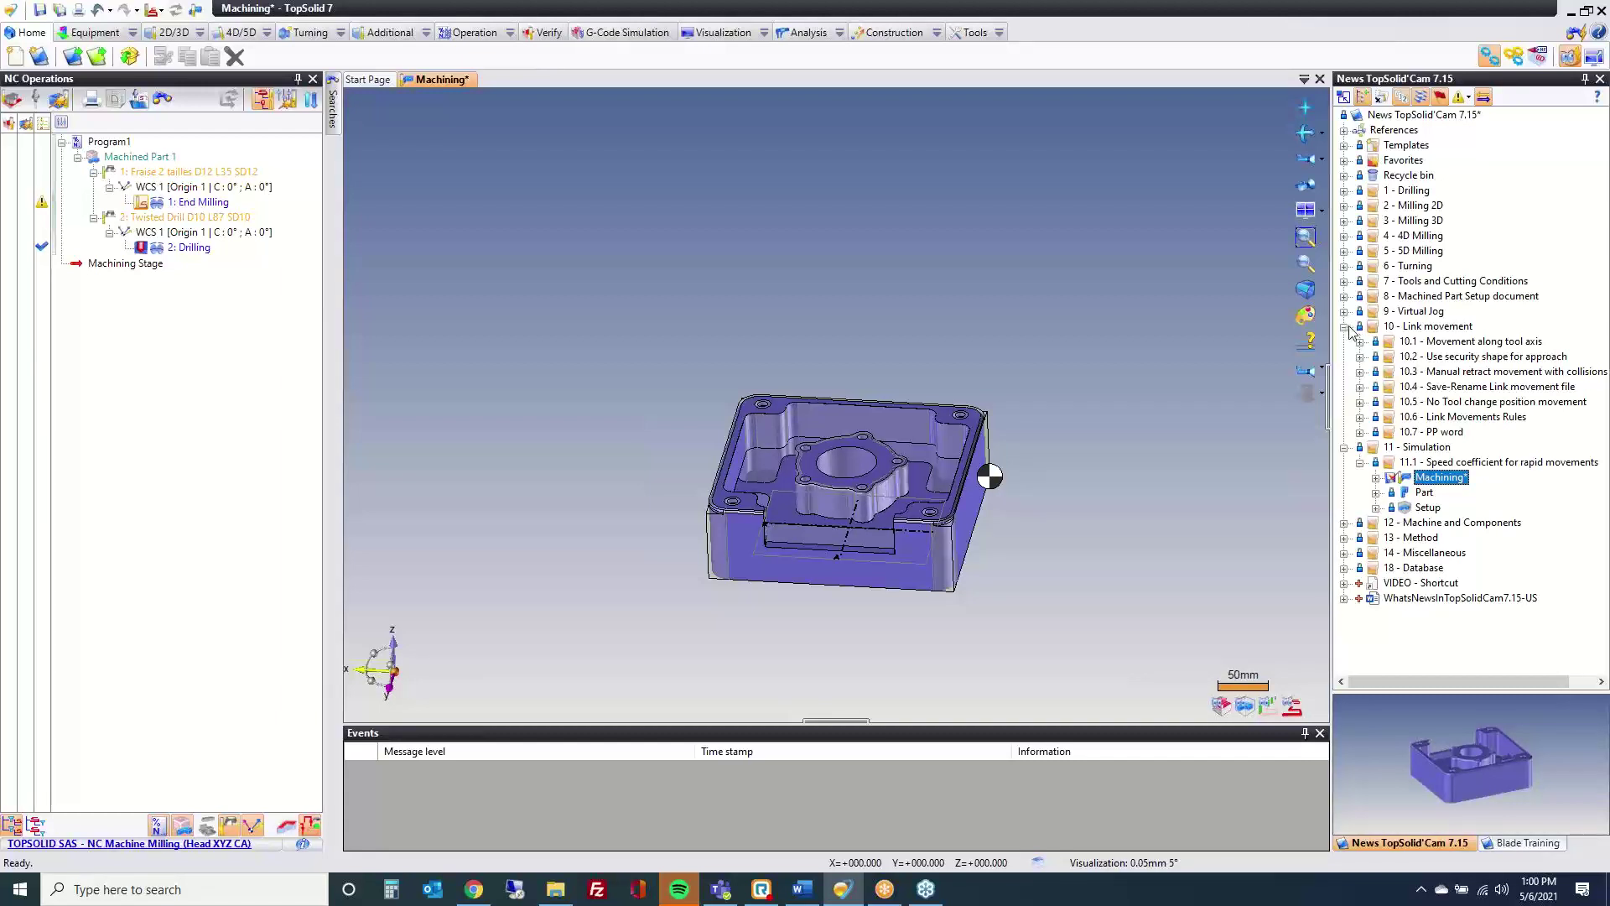
click(1345, 326)
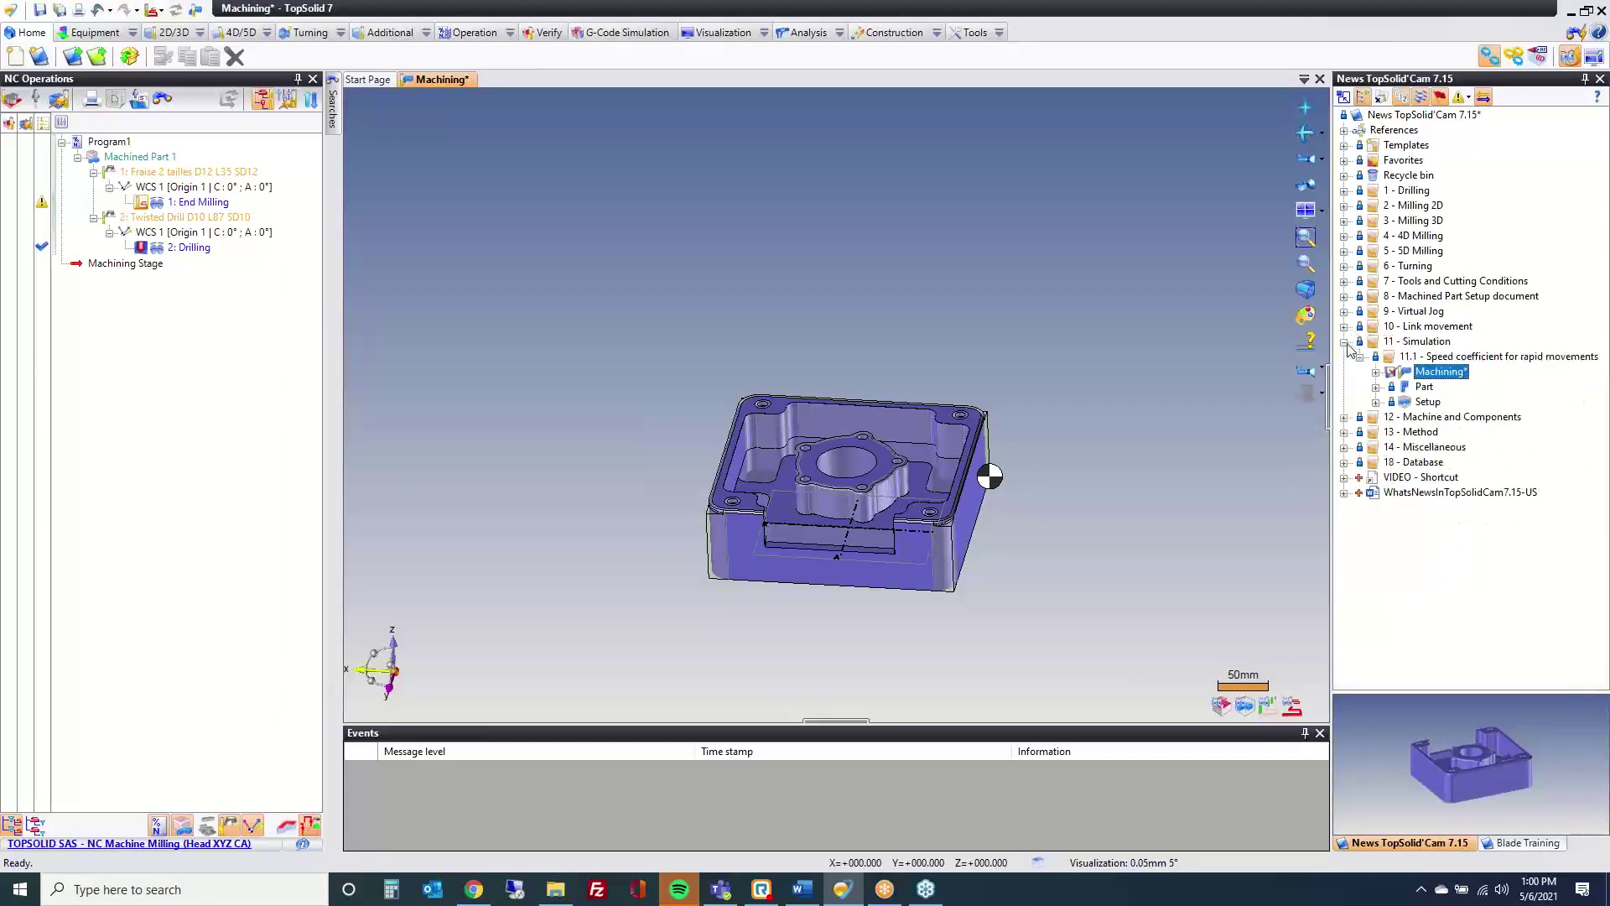
click(1344, 341)
click(1344, 312)
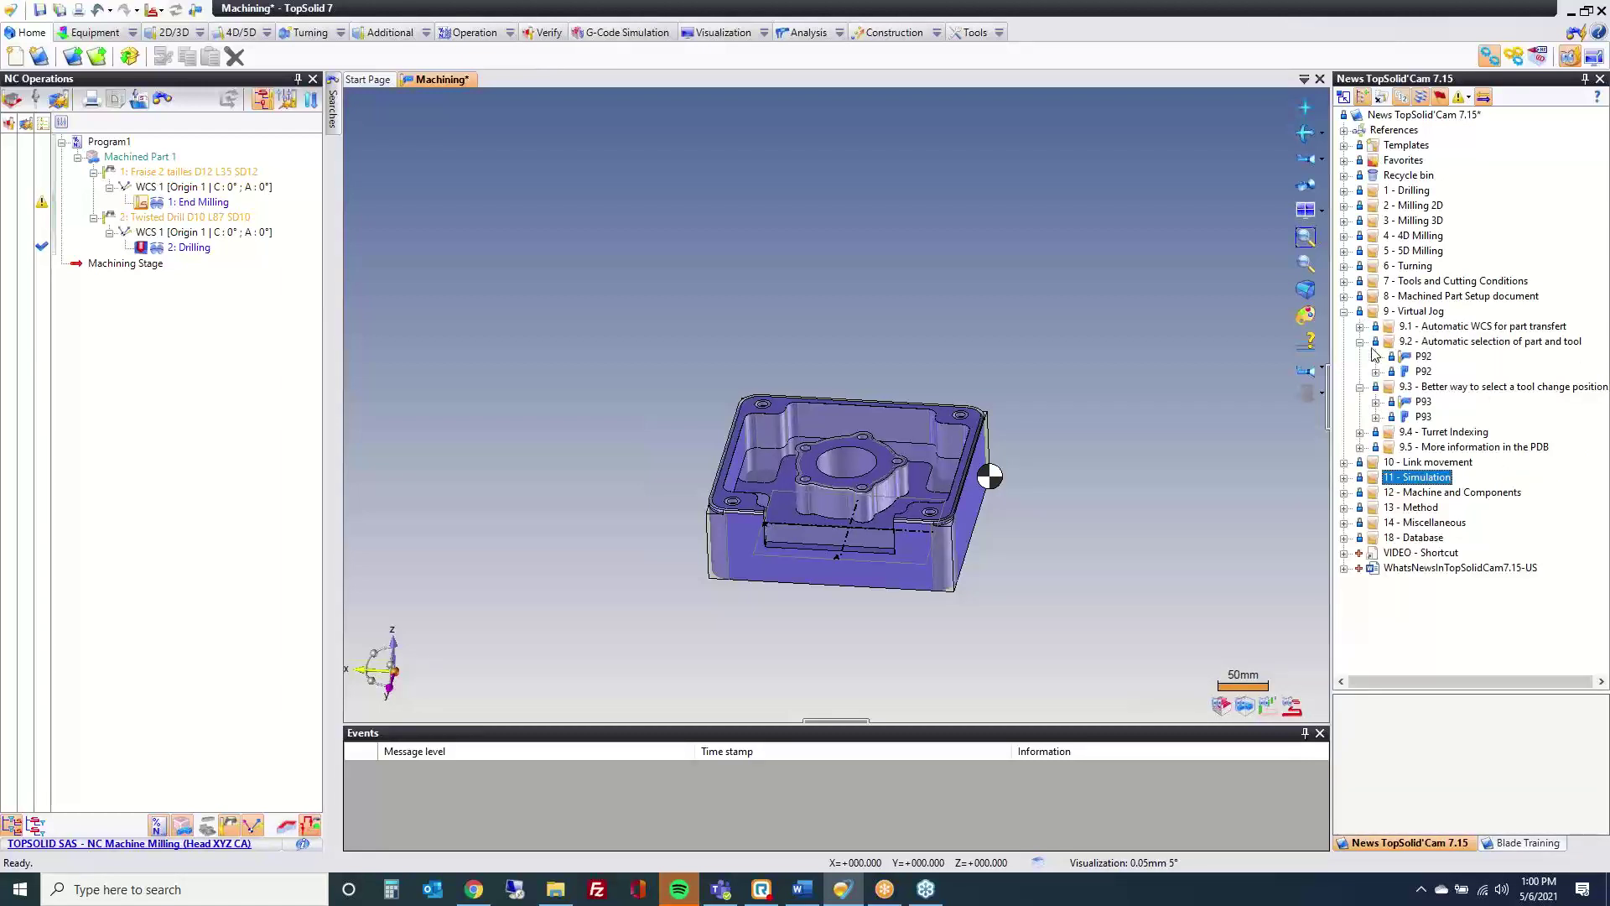
click(1359, 342)
click(1360, 356)
click(1360, 326)
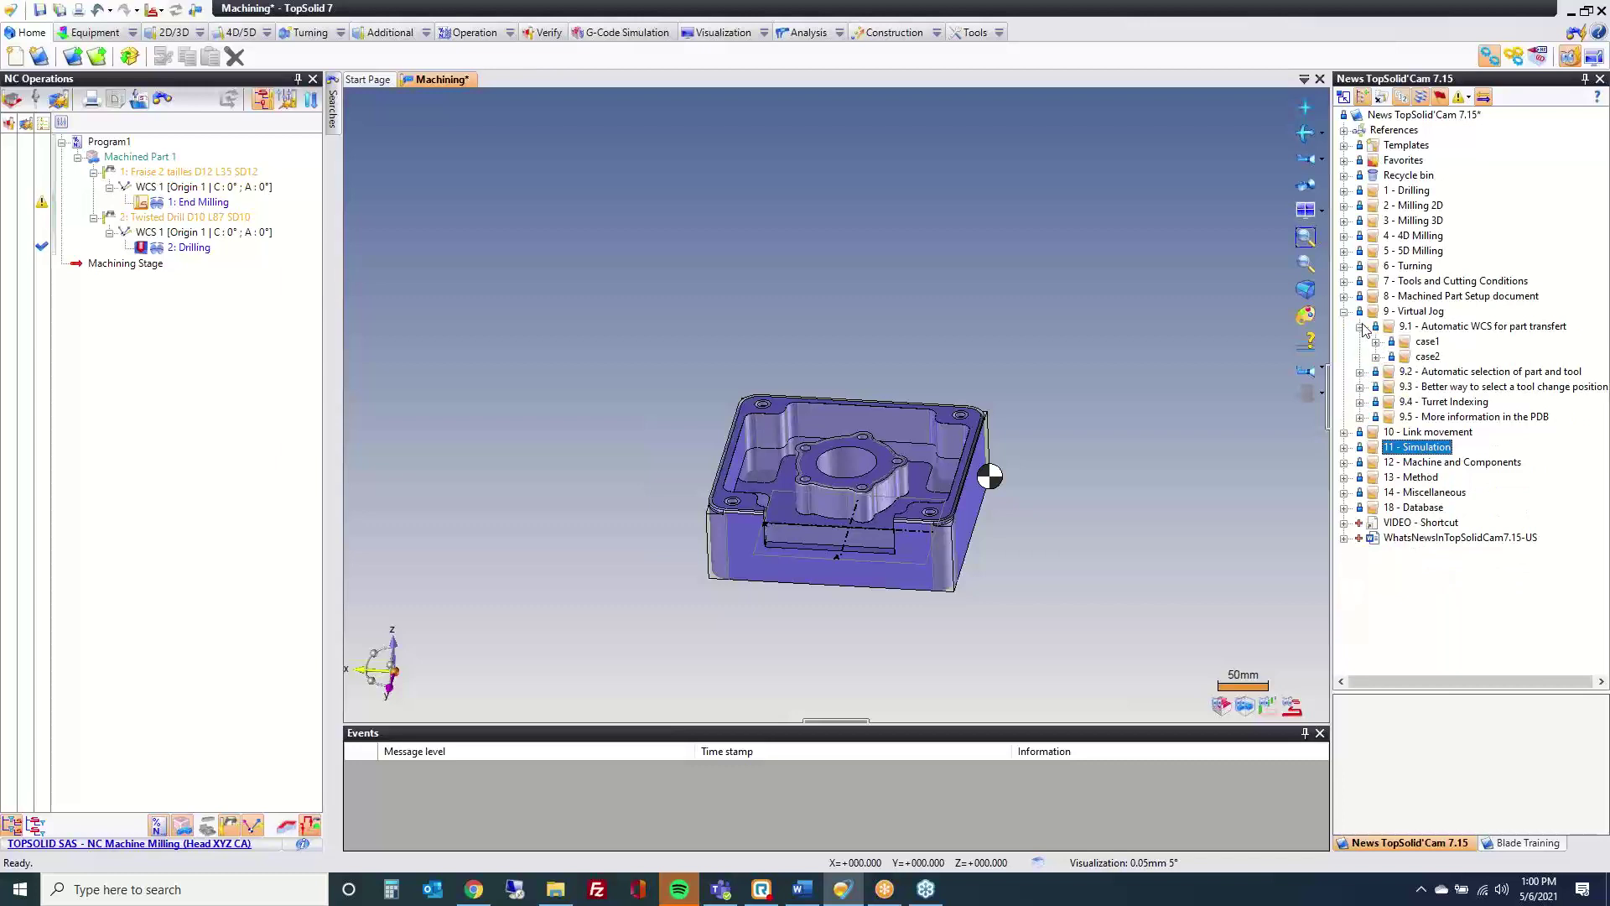
Step: Close the Machining document without saving its changes
middle_click(447, 83)
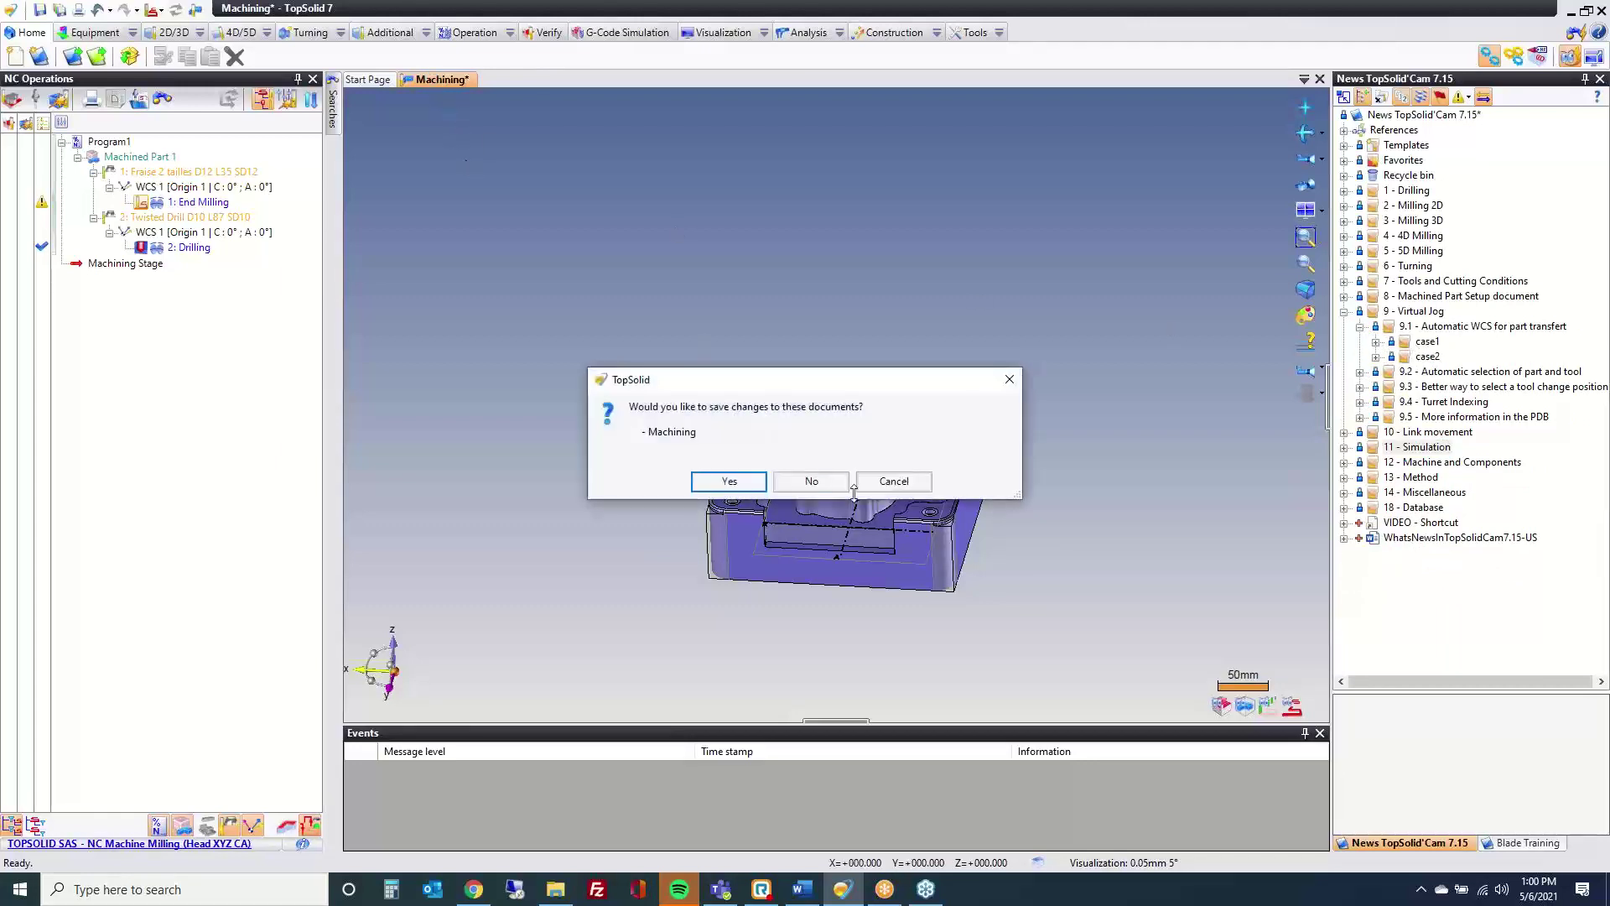
click(840, 481)
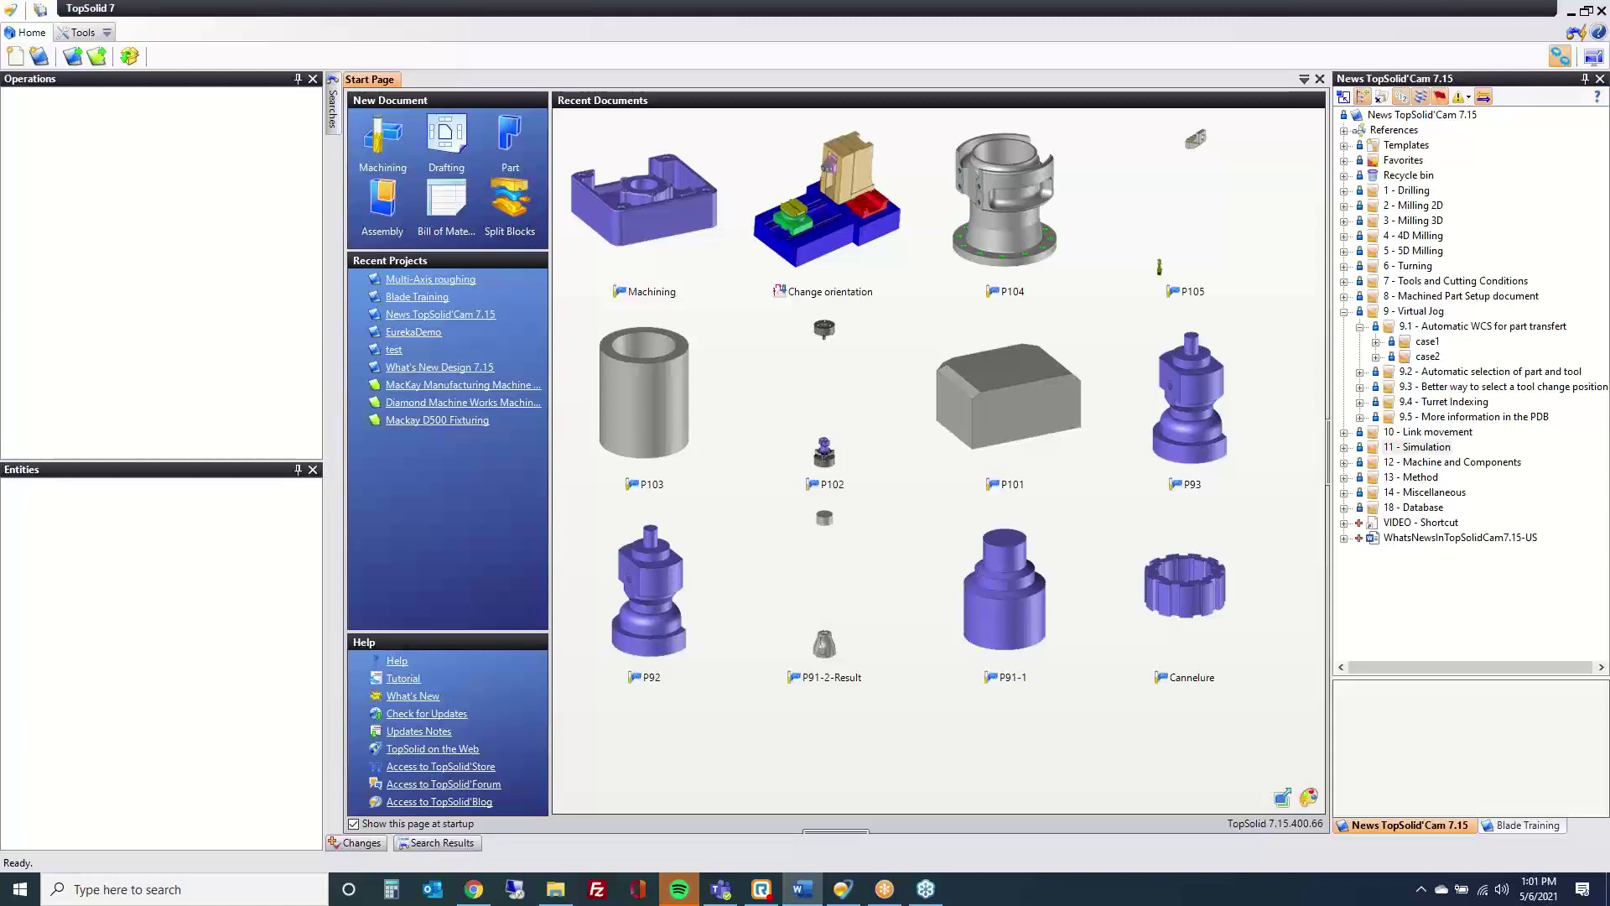
Step: Open the P91-1 machining document from the case1 folder under 9.1 - Automatic WCS for part transfert
click(1376, 341)
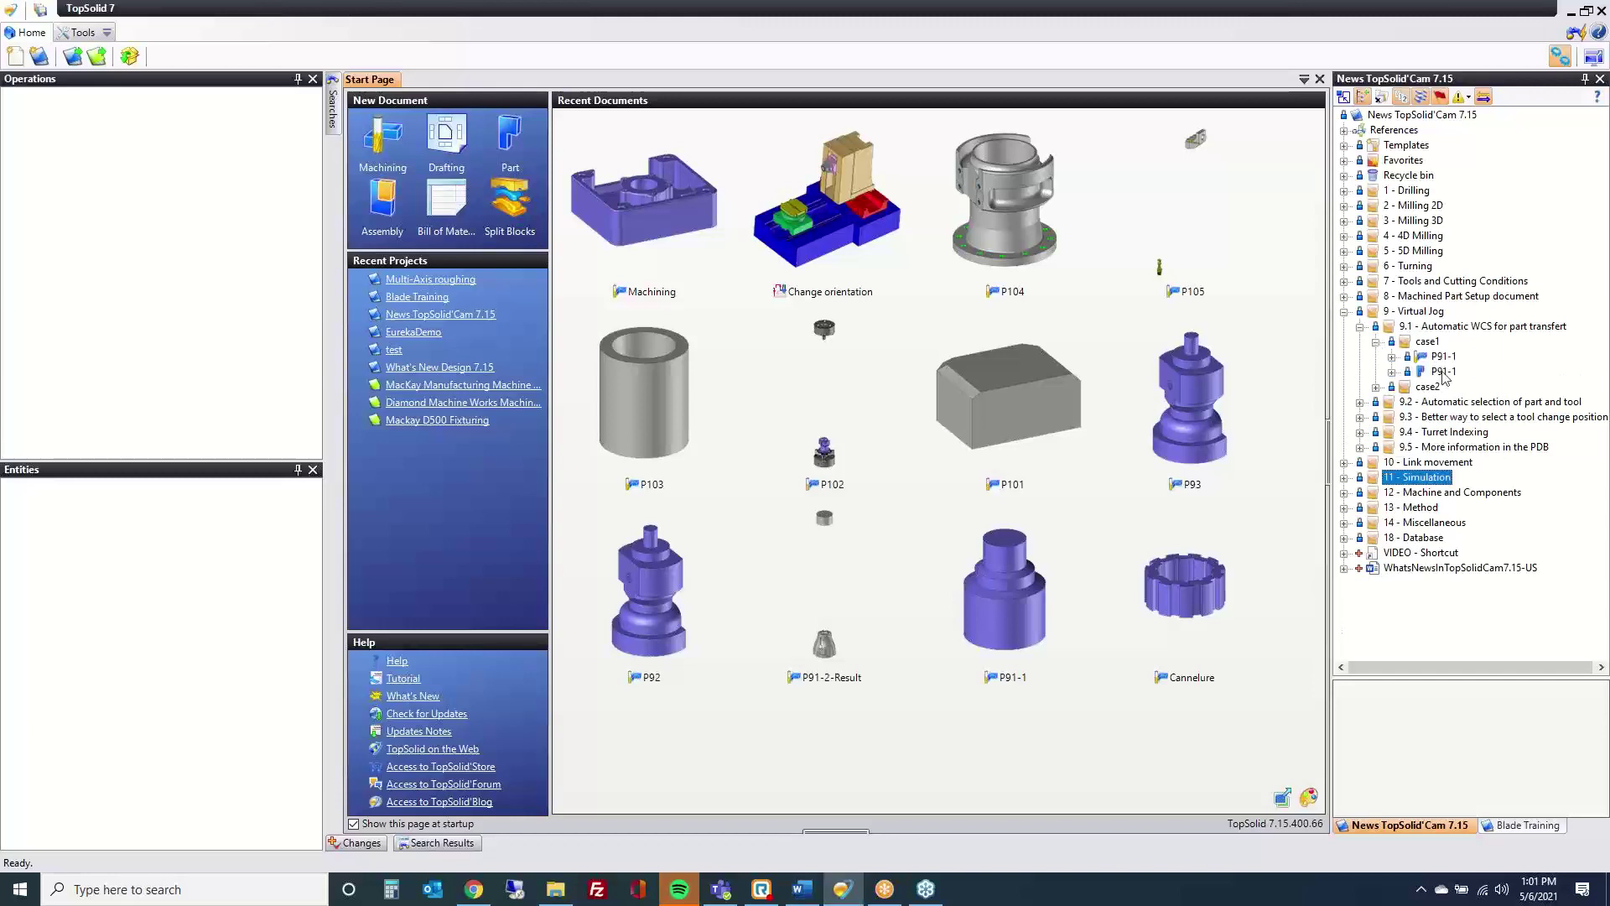
click(1443, 356)
double_click(1440, 359)
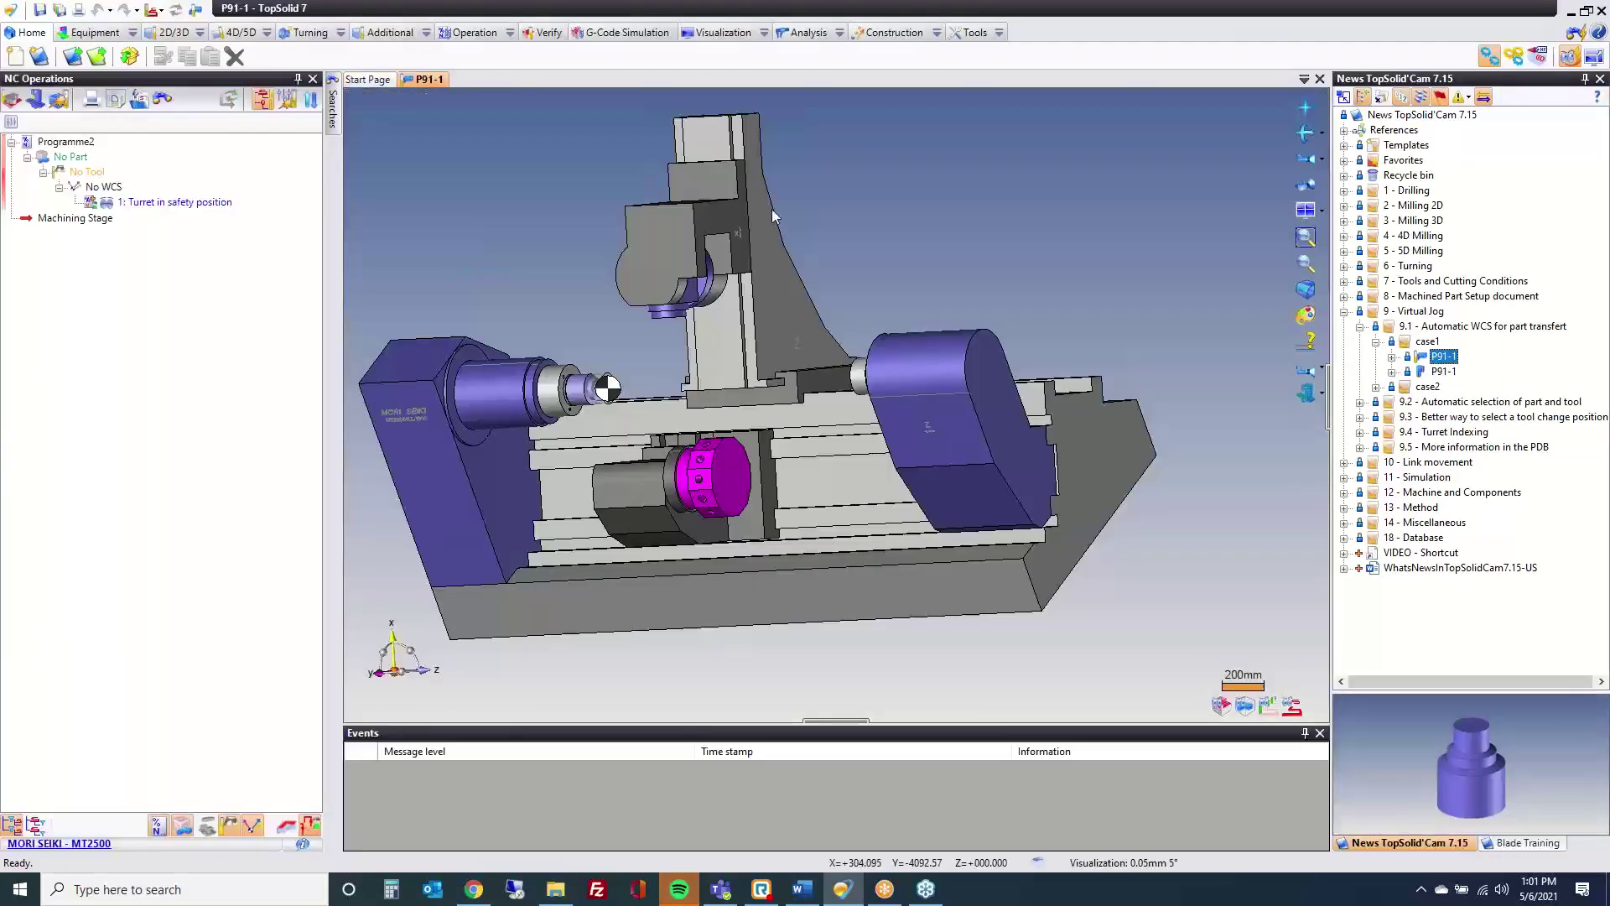
Step: Simulate operation 1, Turret in safety position, and exit the simulation
middle_drag(507, 520, 561, 526)
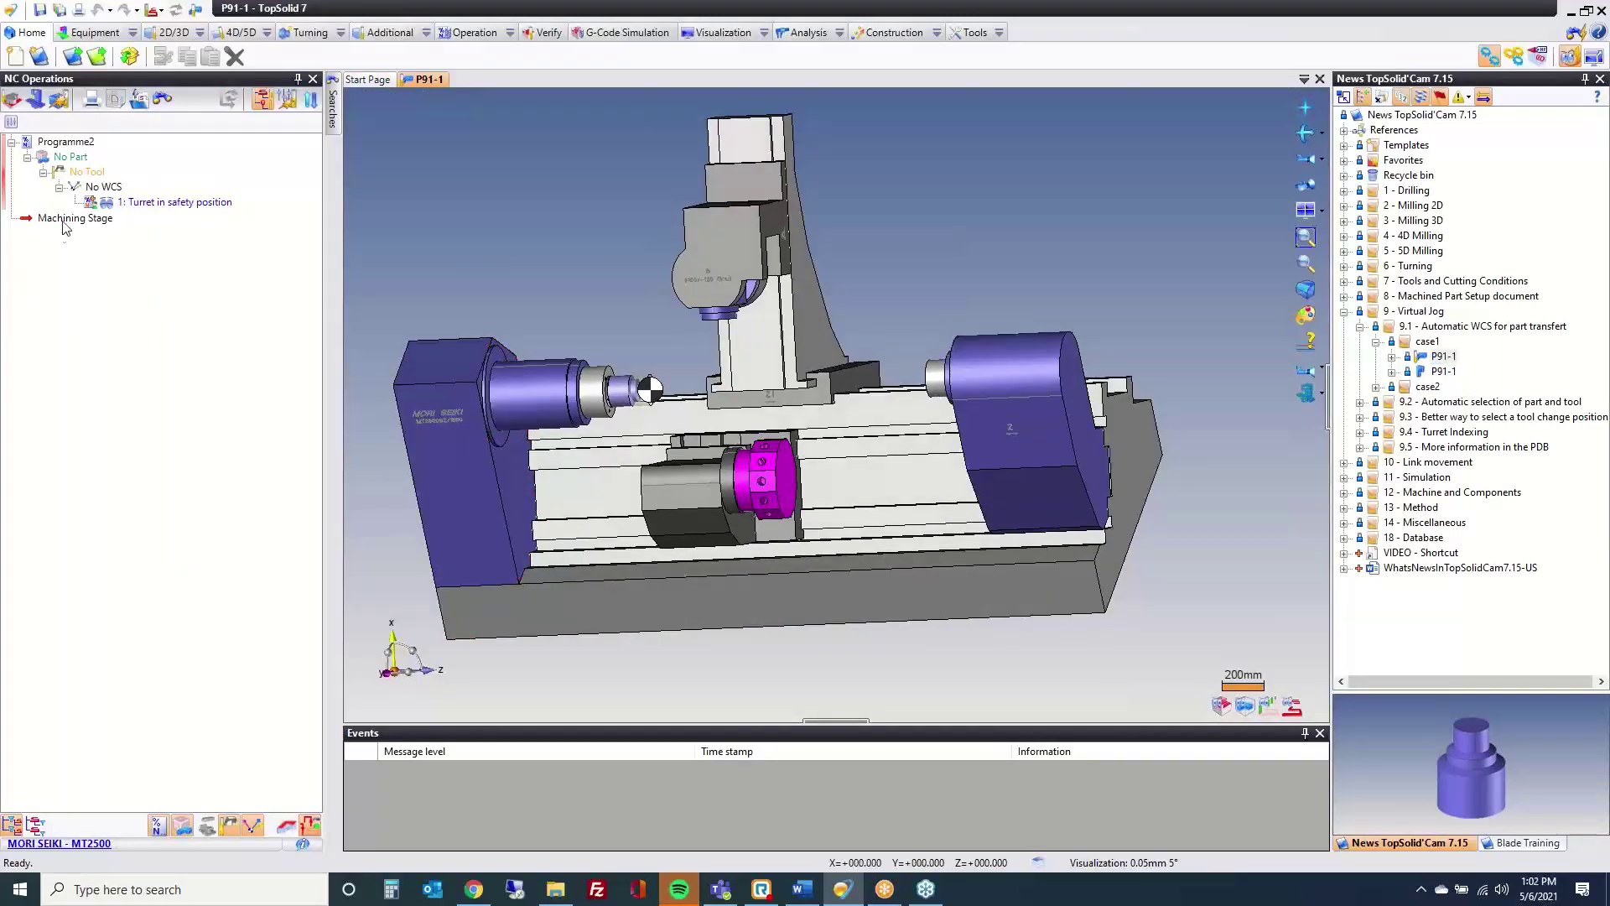
double_click(91, 204)
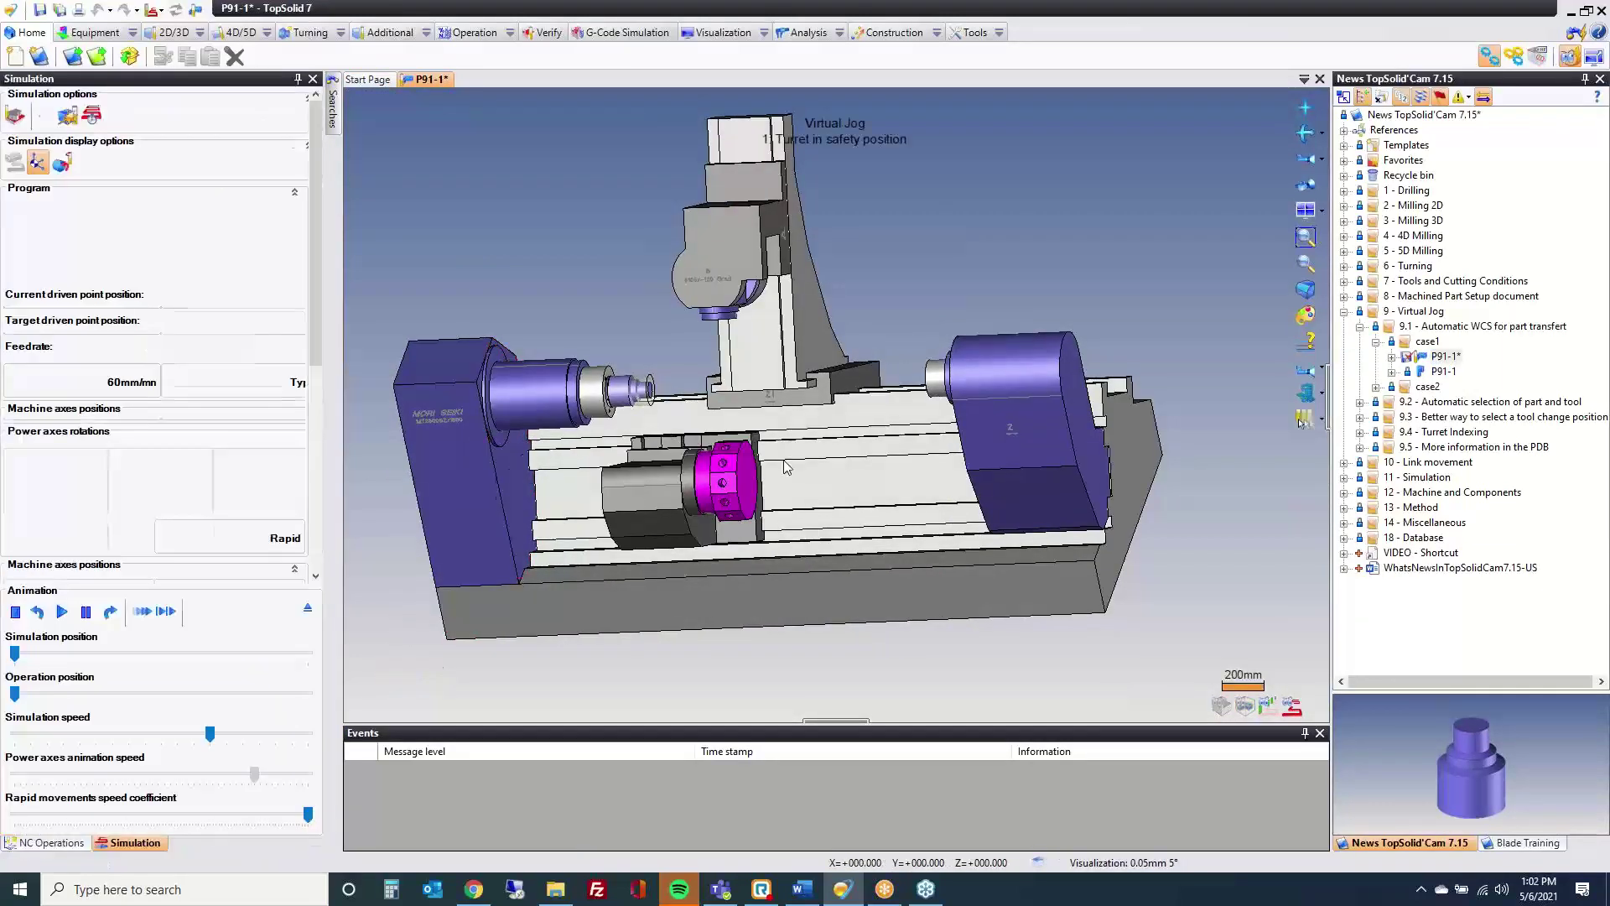
click(308, 610)
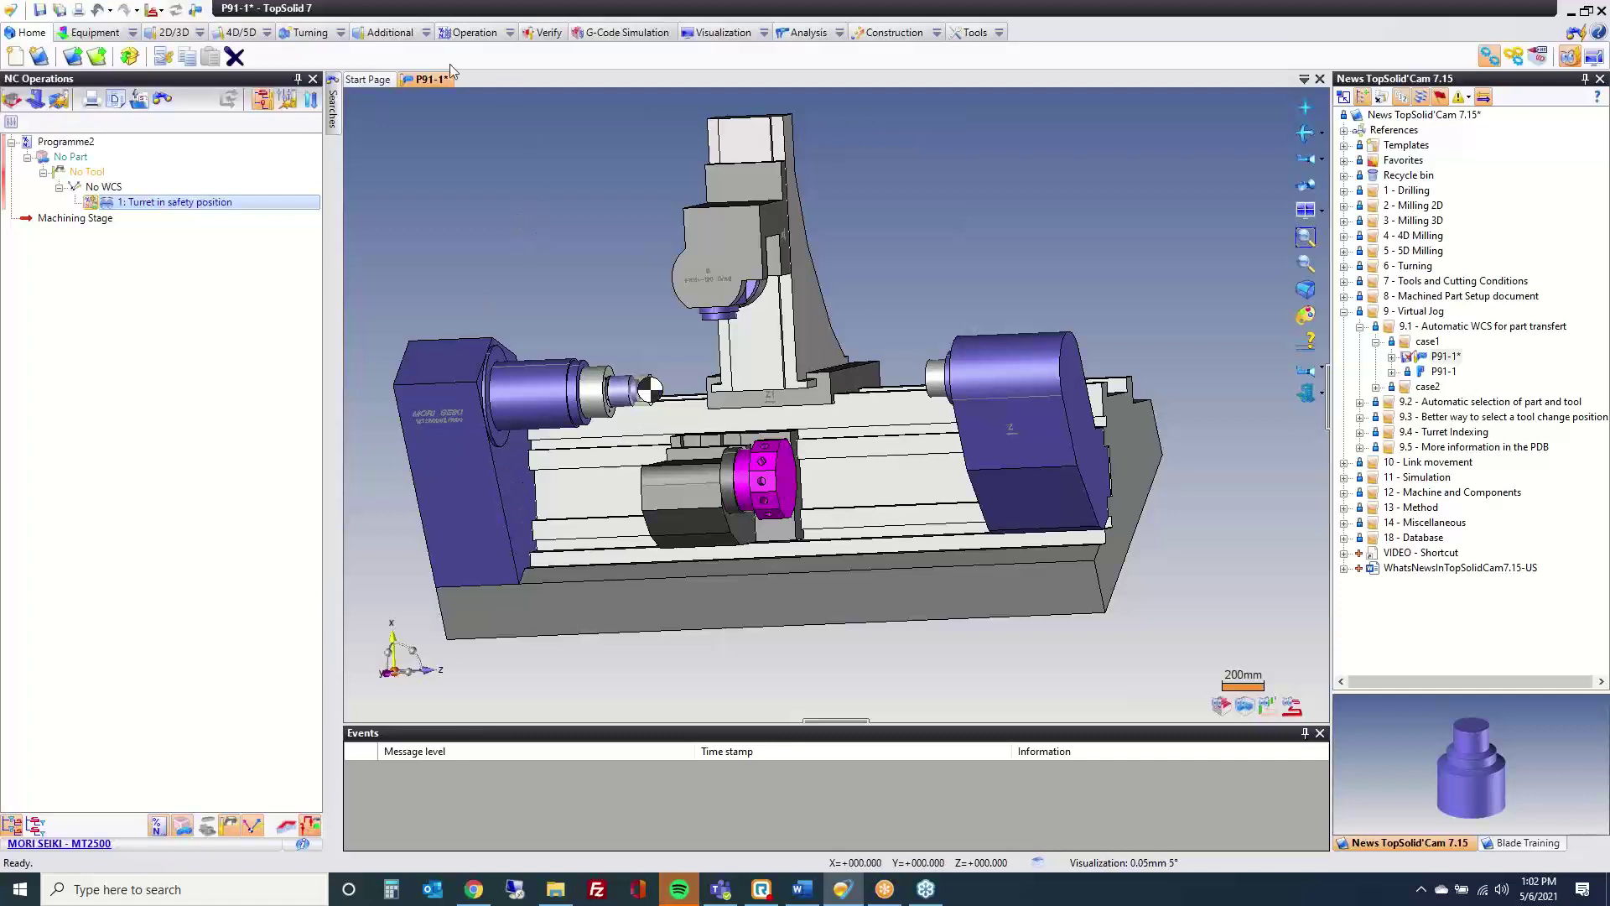
Step: Start a Virtual Jog operation and add a Hold/Release part item that releases the part on the Sub Spindle
click(389, 33)
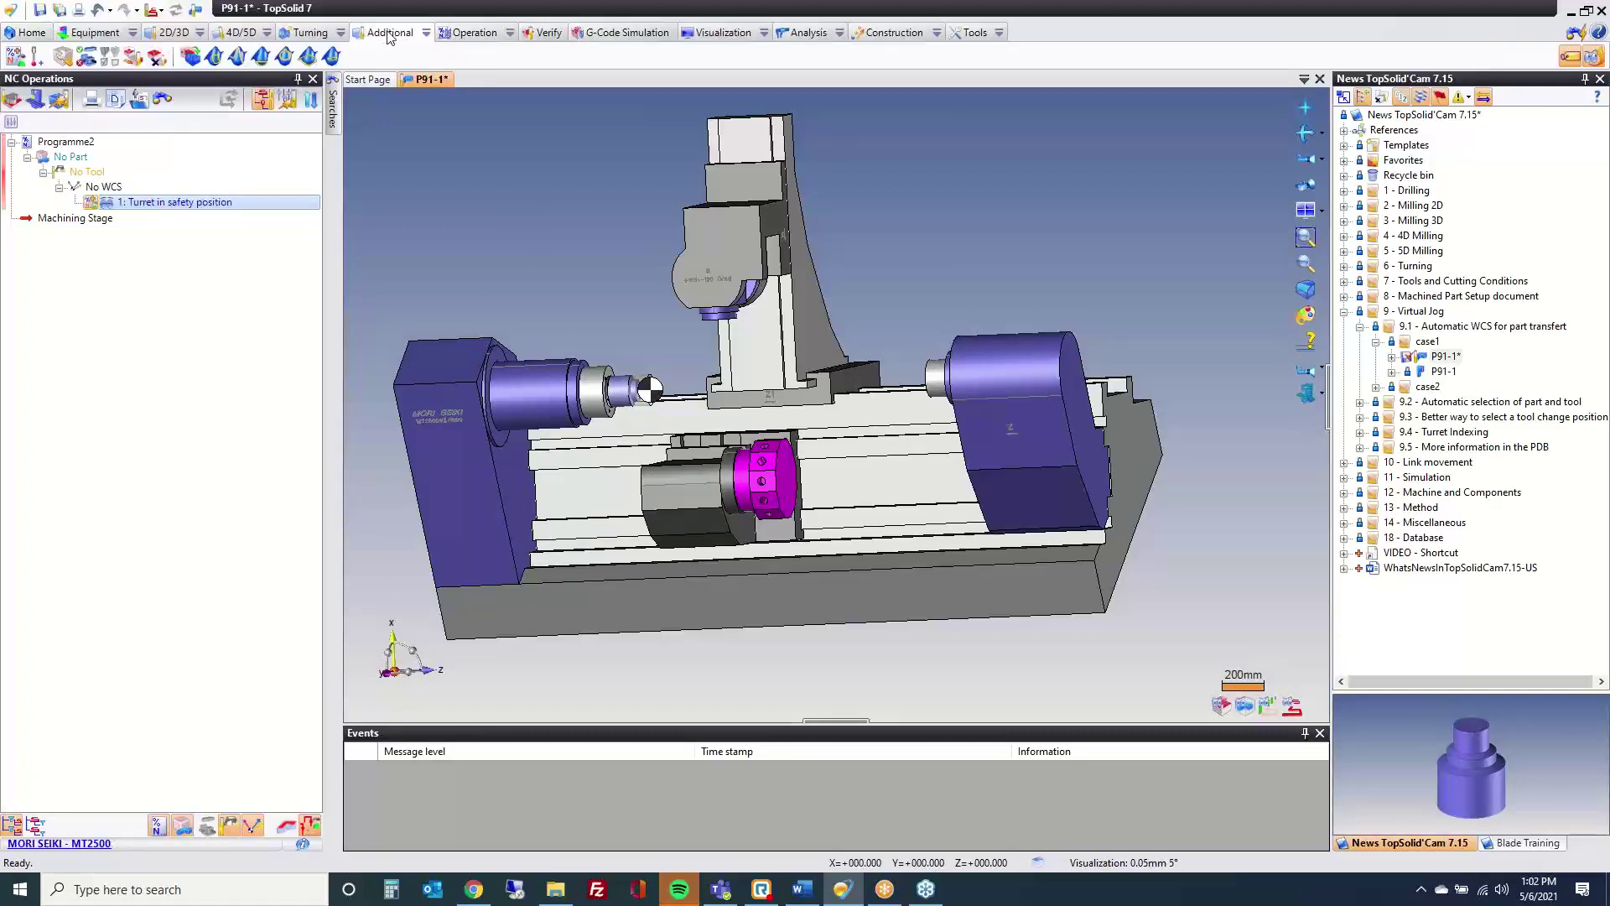
click(15, 56)
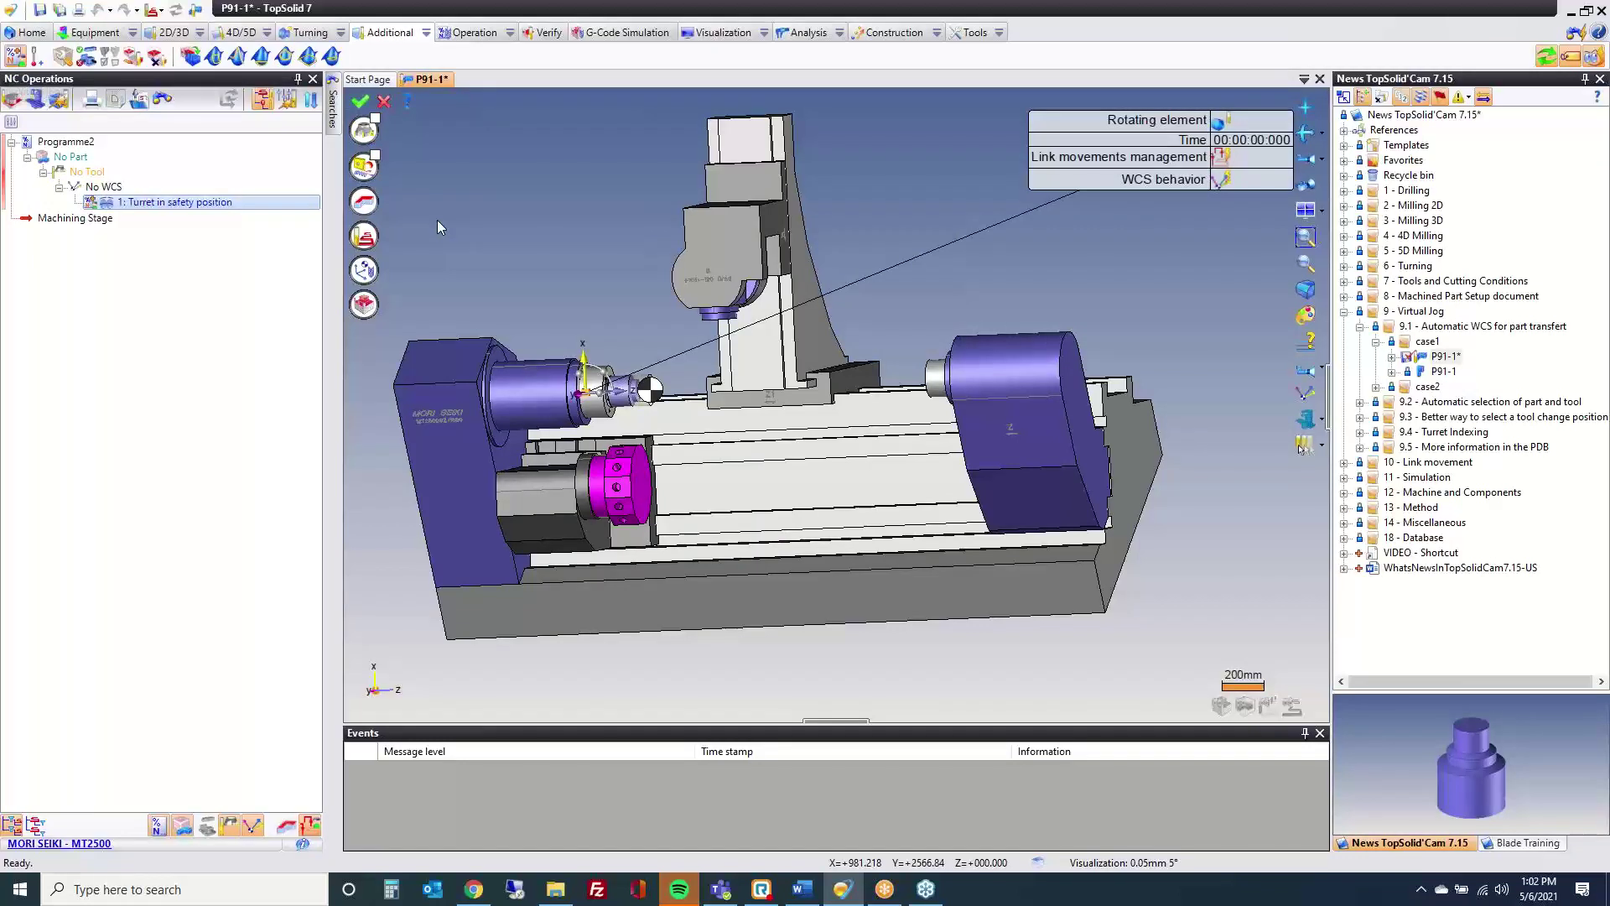
click(371, 250)
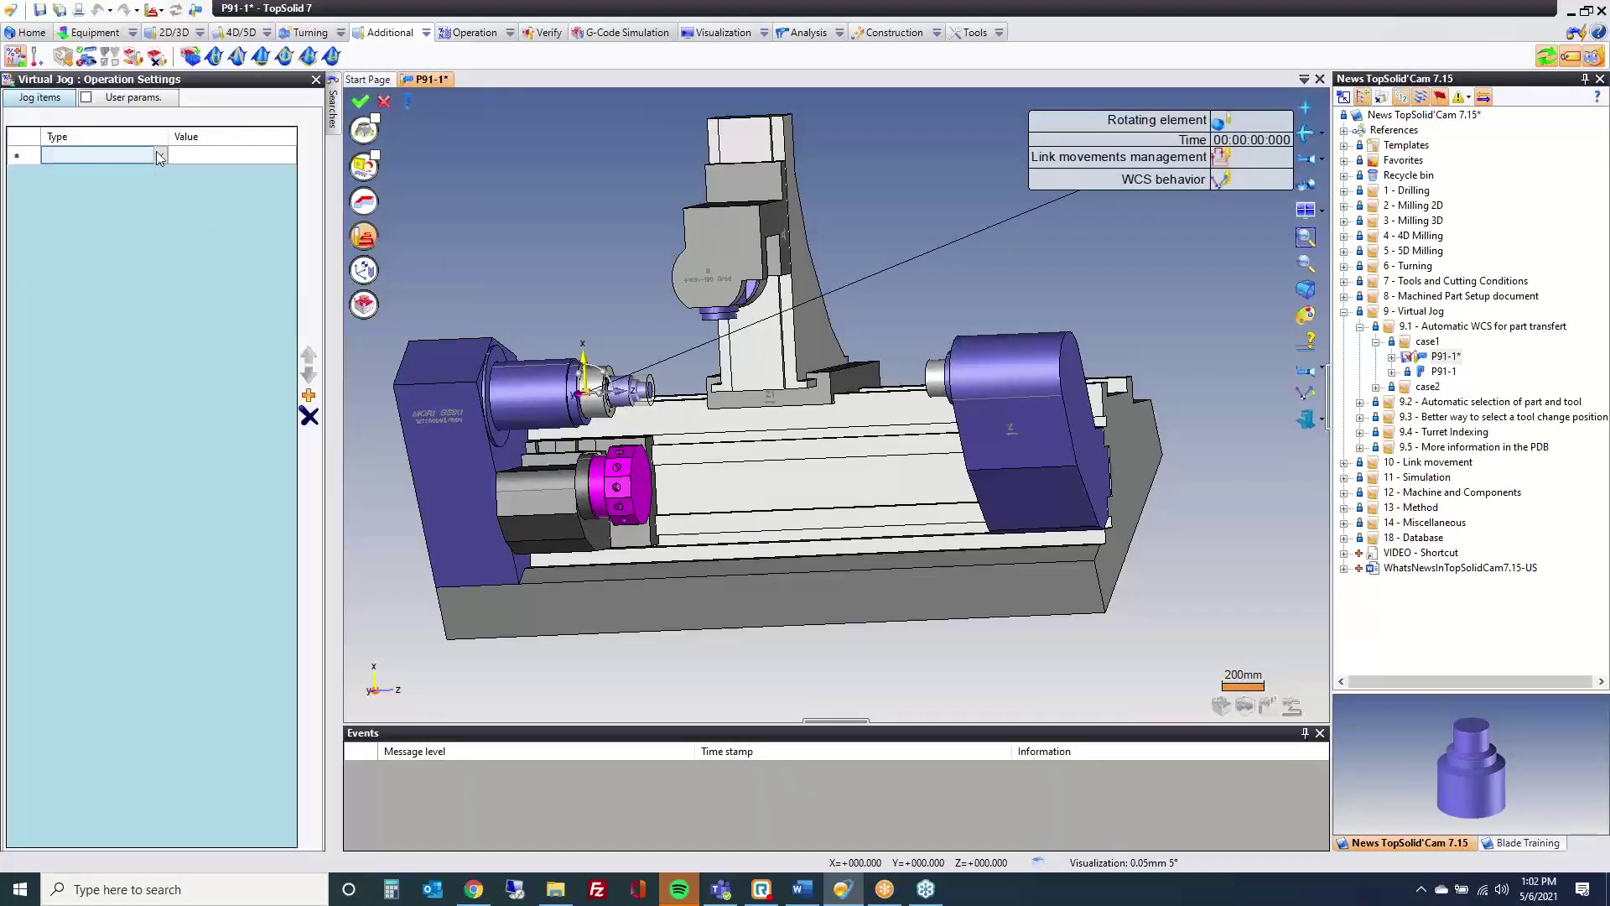
click(162, 154)
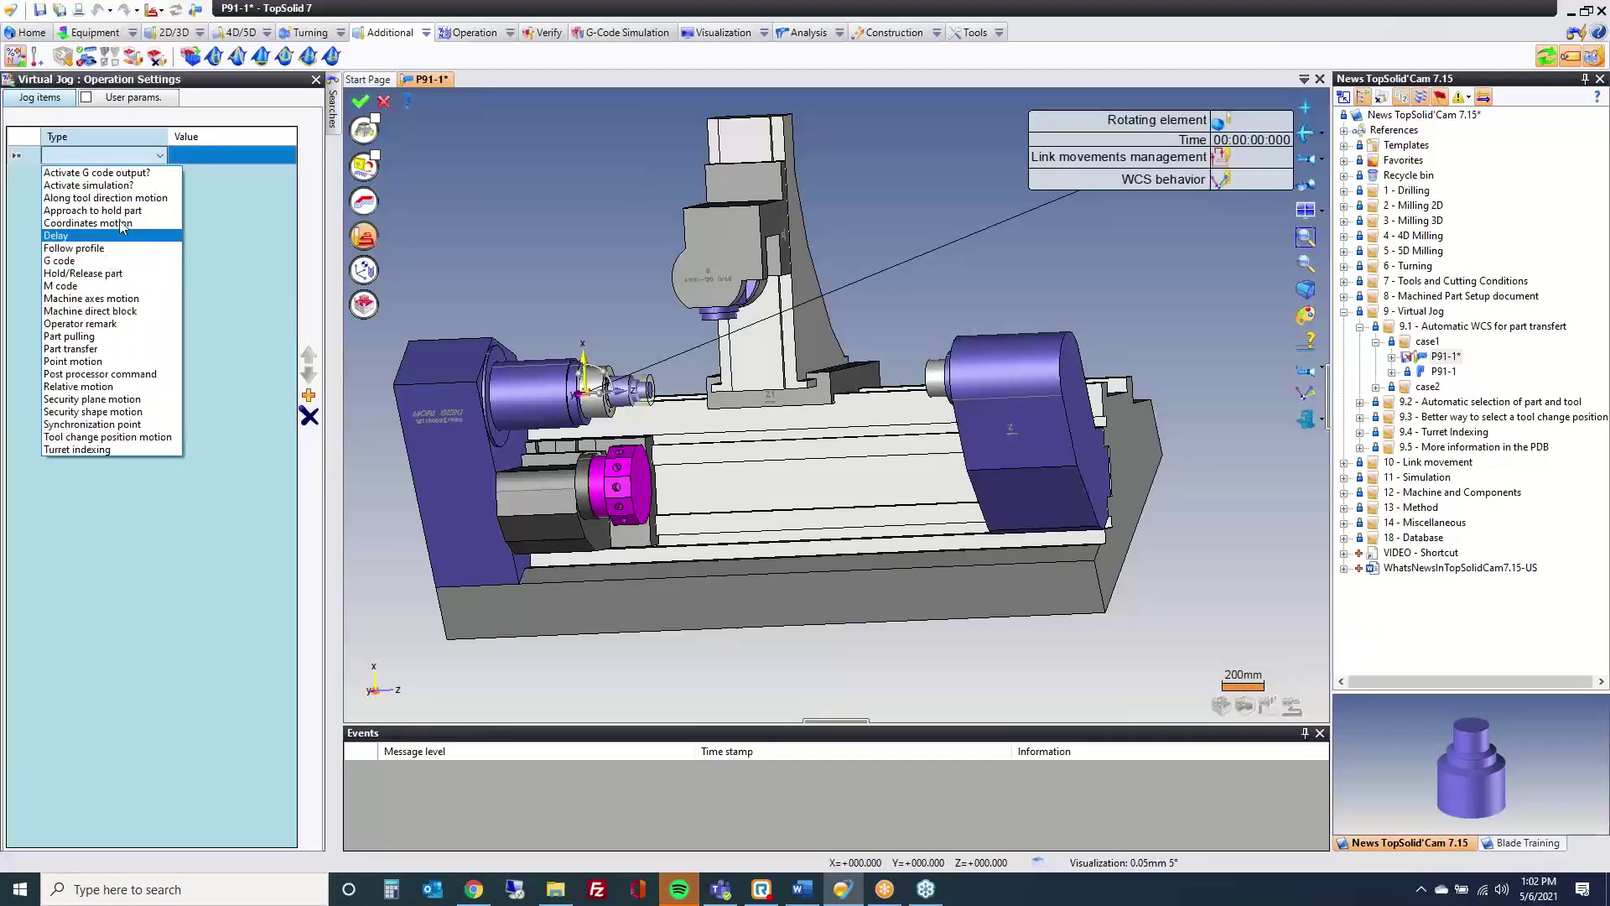
click(105, 280)
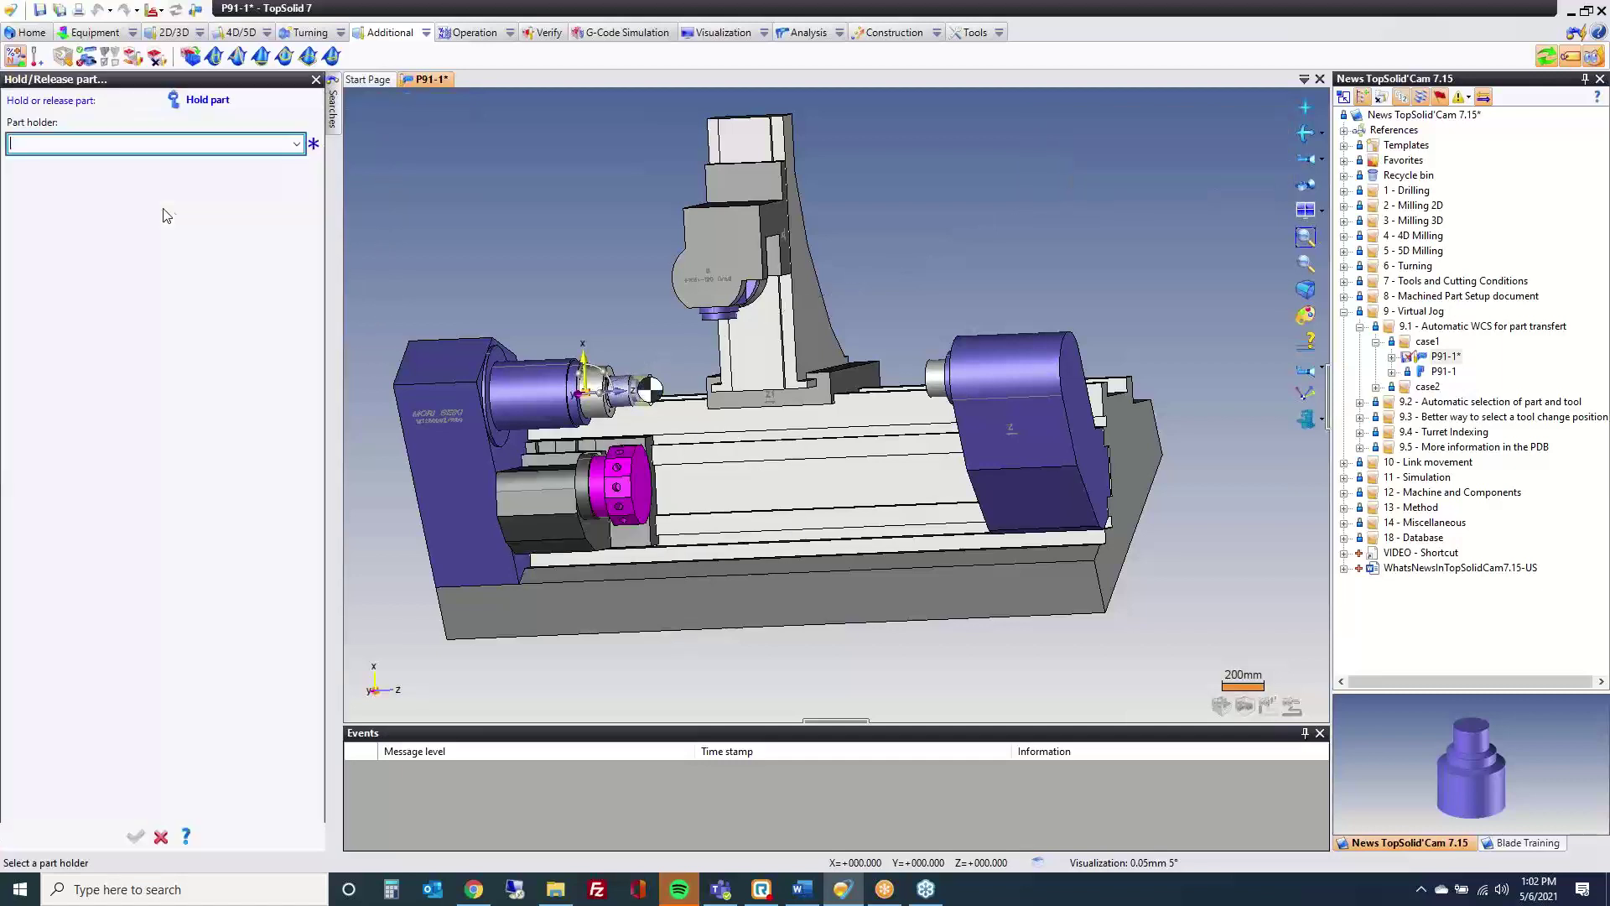
click(201, 100)
click(198, 160)
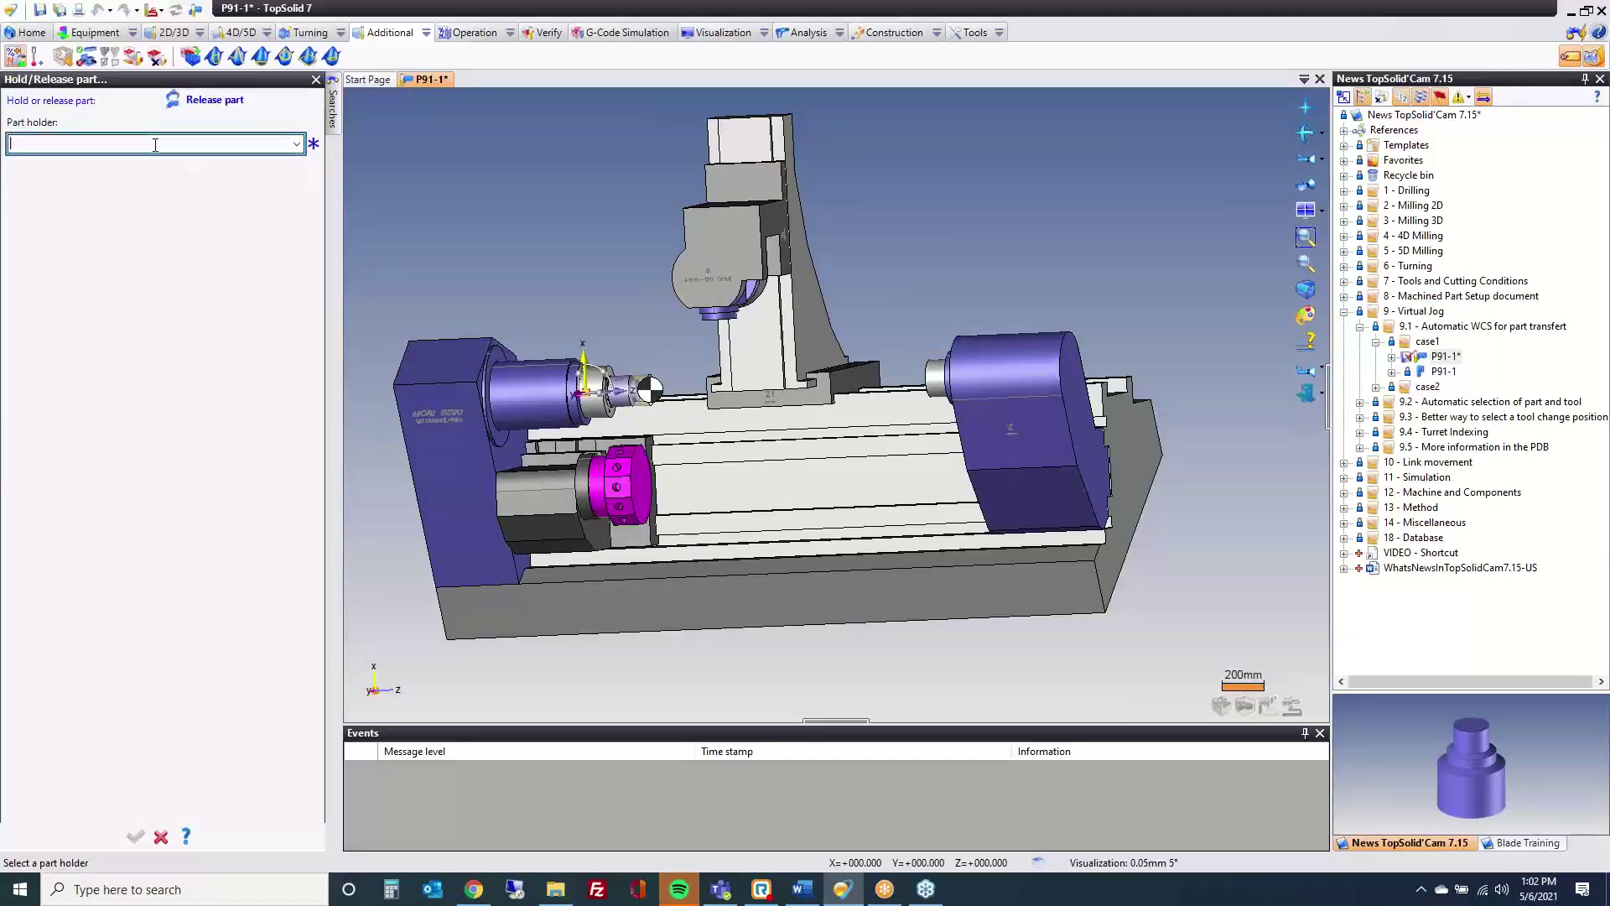
click(296, 144)
click(268, 174)
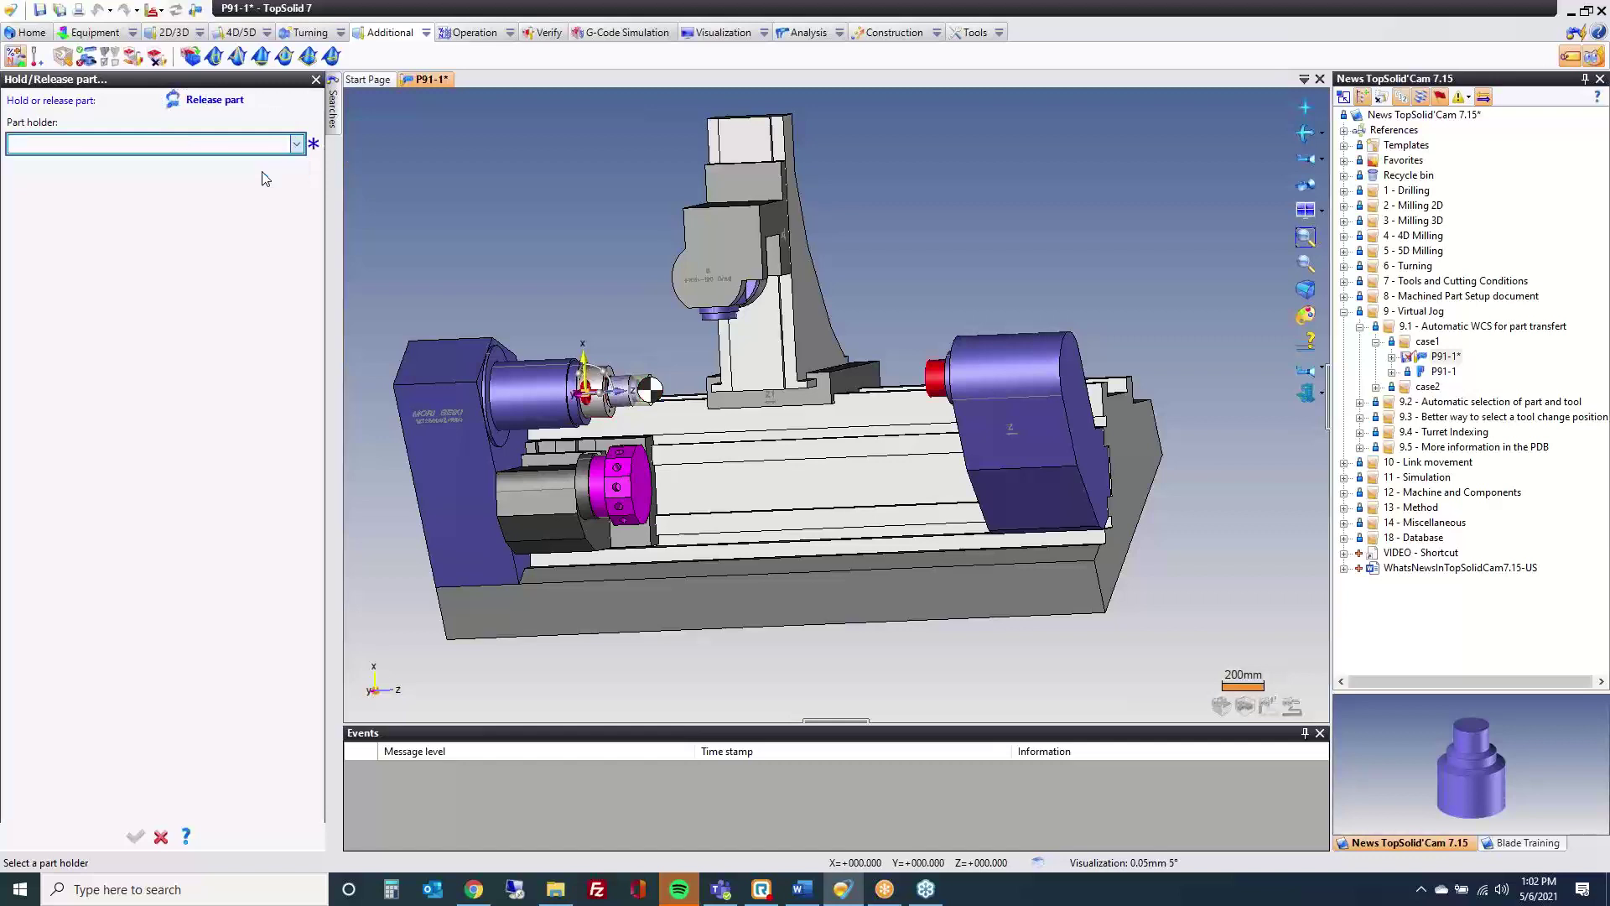
click(135, 836)
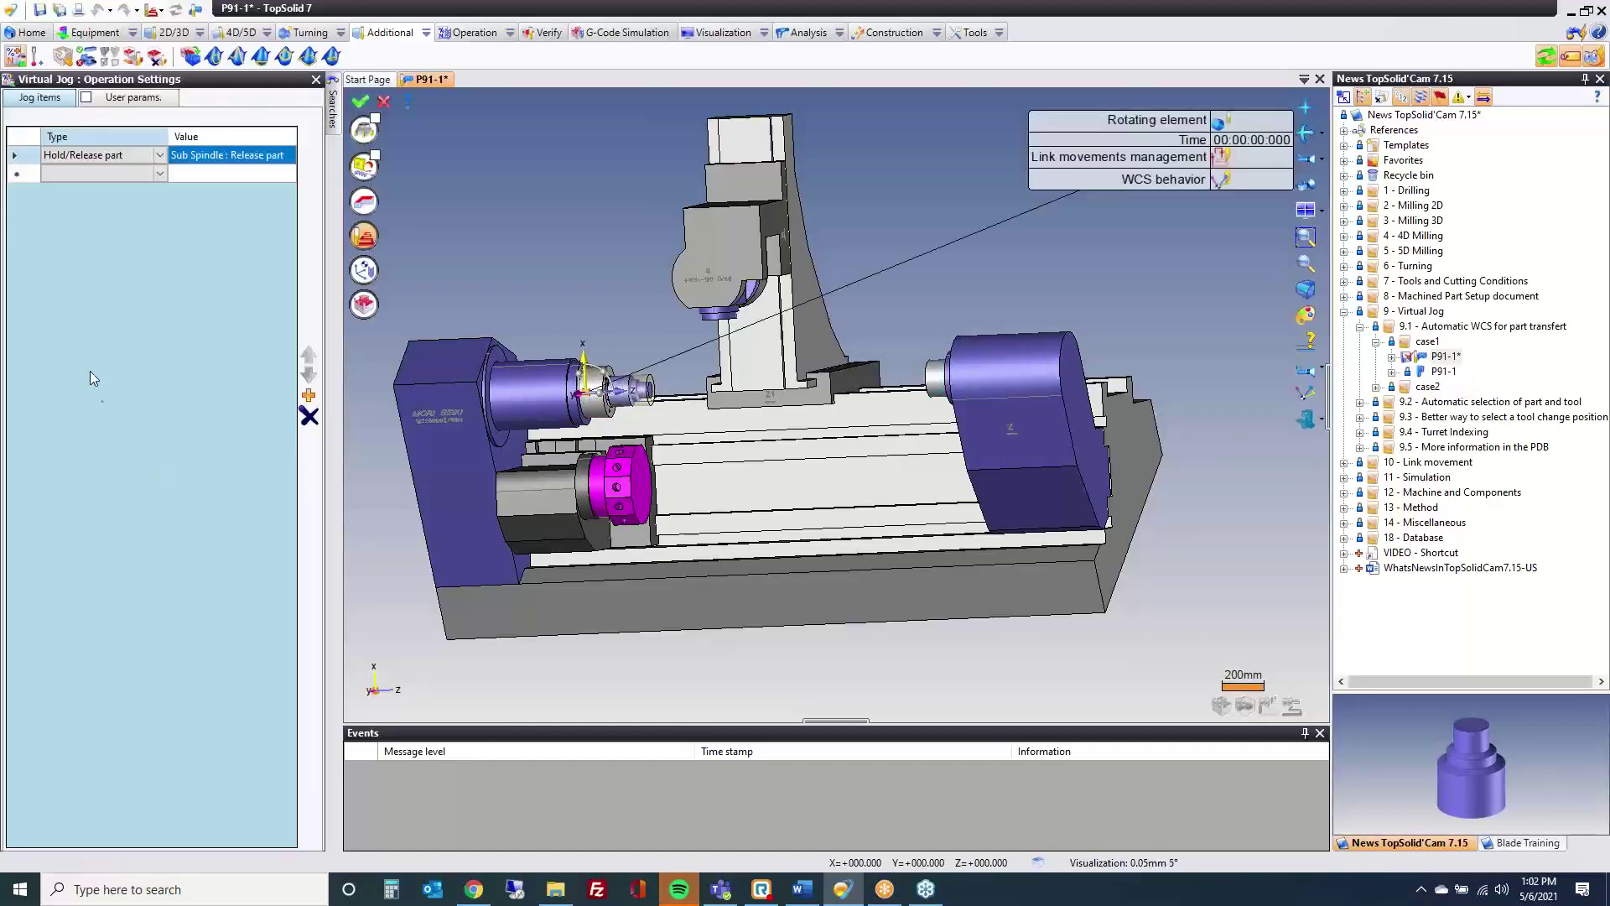
Step: Add an Approach to hold part item with stock shifts of 50 mm for the rapid-to-work feedrate switch and -10 mm for part holding
click(159, 172)
click(159, 173)
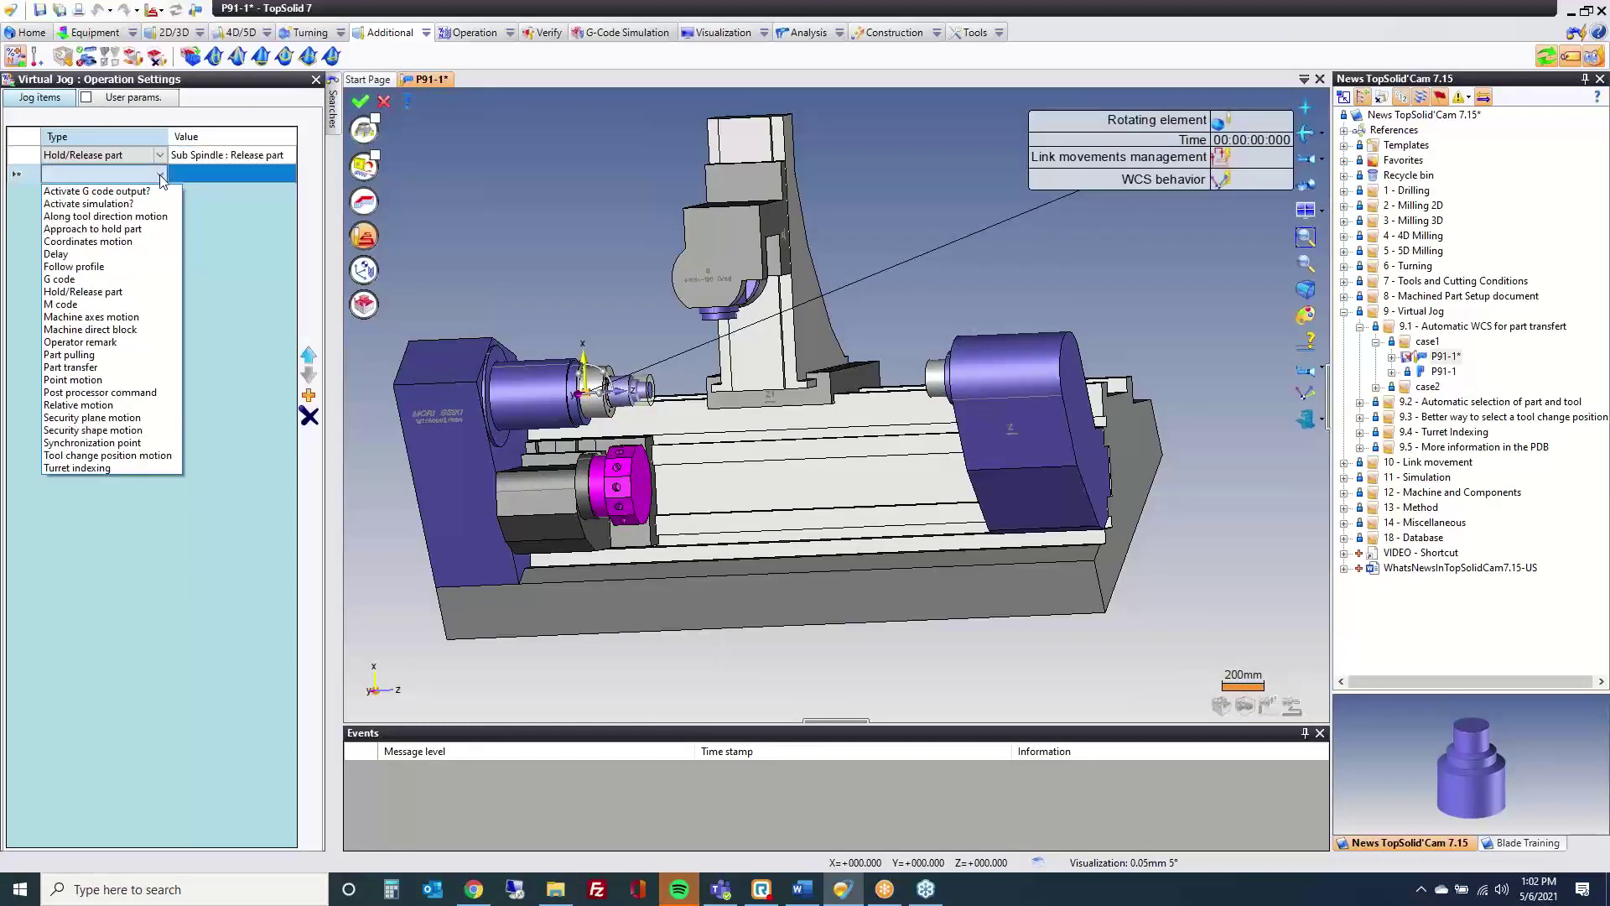
click(144, 229)
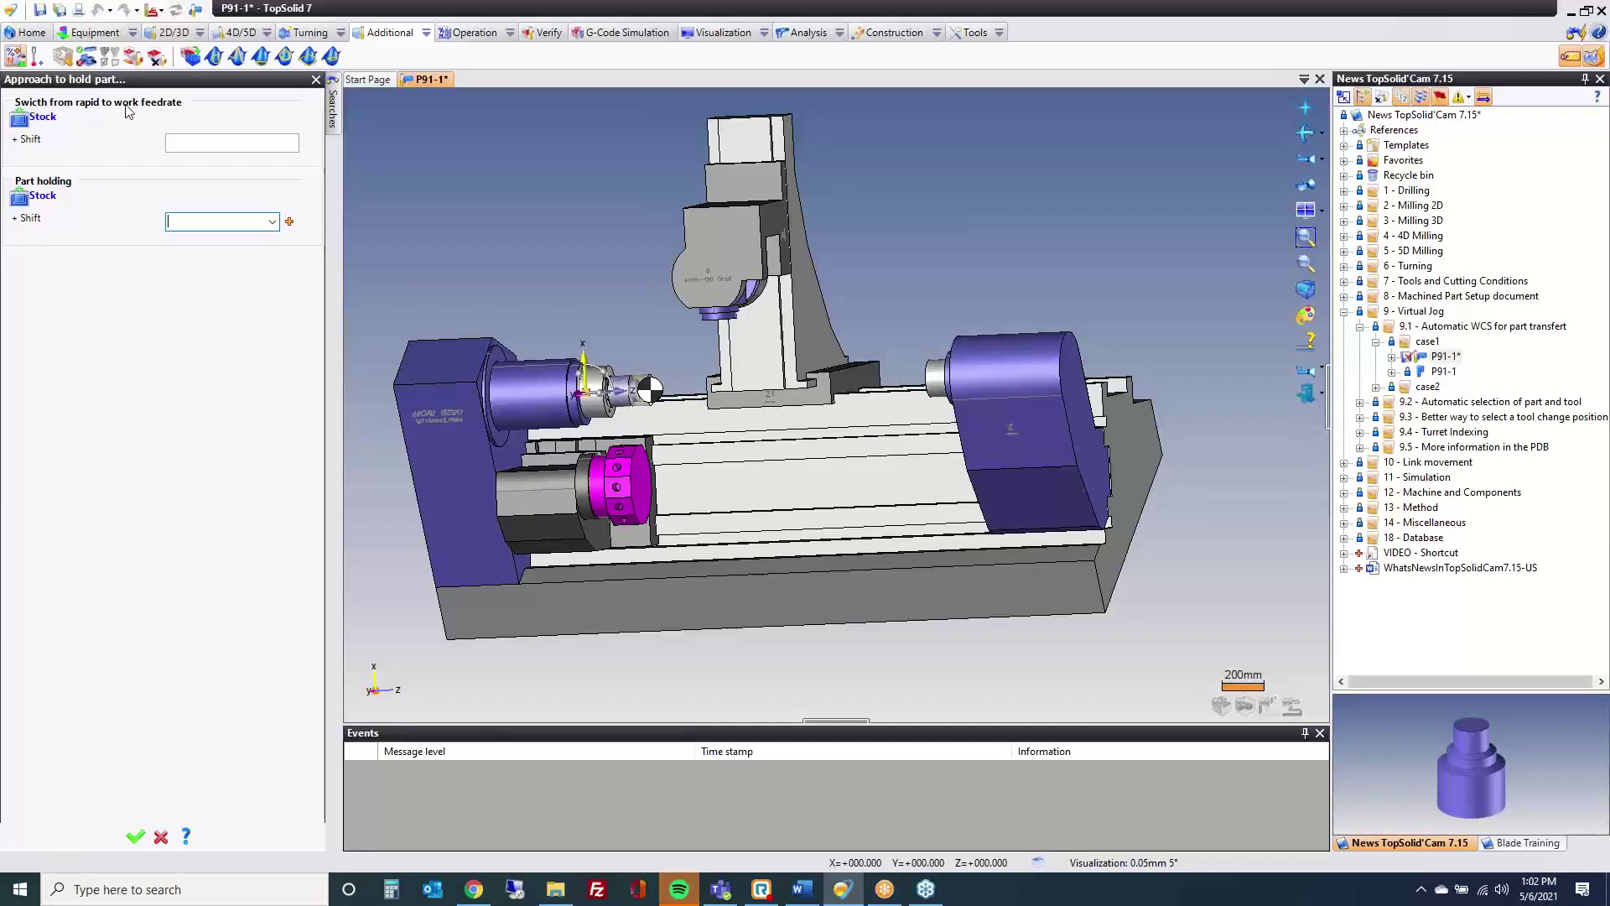
click(208, 142)
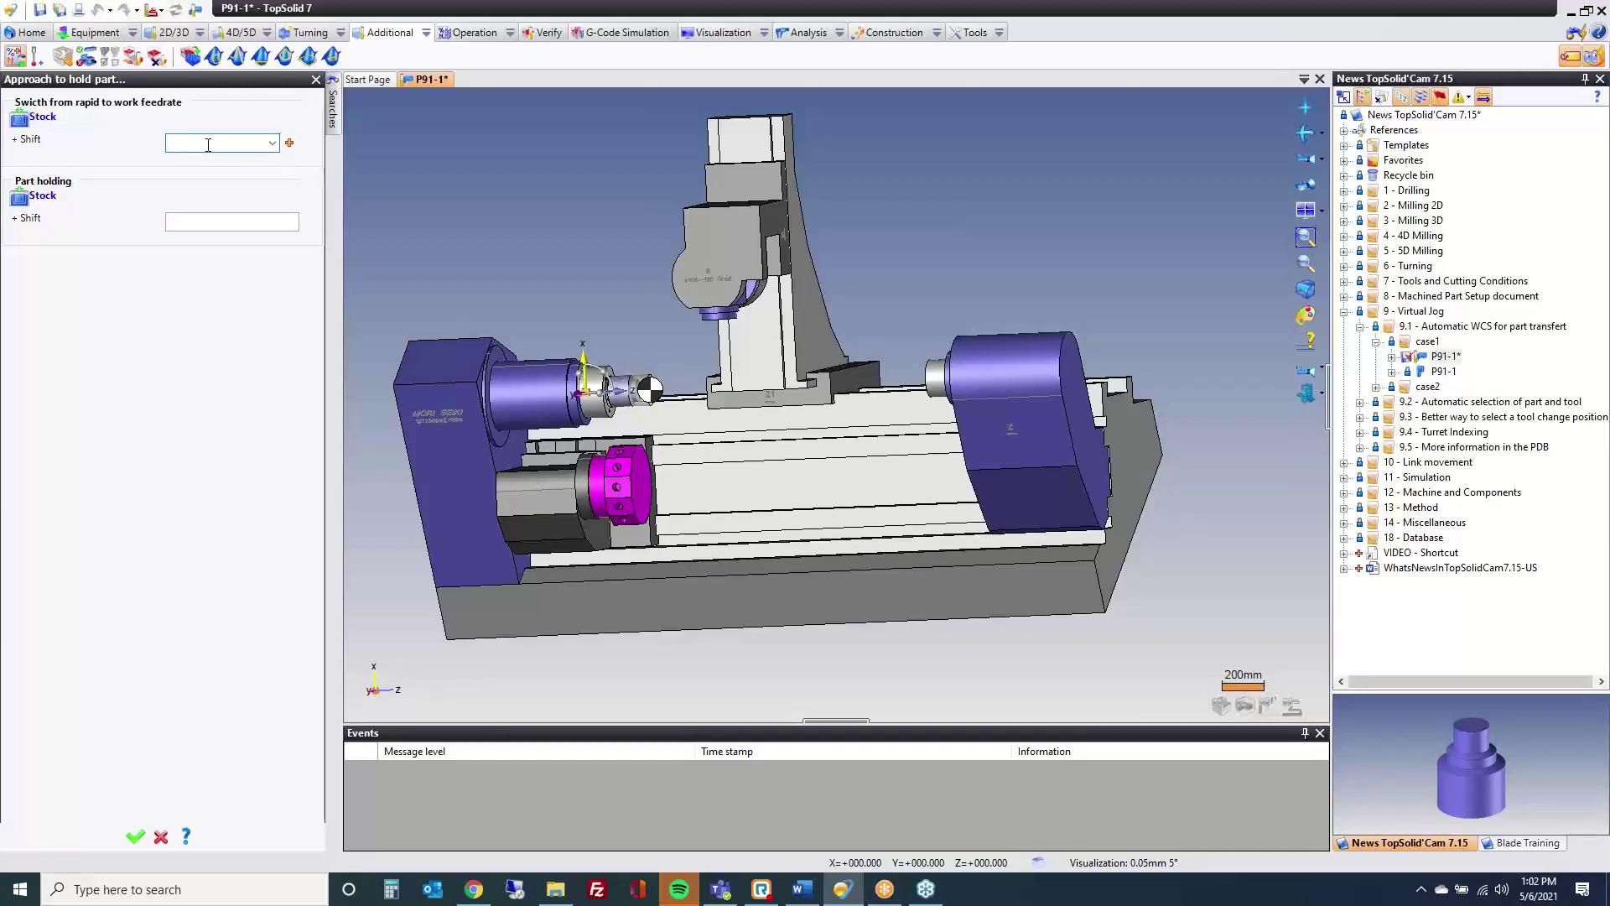
text(50)
key(Tab)
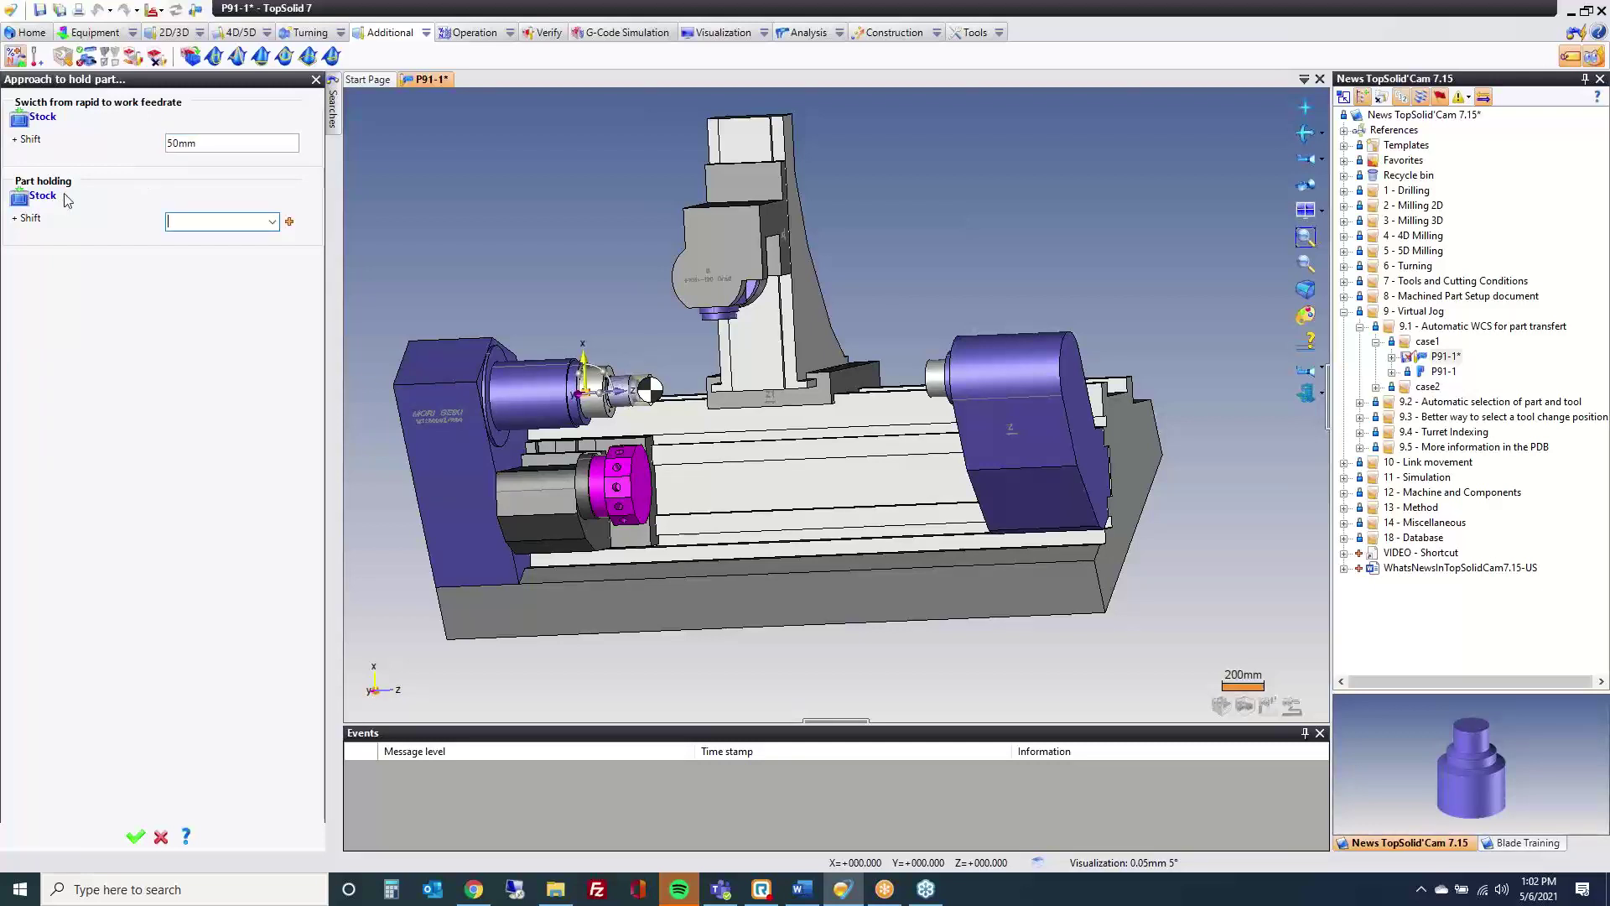
text(-10)
key(Tab)
click(132, 837)
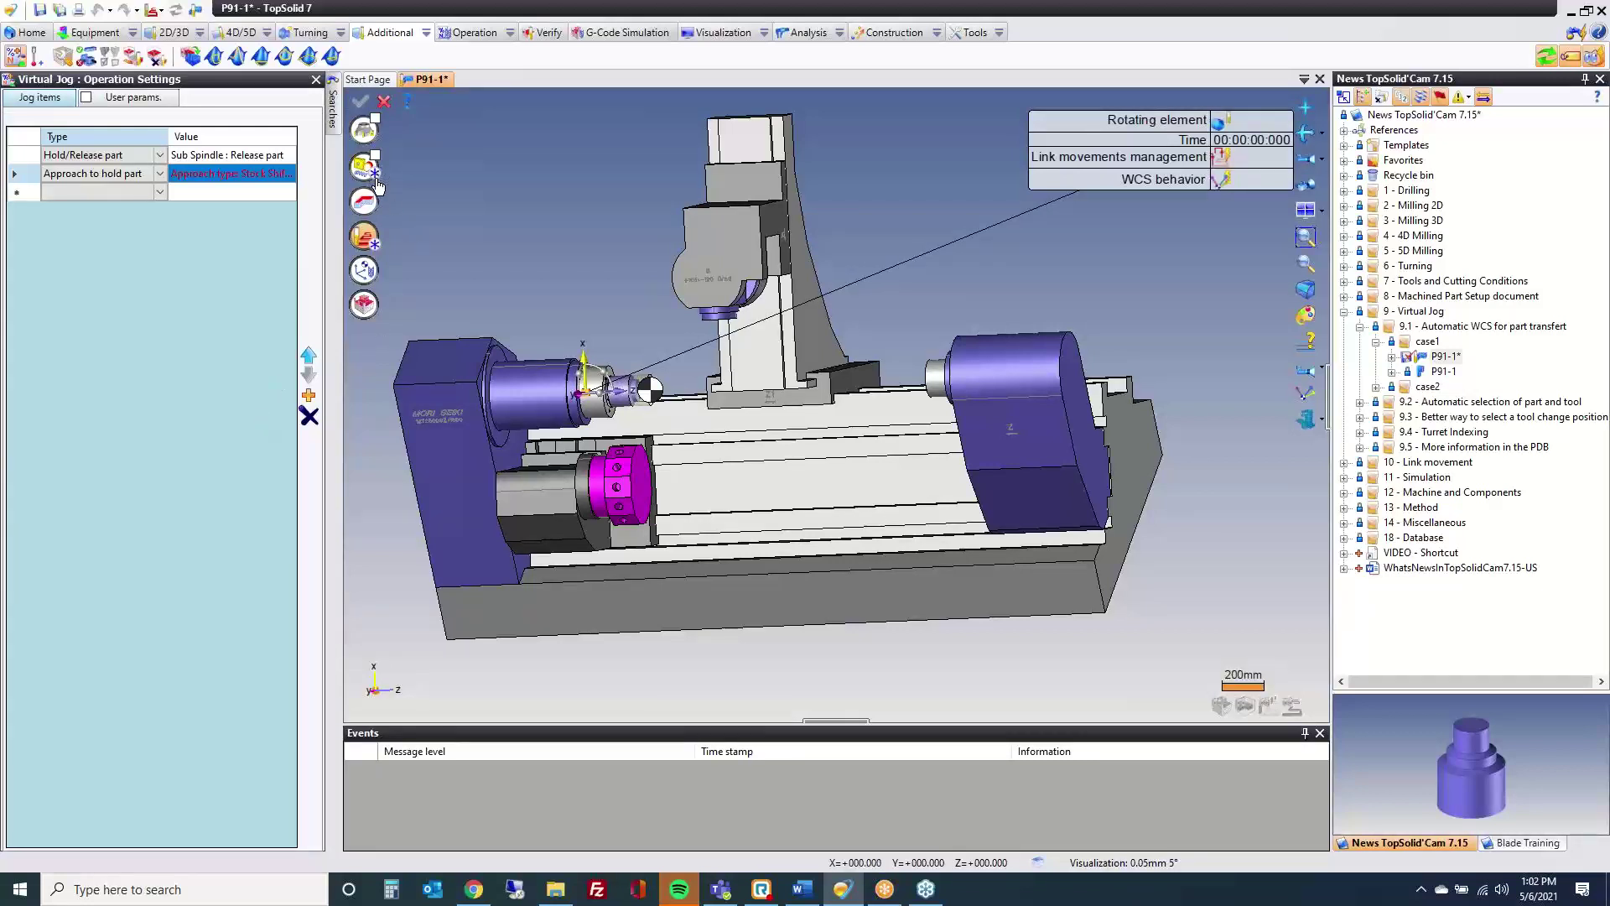
Step: Set the Virtual Jog's feed rate to 500 mm/min in its cutting conditions and validate the operation
mouse_move(209, 177)
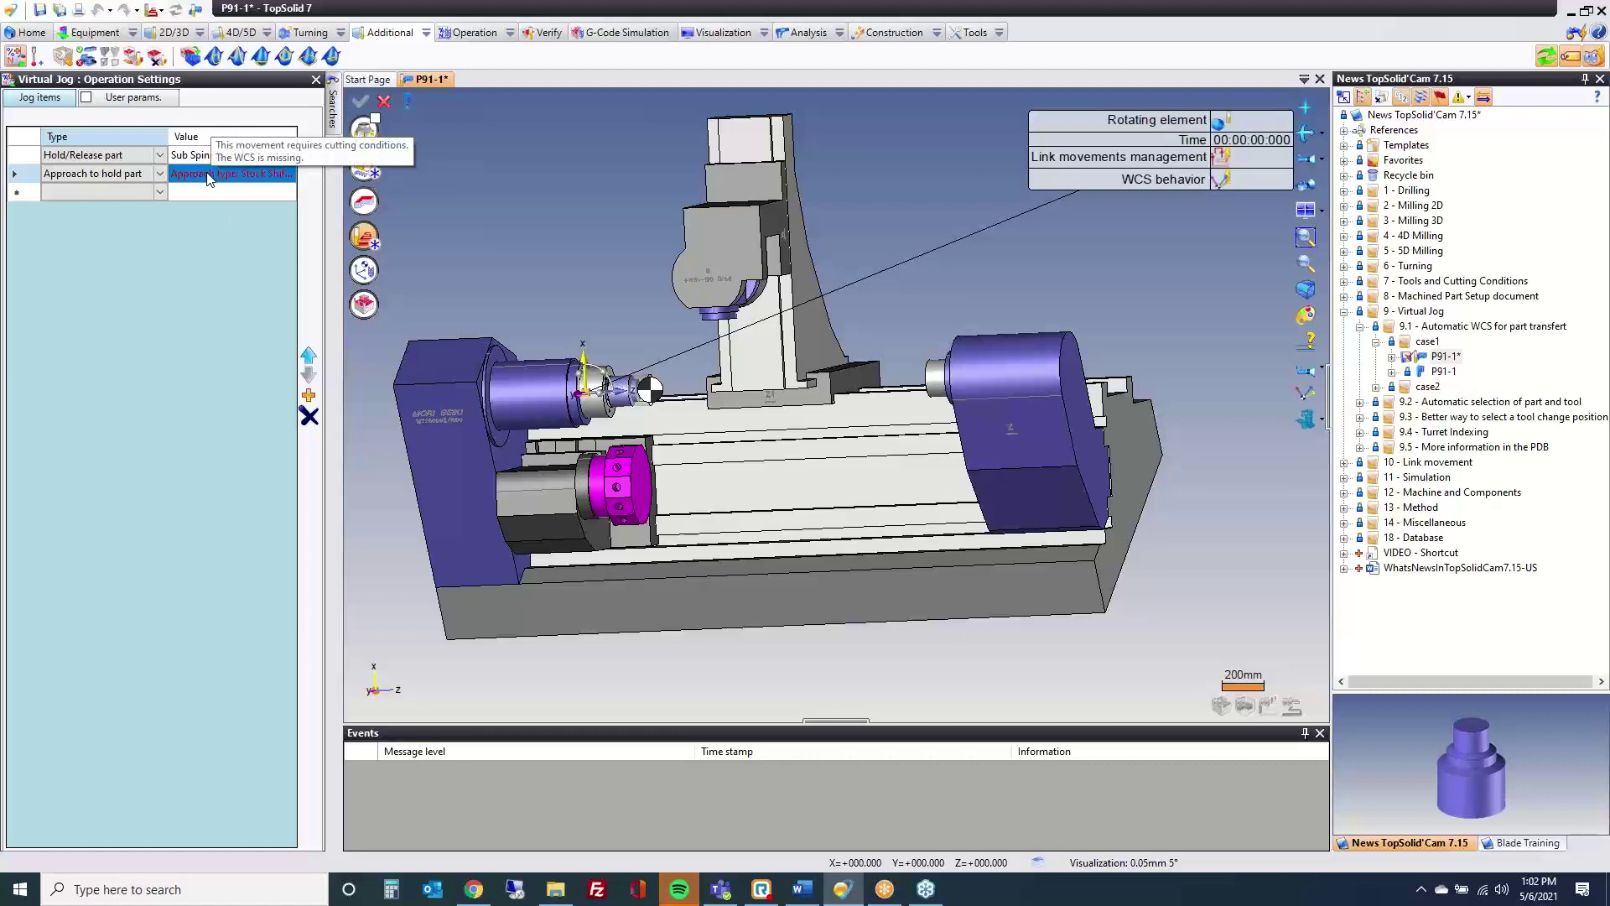
click(367, 171)
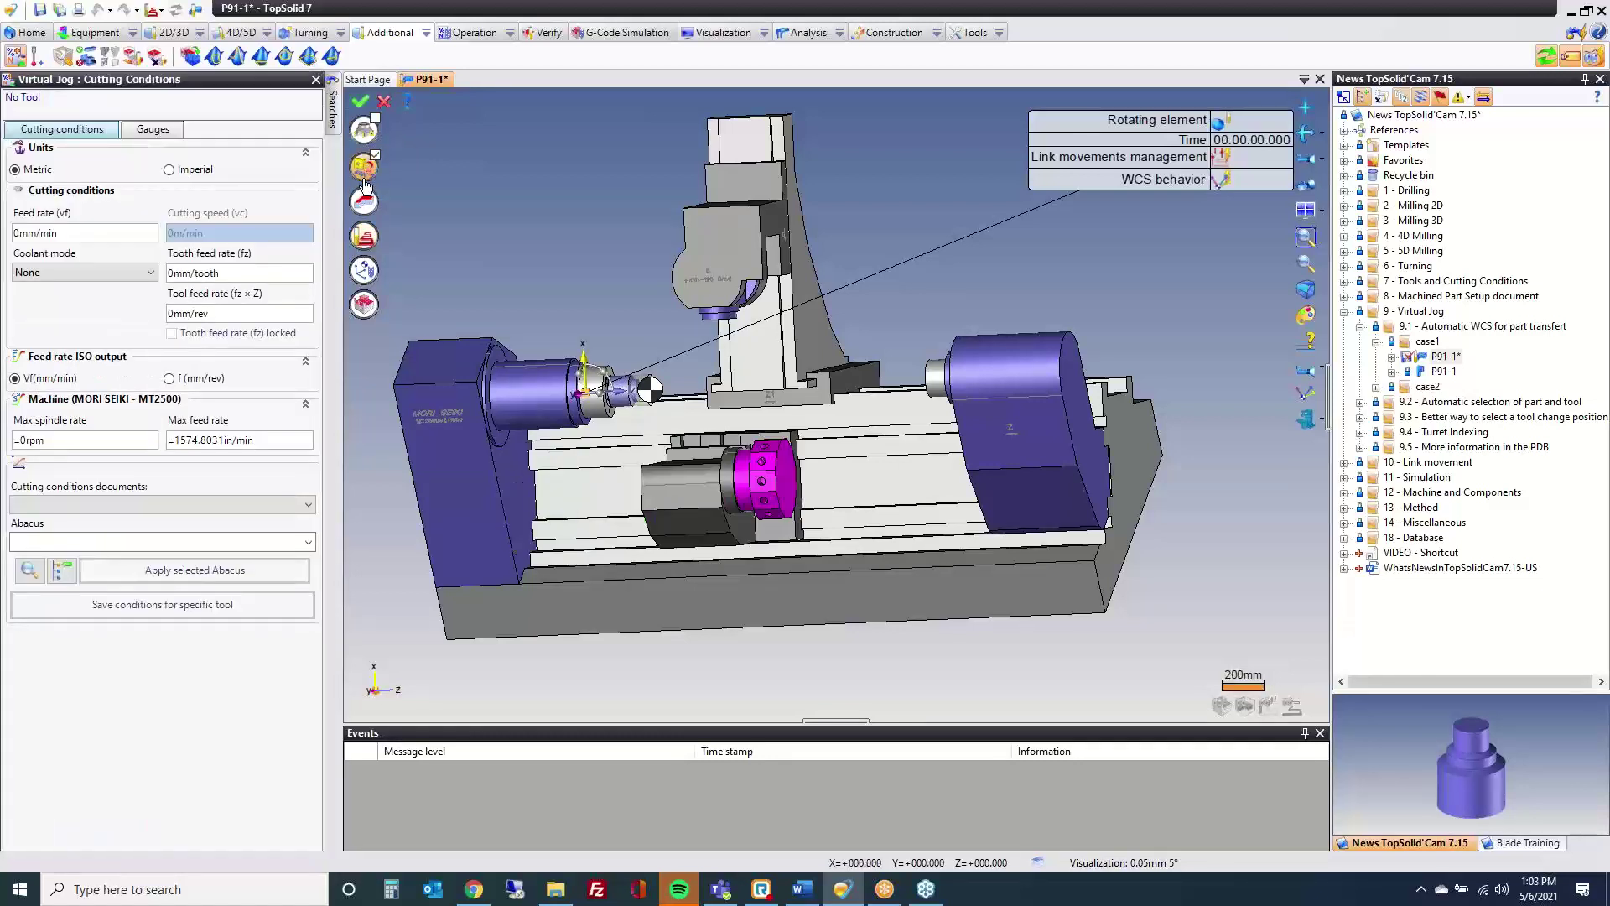
click(83, 236)
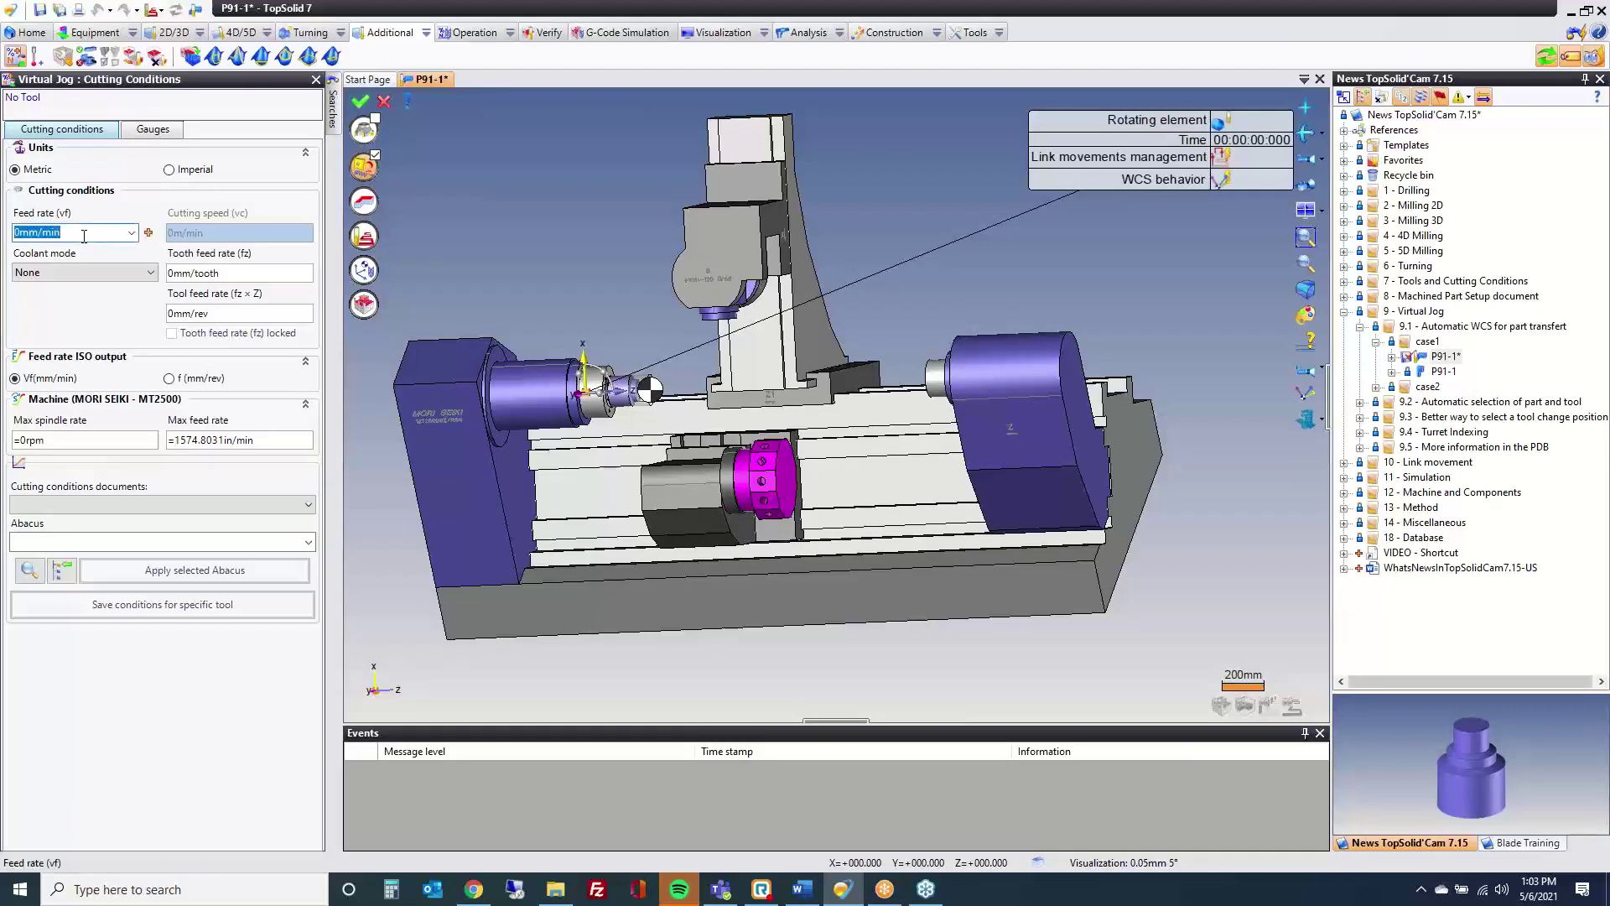
text(500)
key(Tab)
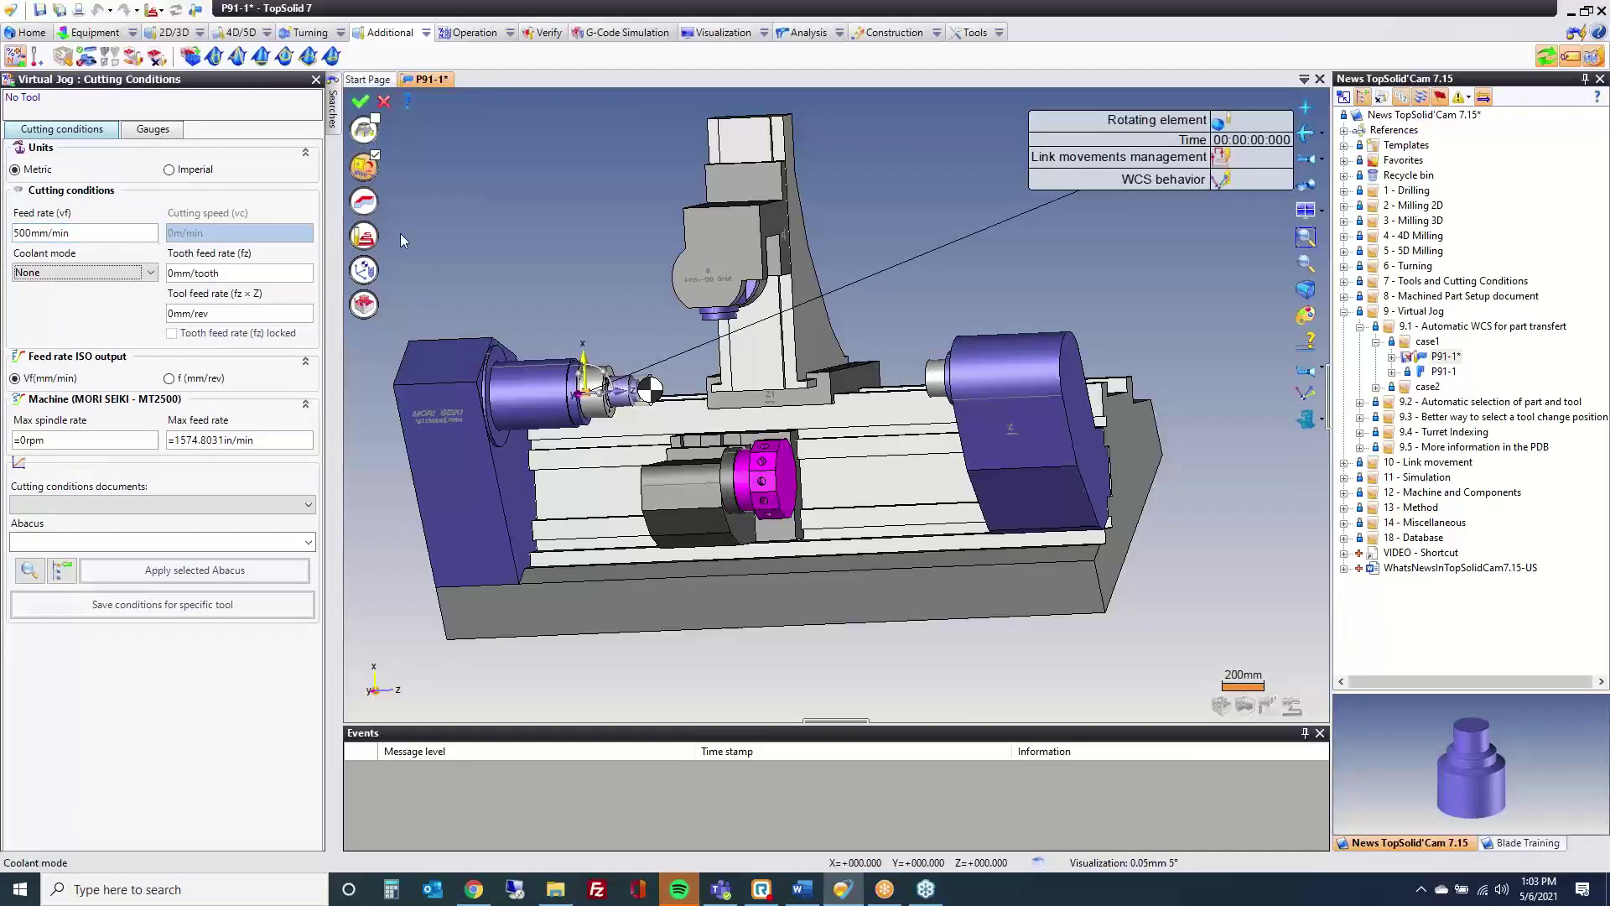
click(360, 102)
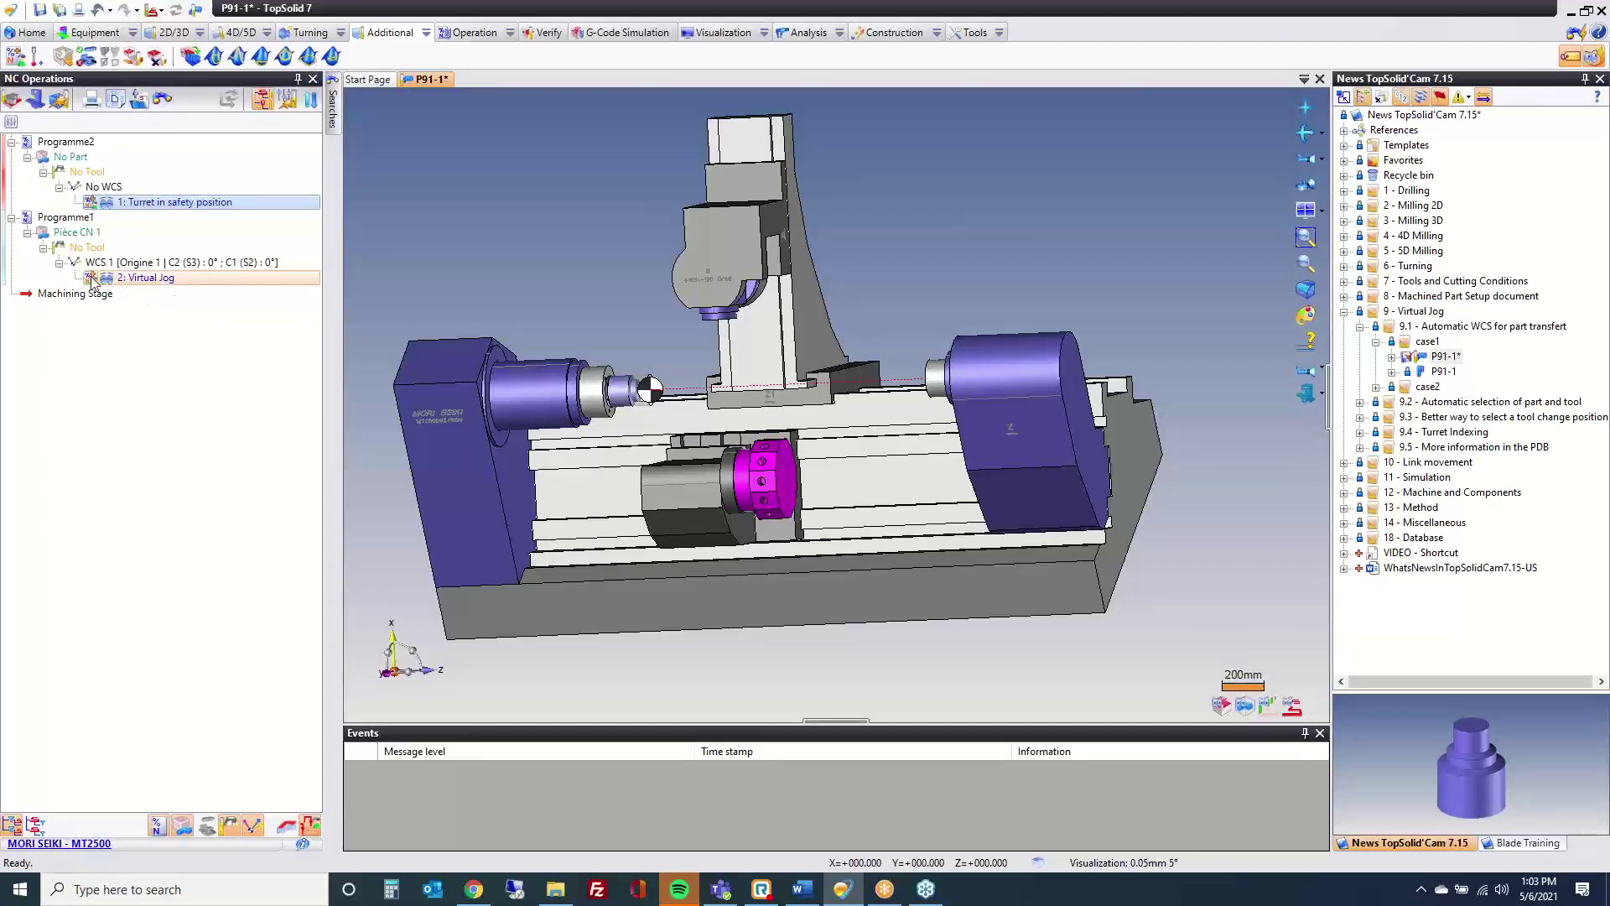
Step: Simulate operation 2, Virtual Jog, to check the sub spindle's approach to the part, and exit the simulation
double_click(92, 278)
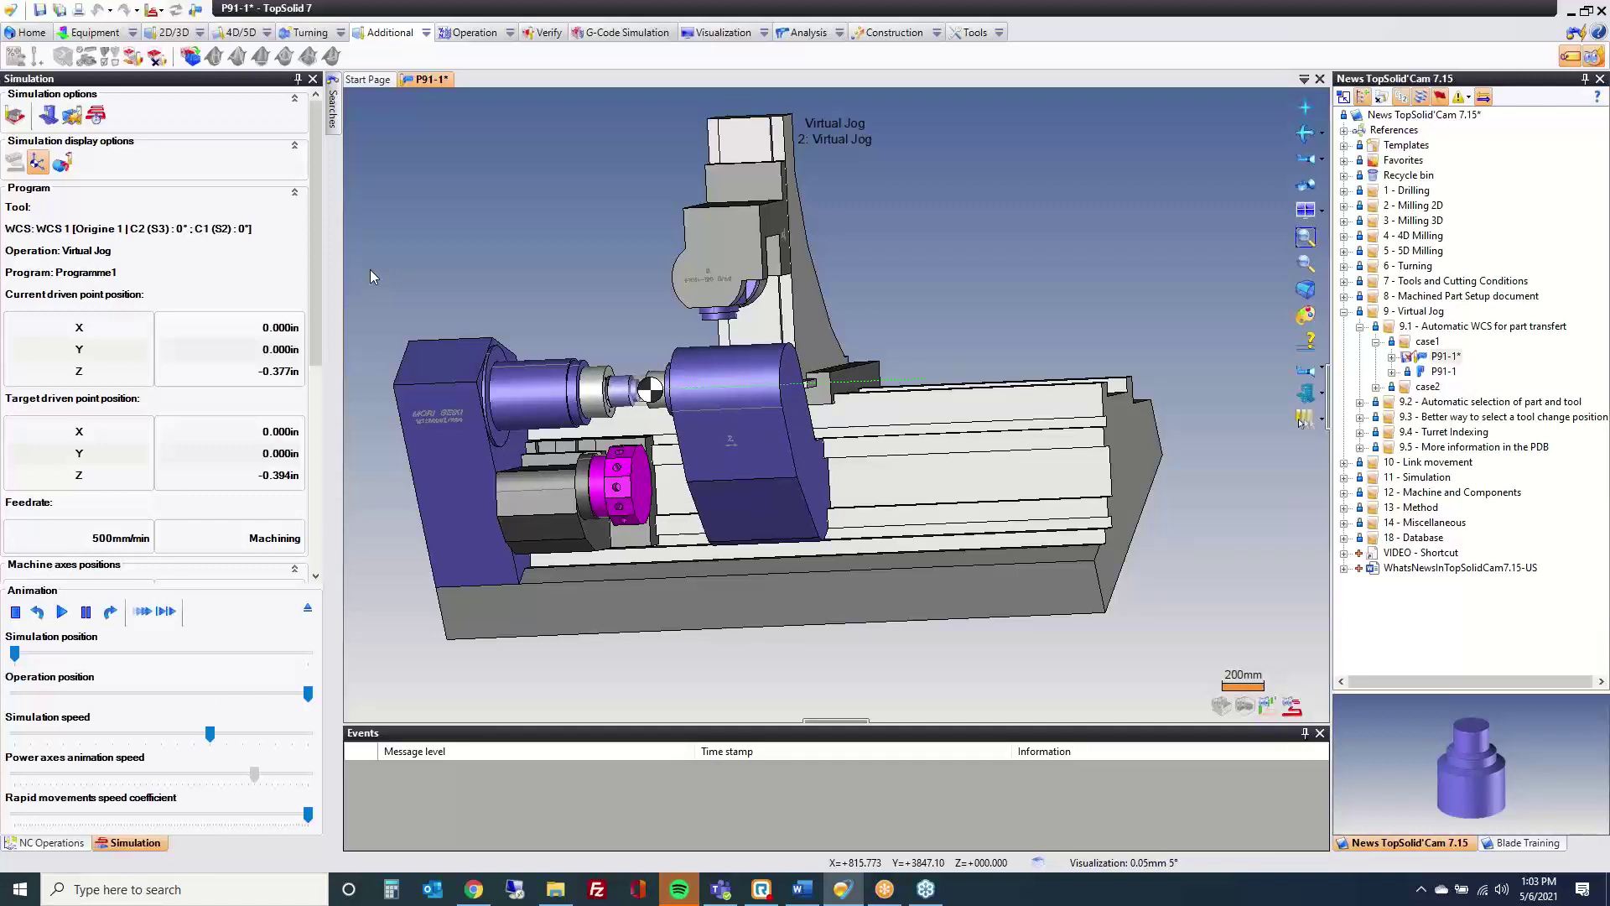
key(Escape)
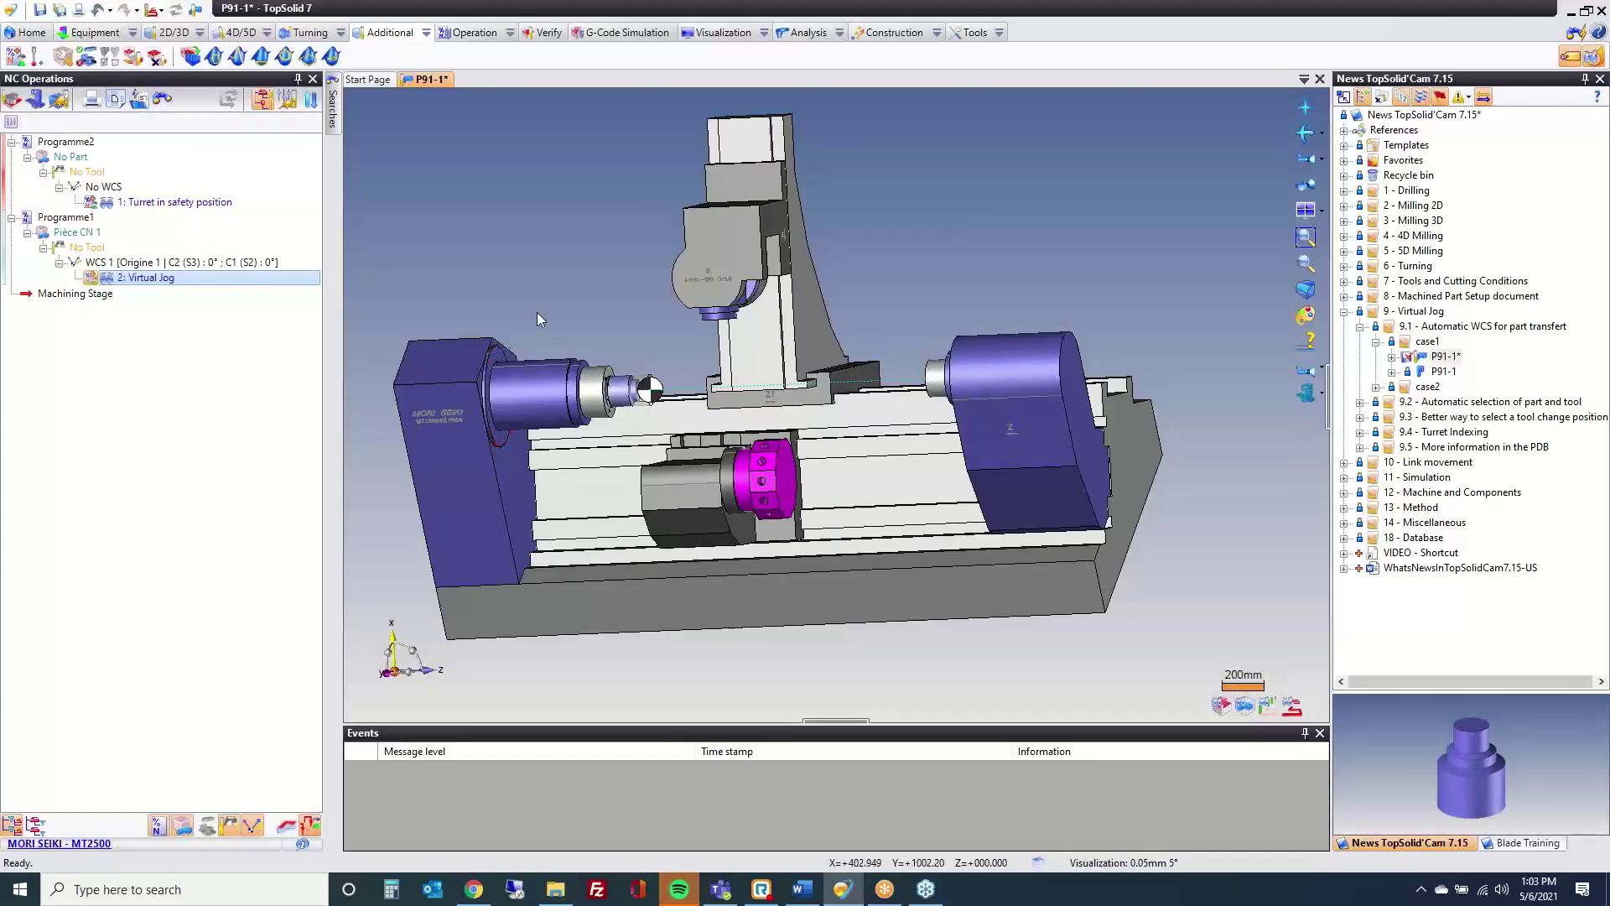
Step: Open the definition of WCS 1 under Origine 1 for editing from the WCS and Origins Manager
click(471, 32)
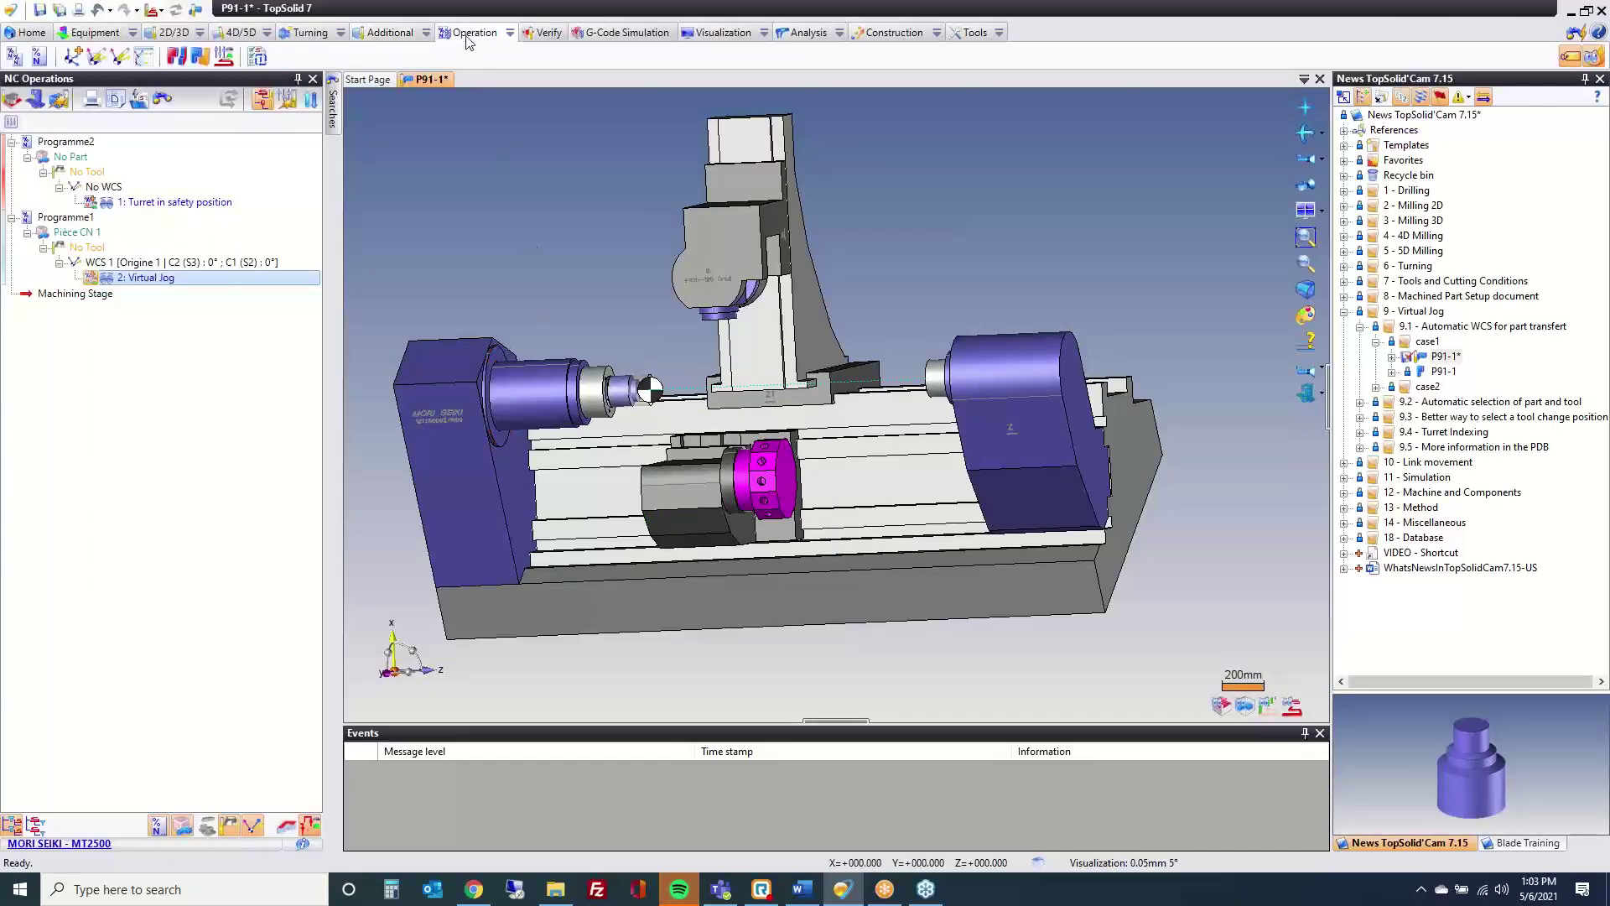
click(144, 57)
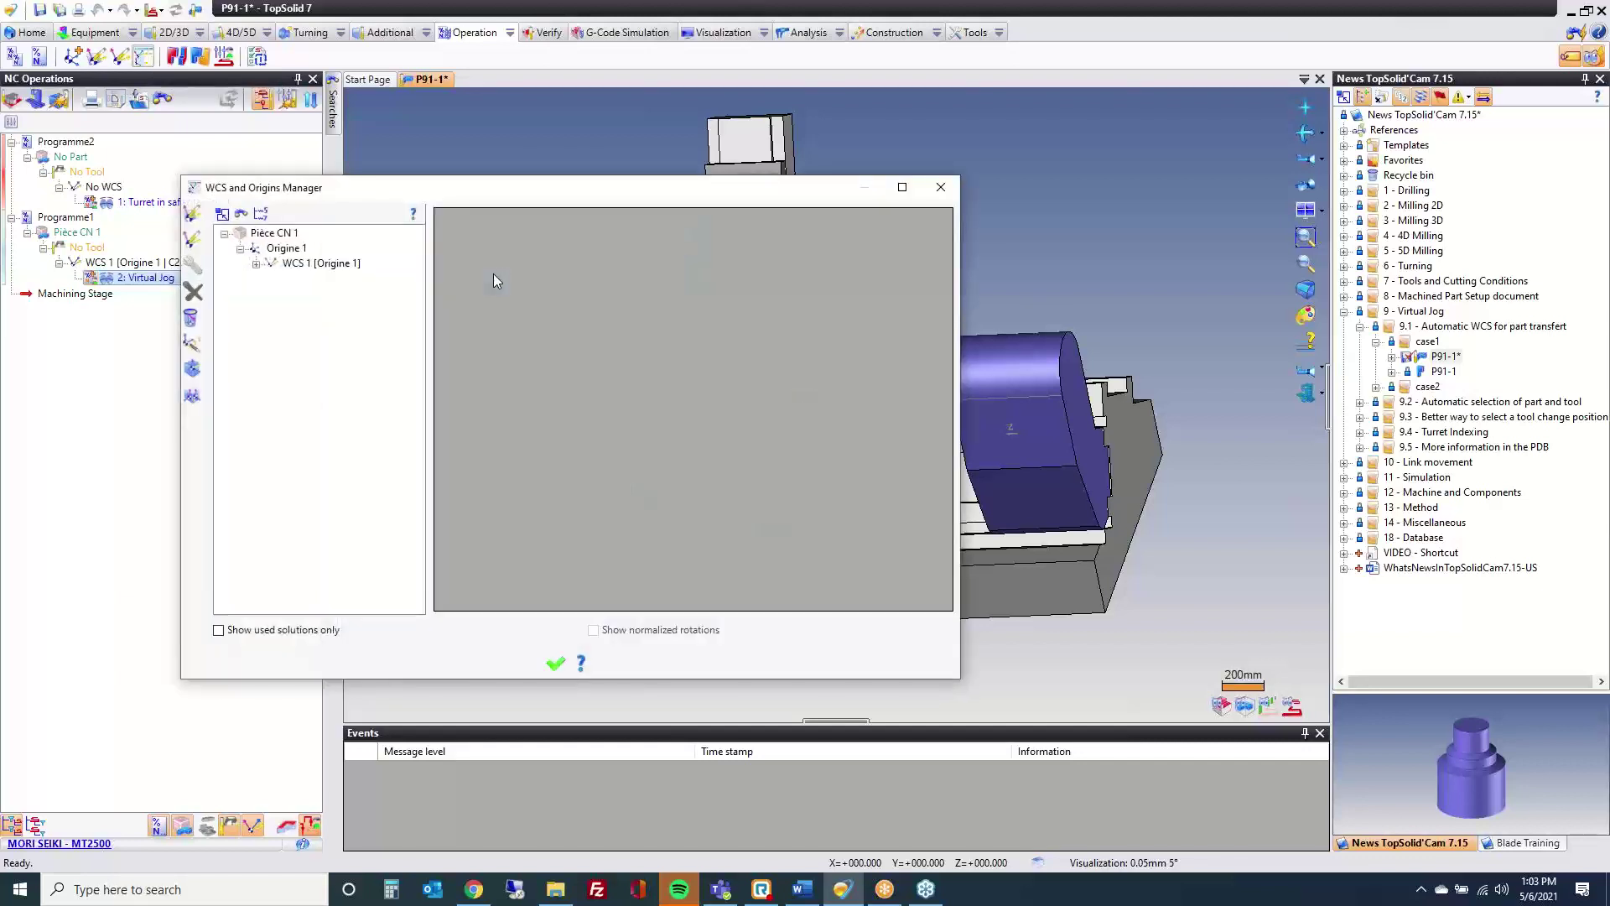
click(333, 267)
right_click(331, 269)
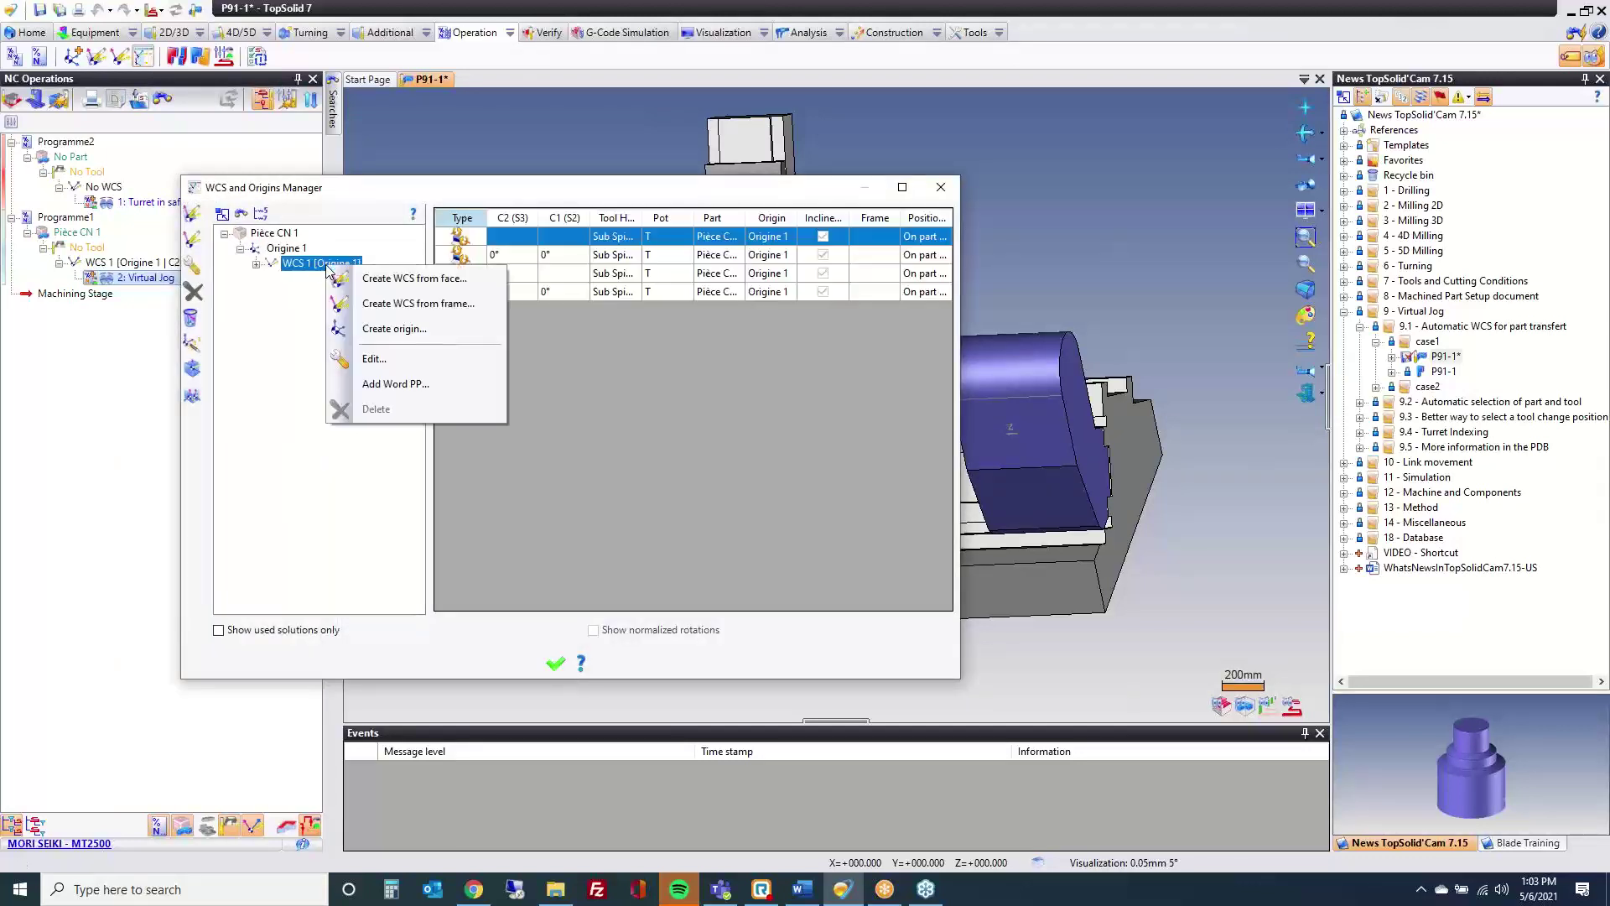
click(442, 361)
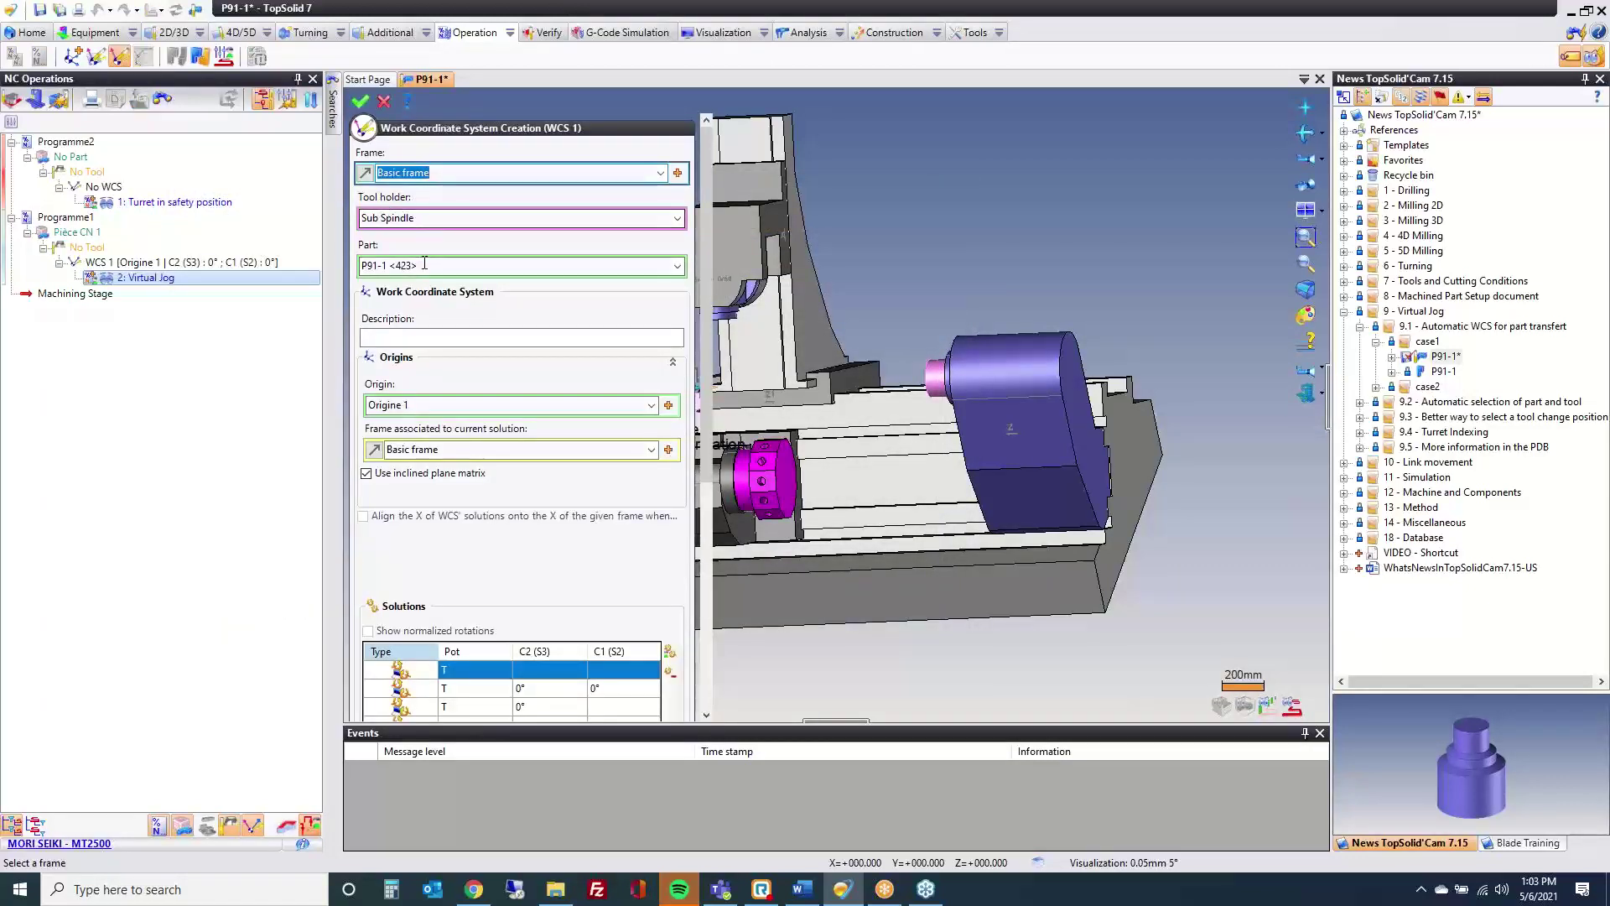
Step: Validate the WCS 1 definition, exit the WCS and Origins Manager, and close P91-1 without saving
click(360, 102)
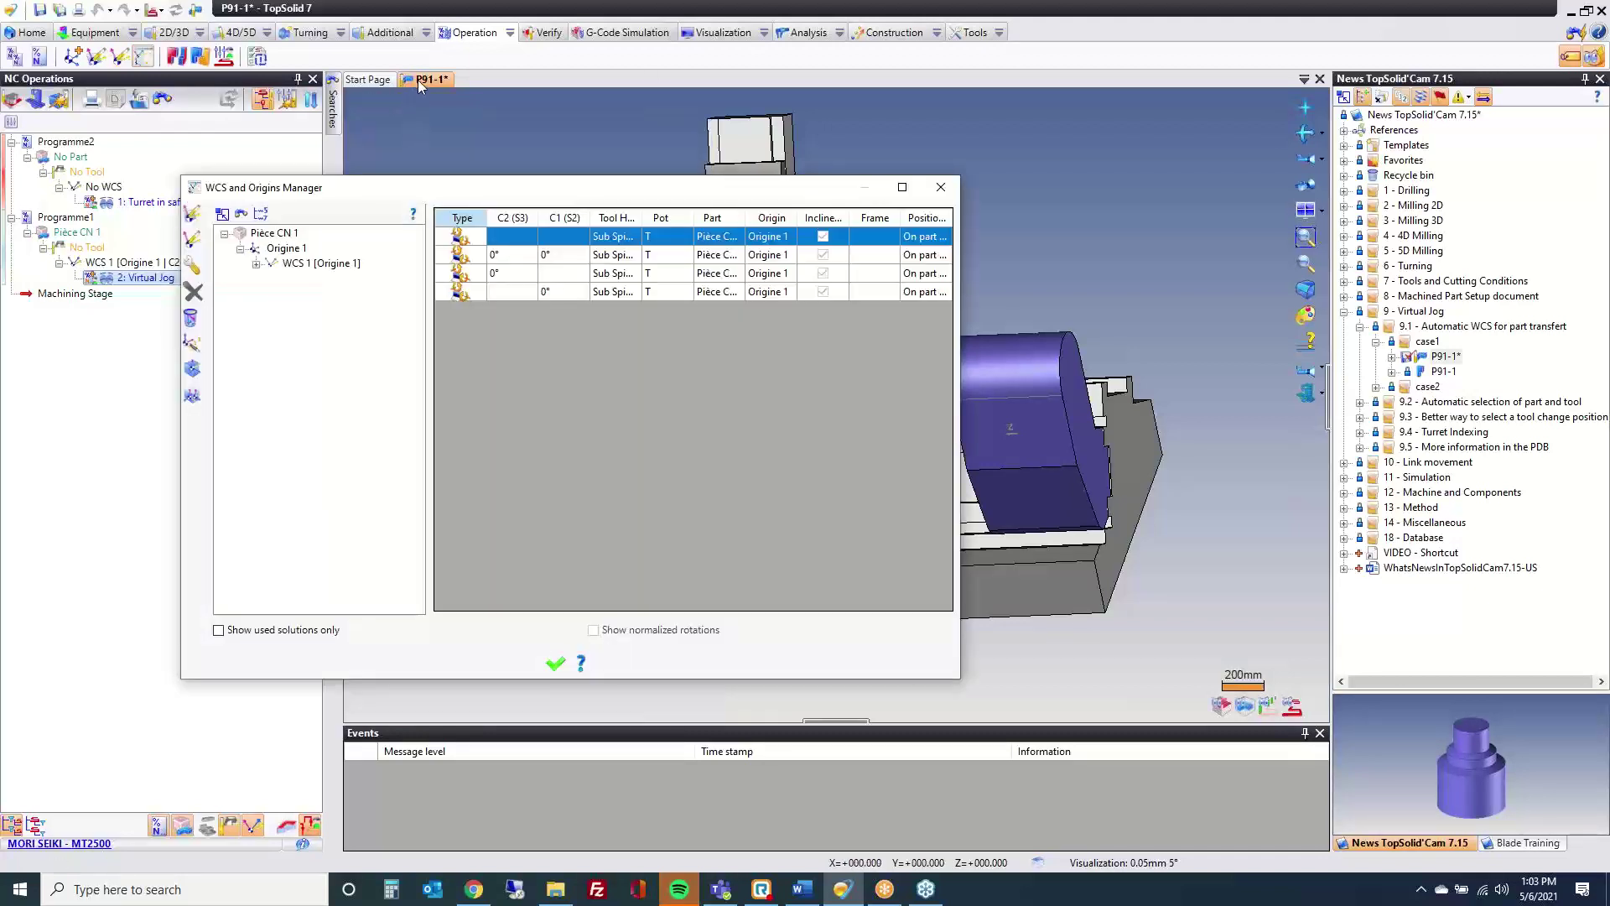
click(555, 664)
click(1320, 79)
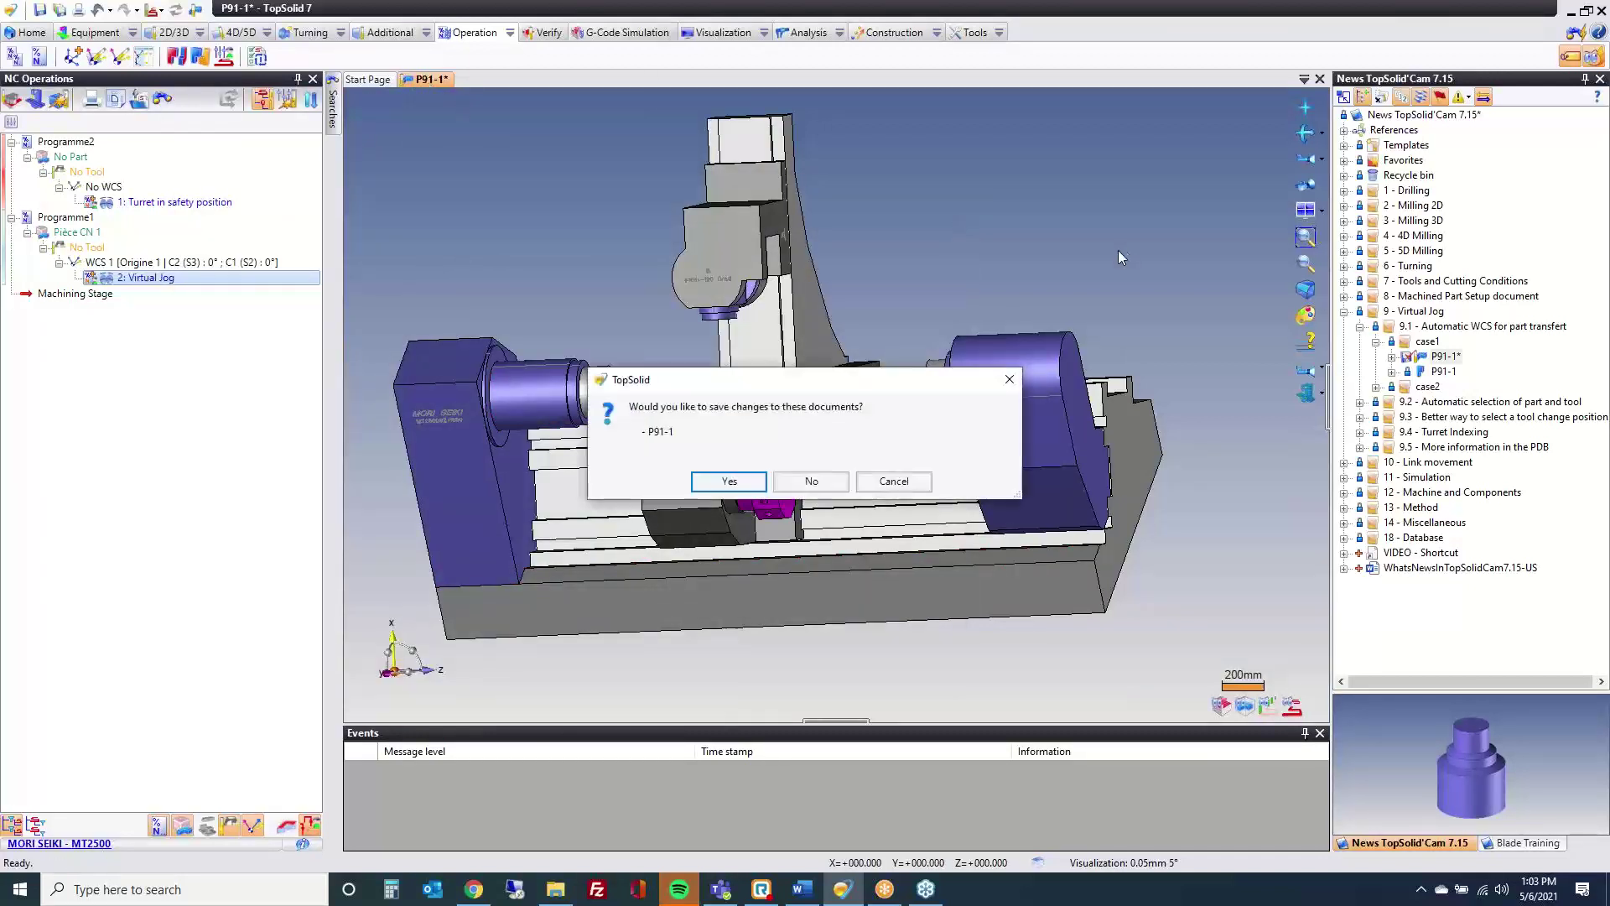
click(803, 485)
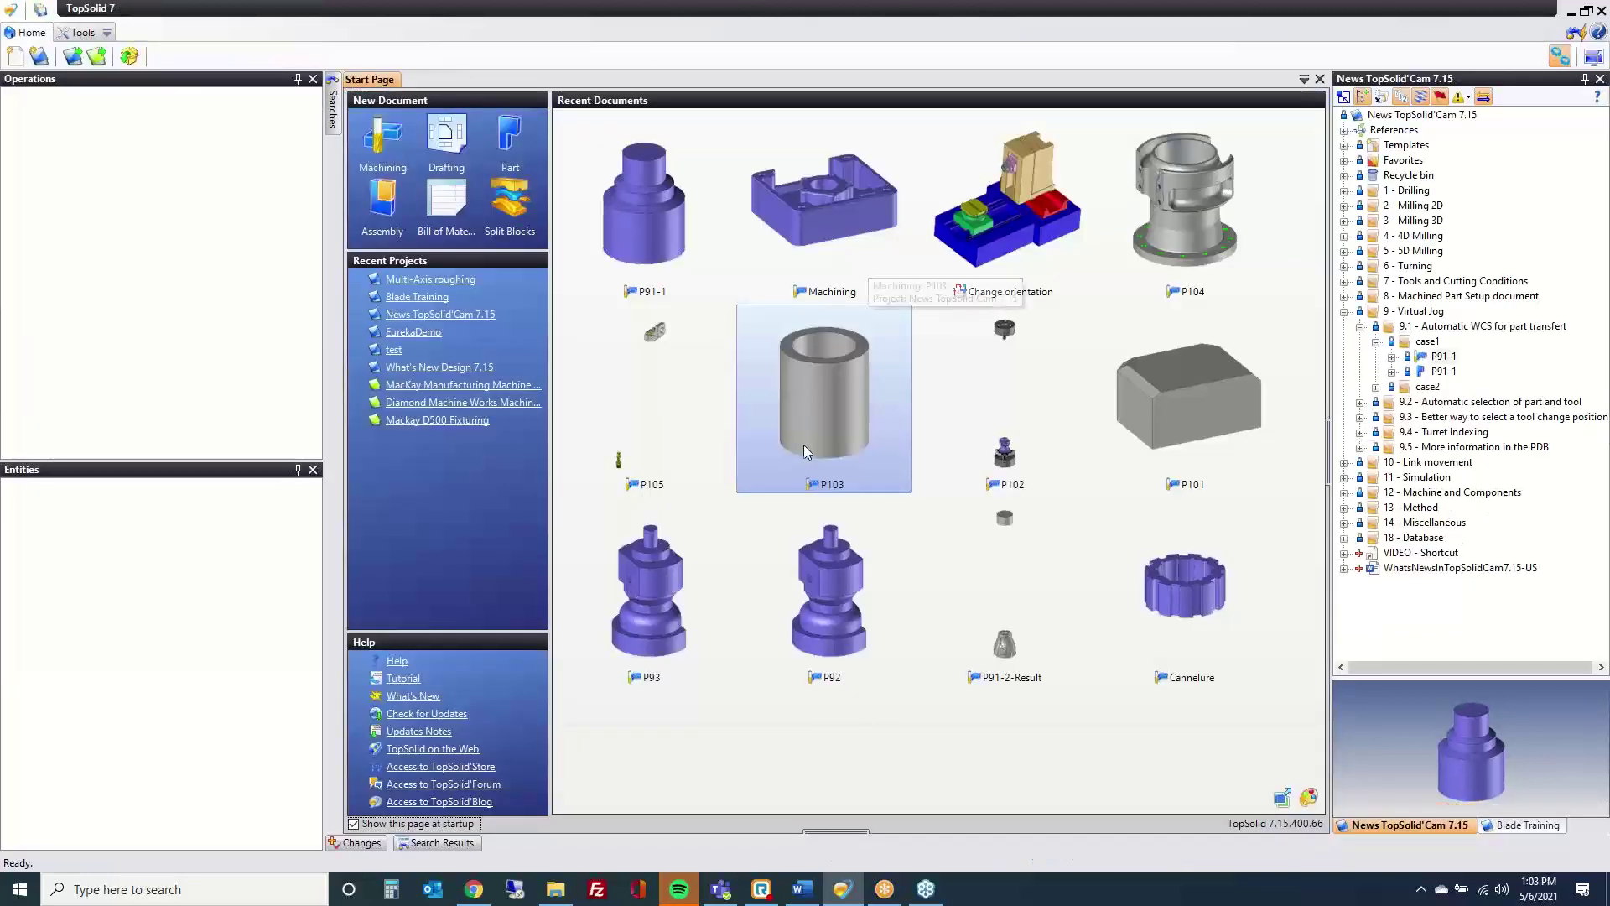
Step: Open Machine Component 1 from the case2 Component folder and open the definition of its Ground (Bâti) element
click(1376, 387)
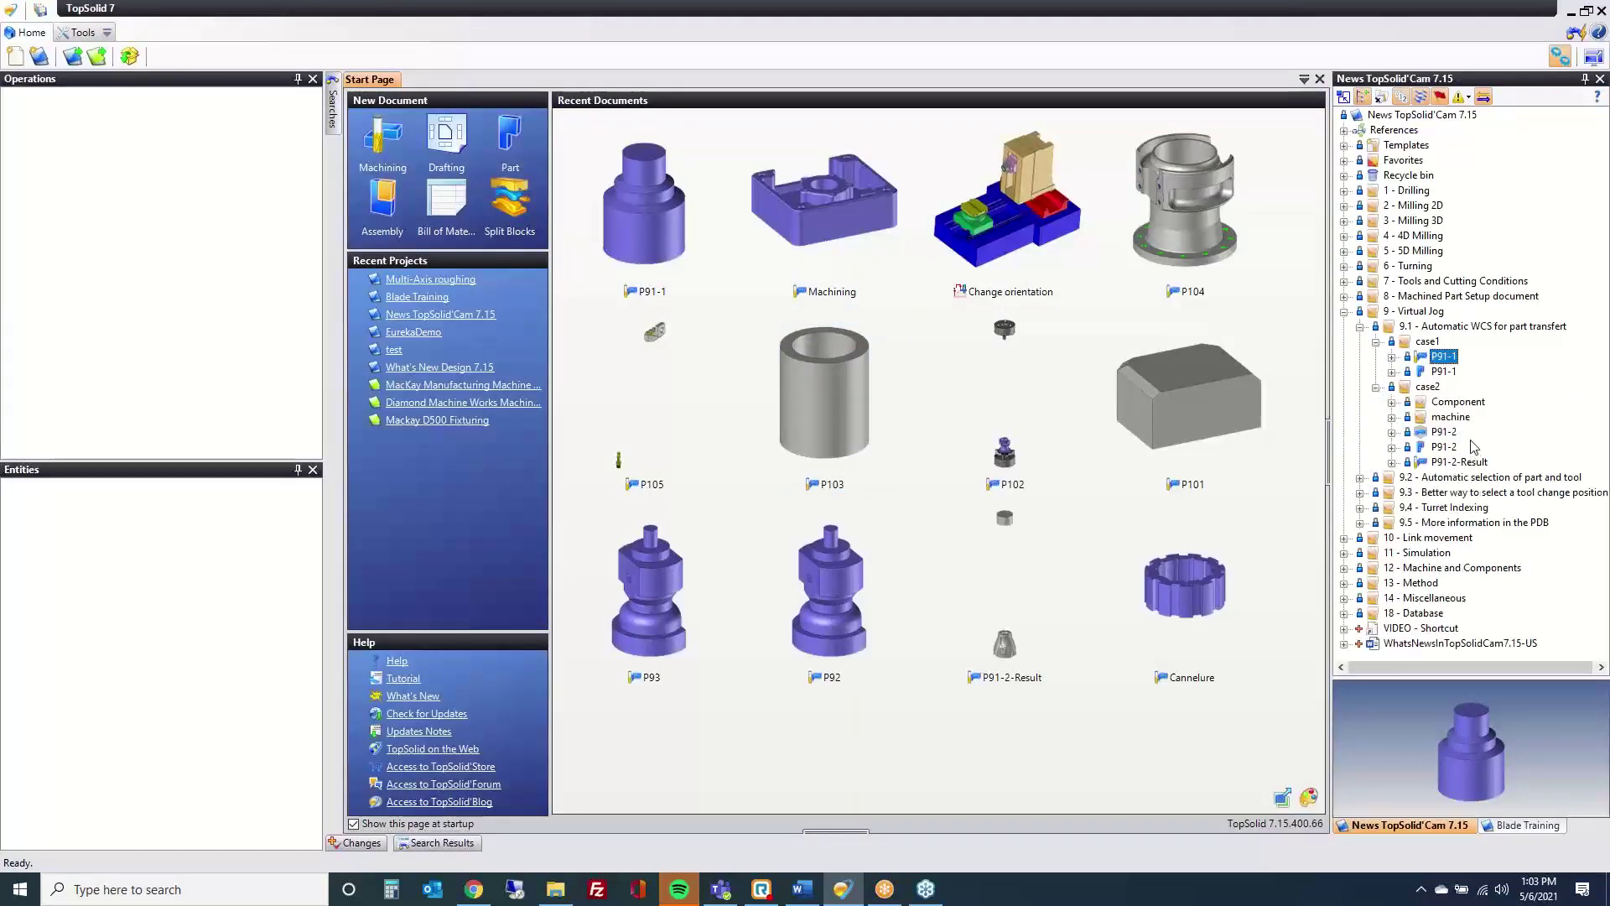
click(1391, 403)
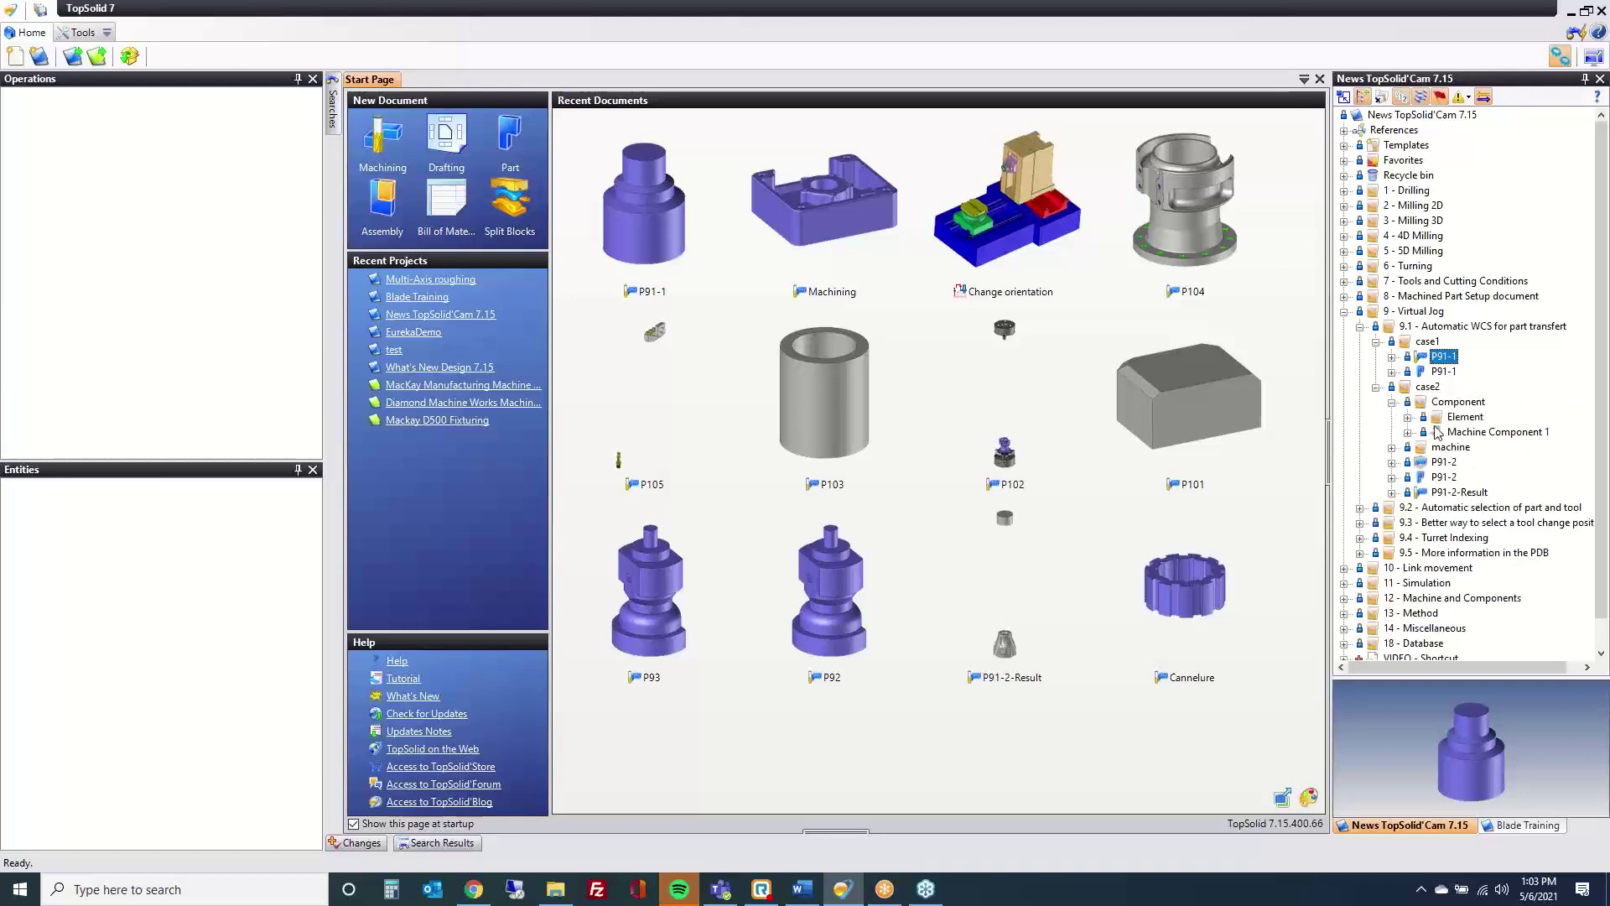
double_click(1454, 432)
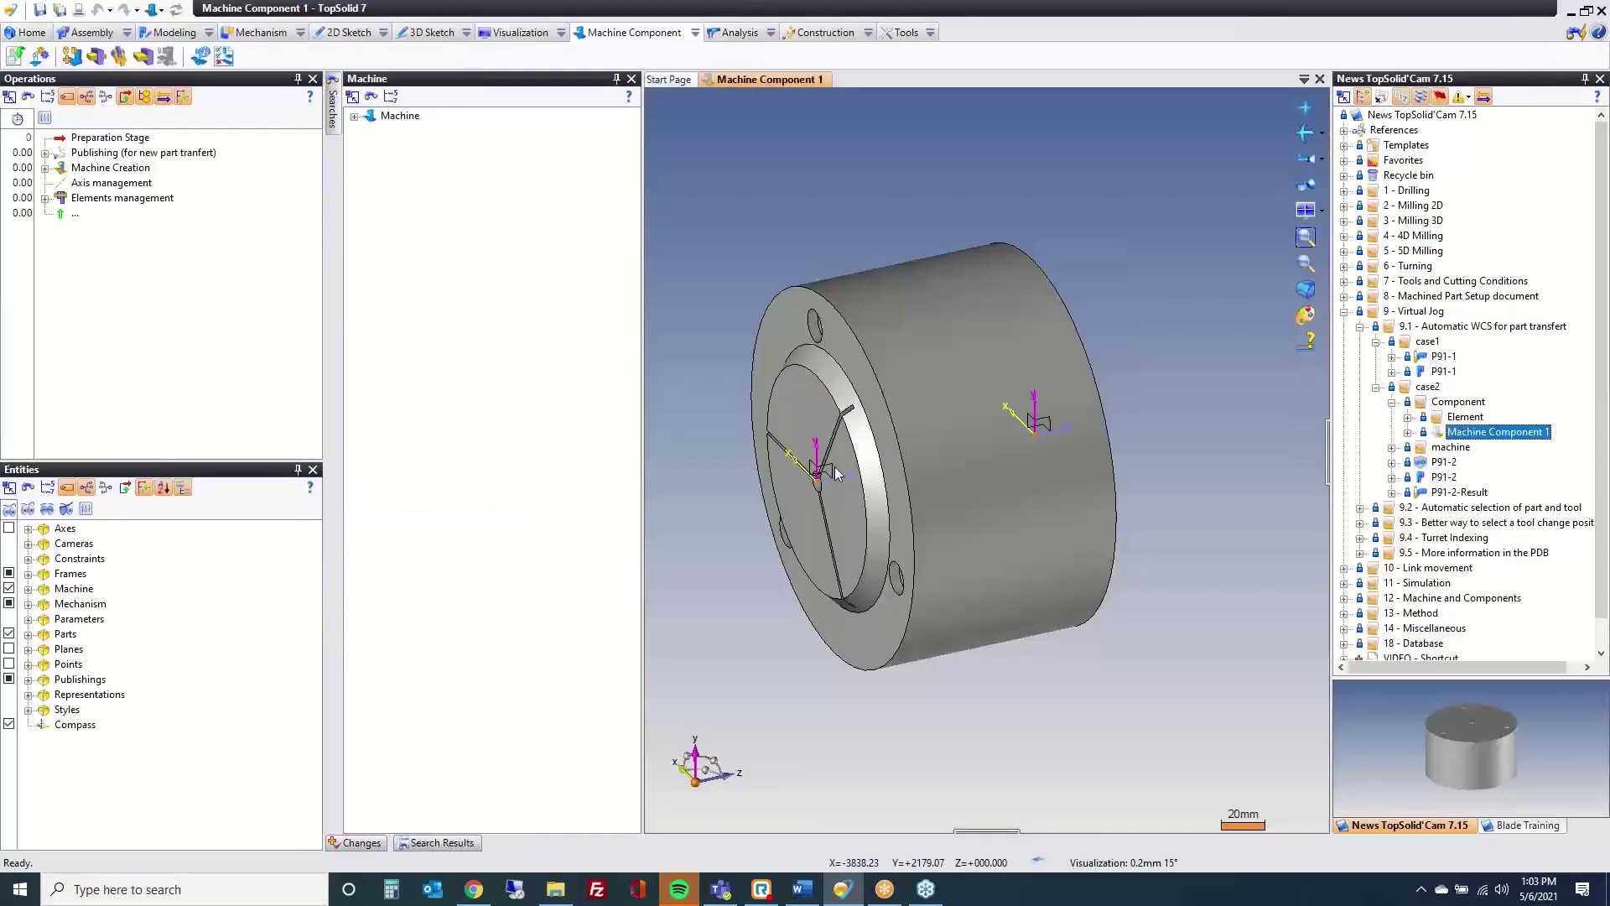
click(354, 116)
click(370, 162)
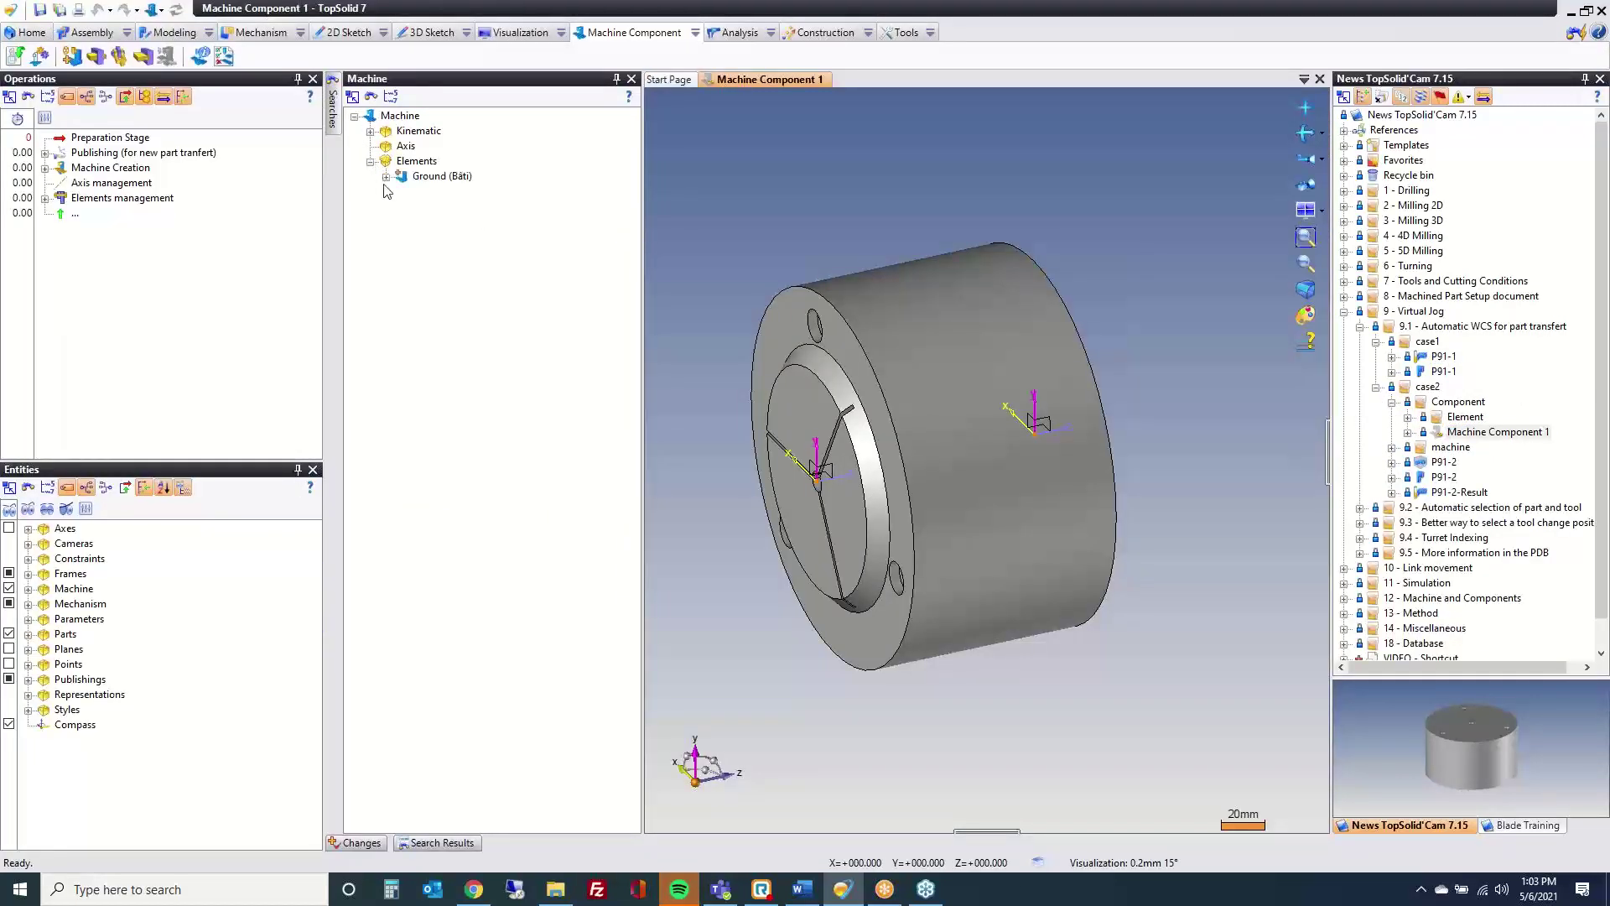
double_click(431, 177)
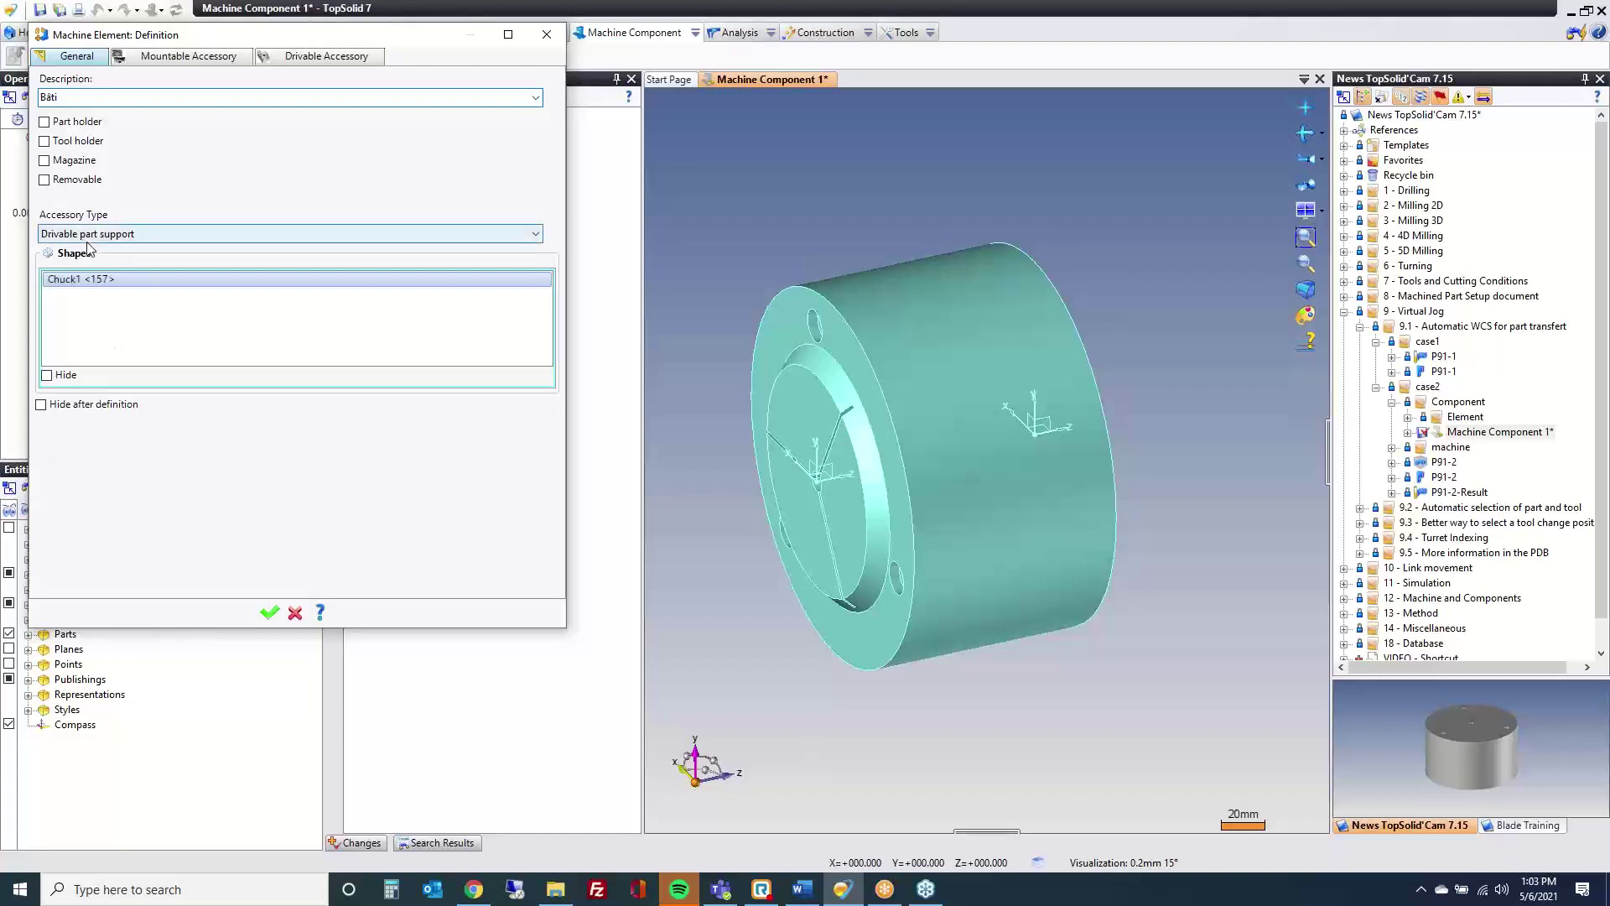
Step: Examine the chuck element's driving frame and mounting frame in its drivable and mountable accessory settings, and close the definition
click(219, 60)
click(324, 58)
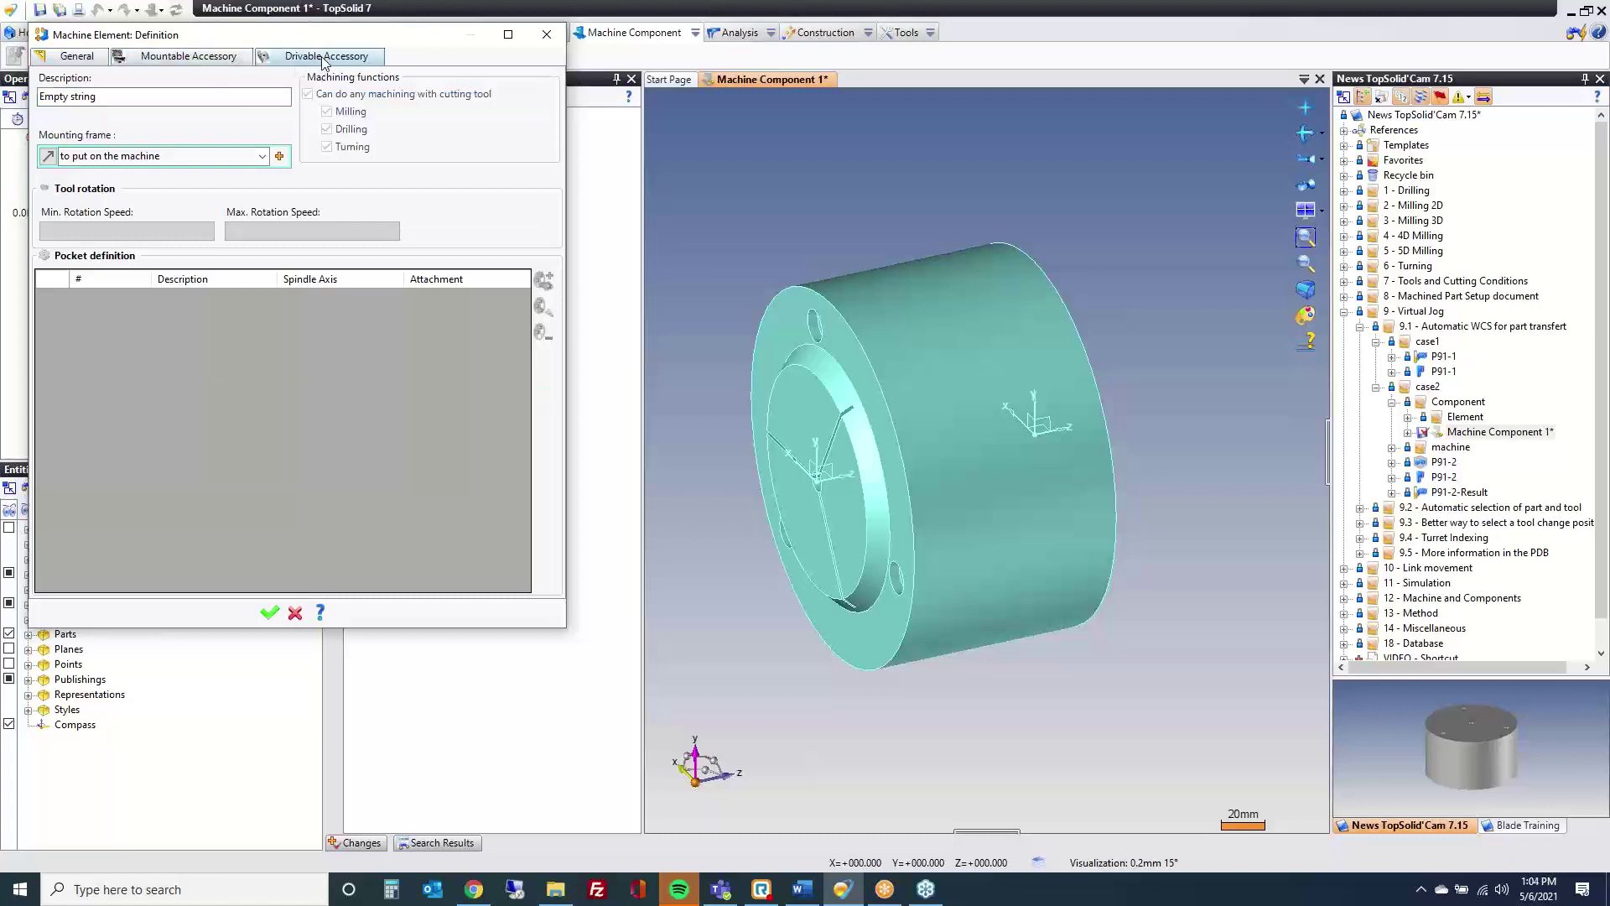
click(176, 163)
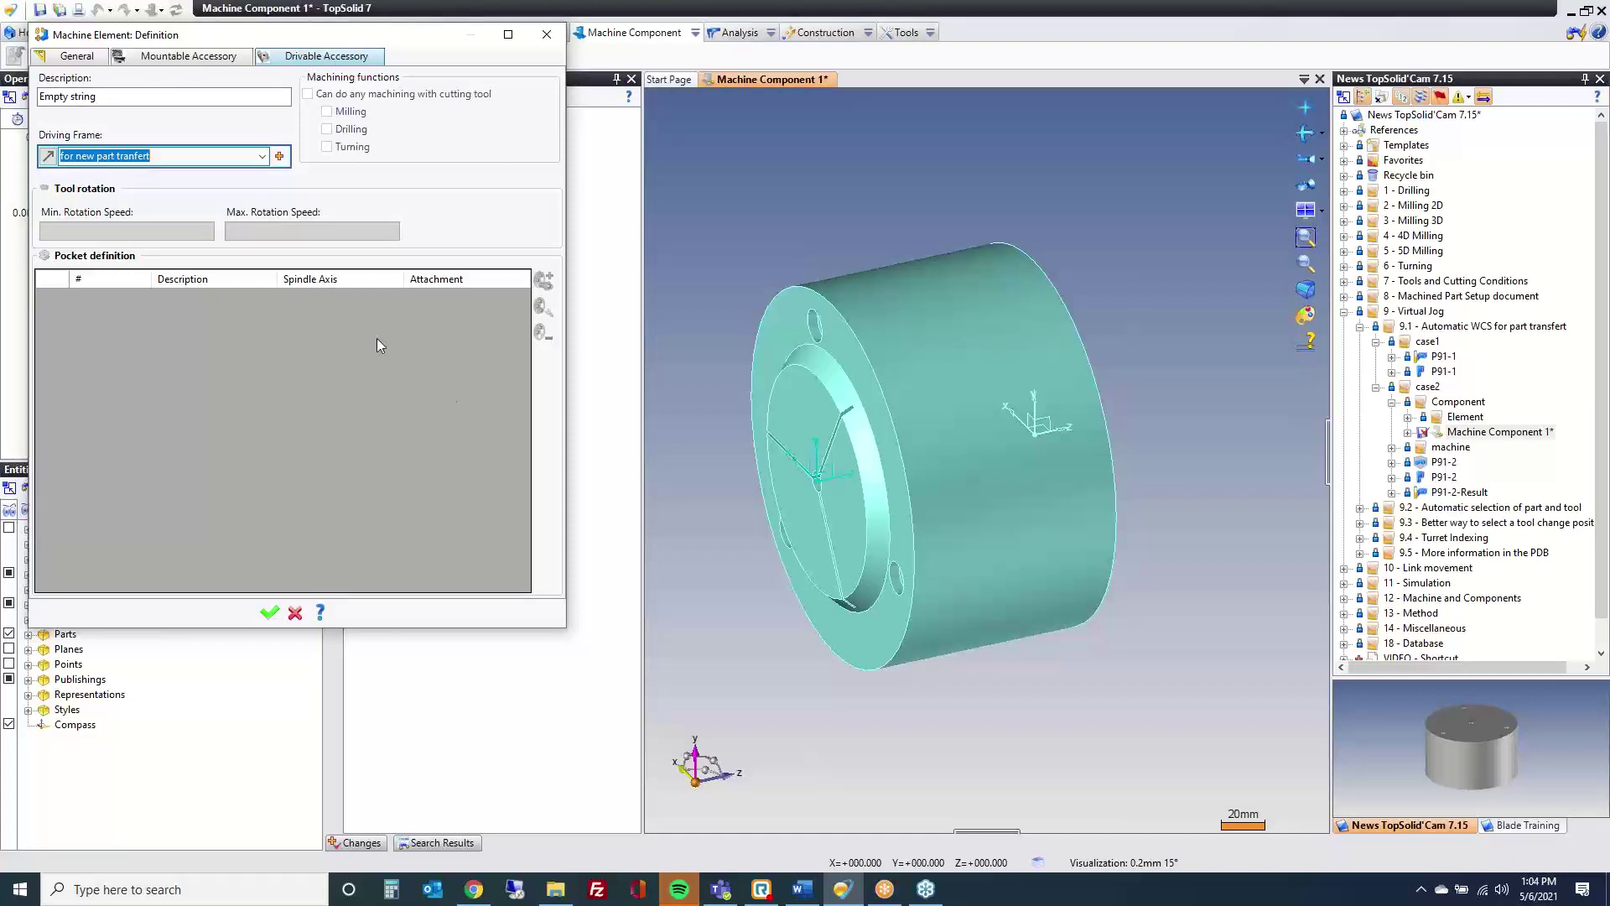
click(169, 57)
click(166, 156)
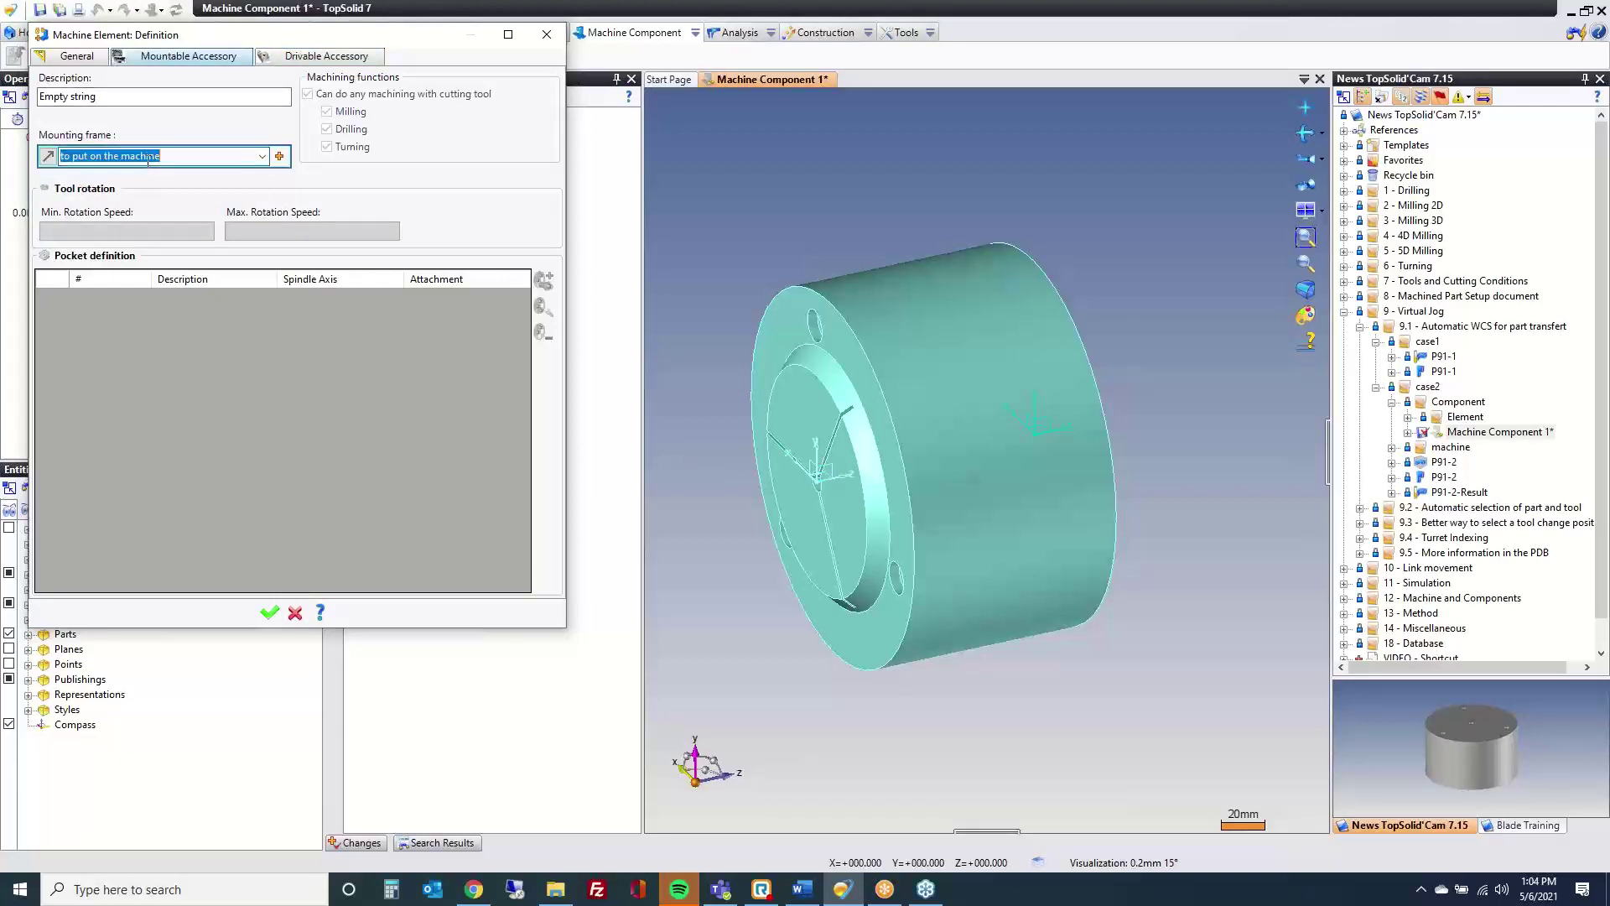
click(545, 36)
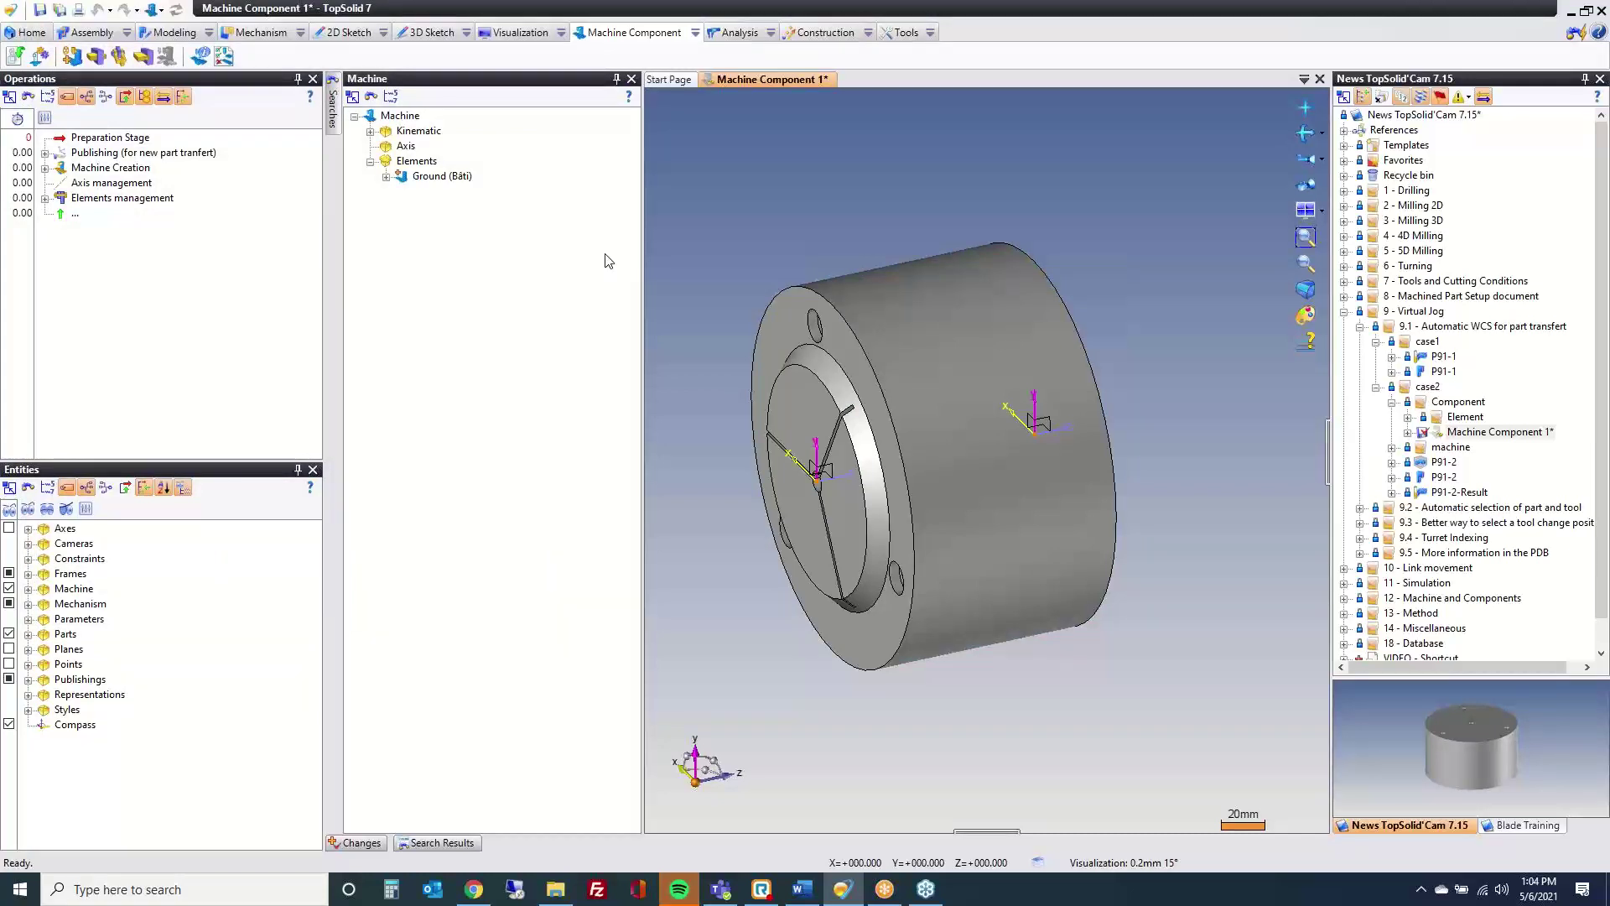
Step: Close Machine Component 1 without saving and collapse the 9.1 - Automatic WCS for part transfert folder with its case subfolders
middle_click(743, 79)
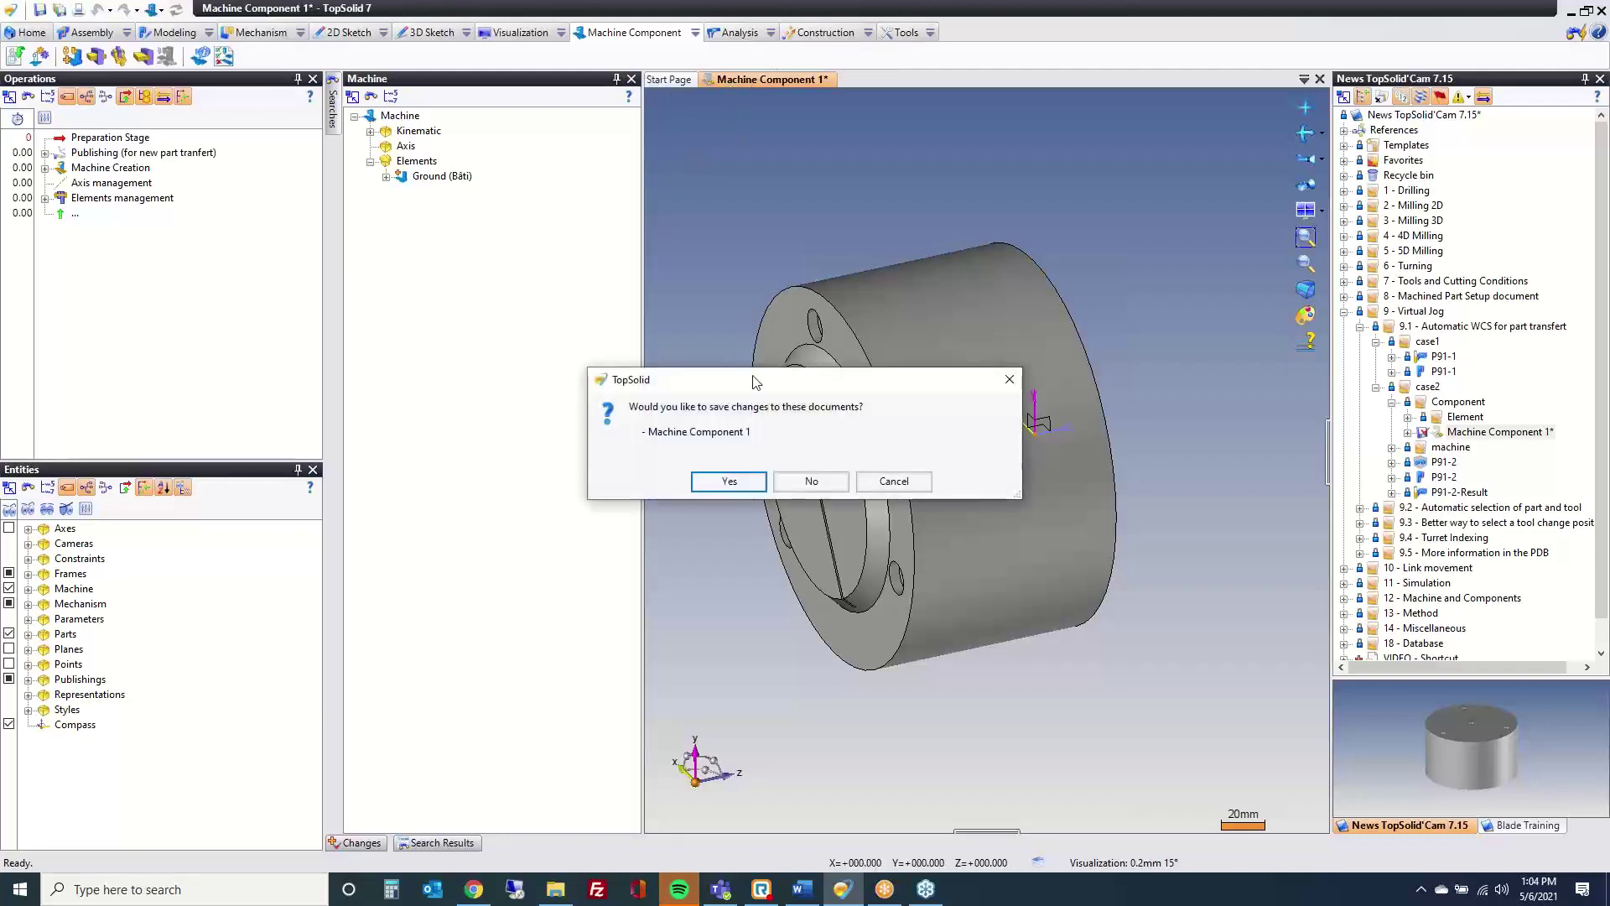
click(811, 482)
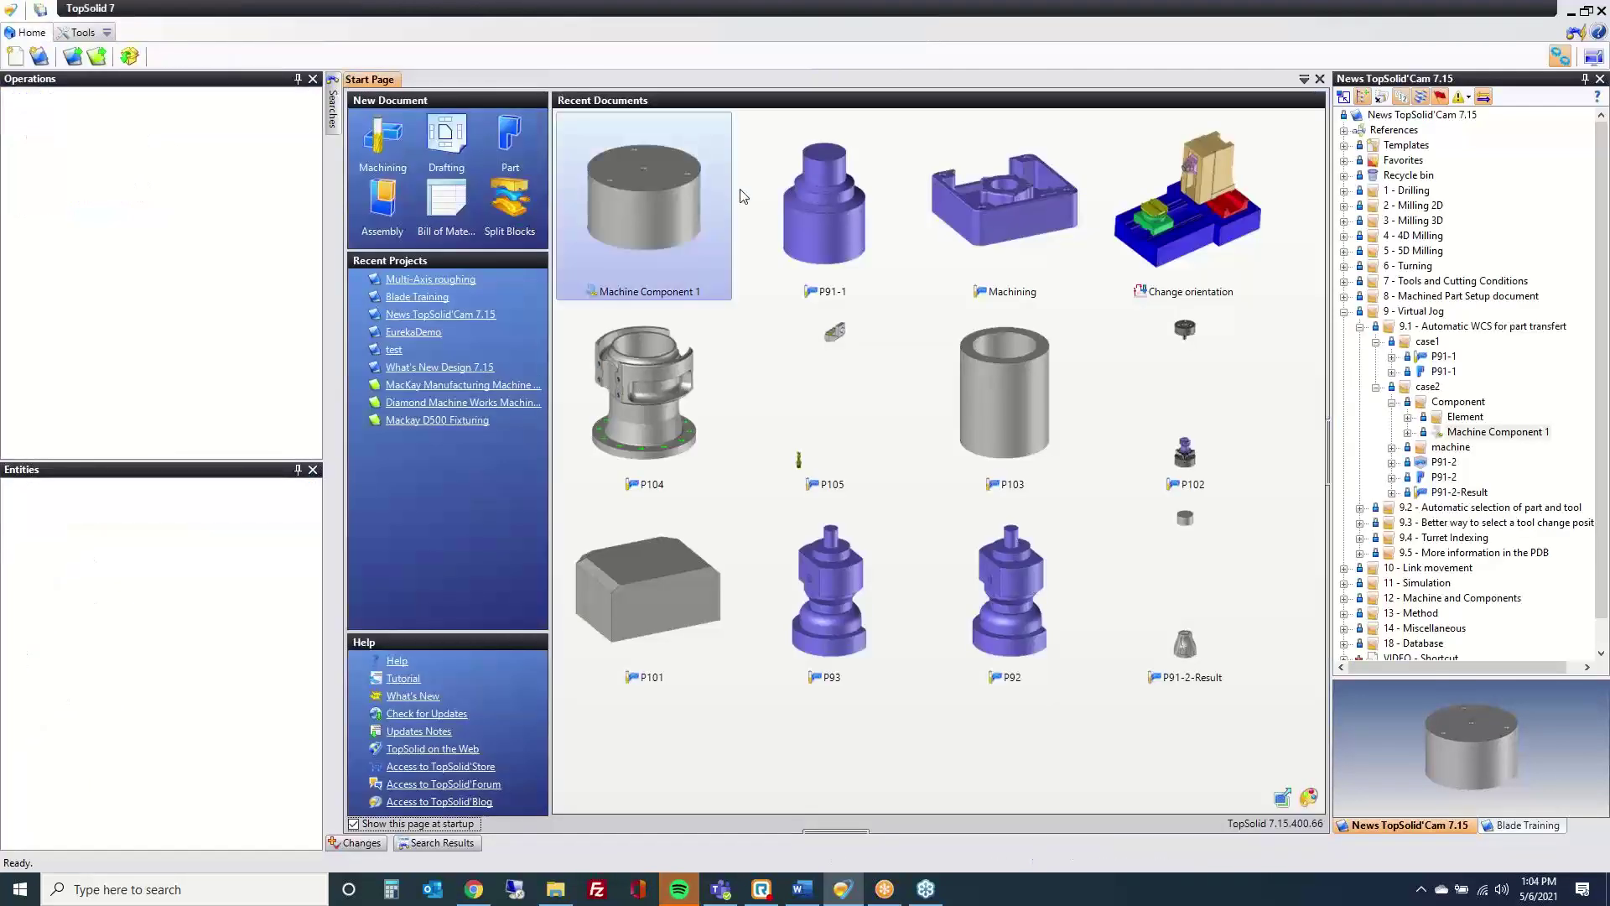
click(1376, 387)
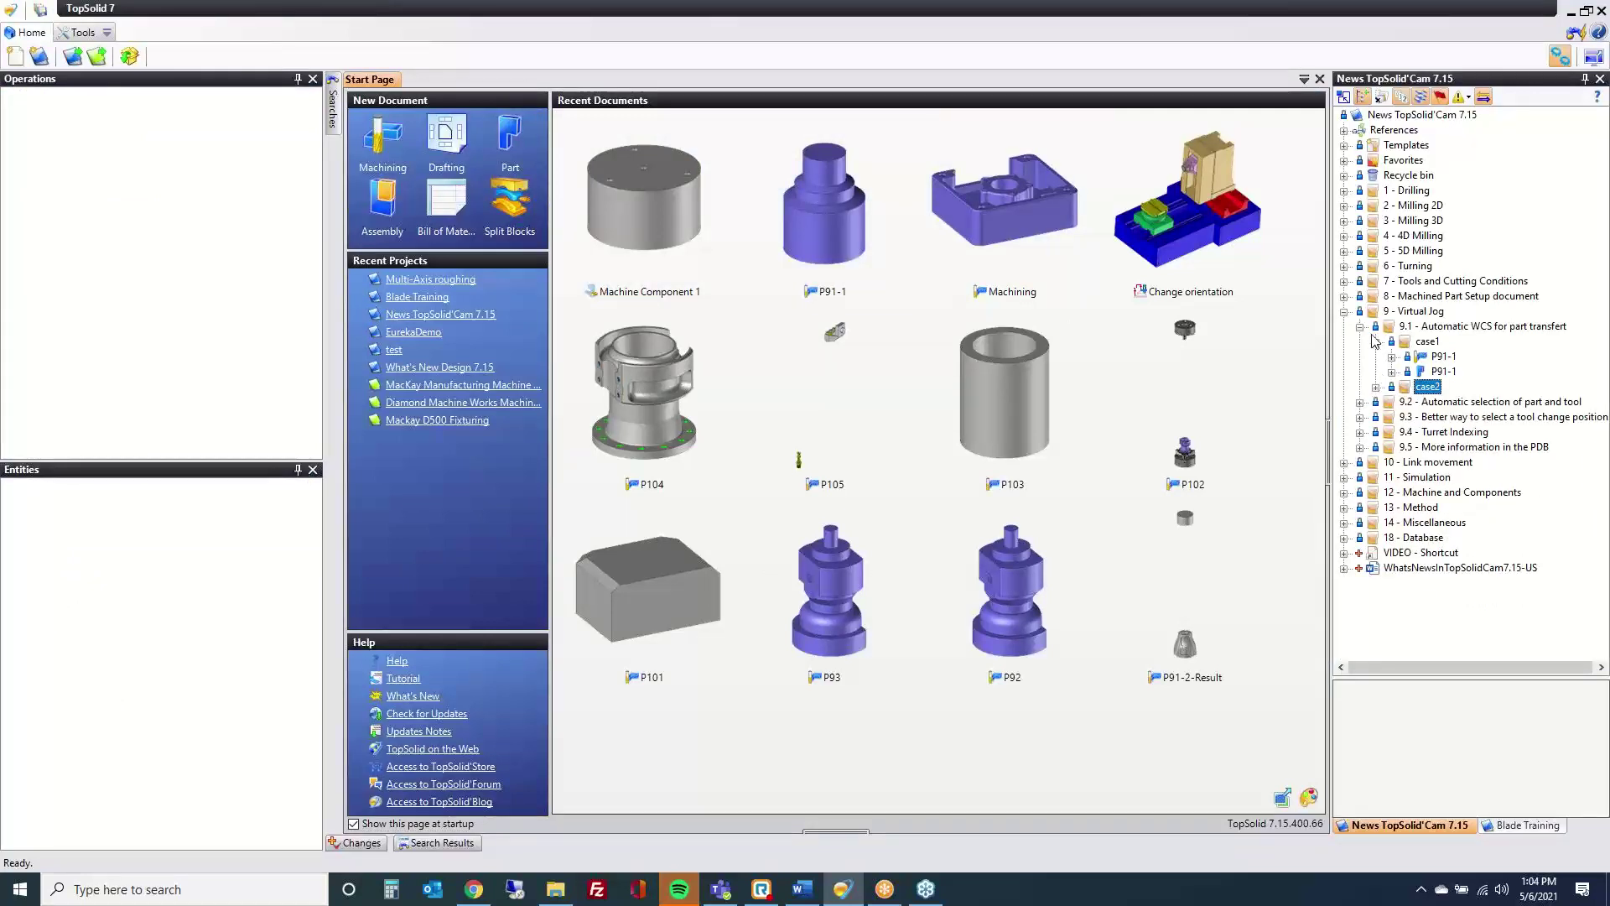
click(1377, 341)
click(1360, 327)
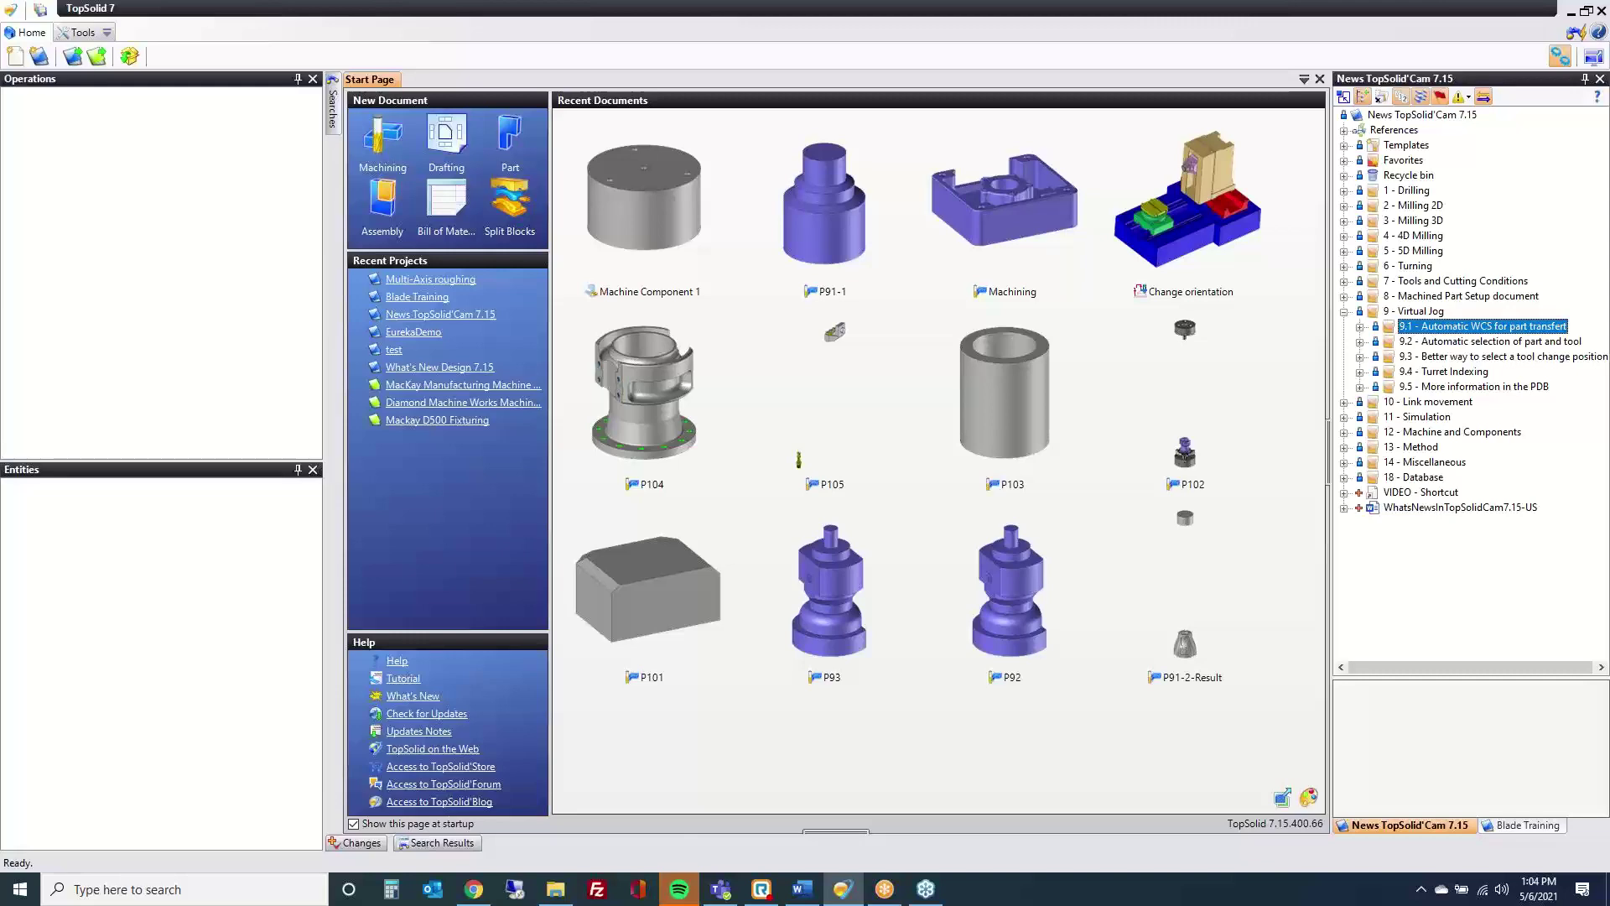
Step: Switch to the What's New document in Word and examine the Virtual Jog interface changes for G code, simulation, feed rate, frame and RTCP
drag(1609, 243, 887, 99)
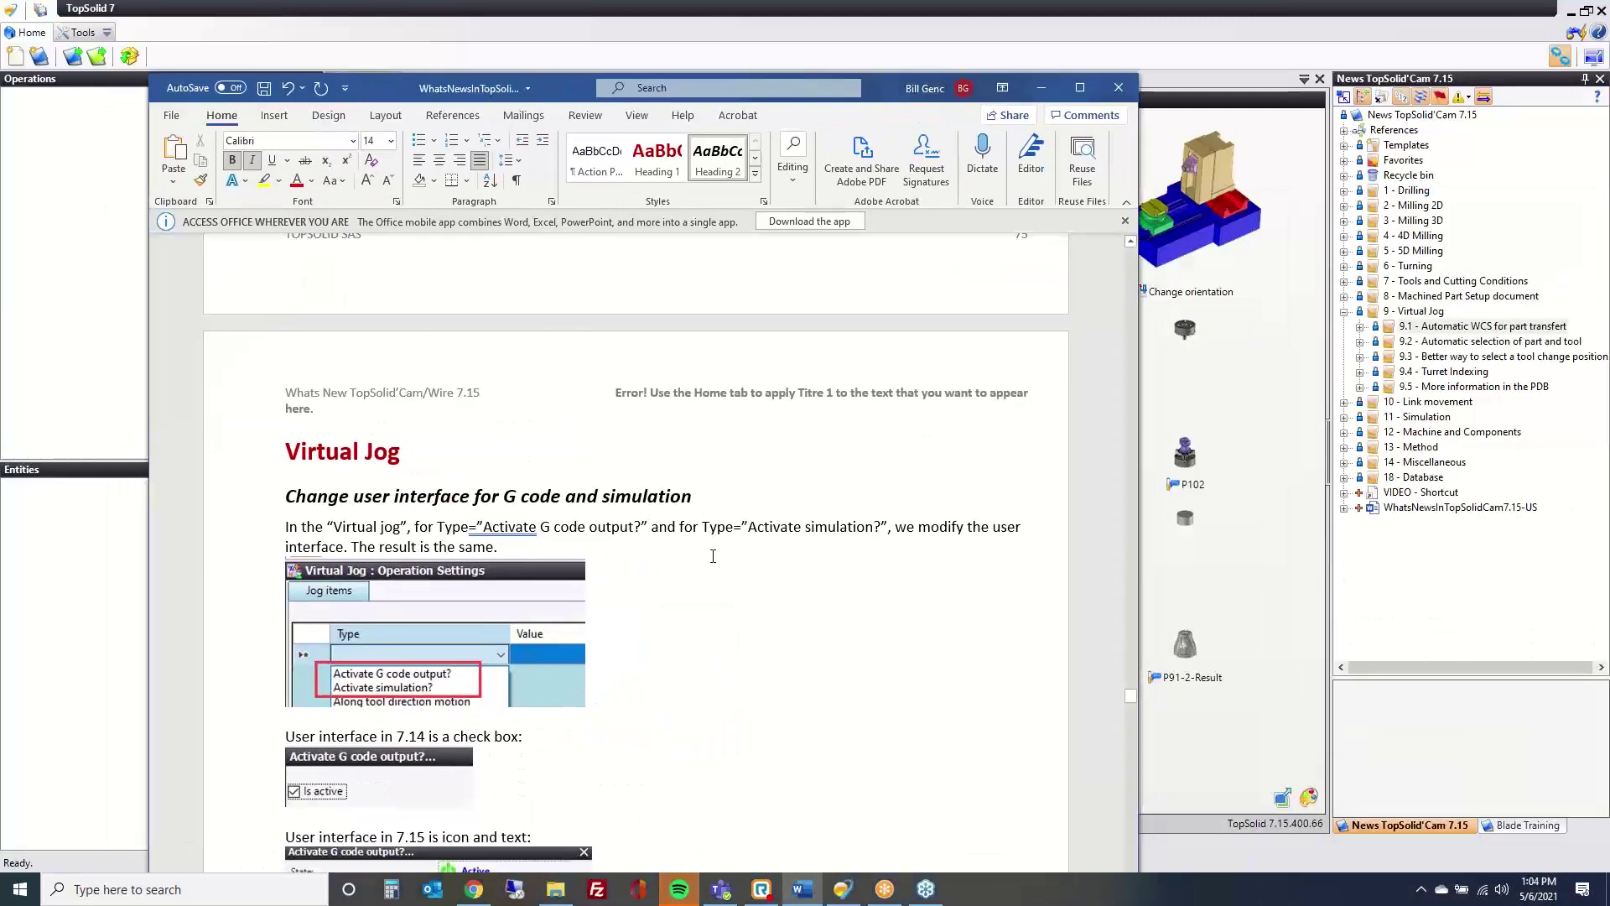
scroll(713, 557, down, 1)
scroll(713, 557, down, 1)
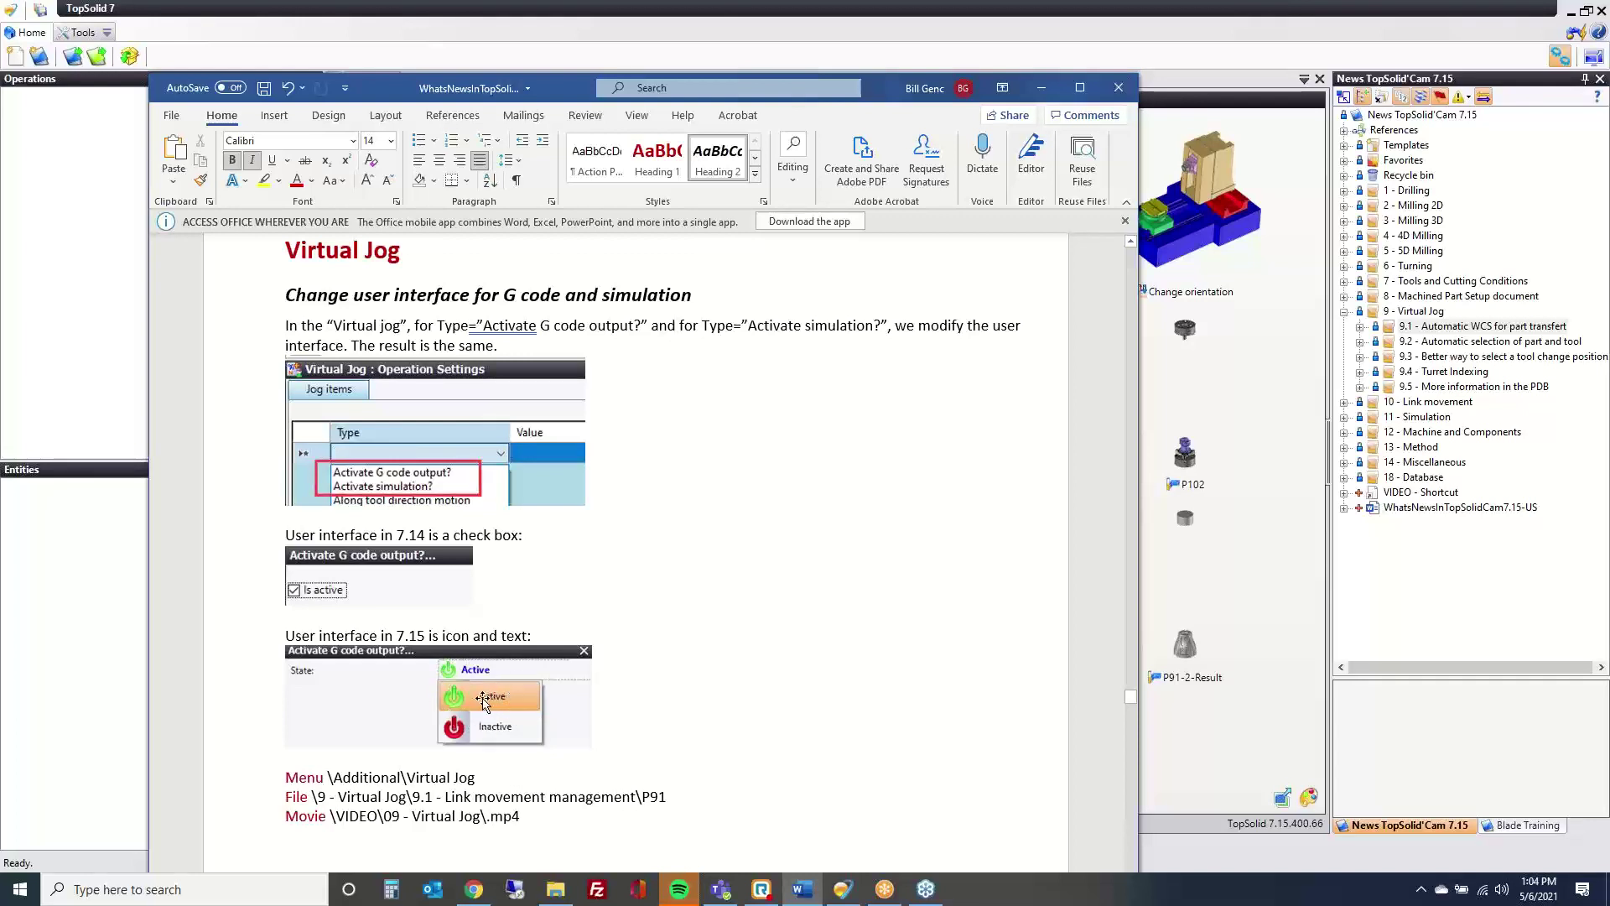
scroll(502, 732, down, 5)
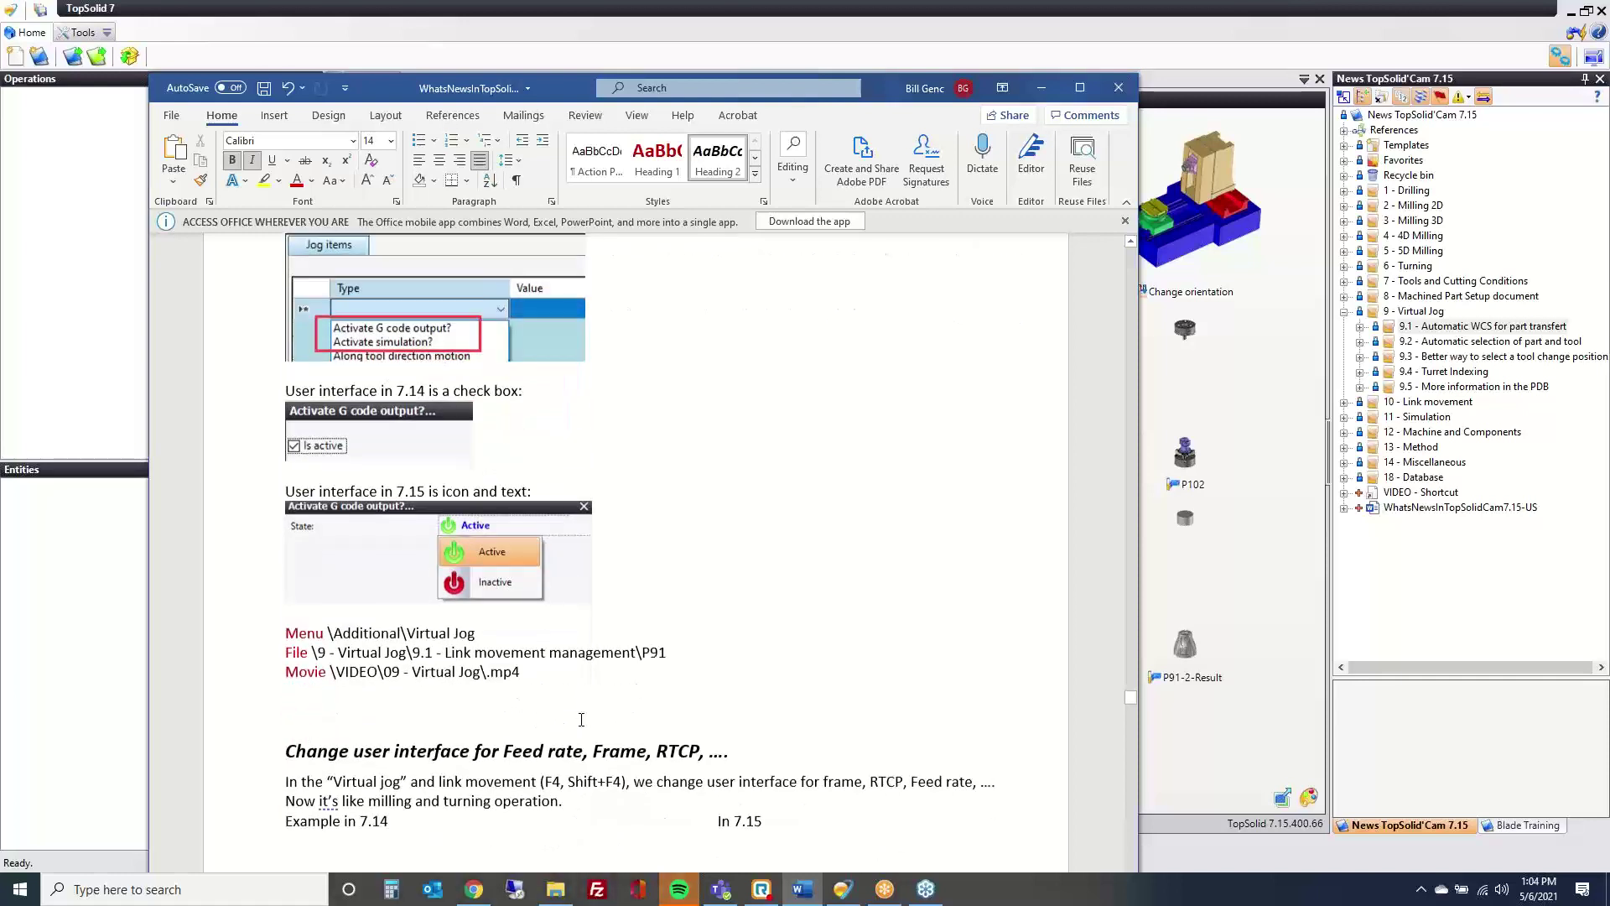
scroll(724, 695, down, 1)
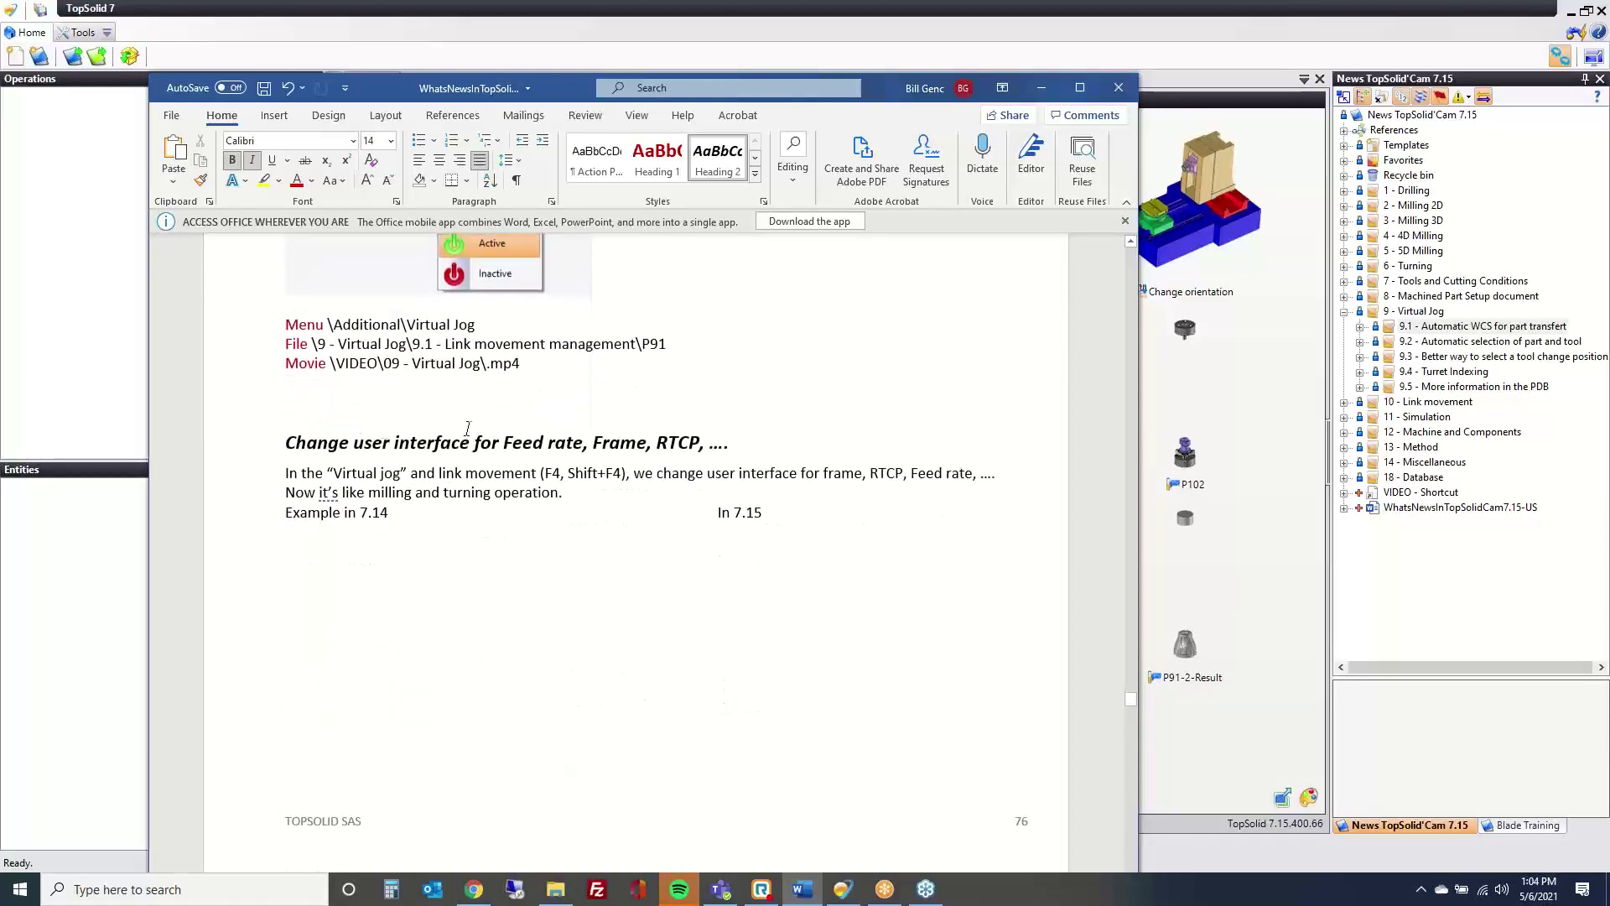
scroll(668, 639, down, 7)
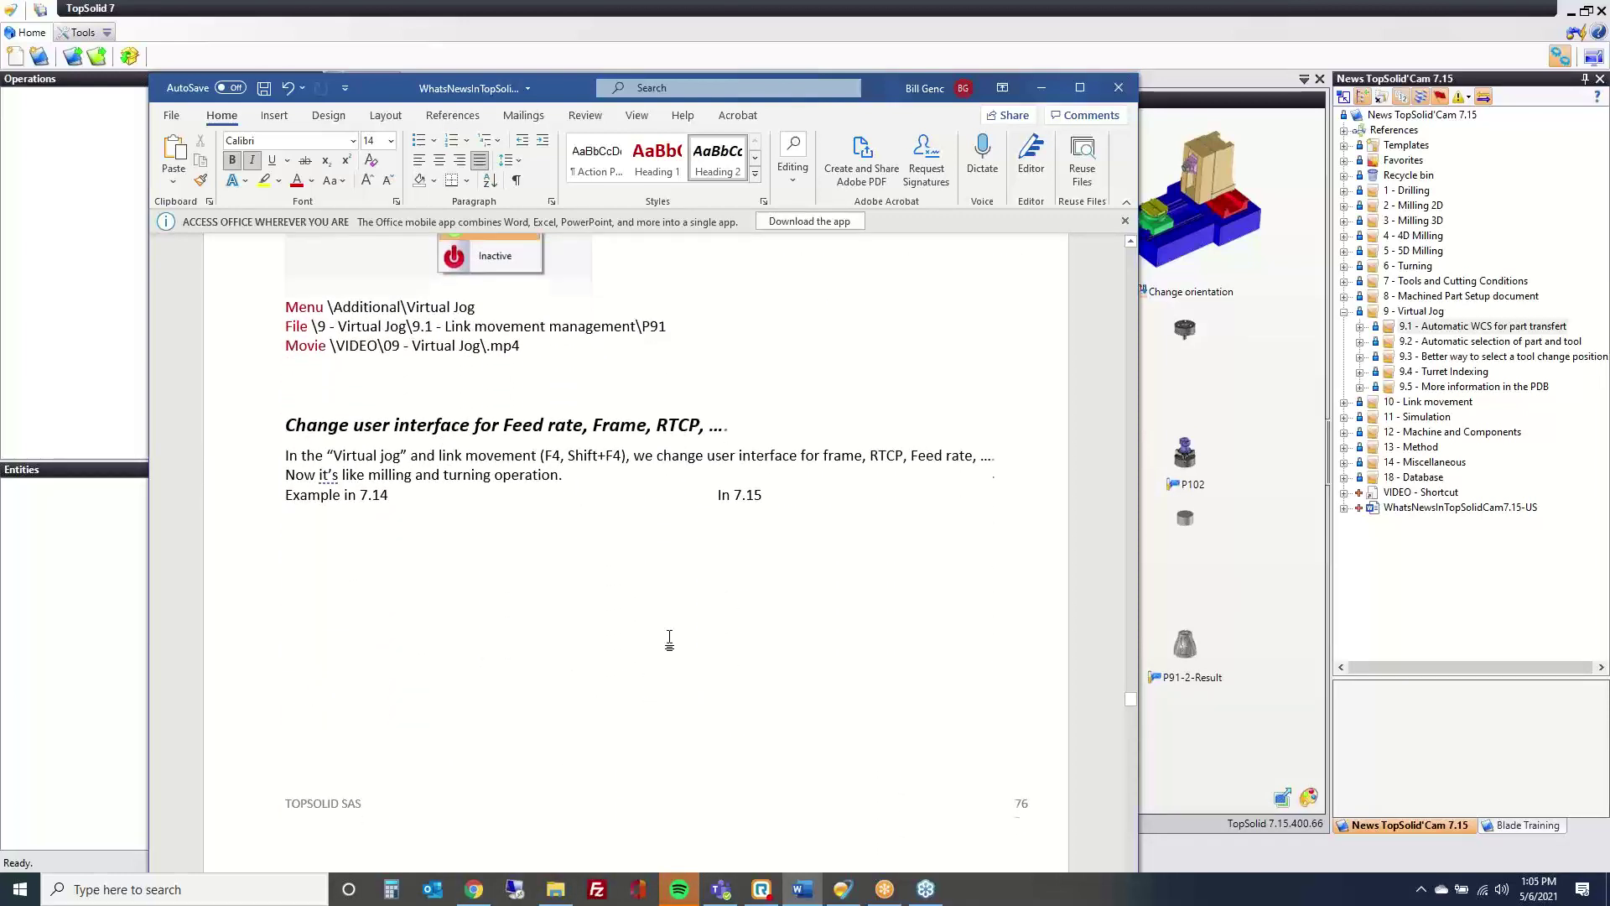
scroll(671, 639, down, 2)
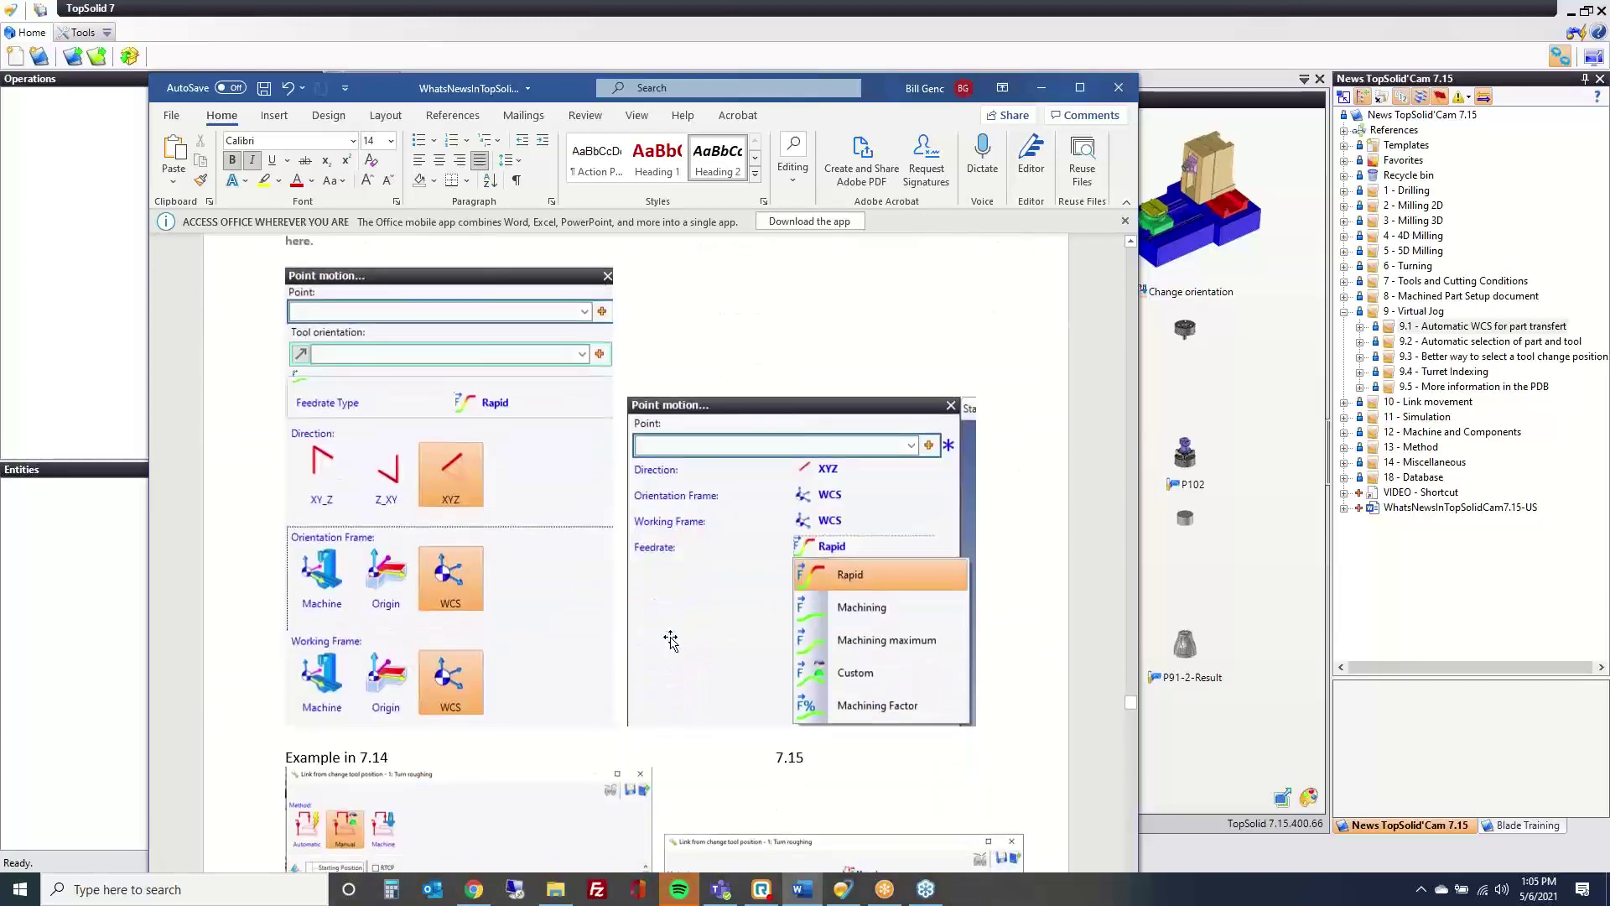
scroll(671, 639, down, 2)
scroll(672, 637, down, 3)
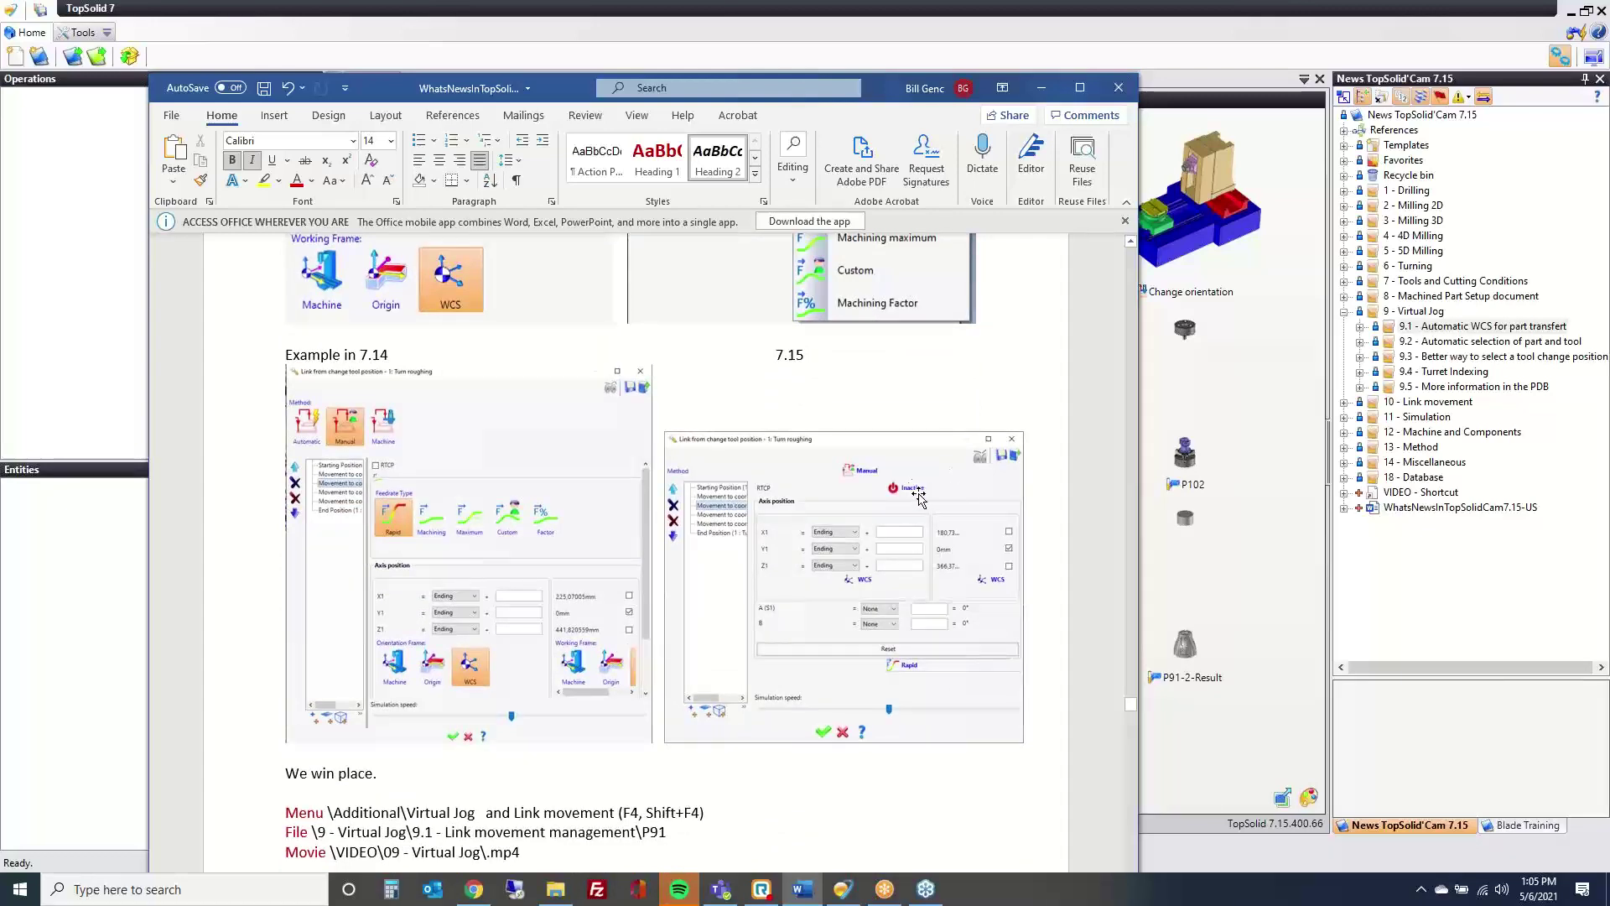
scroll(921, 493, down, 7)
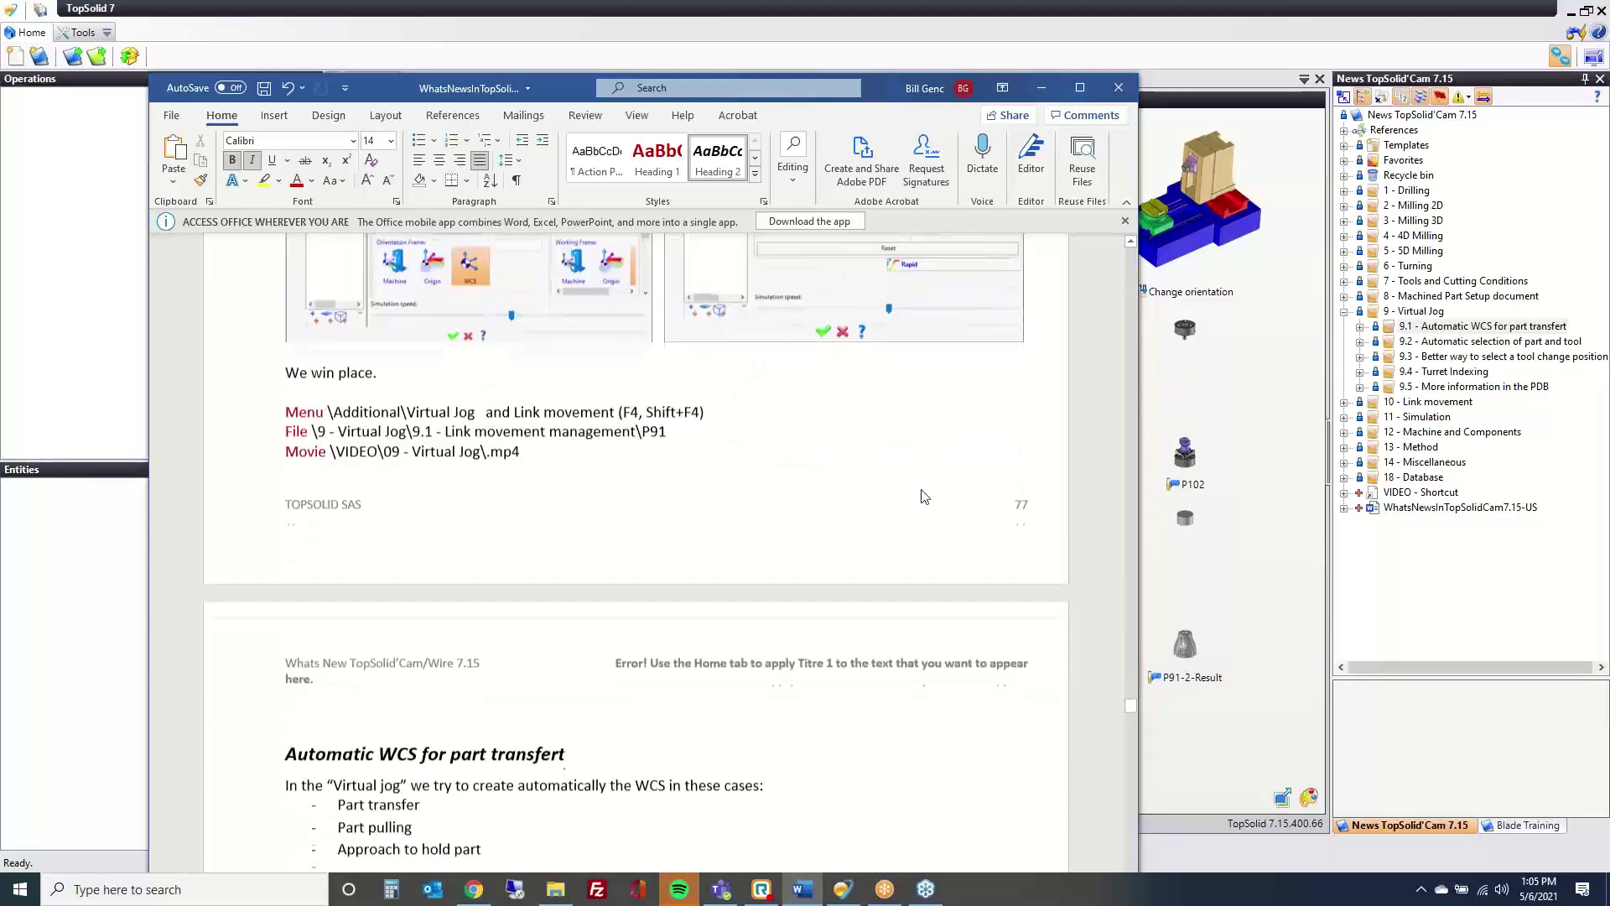
click(1040, 87)
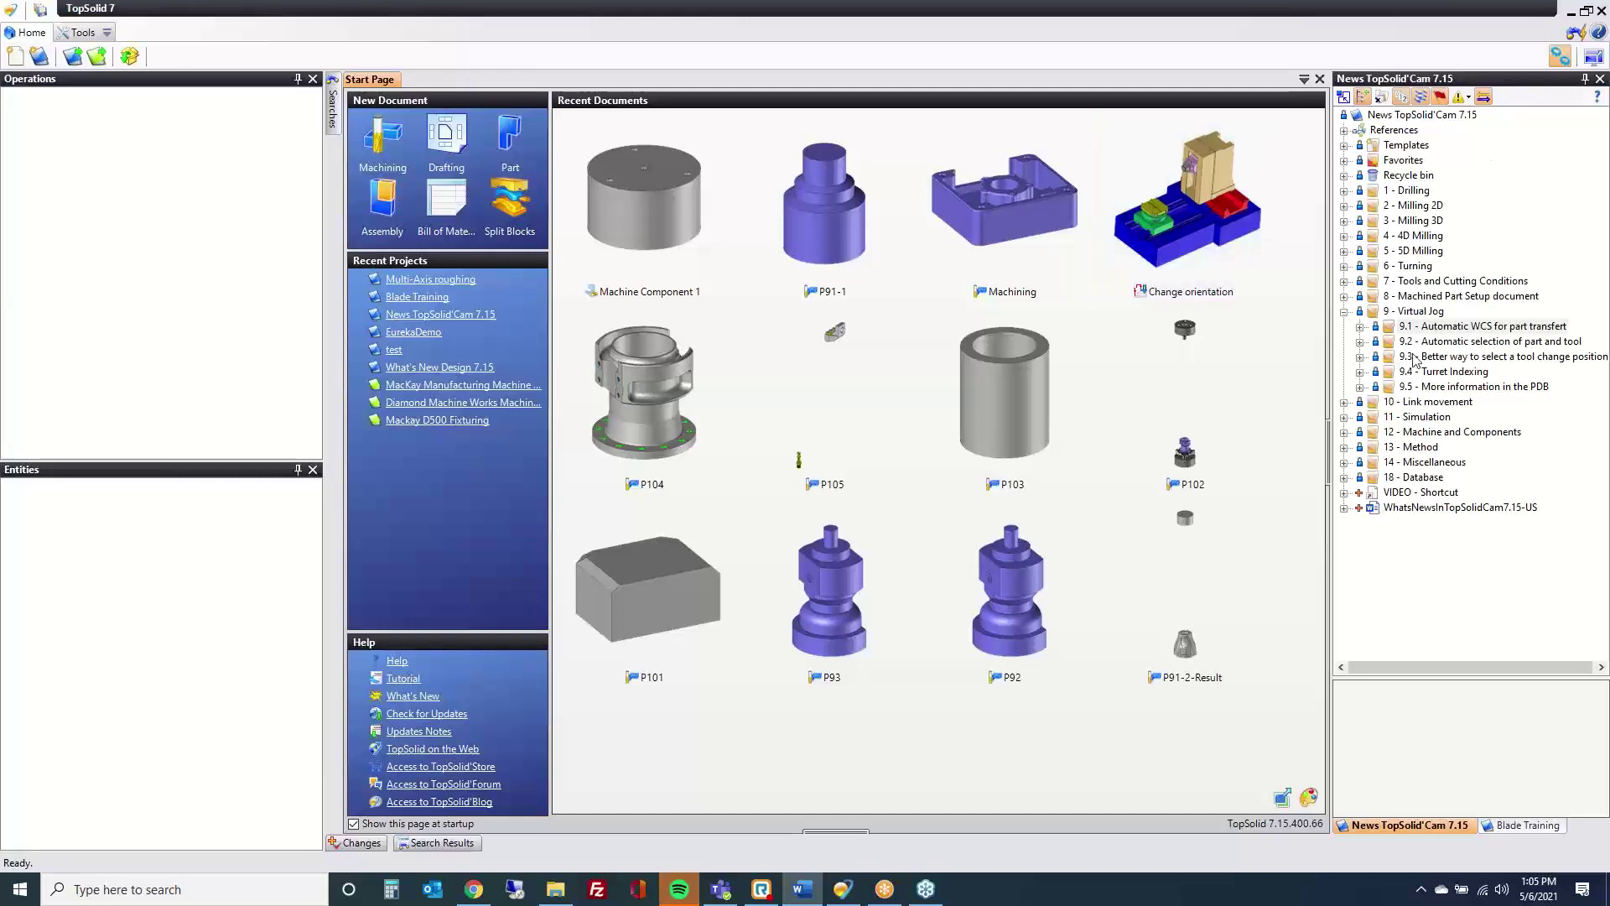
Step: Open the P92 machining document from 9.2 - Automatic selection of part and tool and start a new Virtual Jog operation
click(1360, 342)
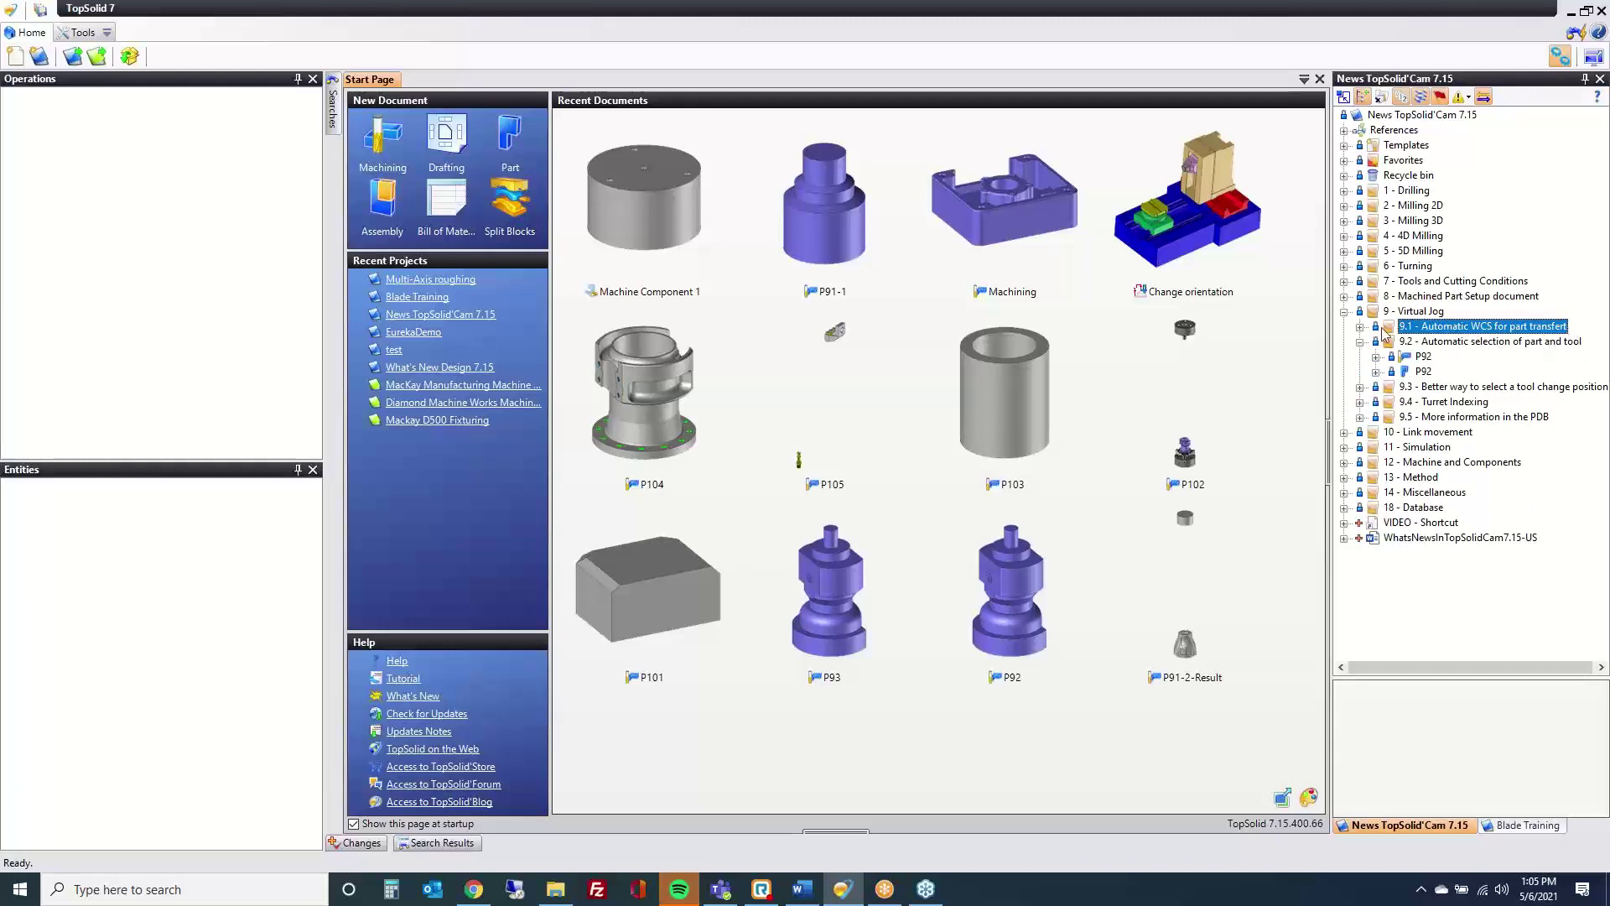
click(1424, 356)
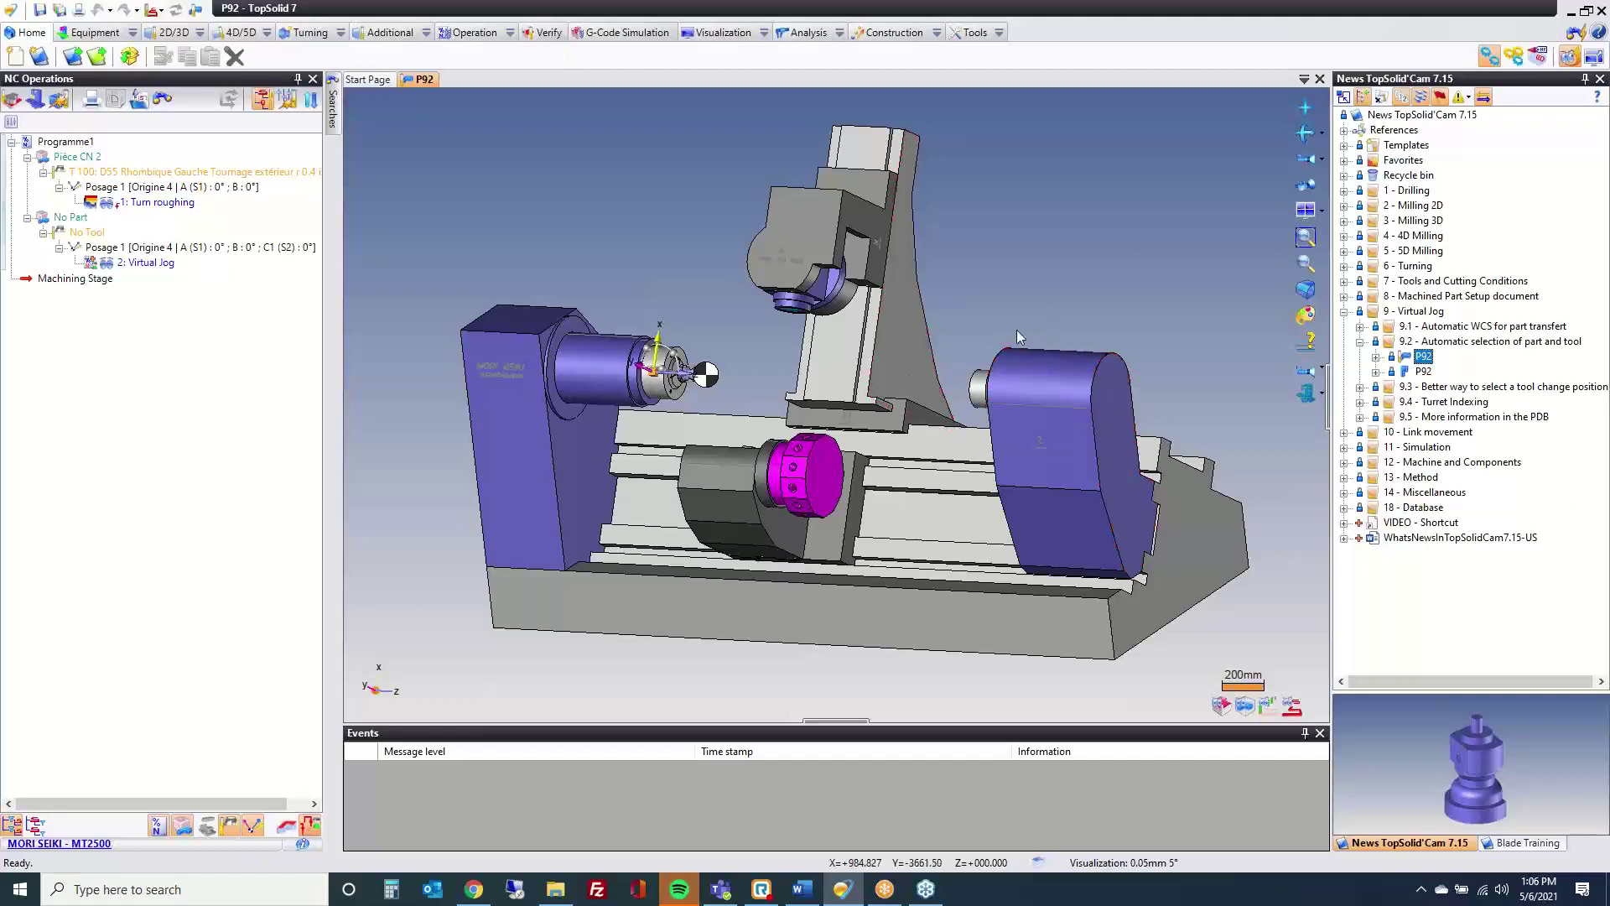
right_click(575, 214)
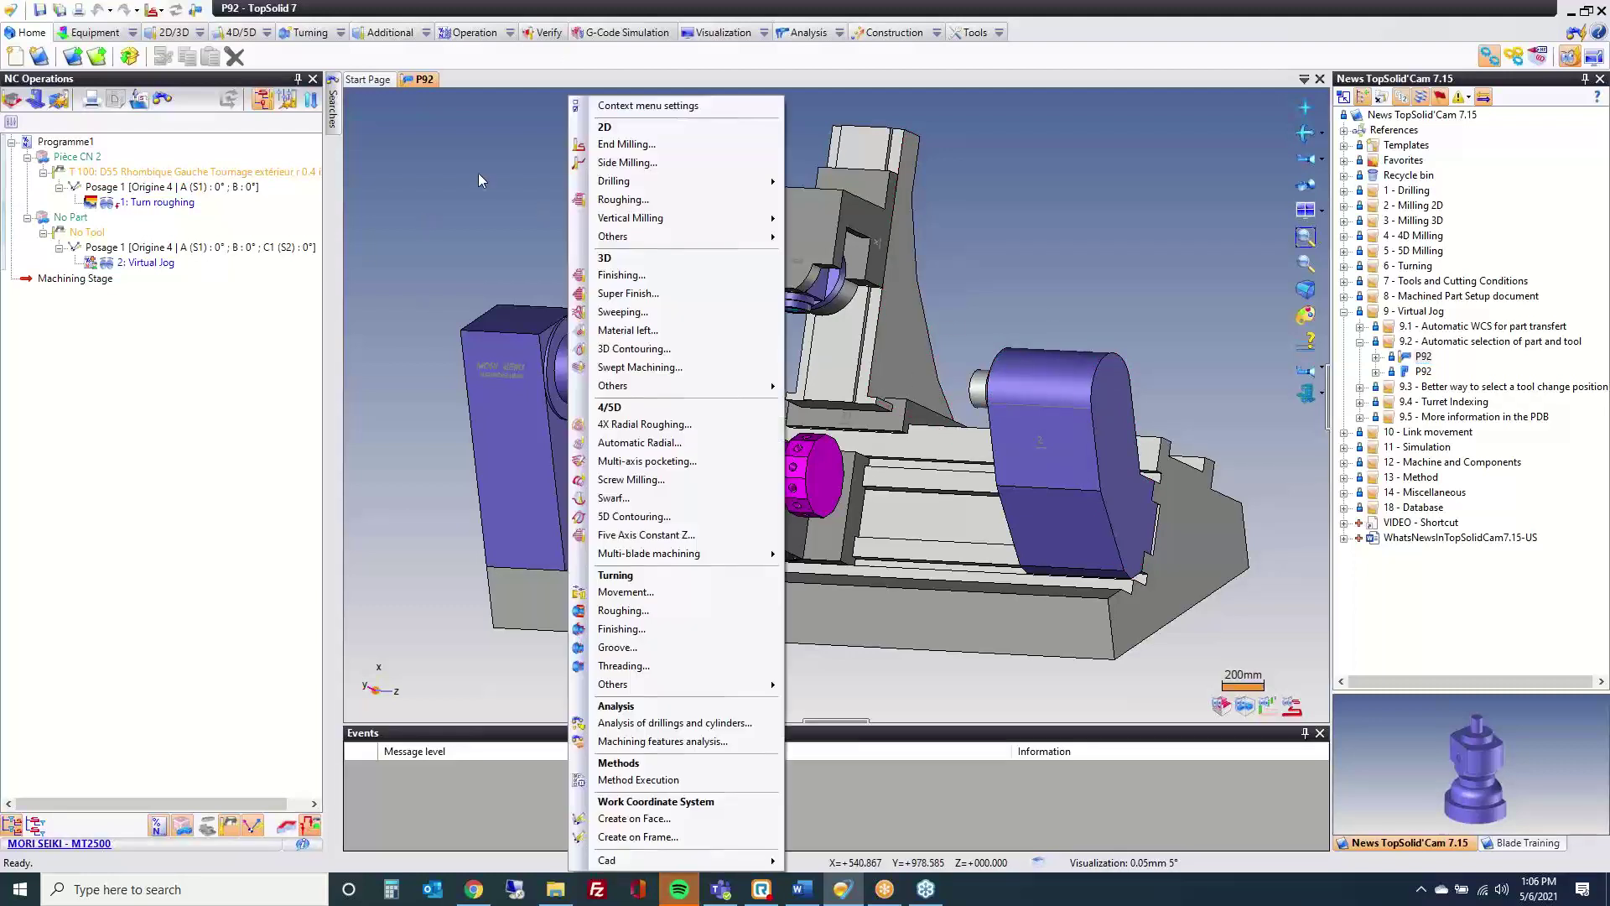
click(478, 172)
click(382, 34)
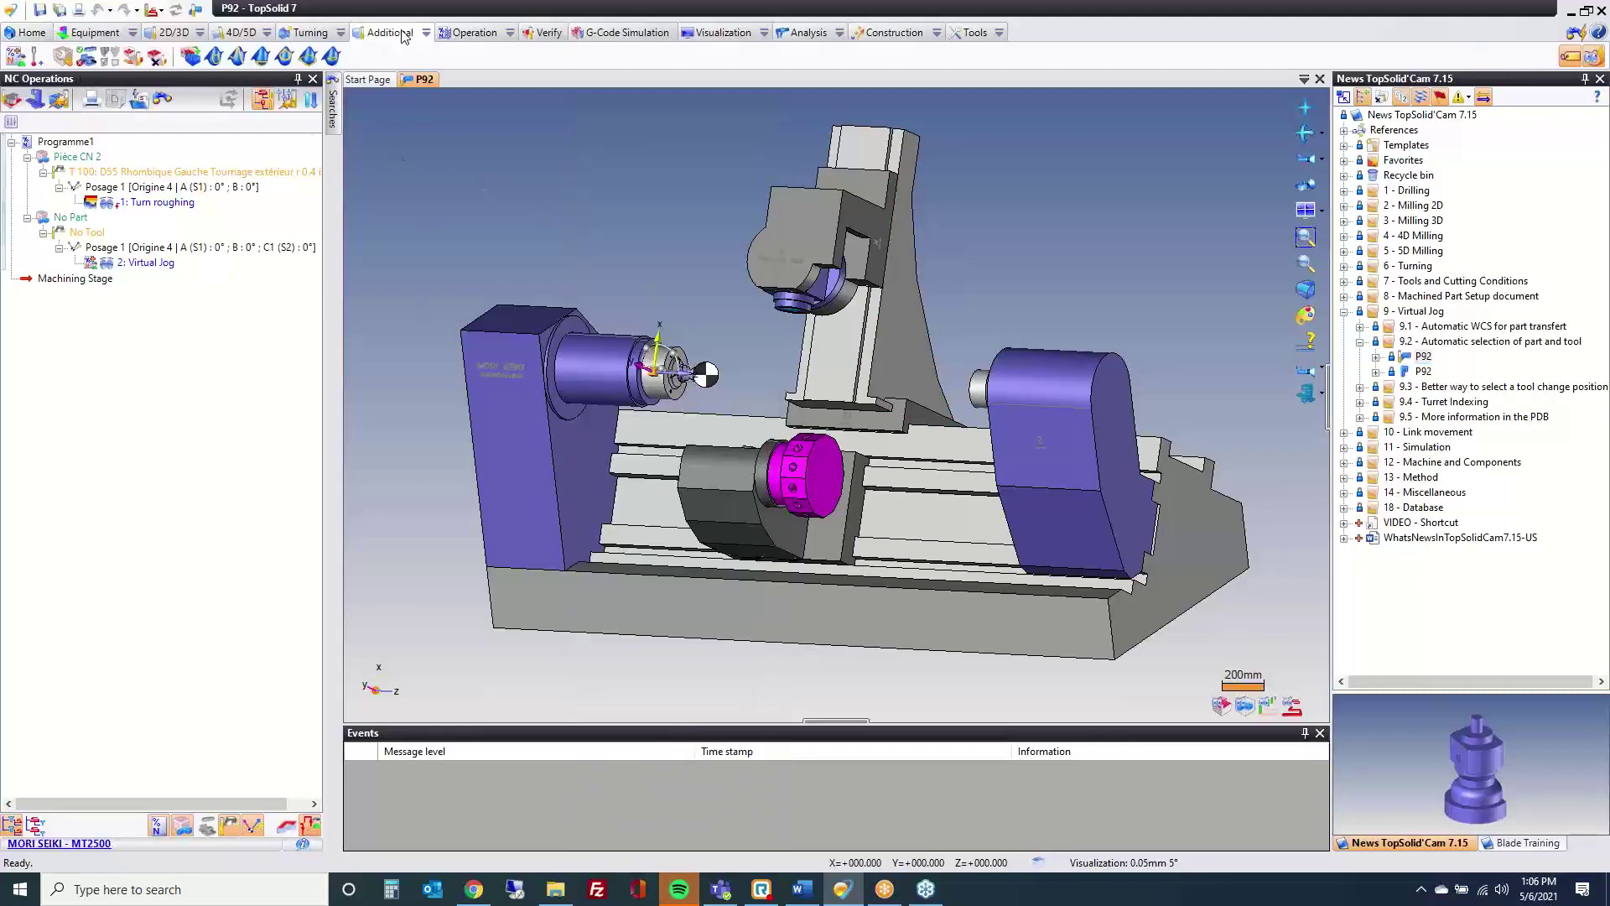
click(16, 57)
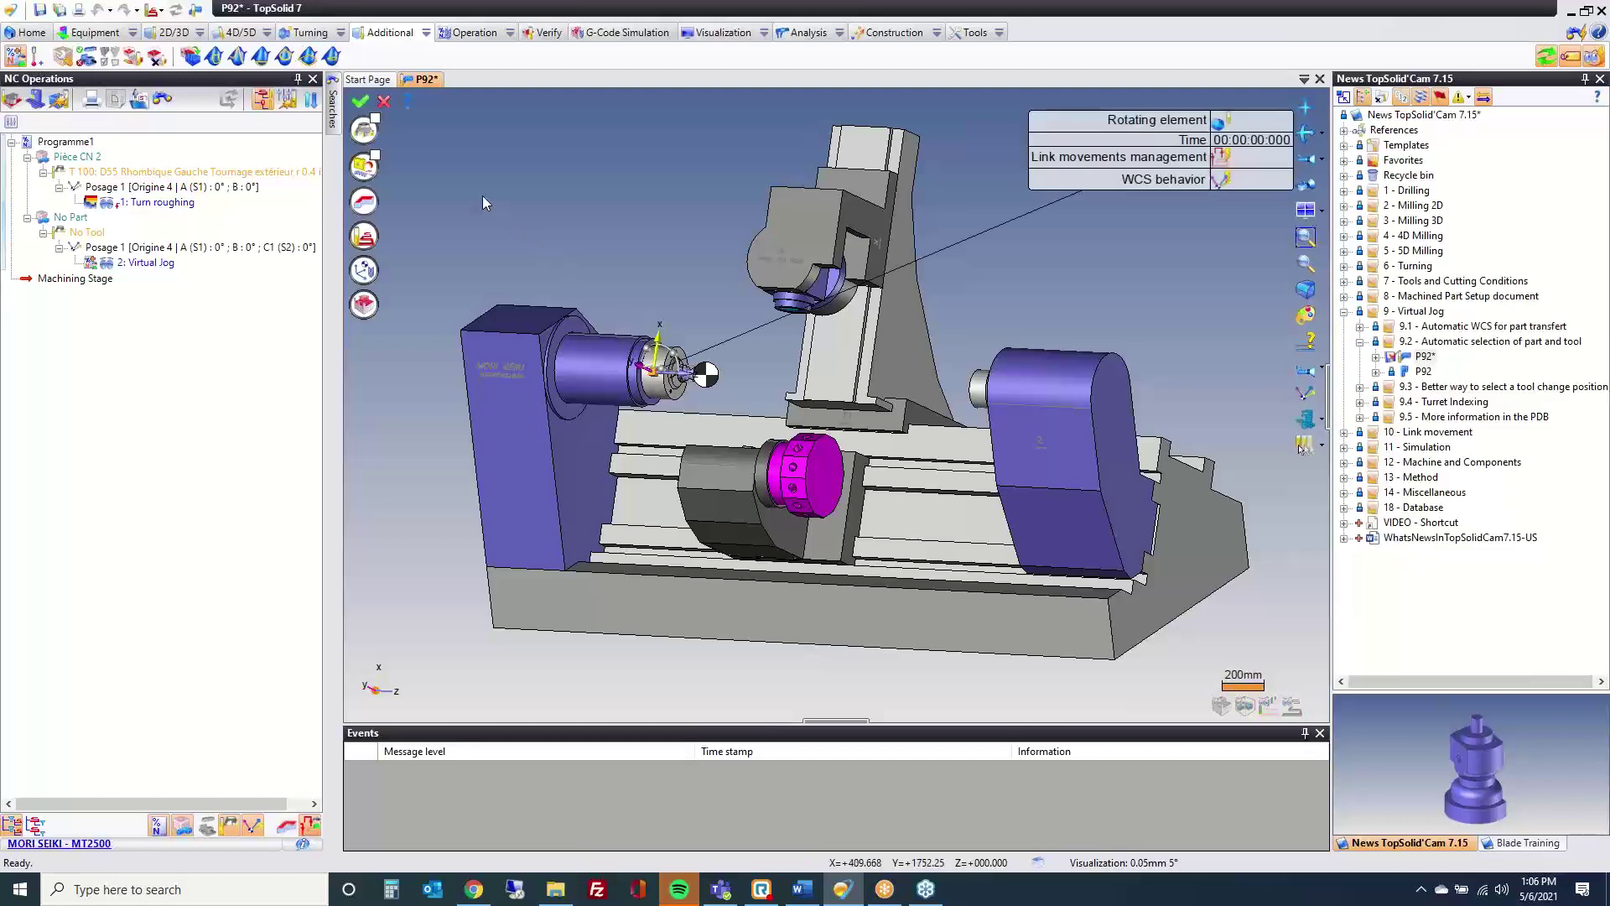
Step: Check the part and tool automatically selected for the Virtual Jog, and cancel the operation
click(363, 210)
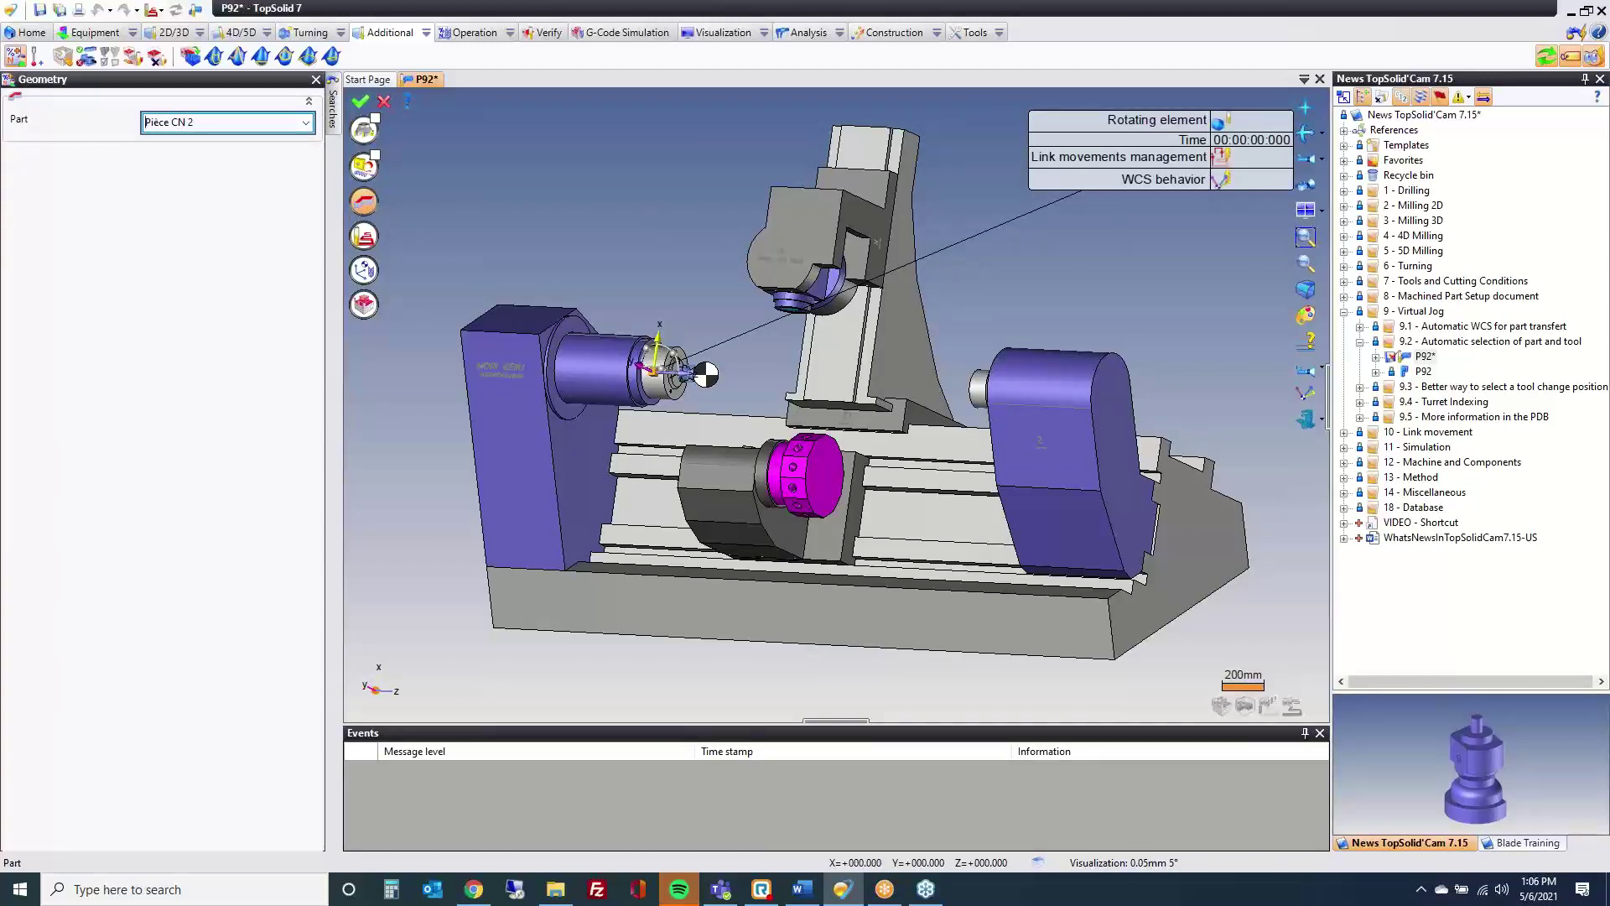
click(364, 135)
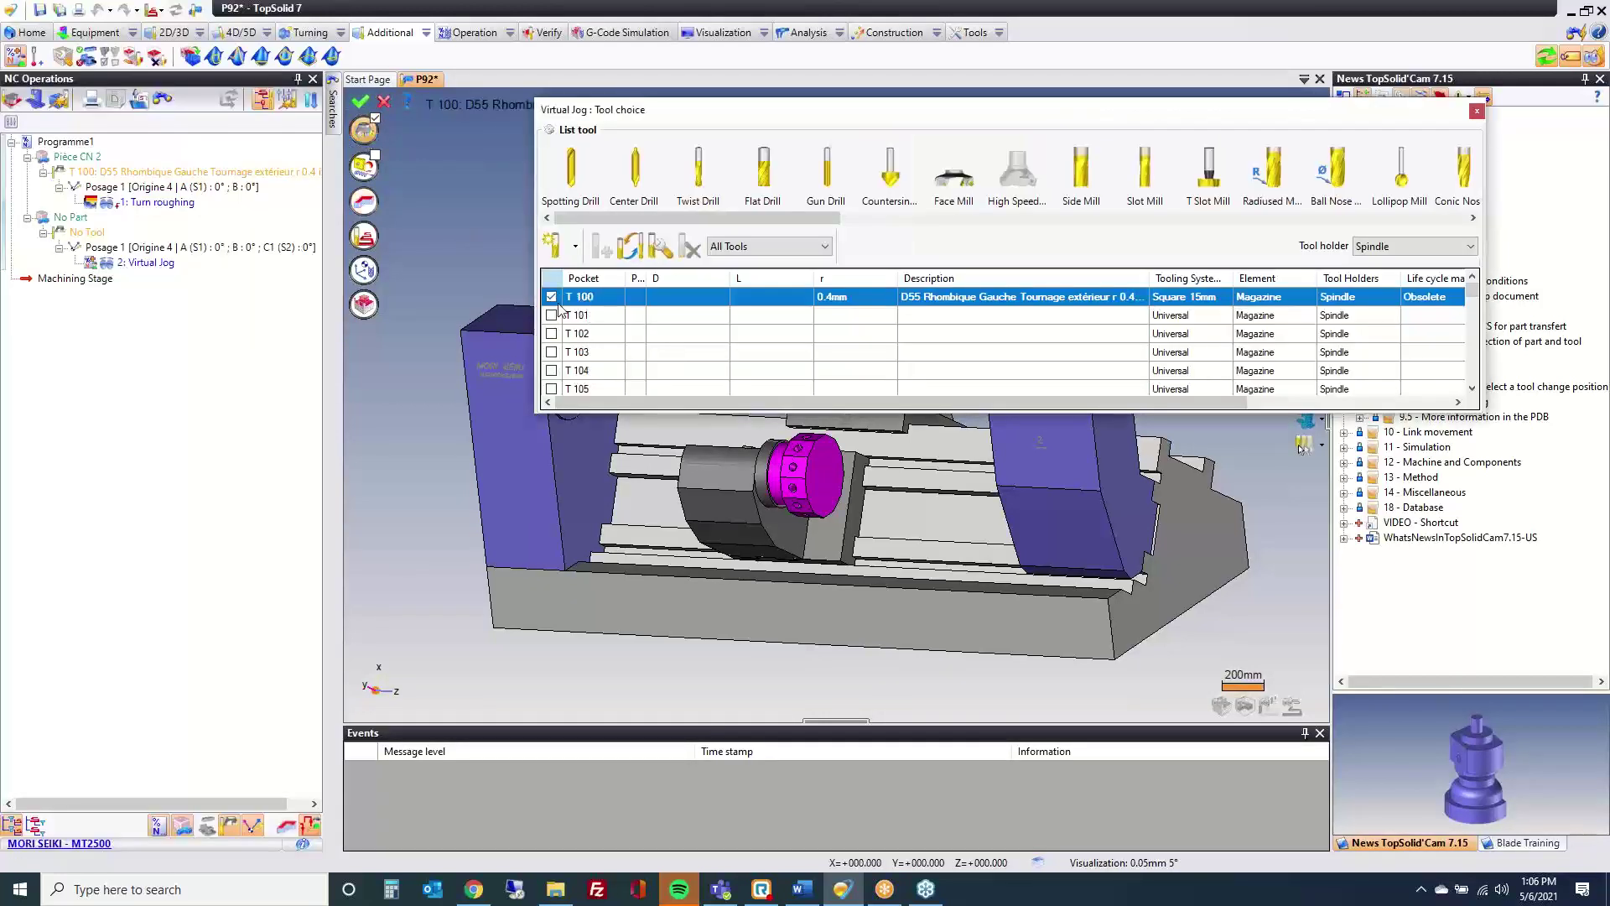
mouse_move(560, 309)
click(386, 107)
click(385, 103)
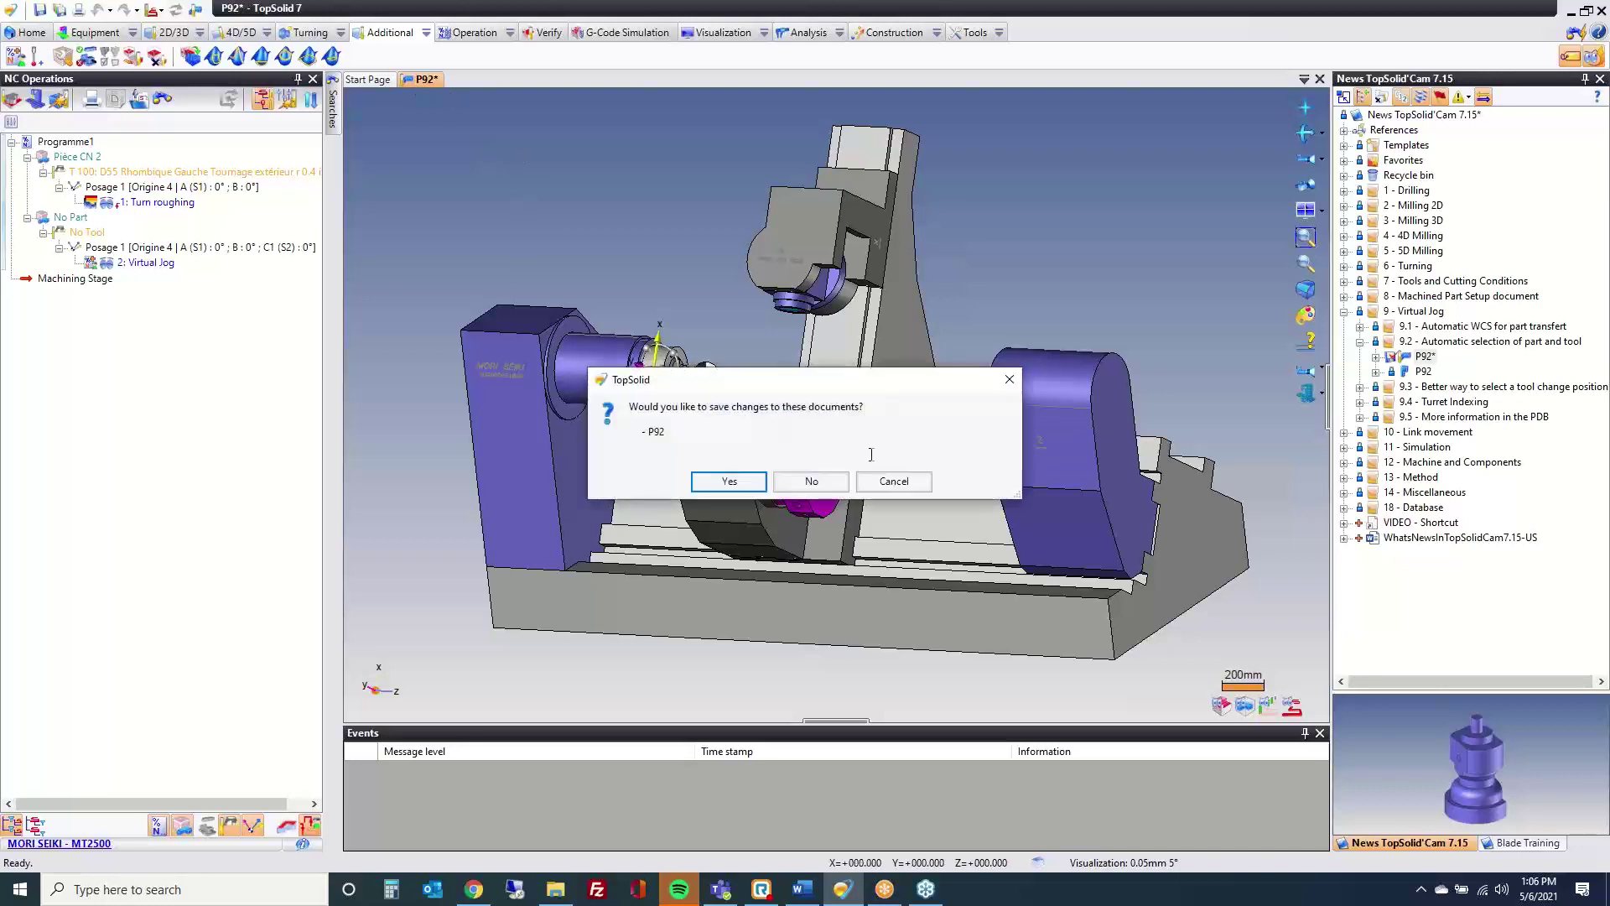
Step: Close P92 without saving, collapse folder 9.2 and expand 9.3 - Better way to select a tool change position
click(820, 483)
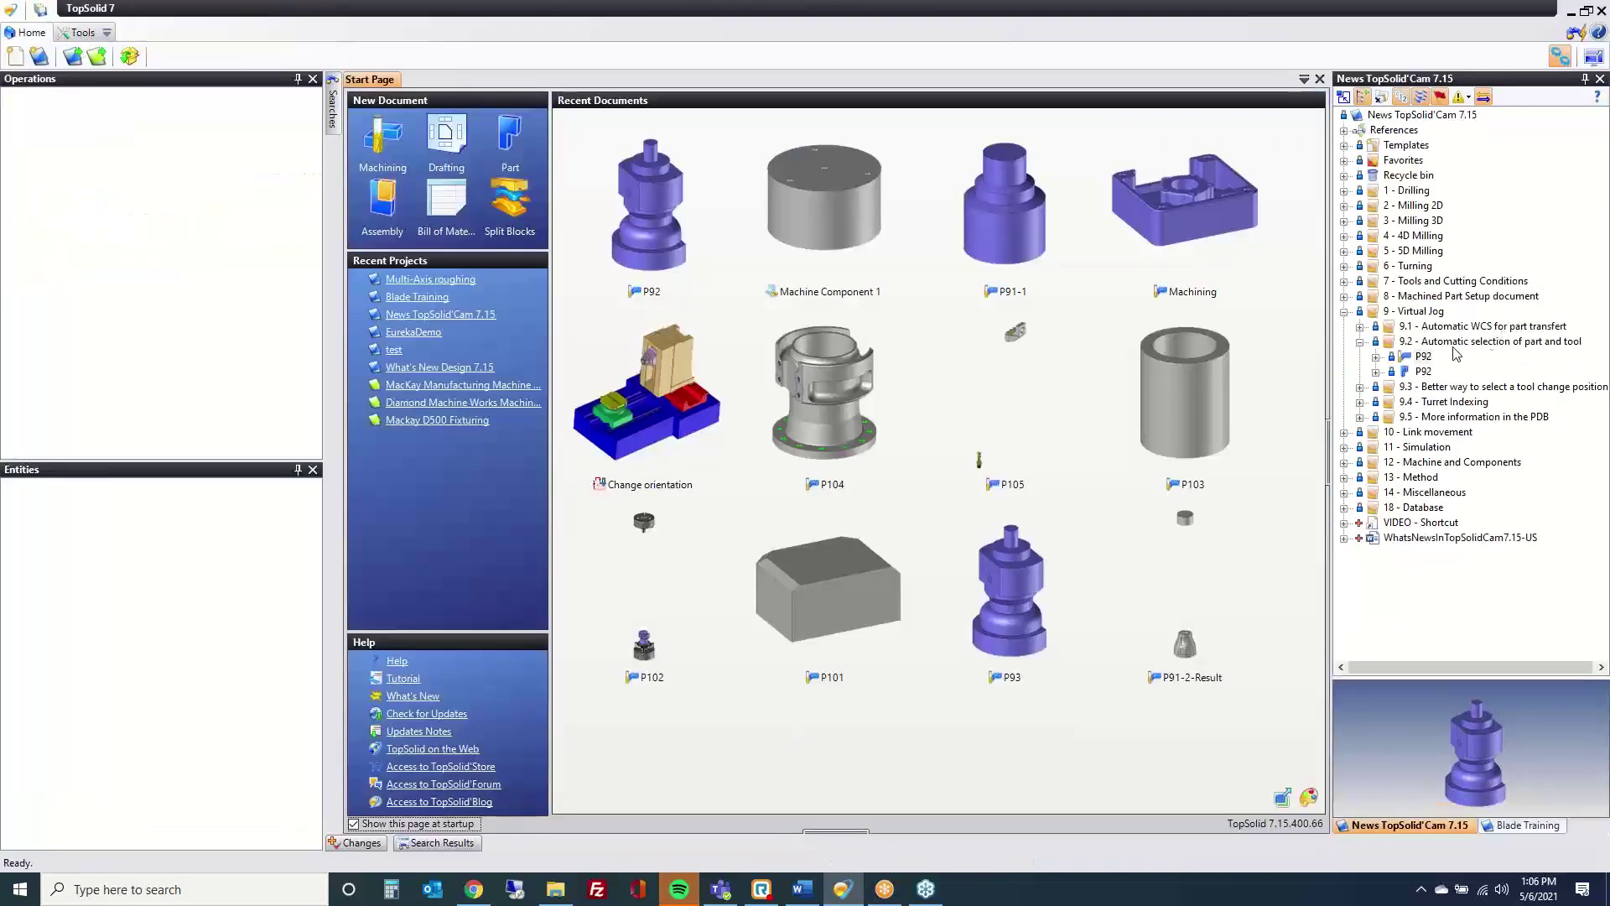
click(1361, 341)
click(1360, 357)
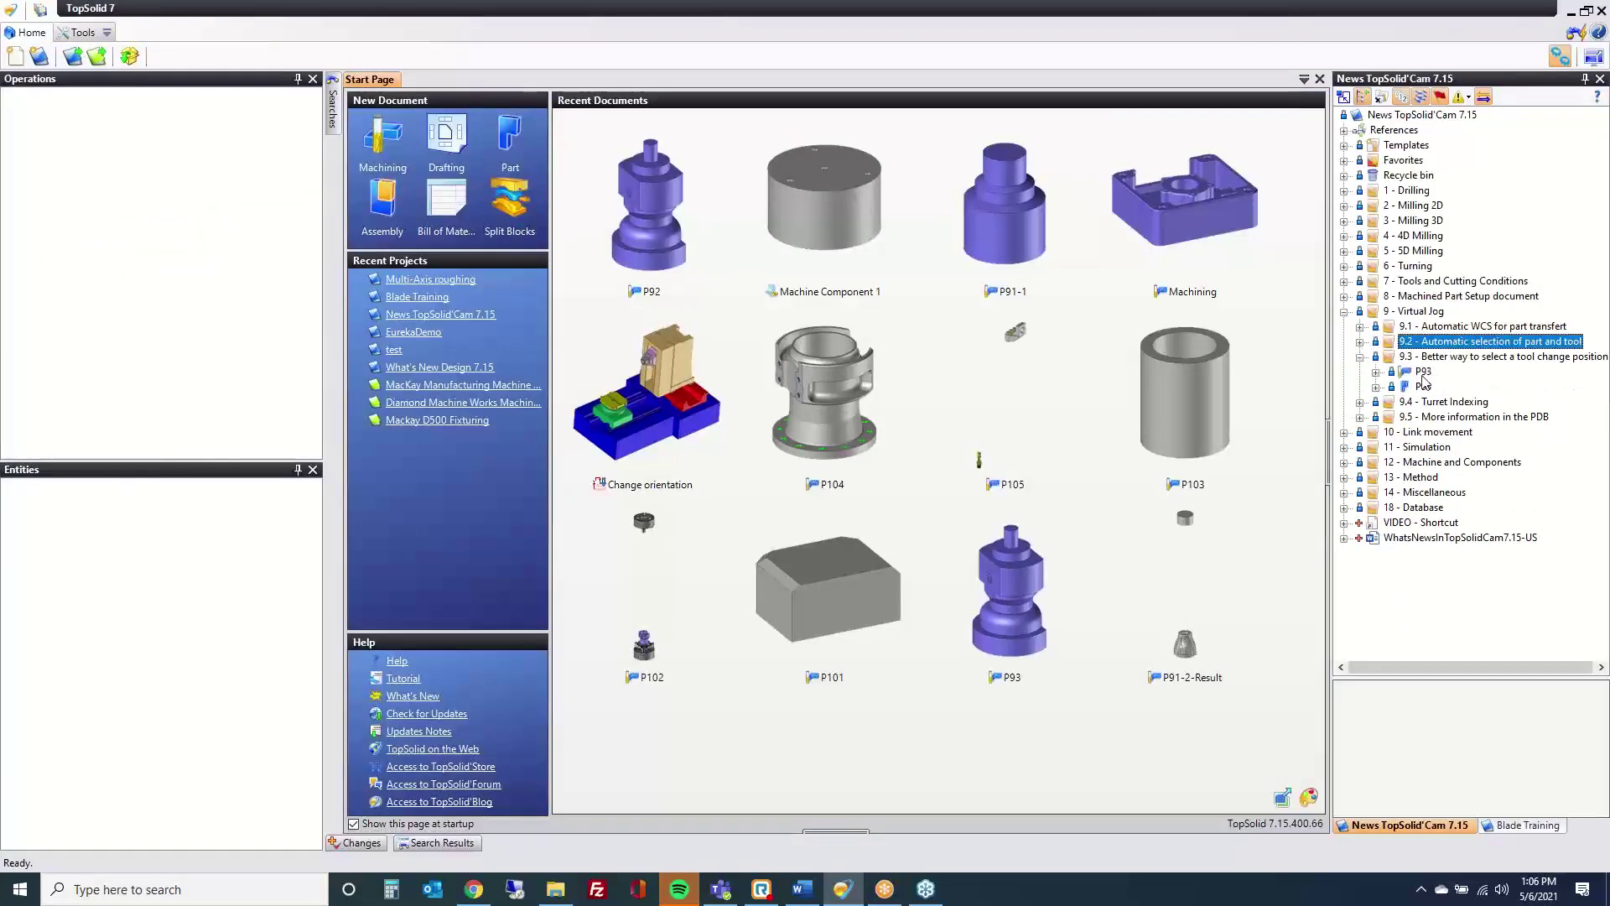
Step: Open the P93 machining document and review the jog items in the settings of its existing Virtual Jog operation
double_click(1424, 371)
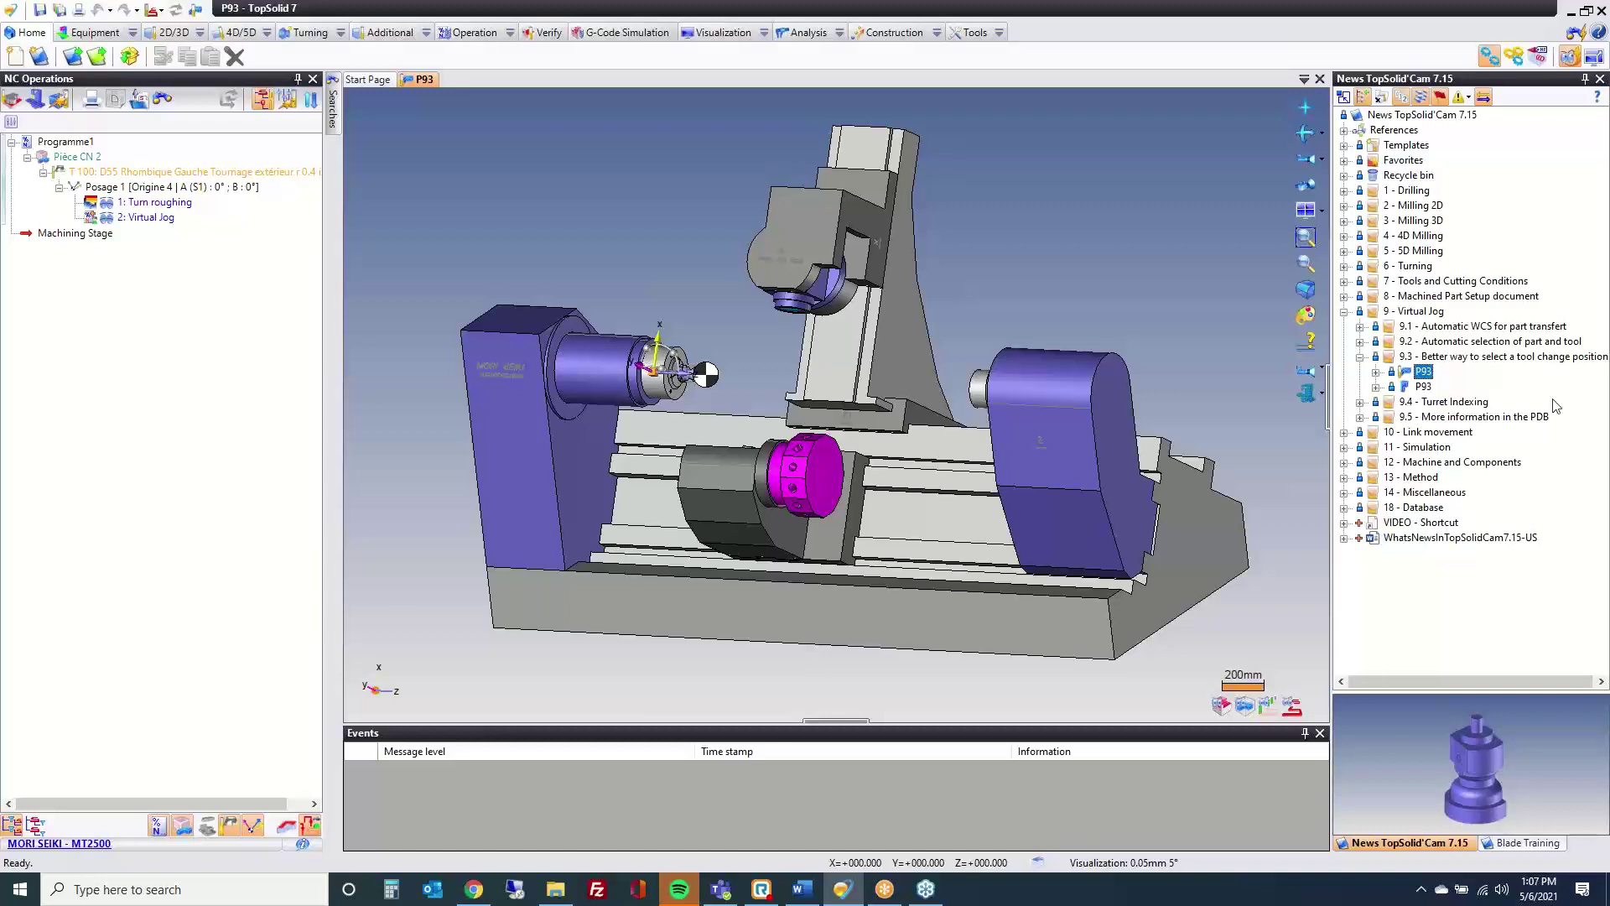
click(151, 218)
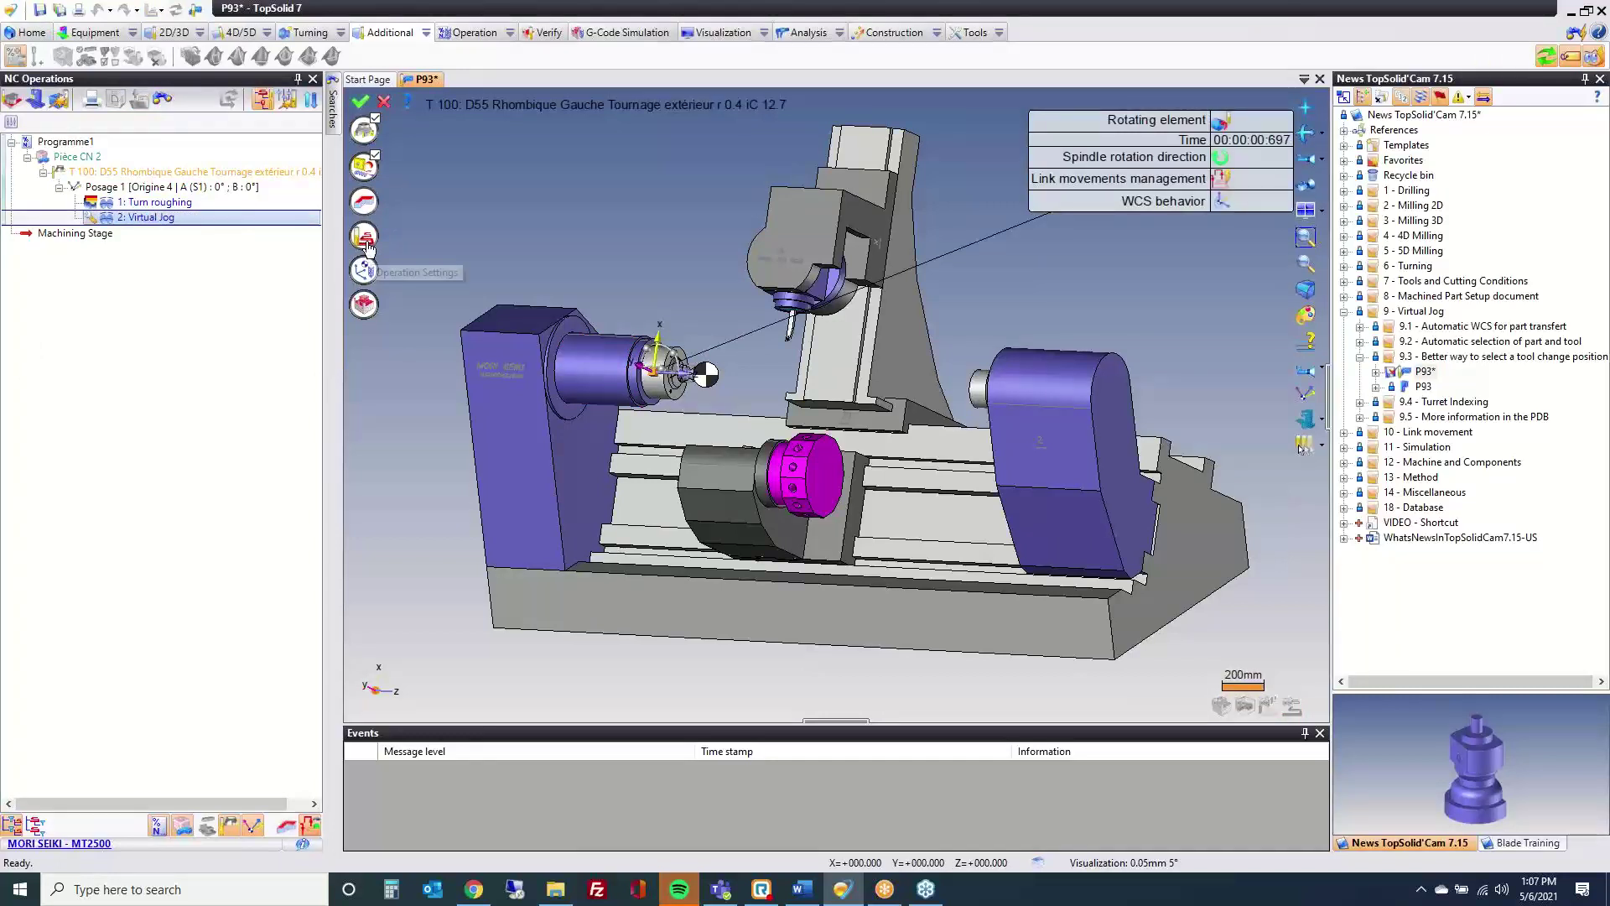
click(367, 242)
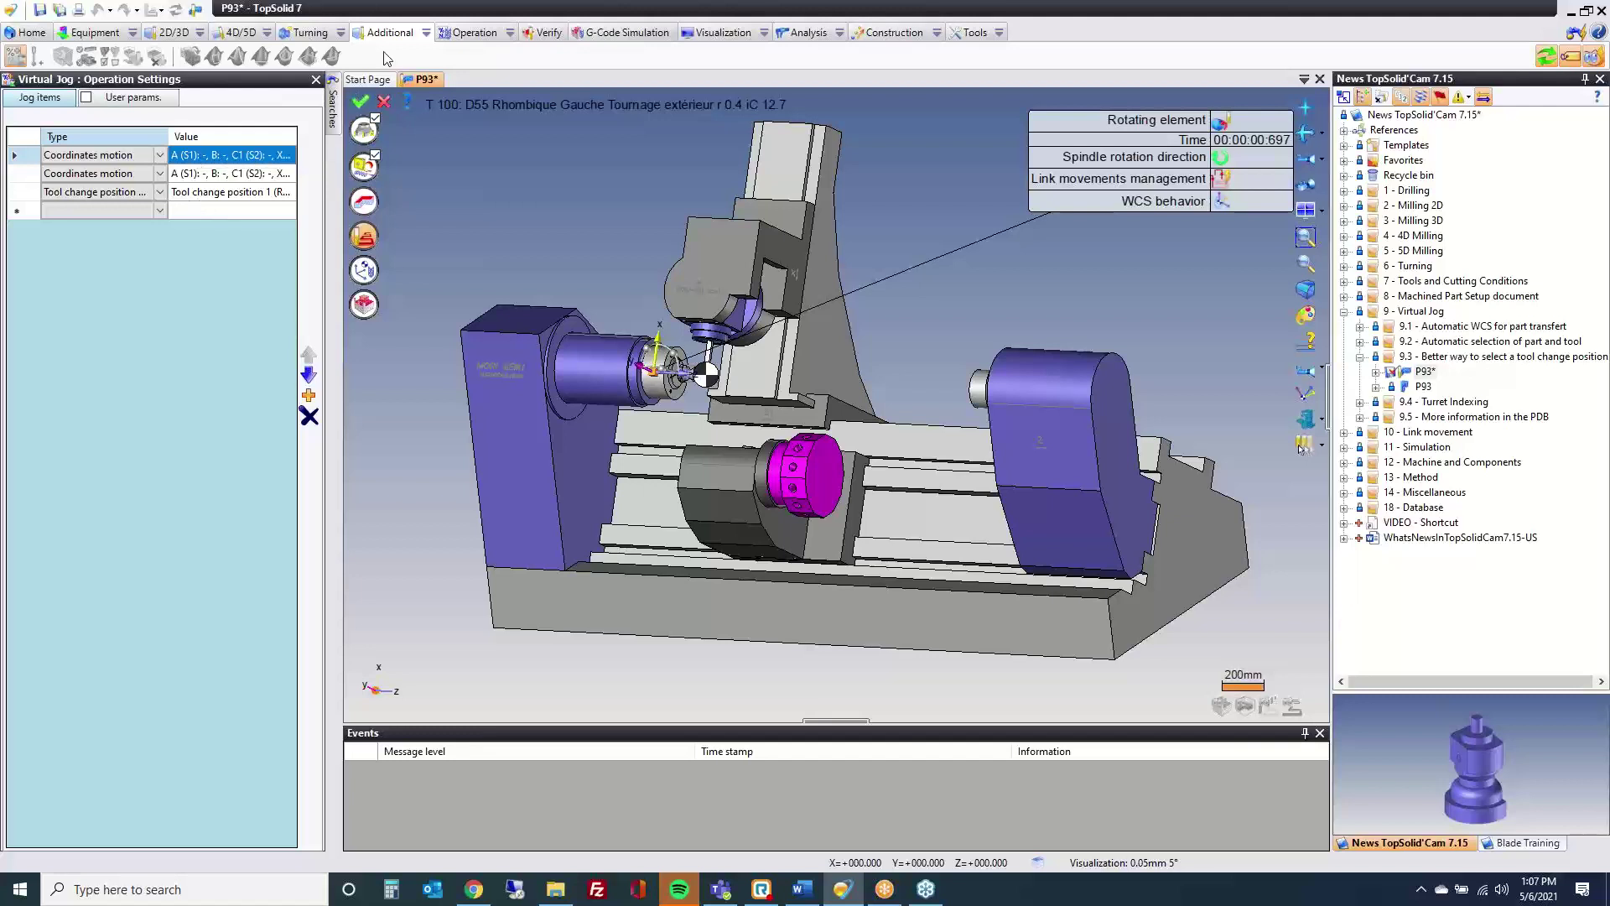
click(359, 102)
Step: Delete the existing Virtual Jog operation from P93 and start a new one
click(146, 216)
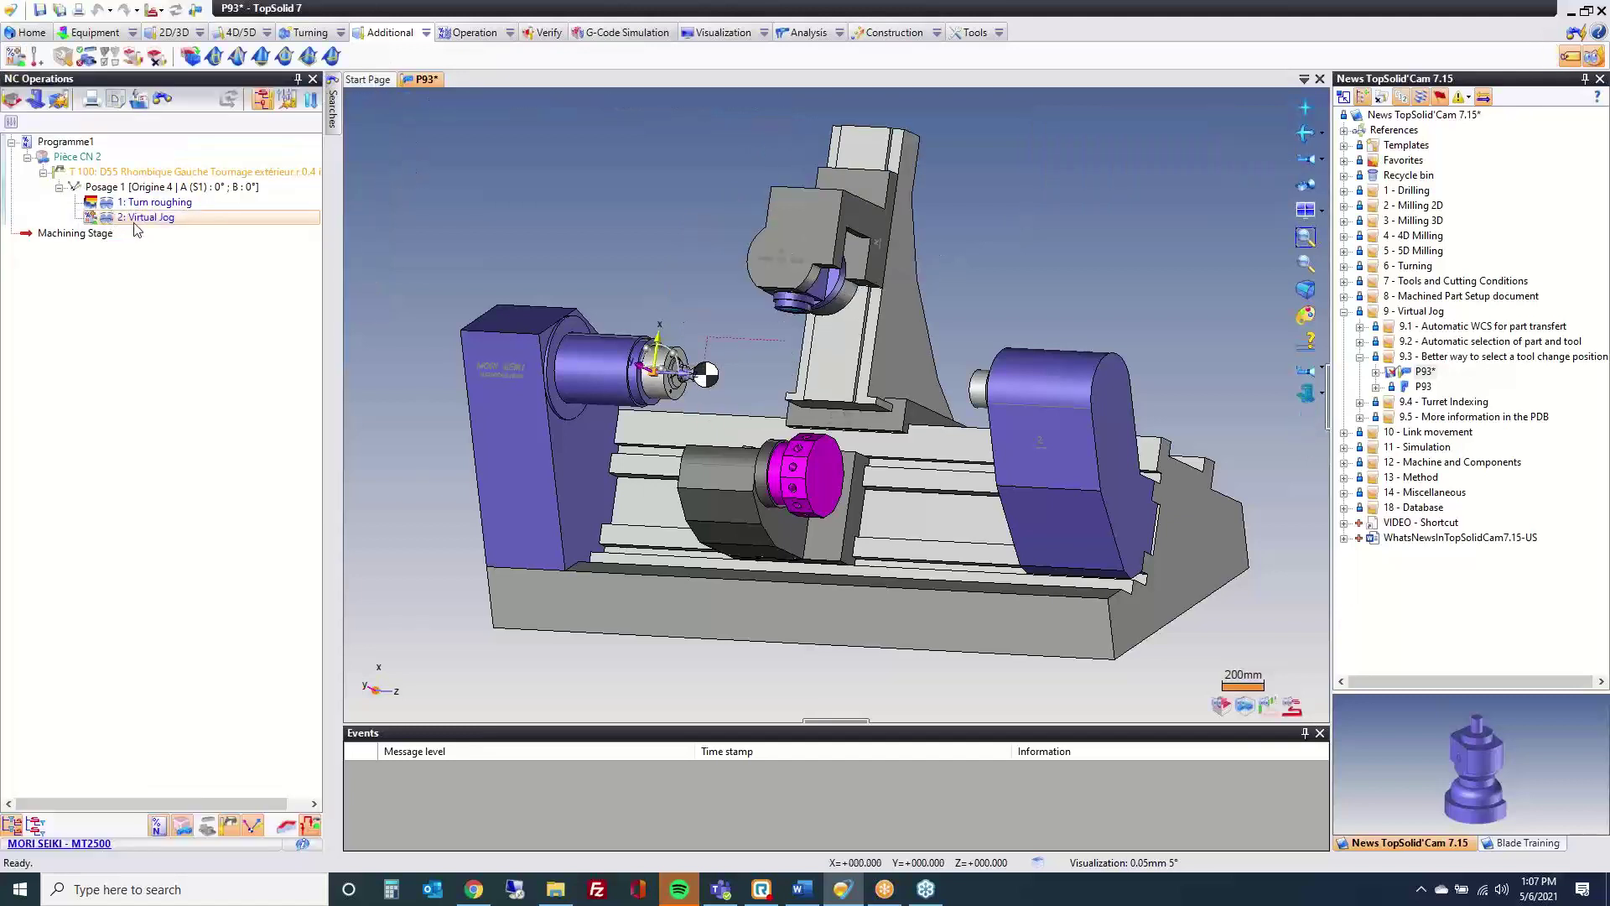
key(Delete)
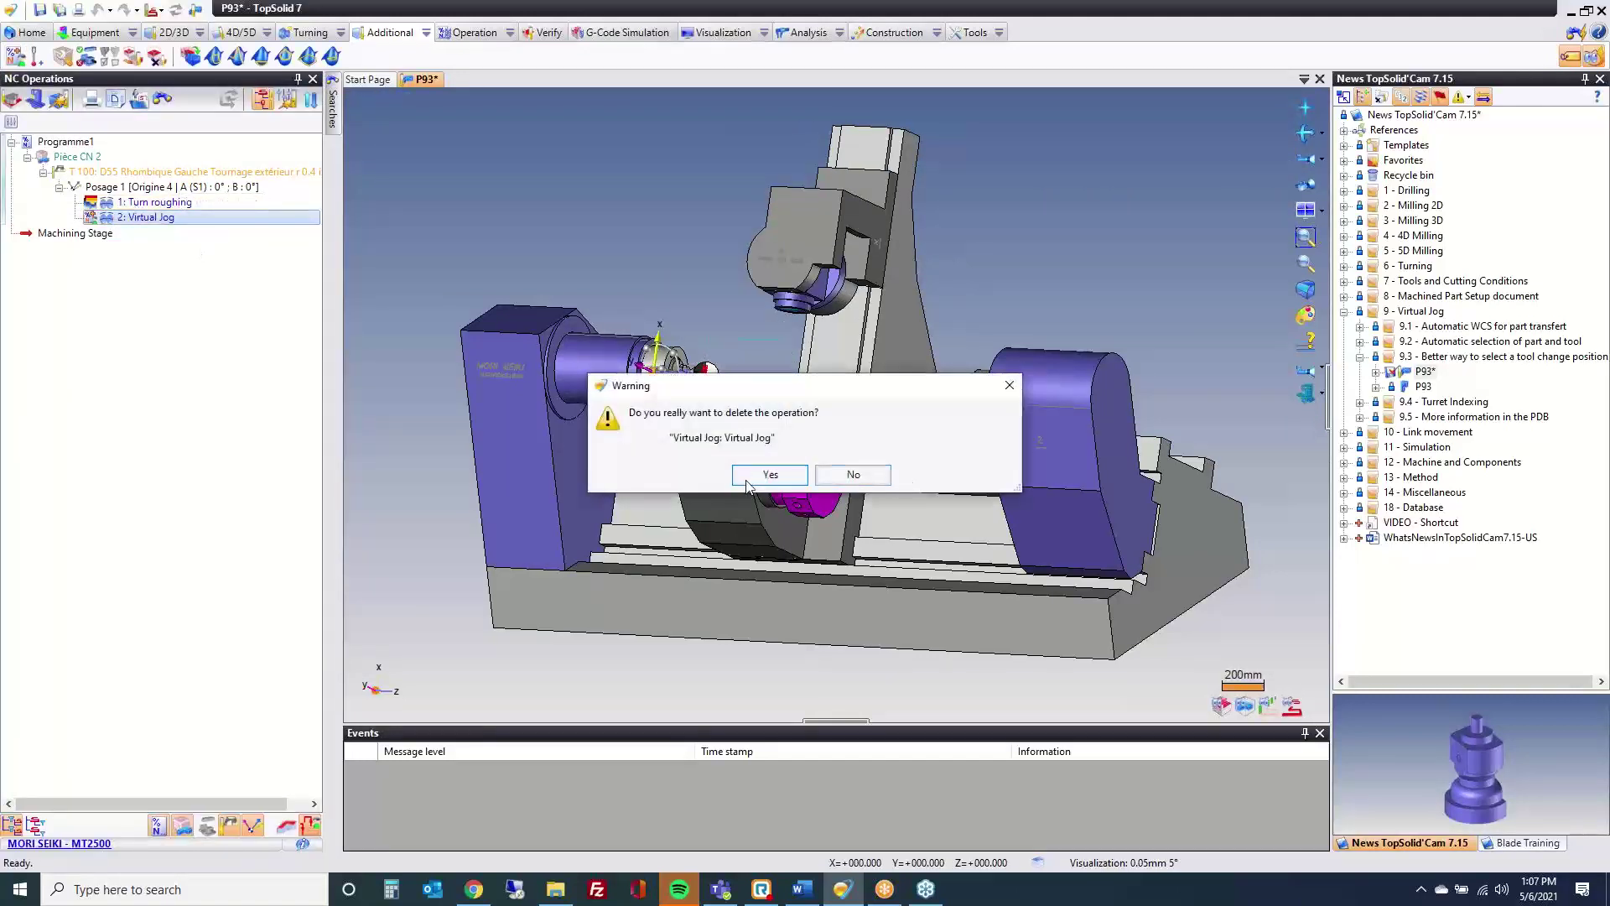
key(Return)
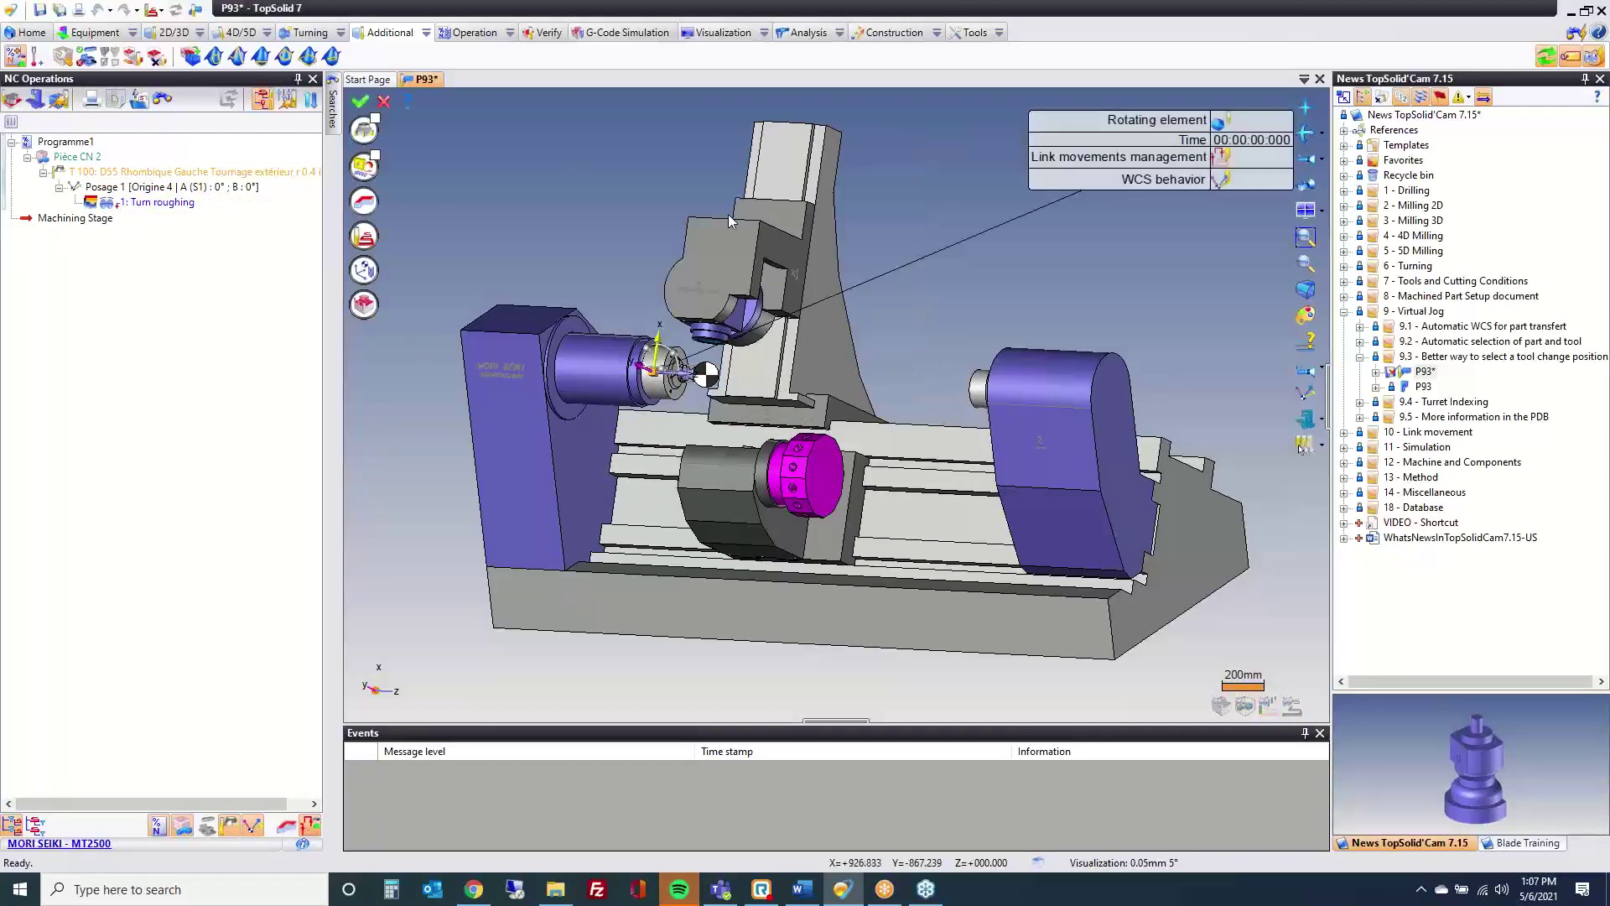
Step: Add a Tool change position motion item to the new Virtual Jog's operation settings
click(364, 235)
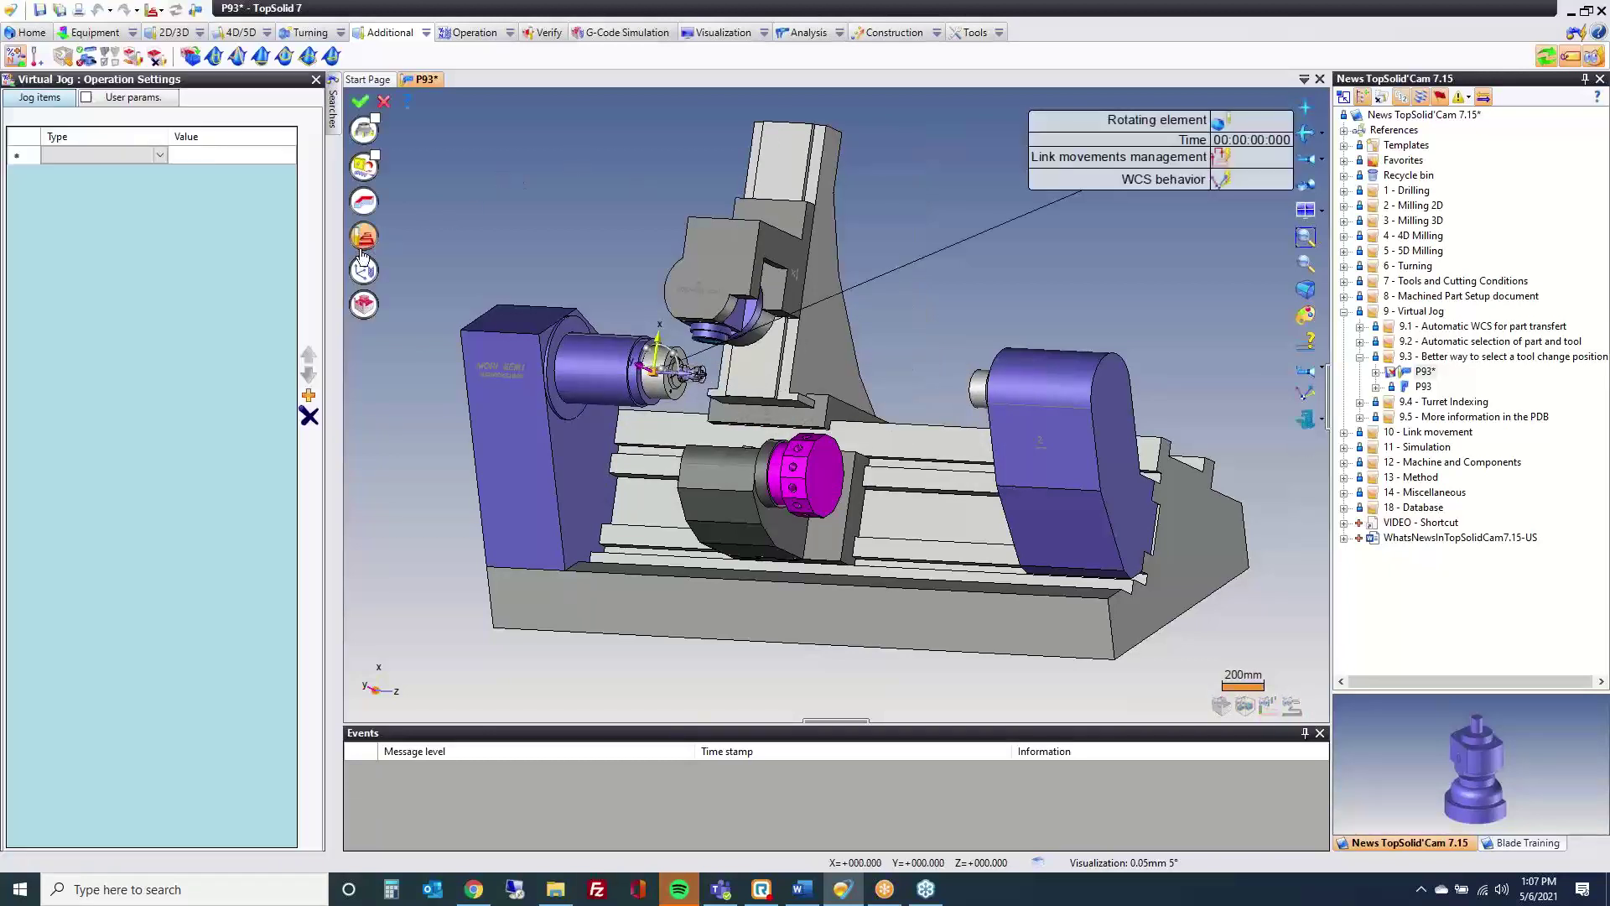
click(148, 154)
click(146, 154)
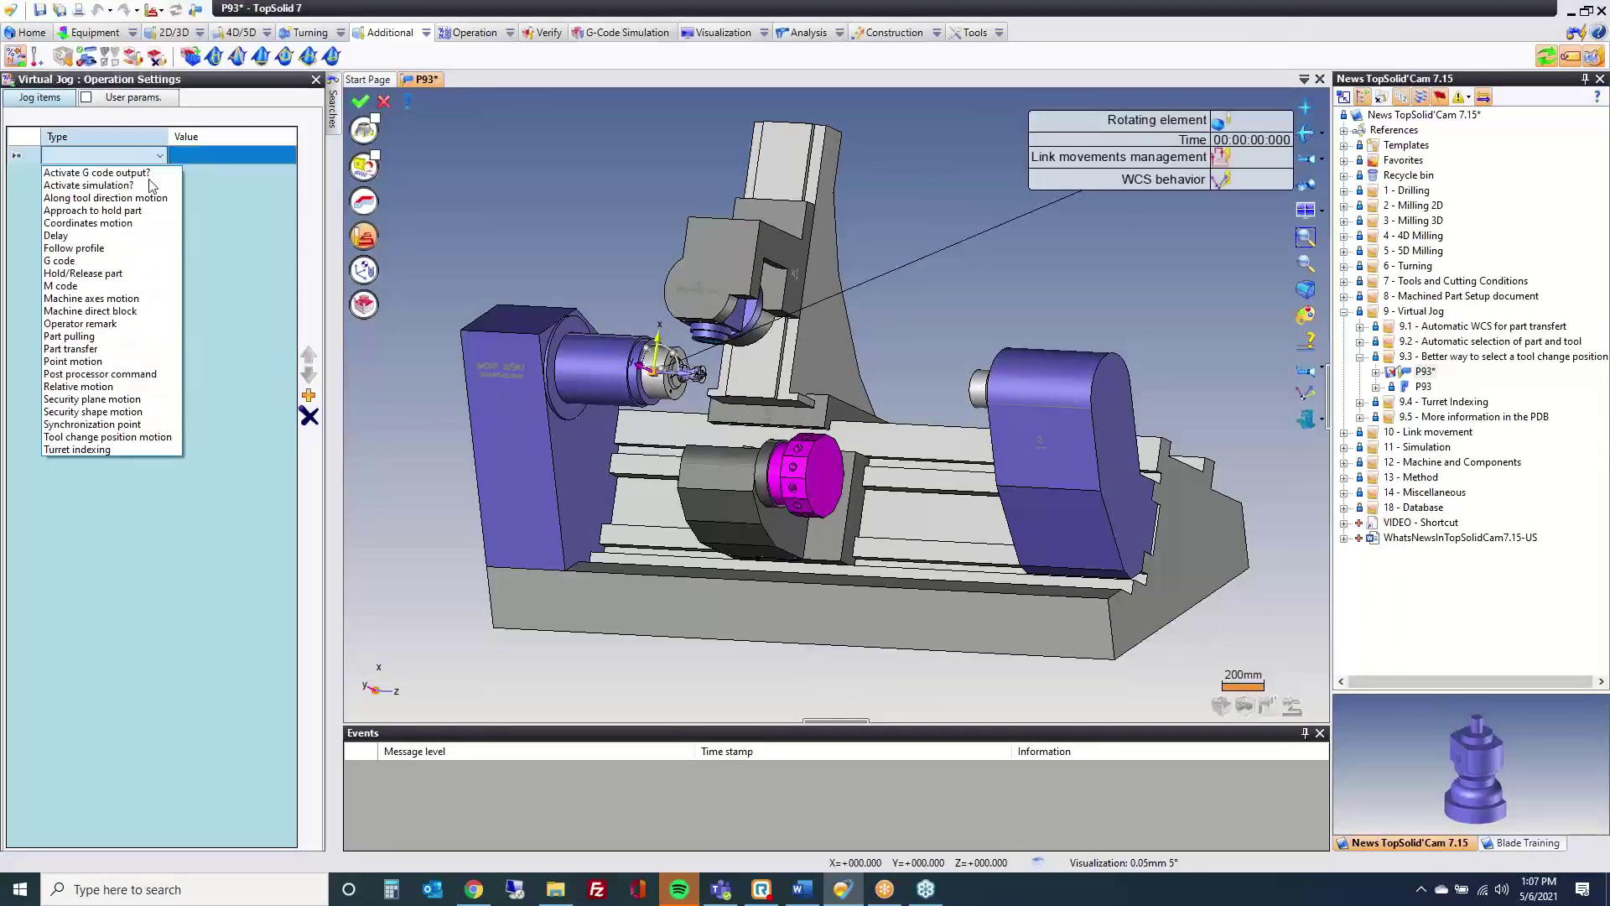
click(107, 437)
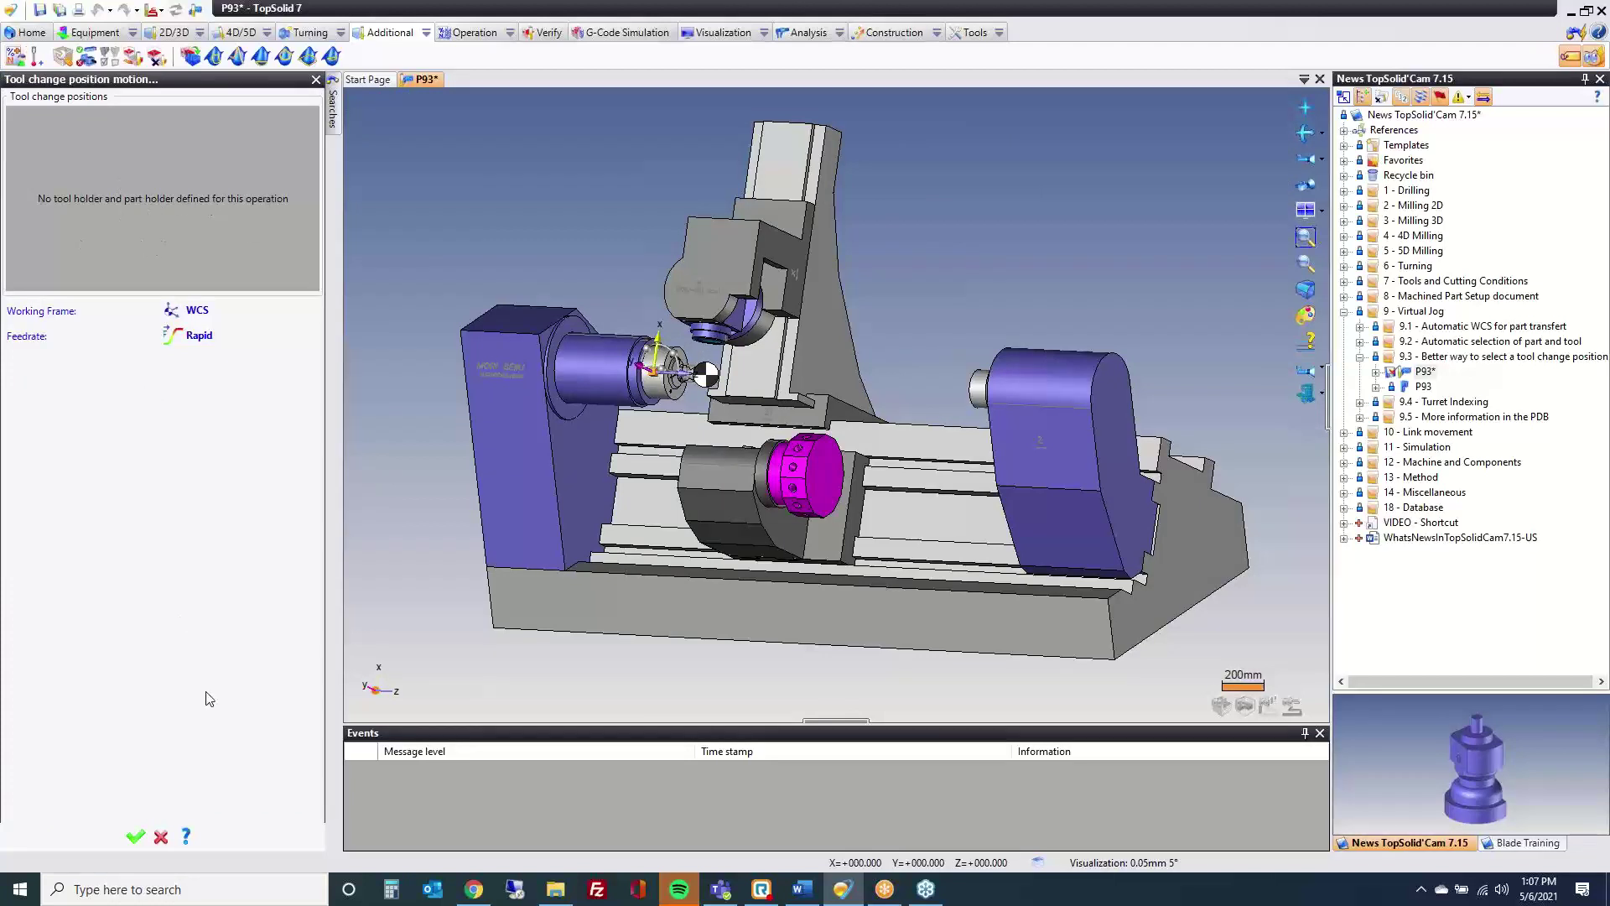
click(135, 836)
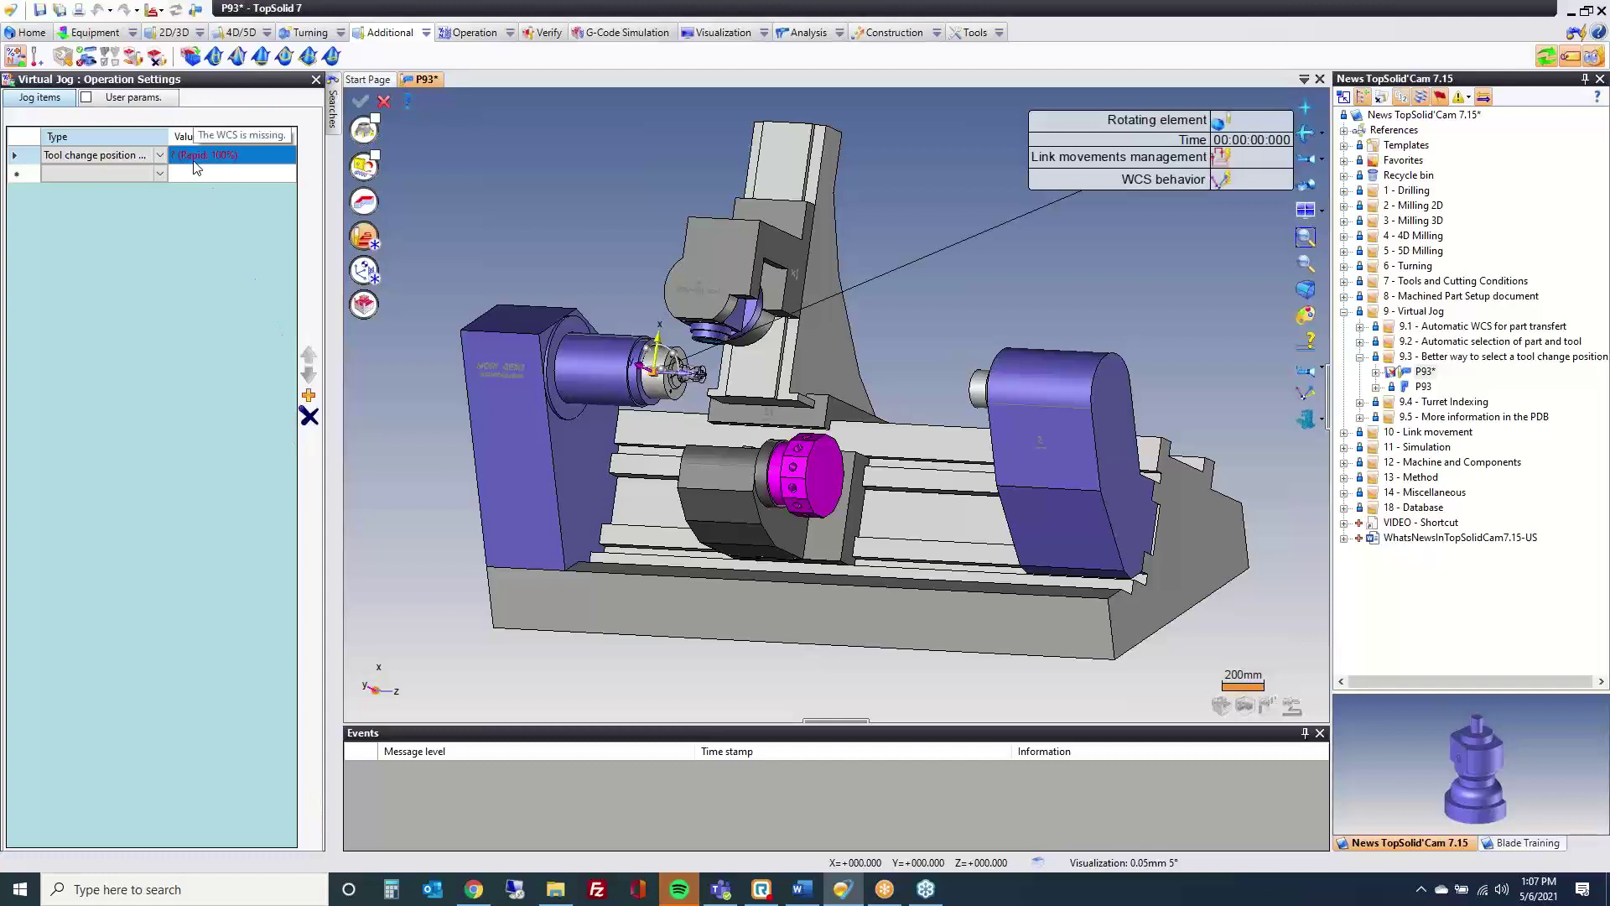
Step: Assign tool T 100 and the work coordinate system Posage 1 [Origine 4] to the Virtual Jog
click(366, 277)
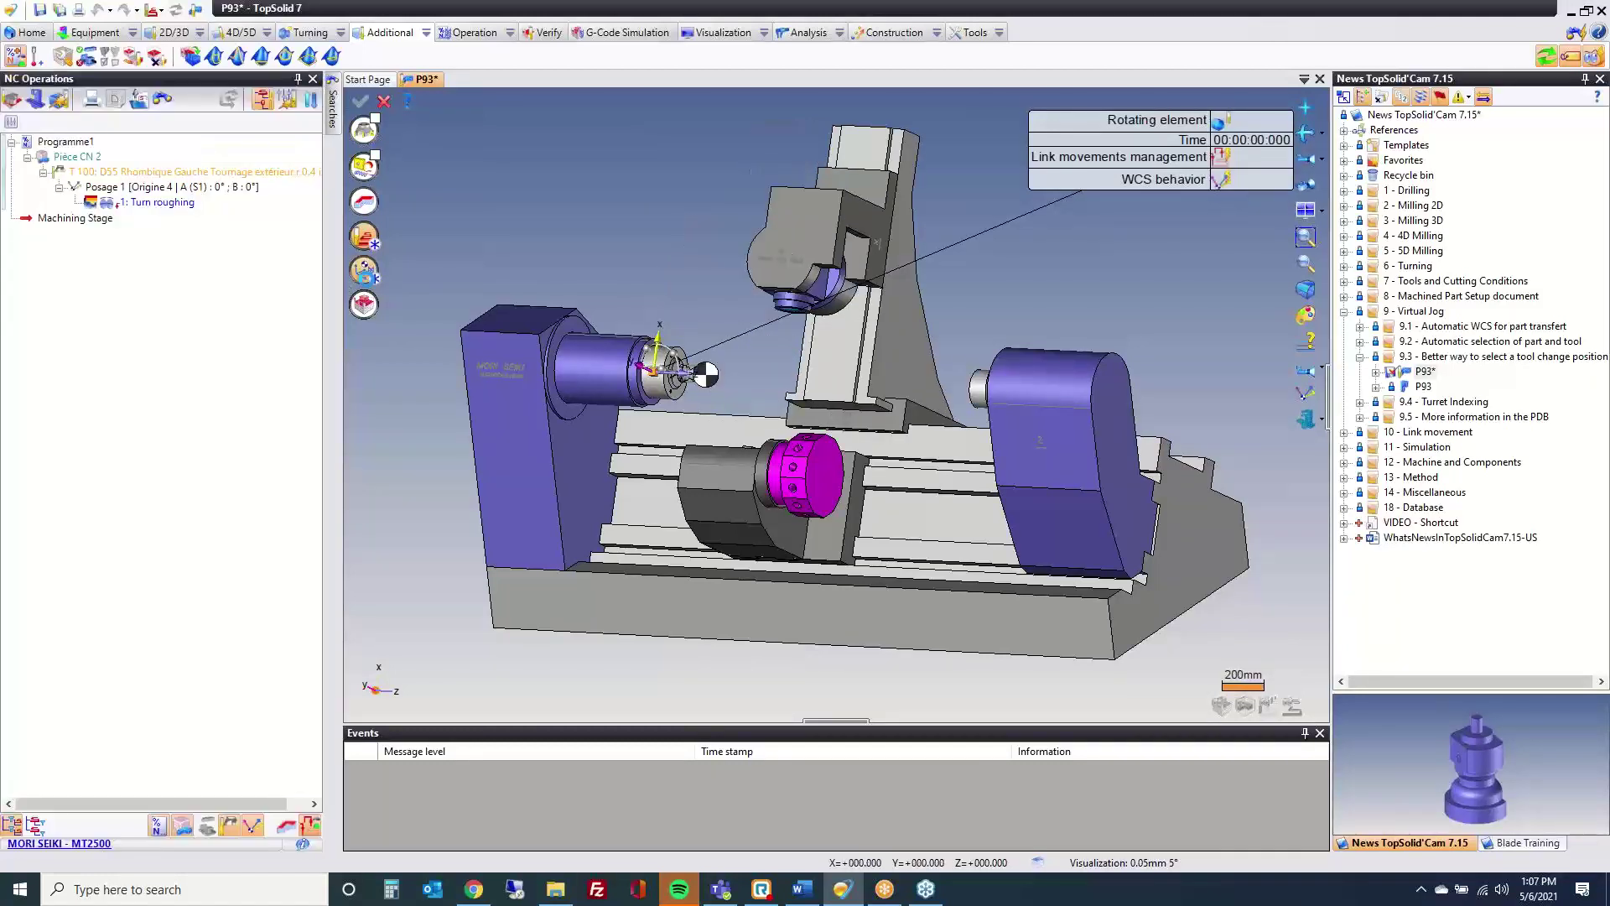
click(367, 280)
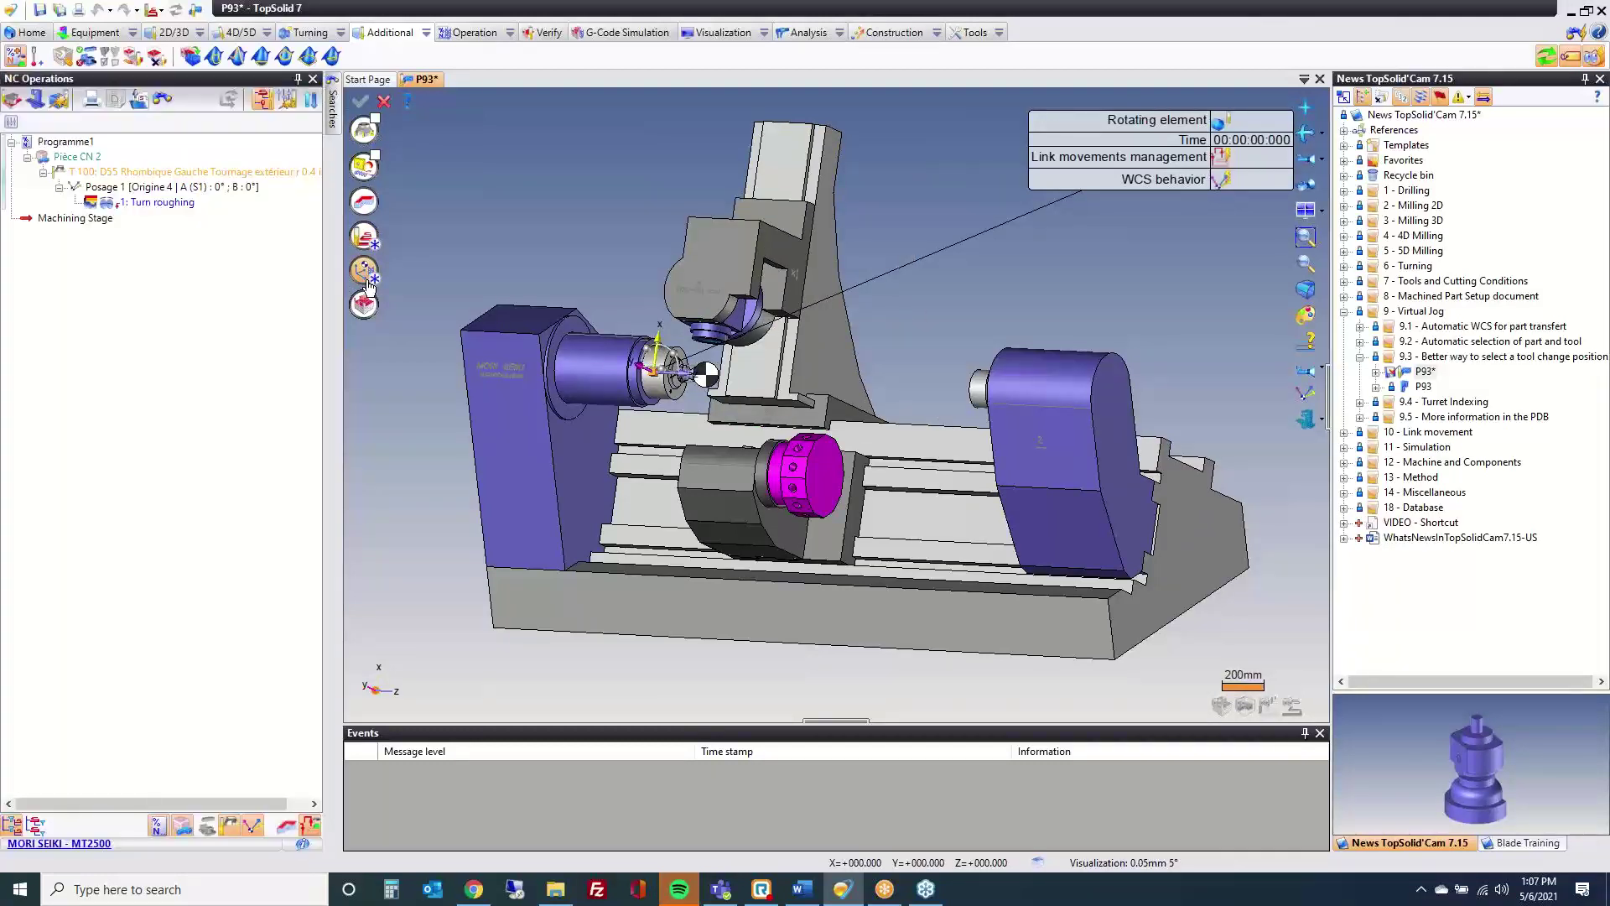
click(362, 135)
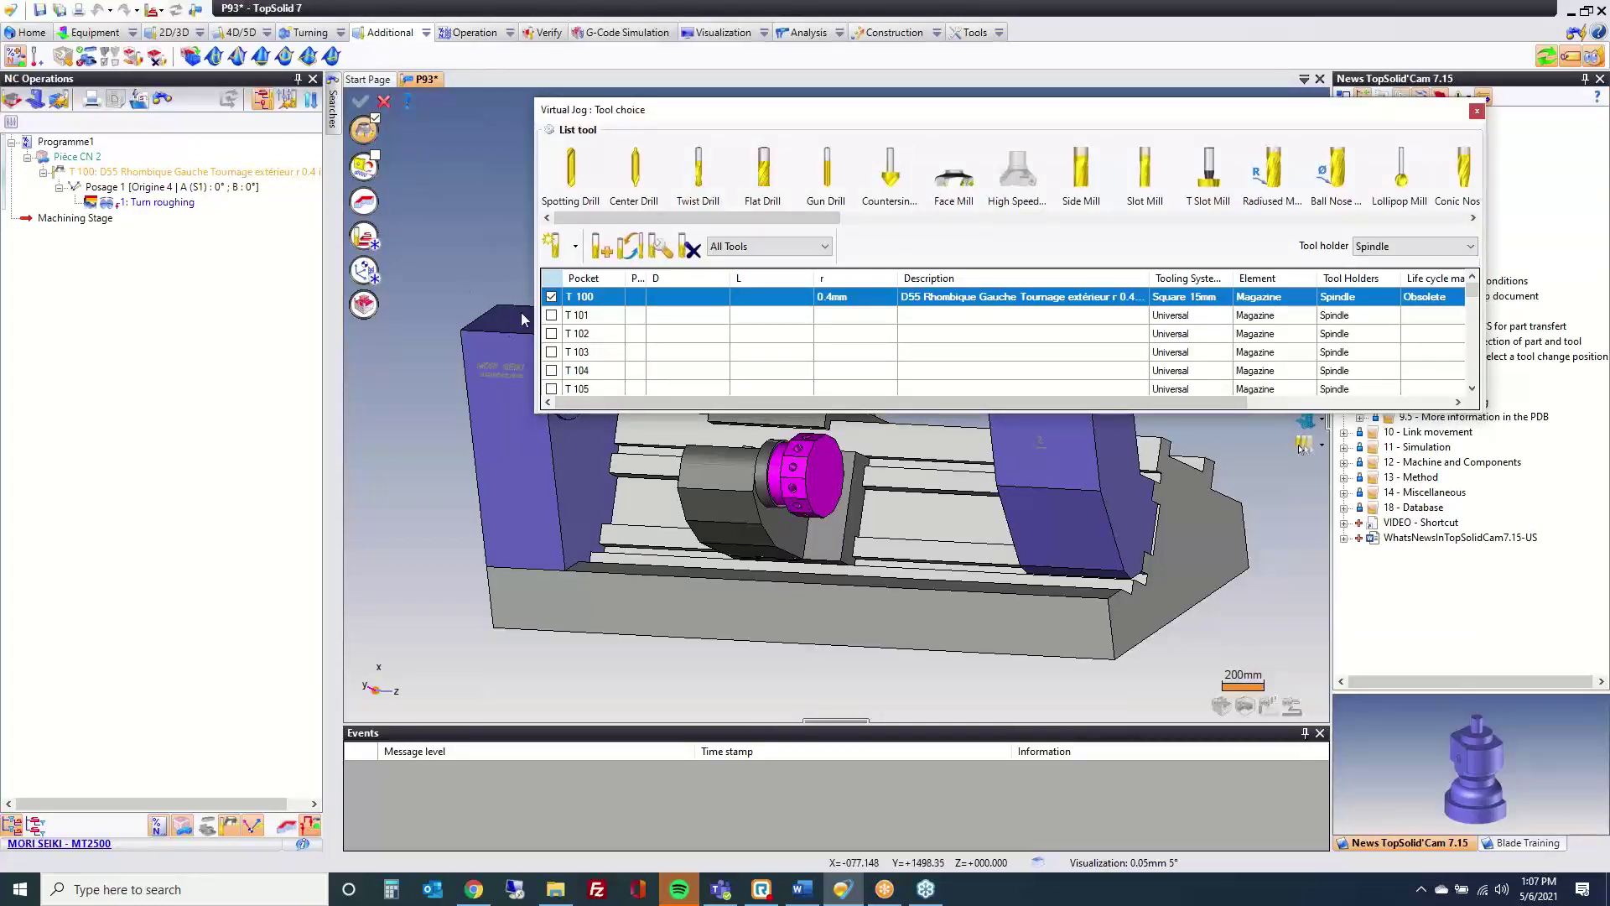
click(365, 275)
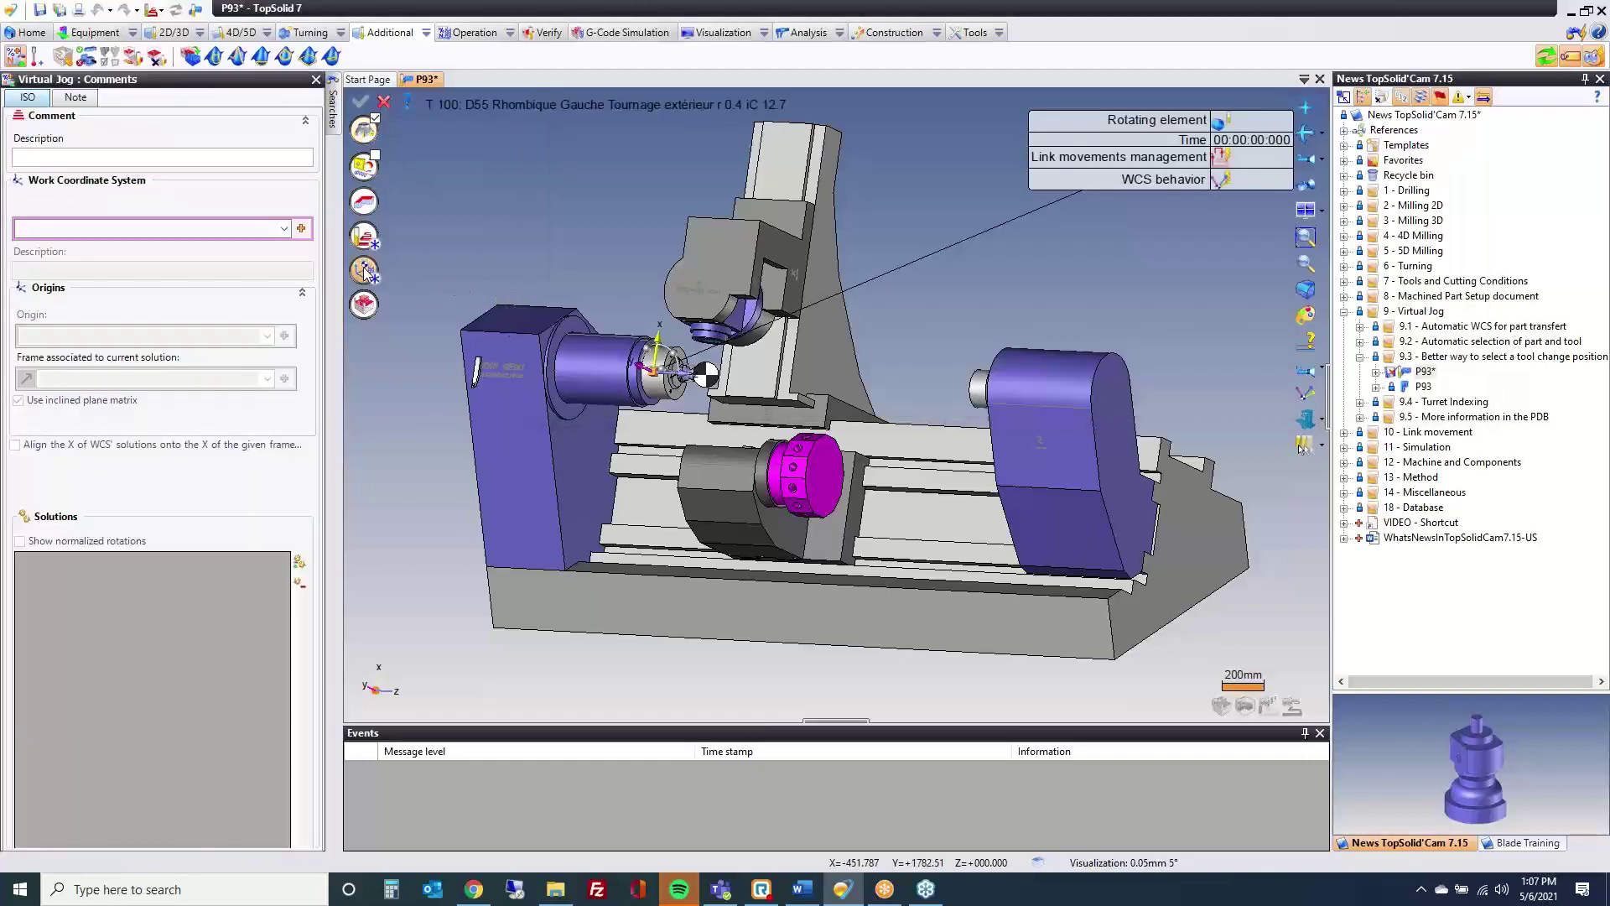
click(285, 228)
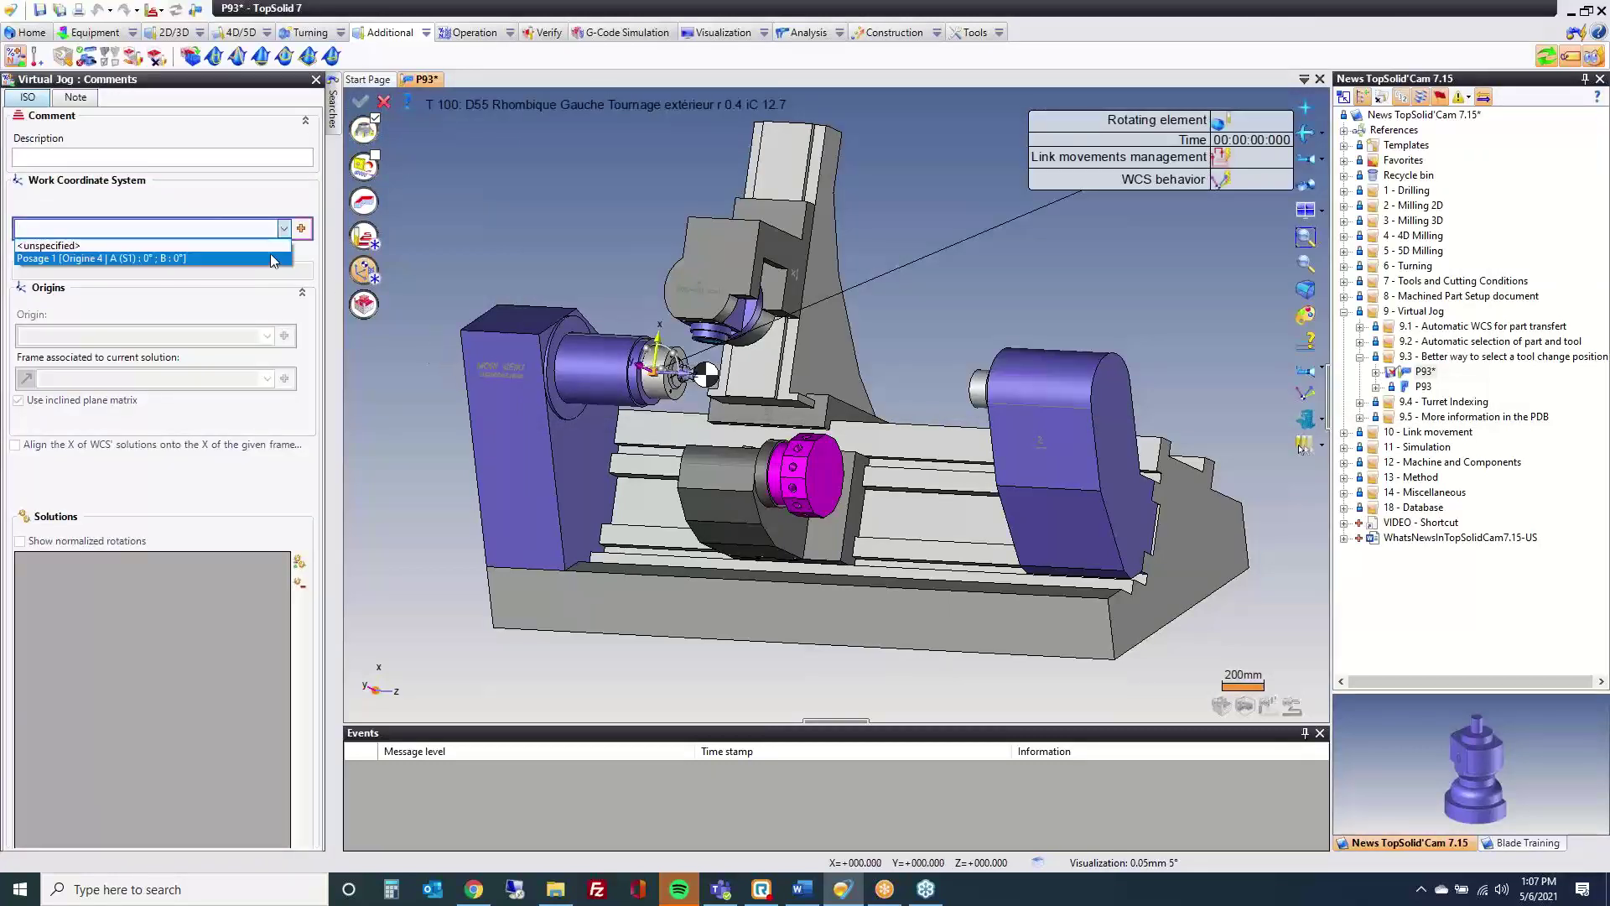
click(270, 251)
Step: Reopen the tool change position motion, compare the machine at the two available tool change positions, and cancel the operation
click(364, 234)
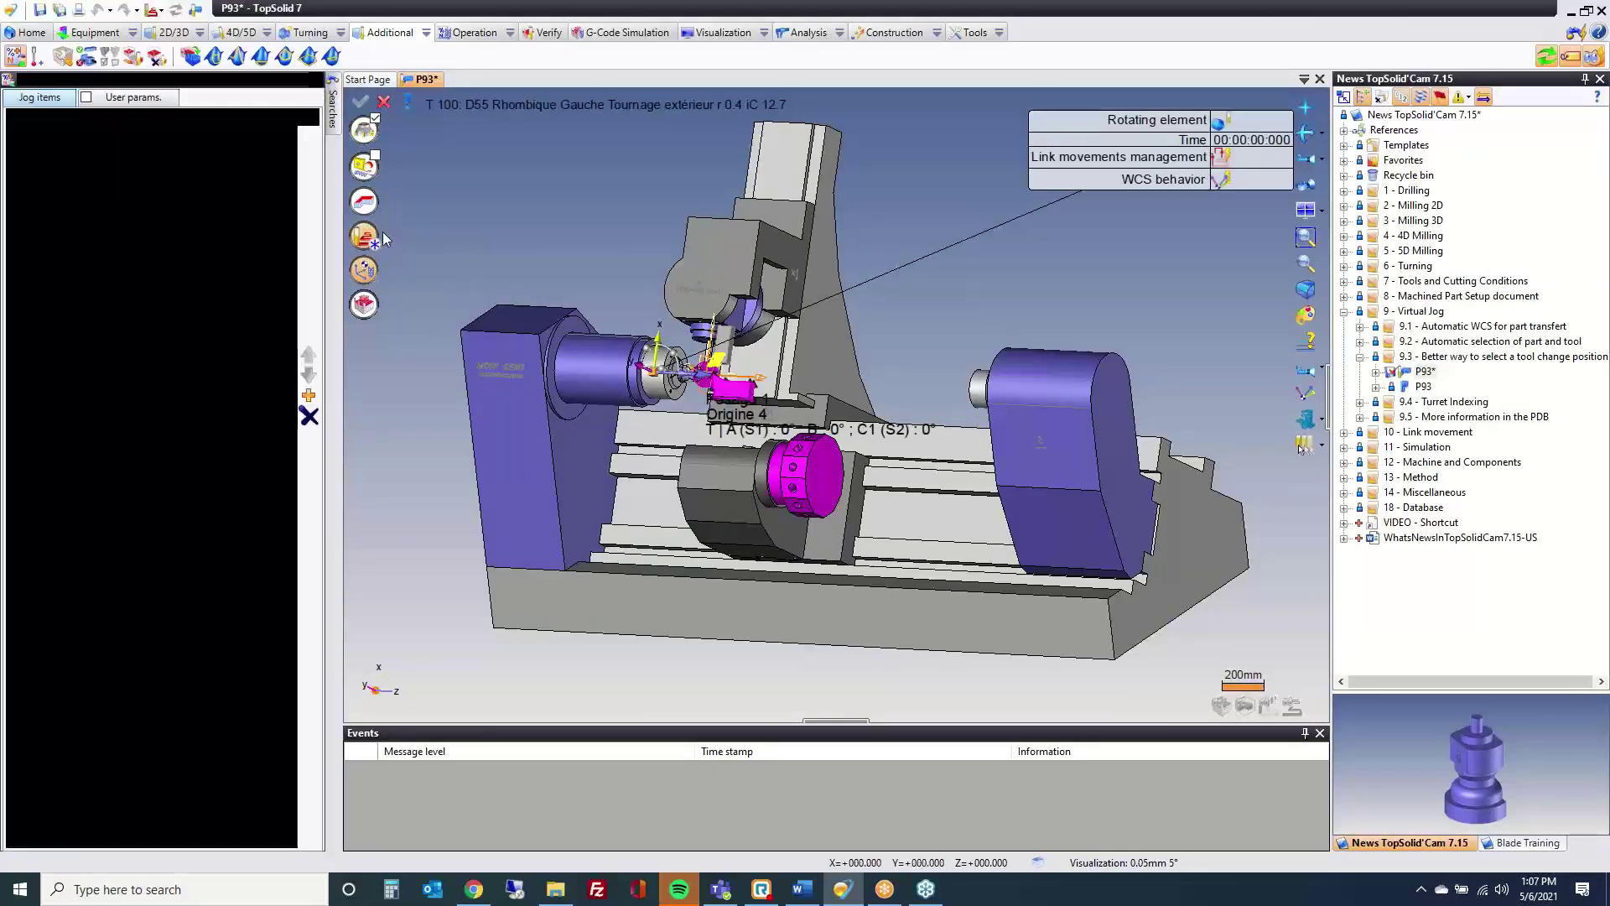
click(210, 156)
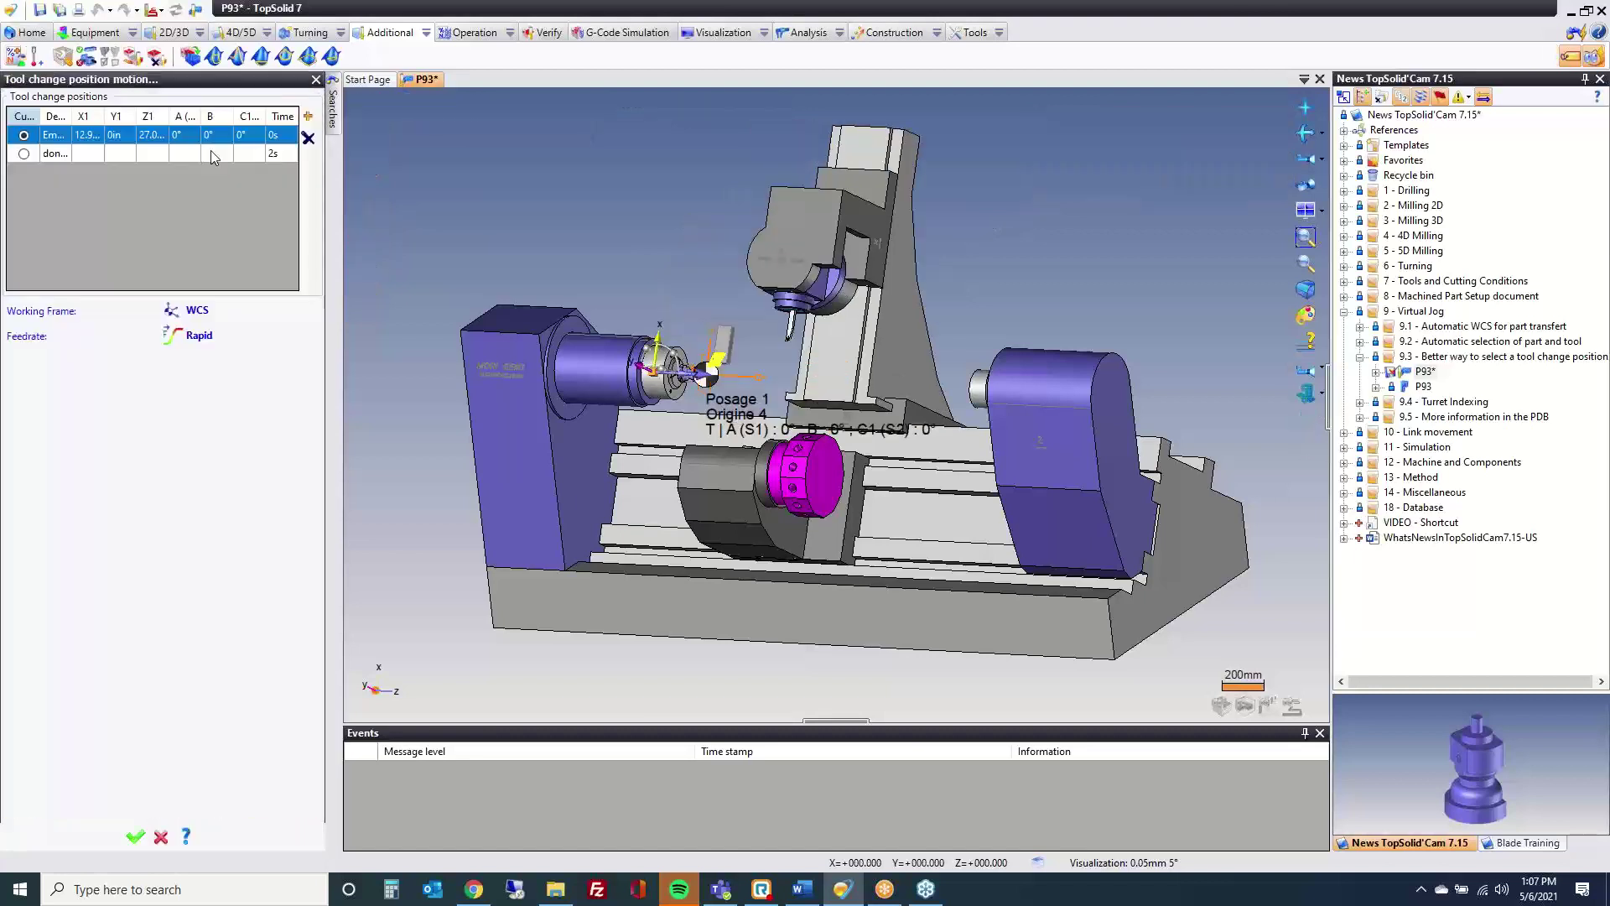
click(23, 155)
click(24, 135)
click(25, 154)
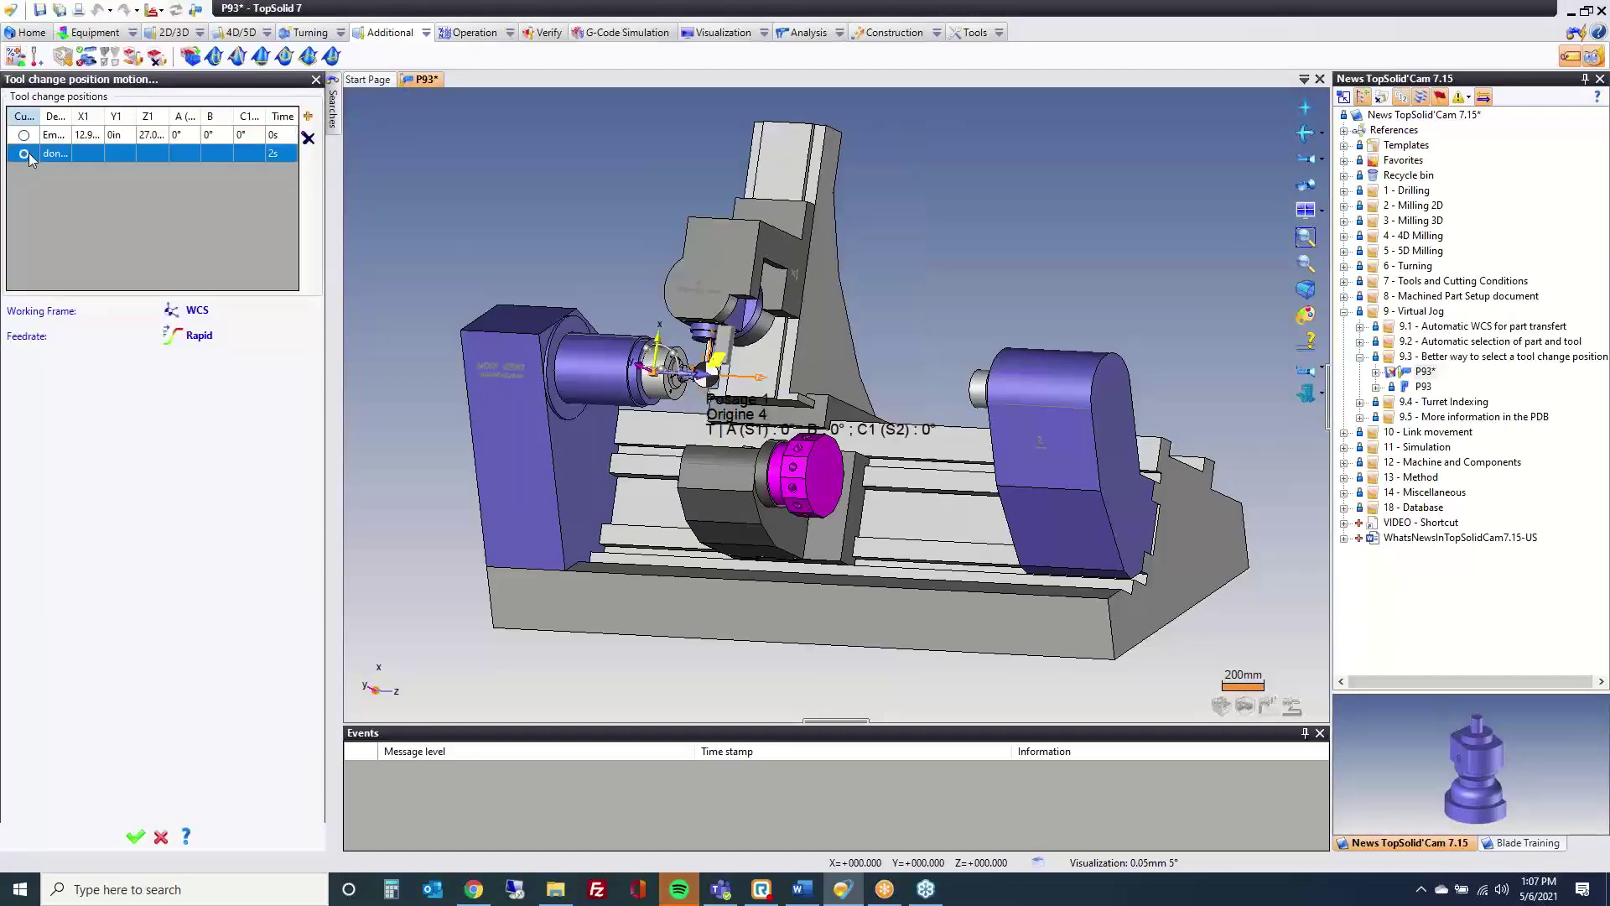
click(25, 137)
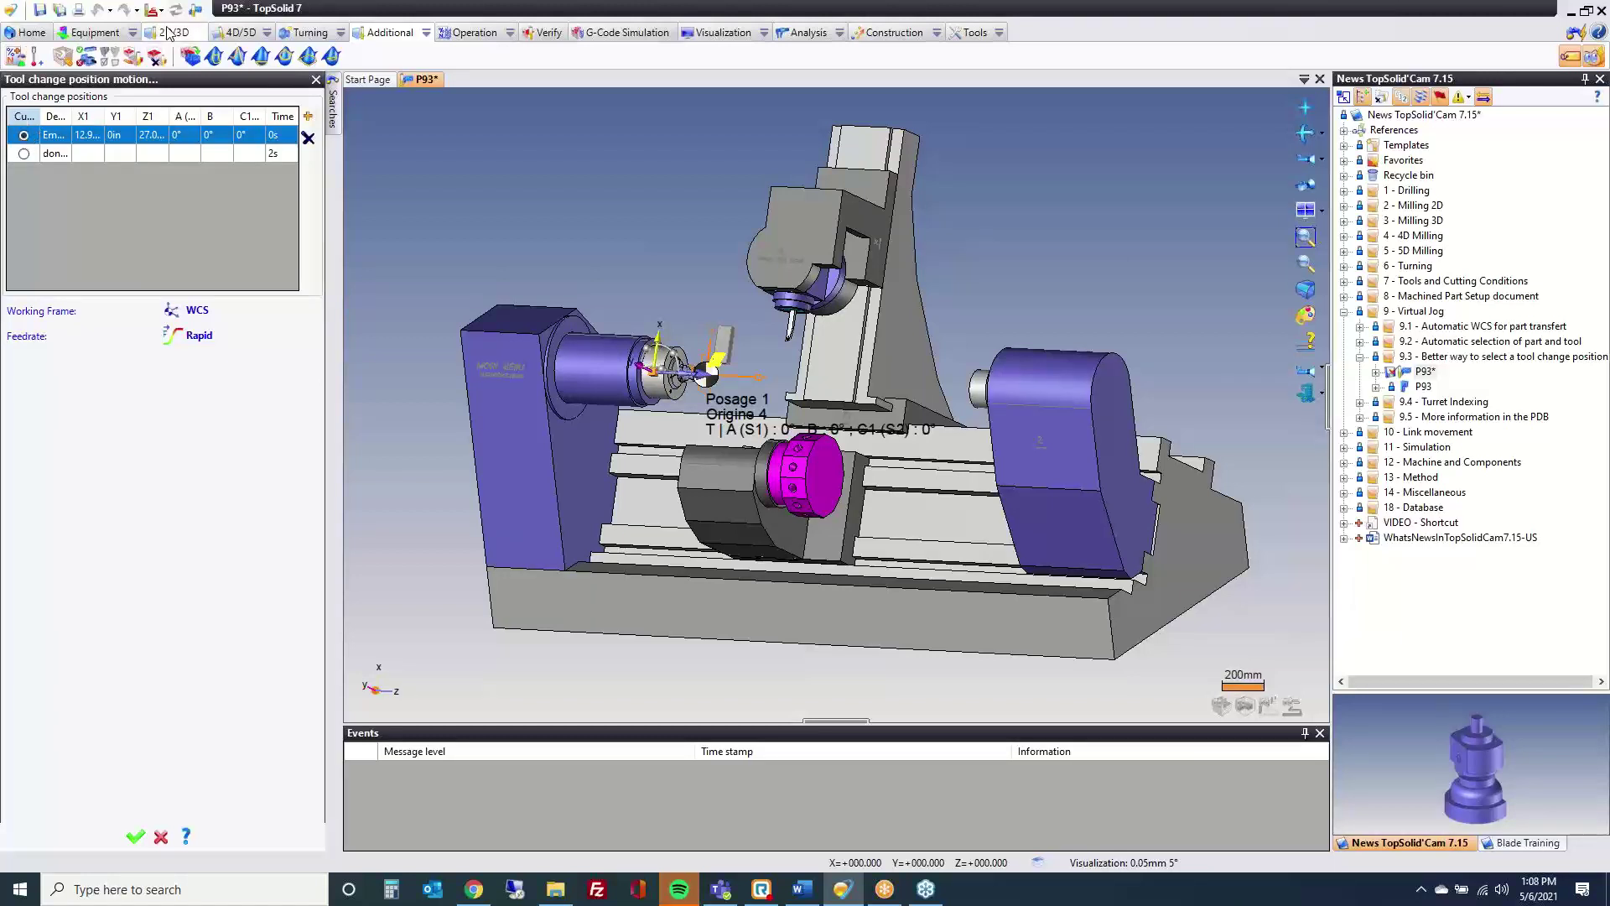
click(171, 839)
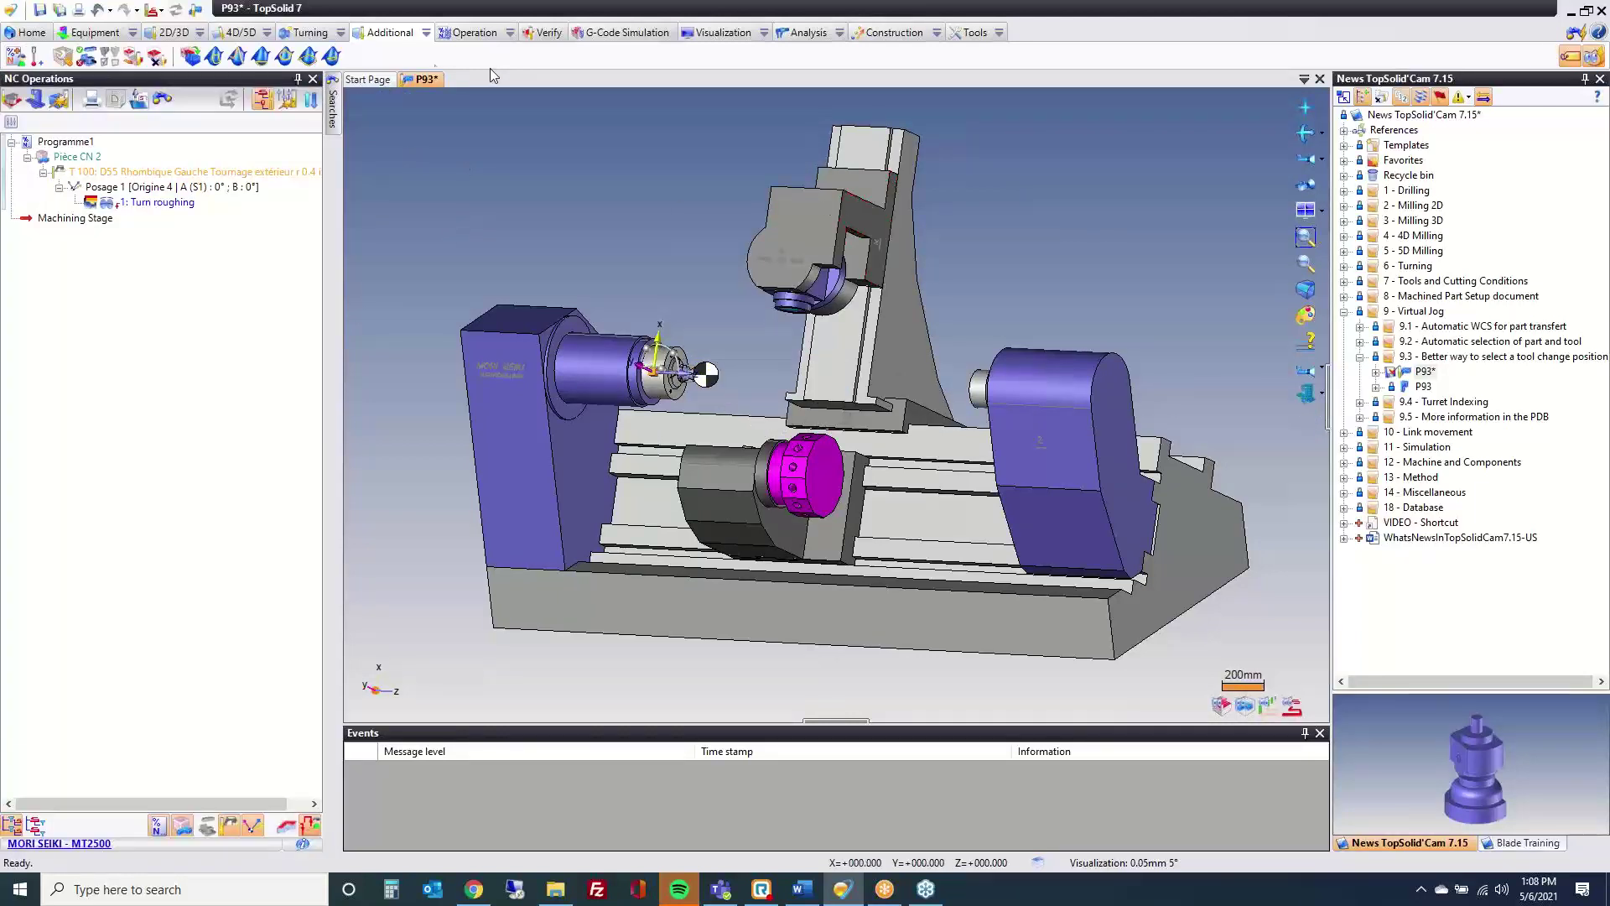
Step: Close P93 without saving, collapse folder 9.3, expand 9.4 - Turret Indexing and select P94-1 turning
click(429, 80)
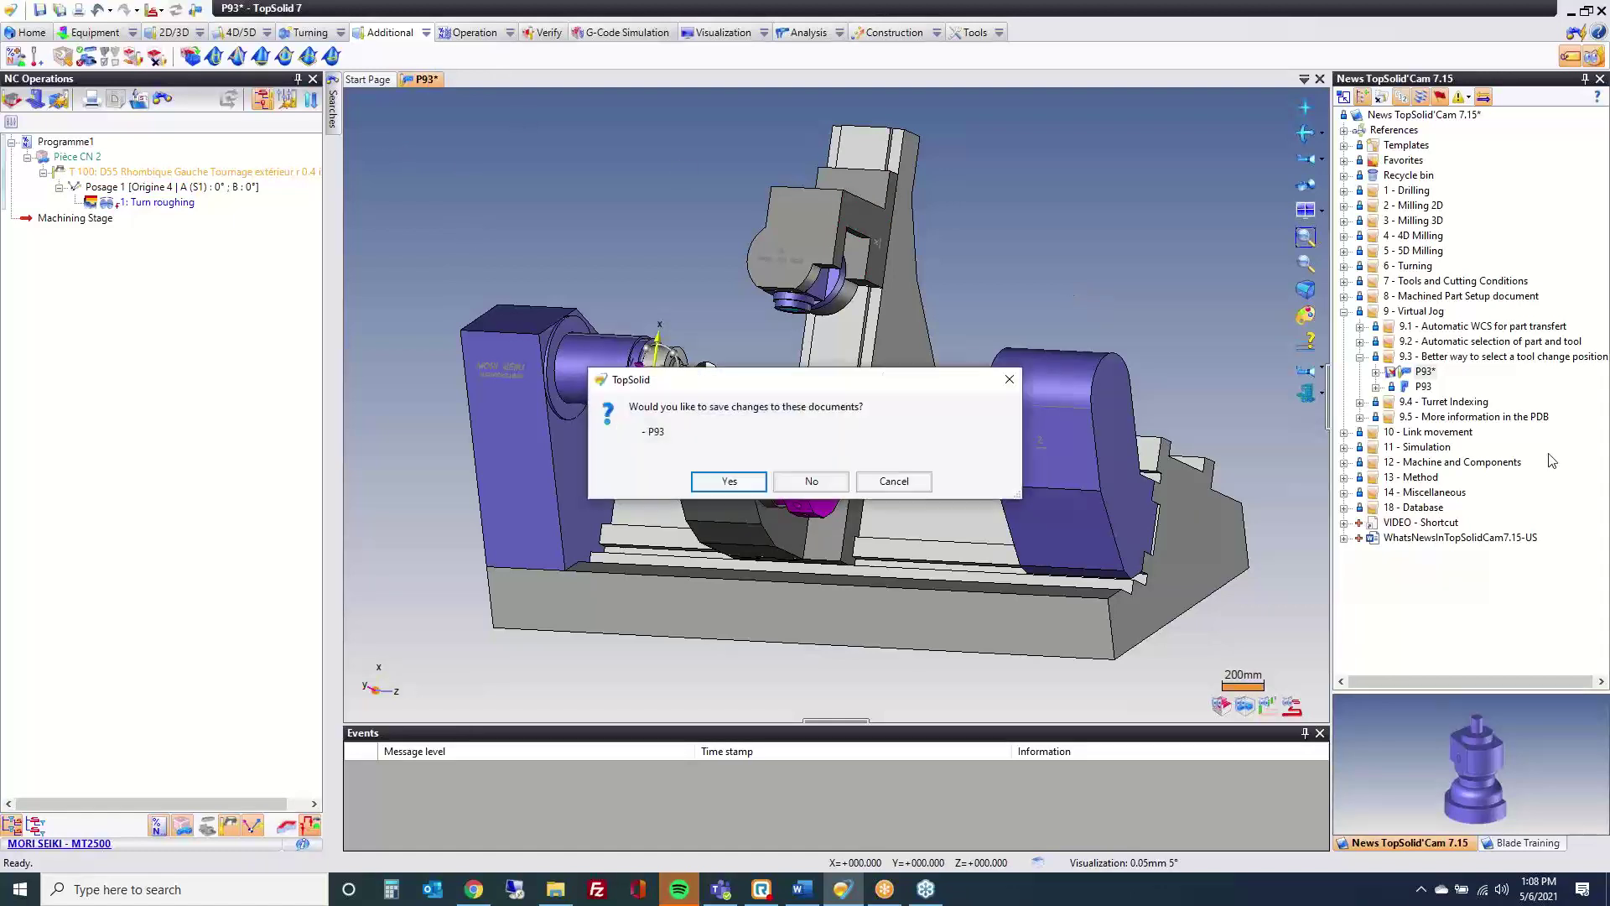
click(818, 479)
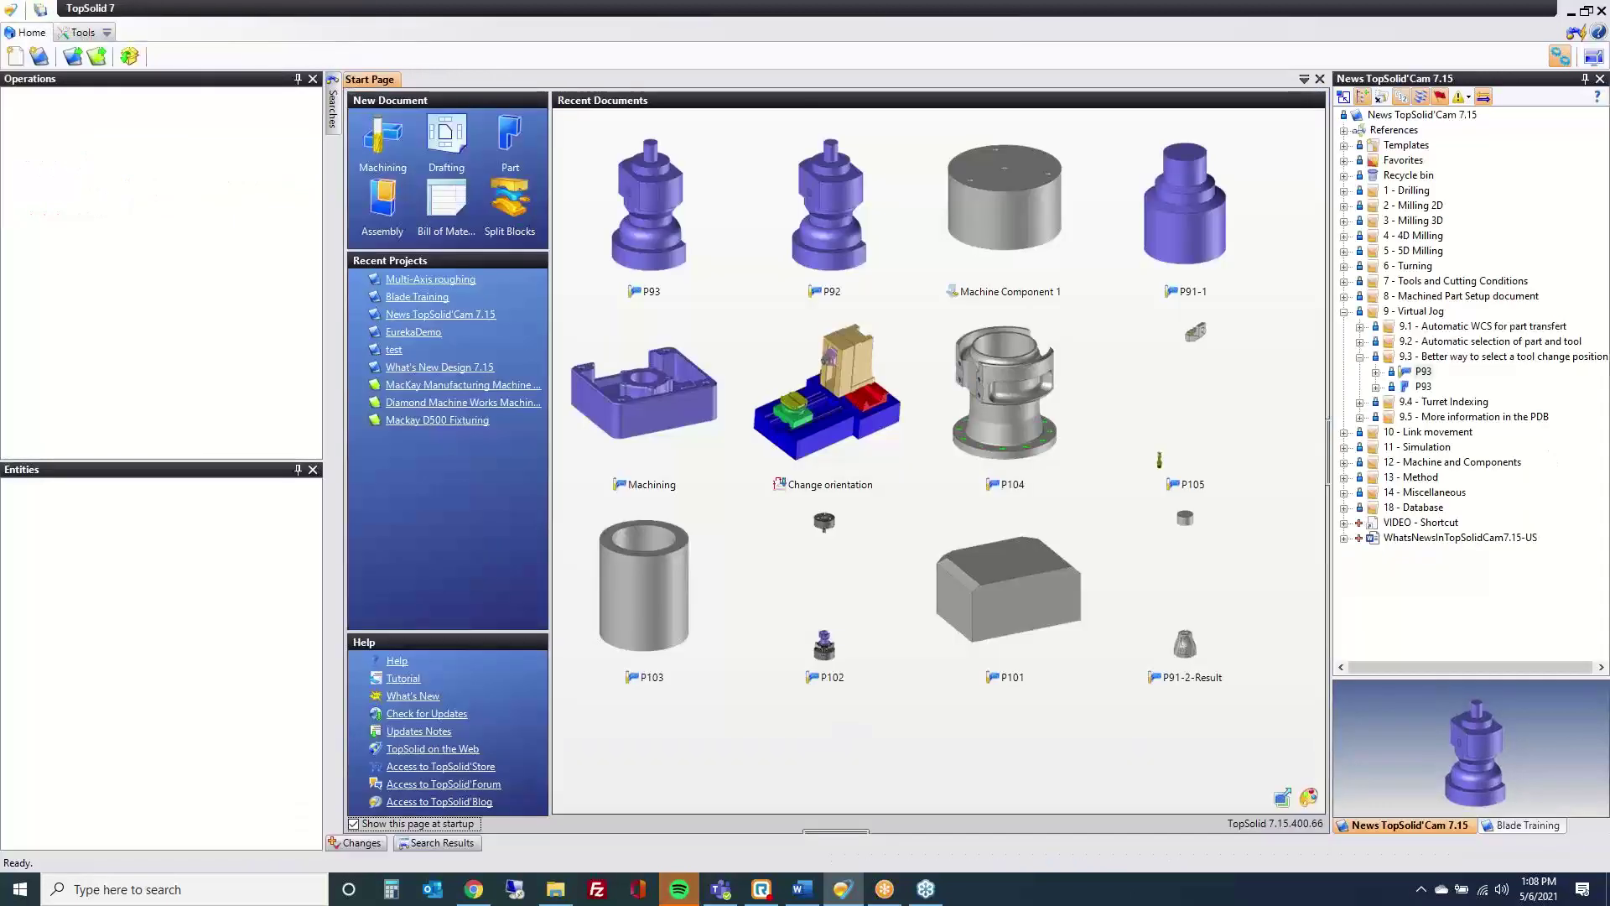
click(1361, 358)
click(1360, 371)
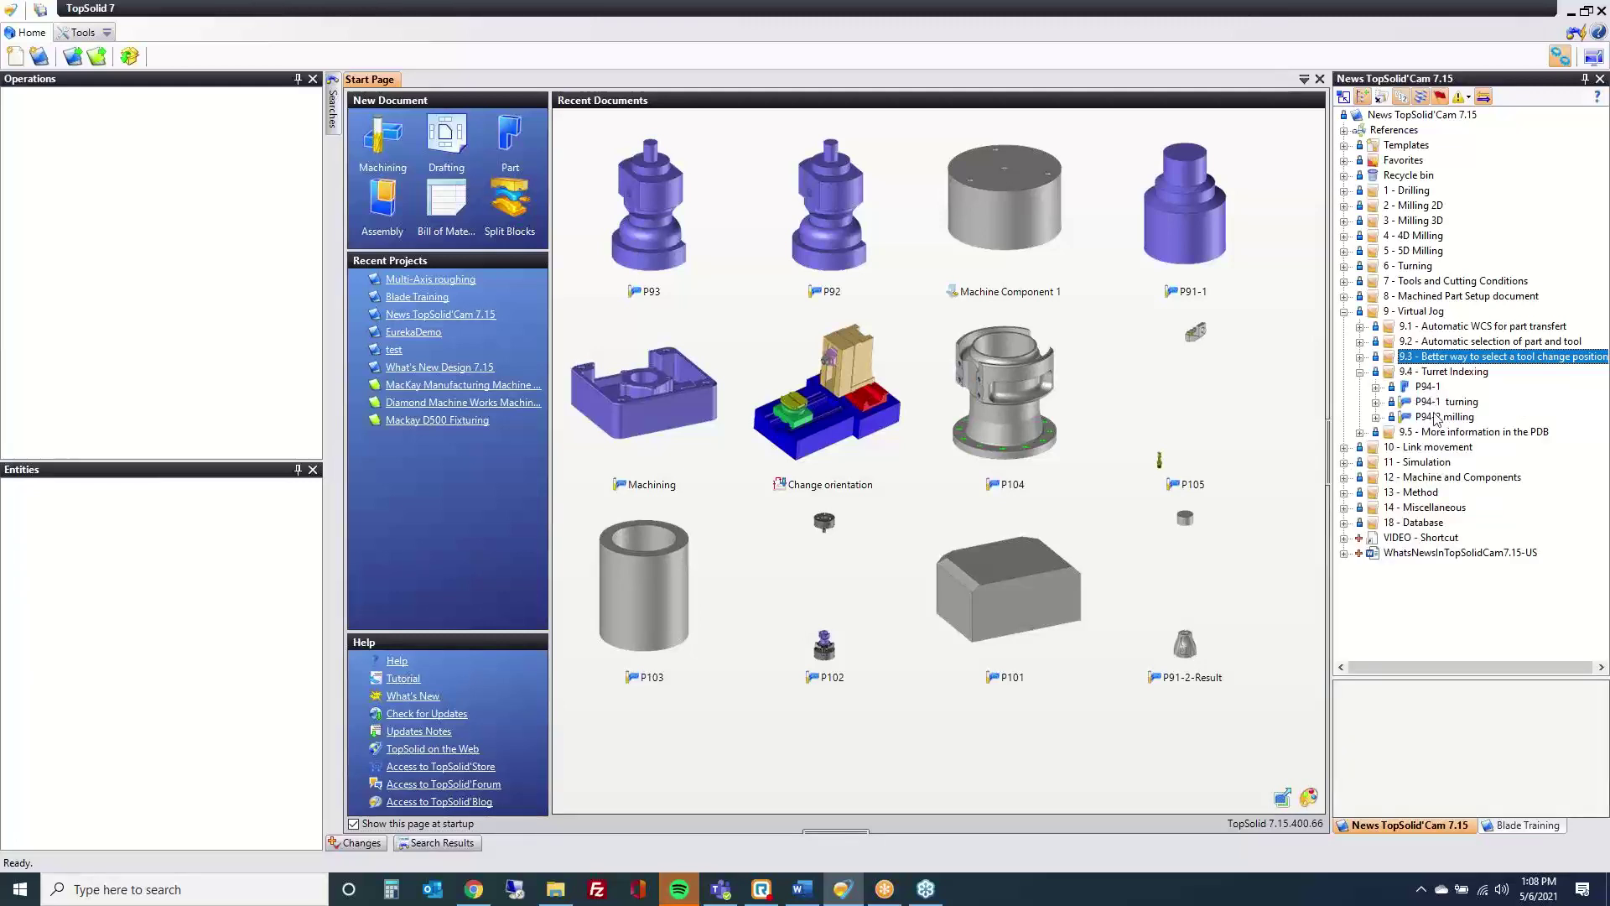
click(1436, 403)
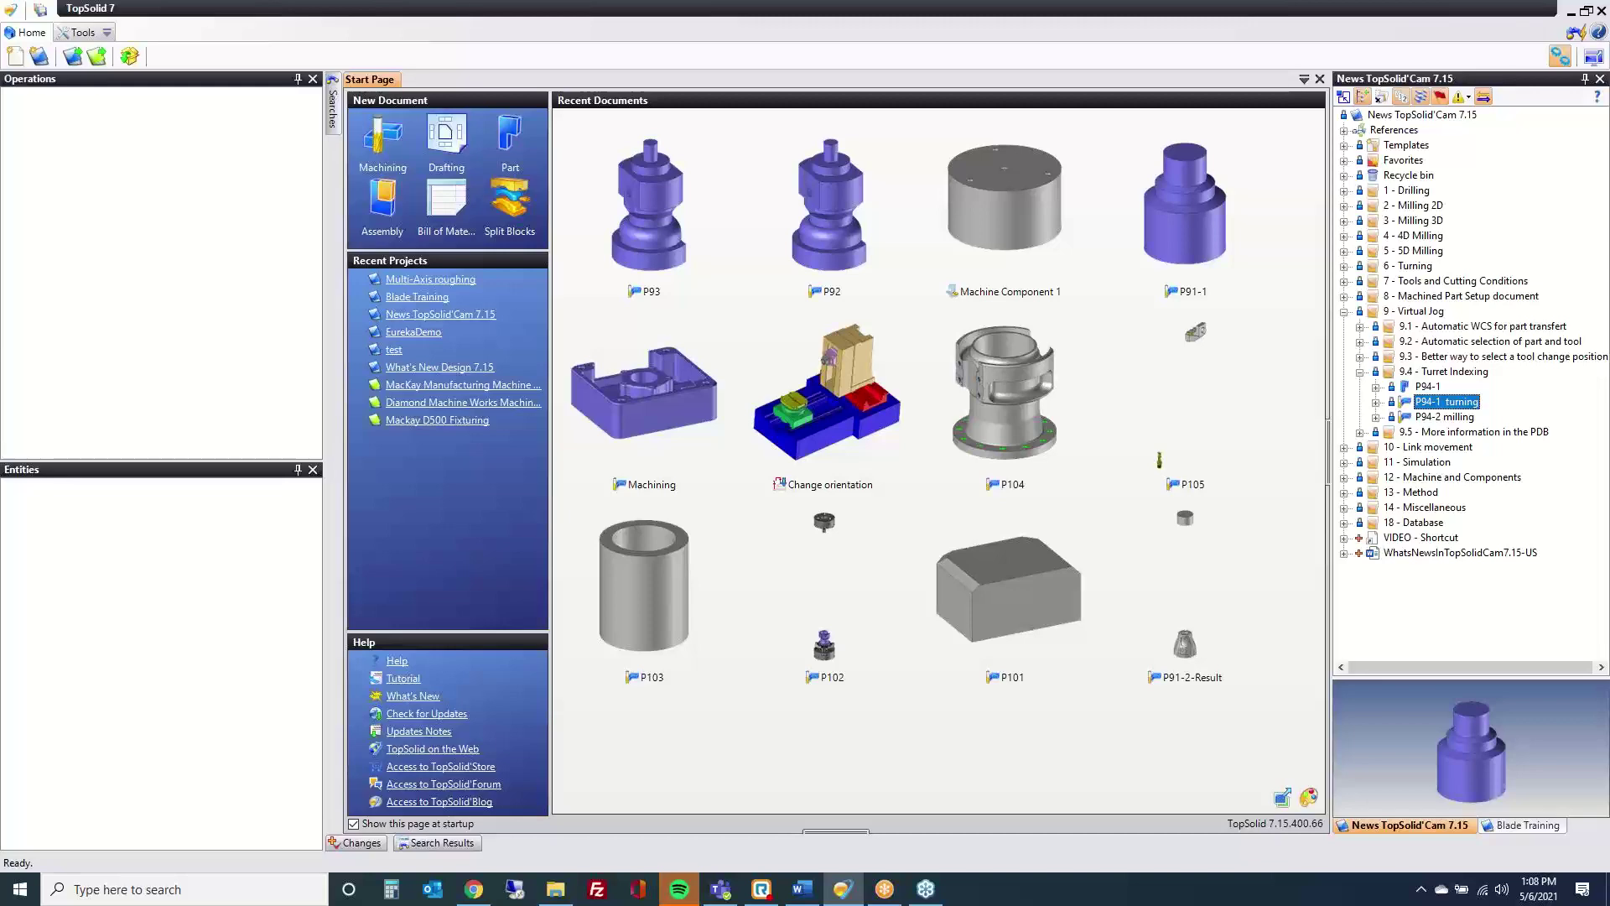
Step: Bring up the What's New document in Word and examine the section "Show Turret indexing or not"
drag(1609, 147, 851, 99)
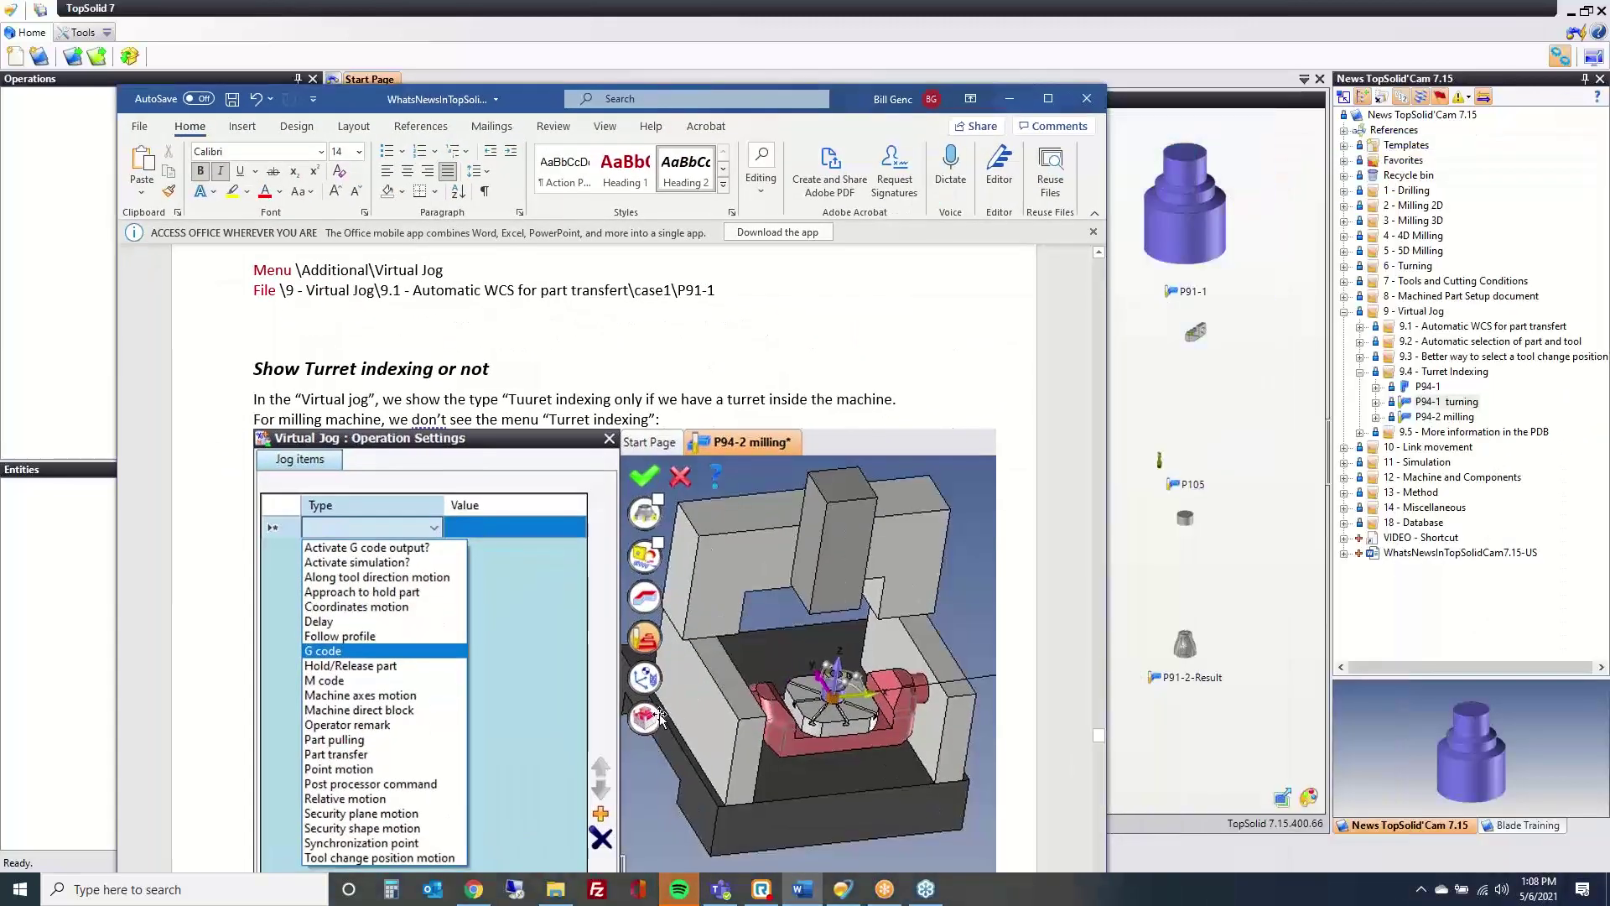
scroll(775, 512, down, 3)
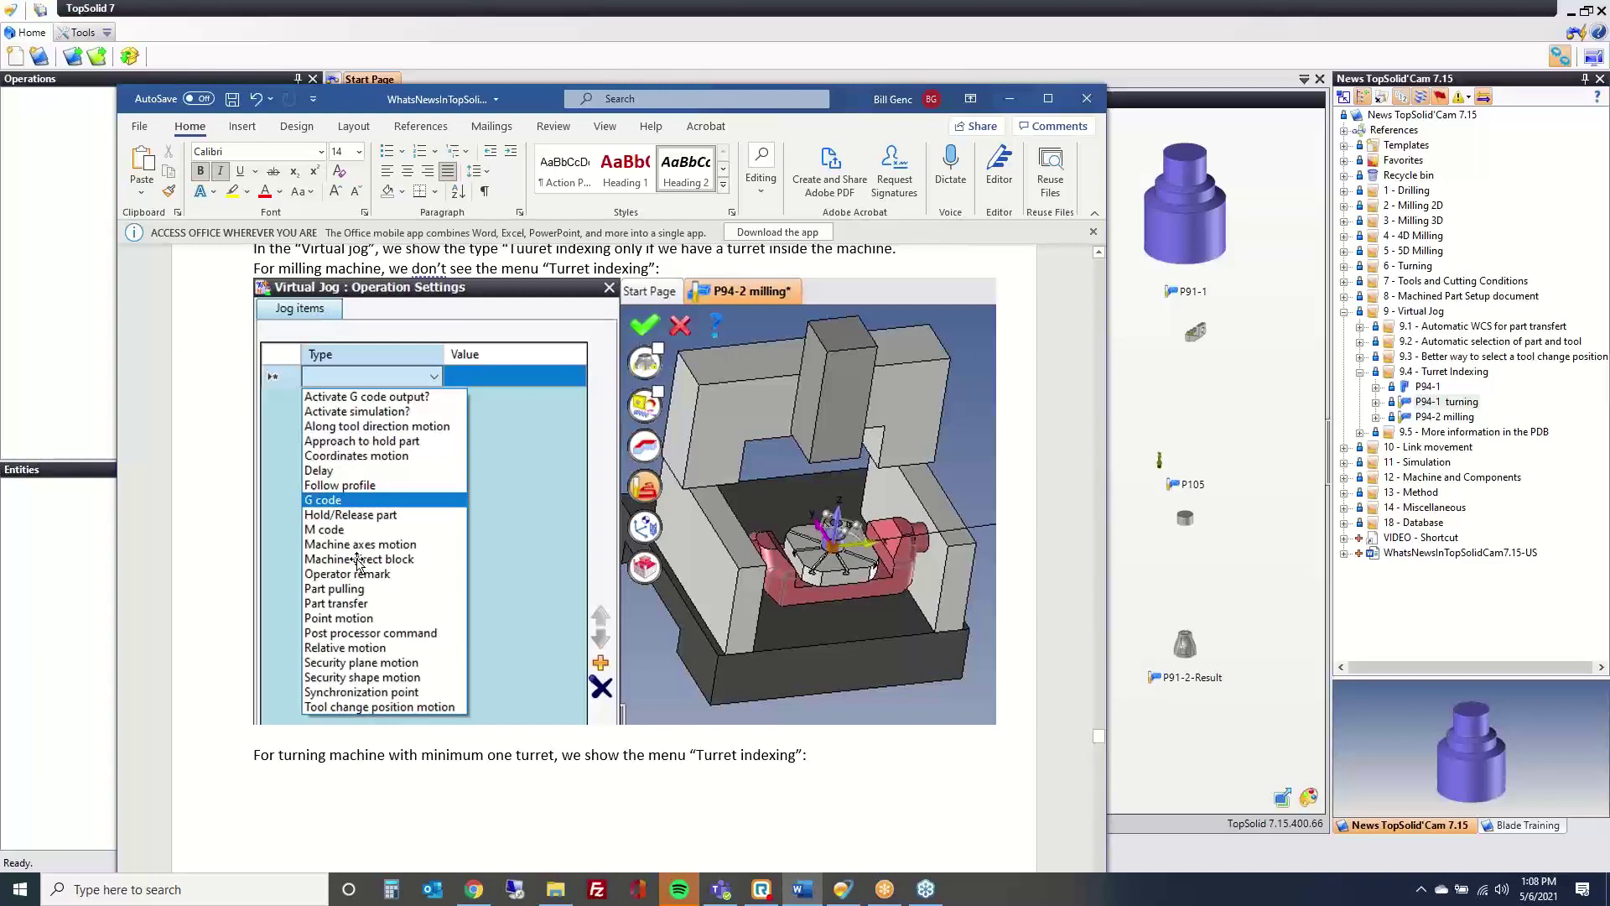
scroll(787, 475, up, 3)
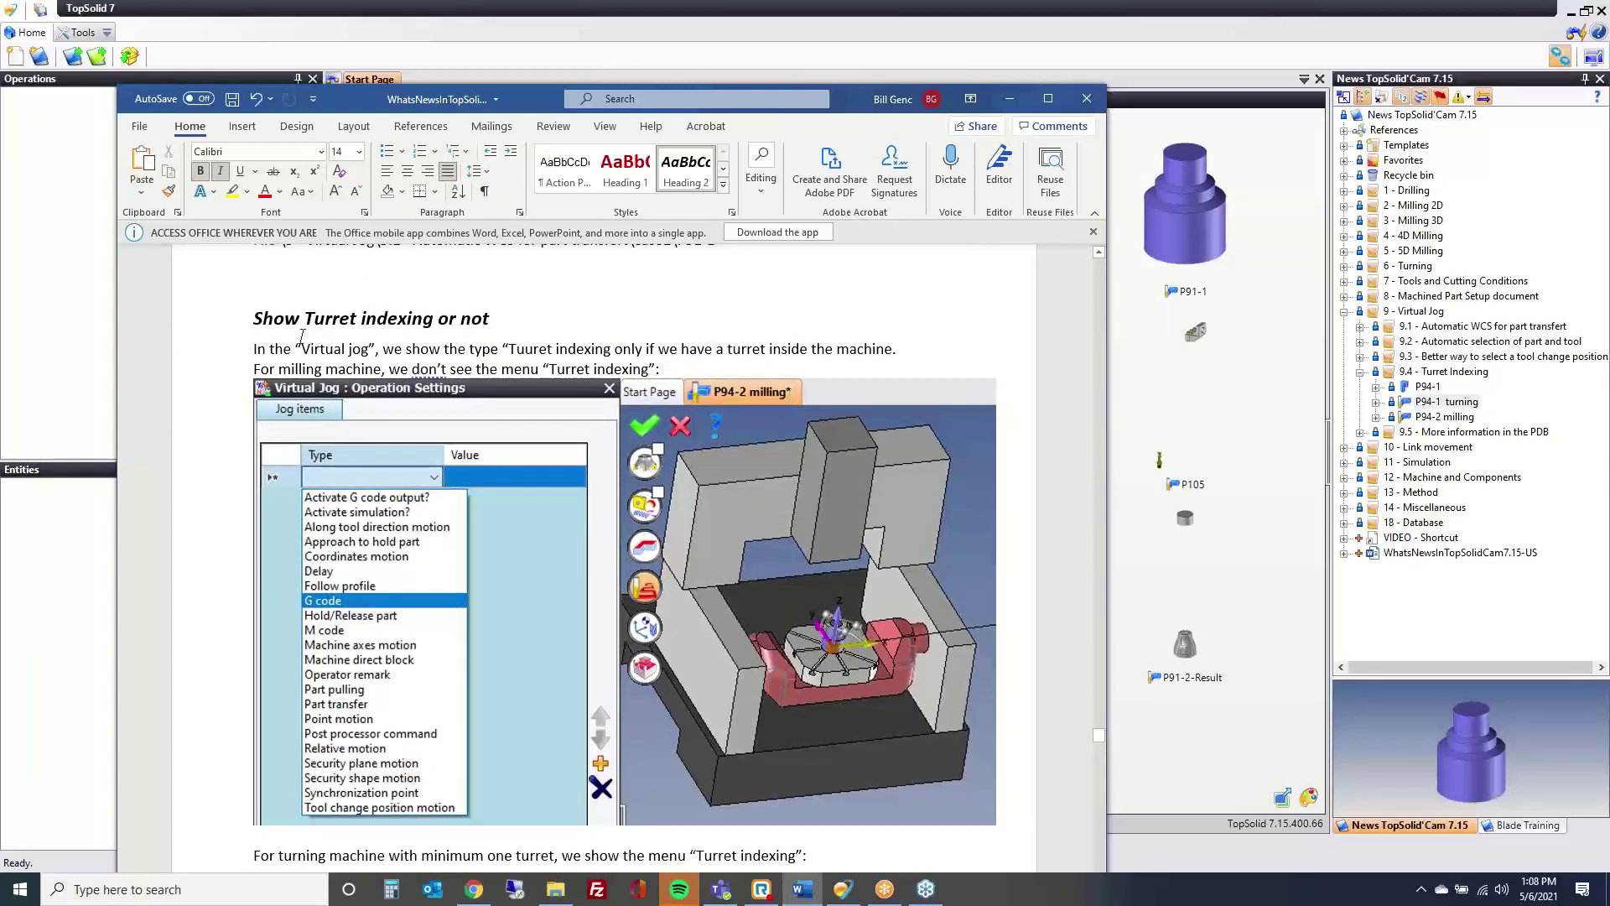
scroll(537, 369, down, 1)
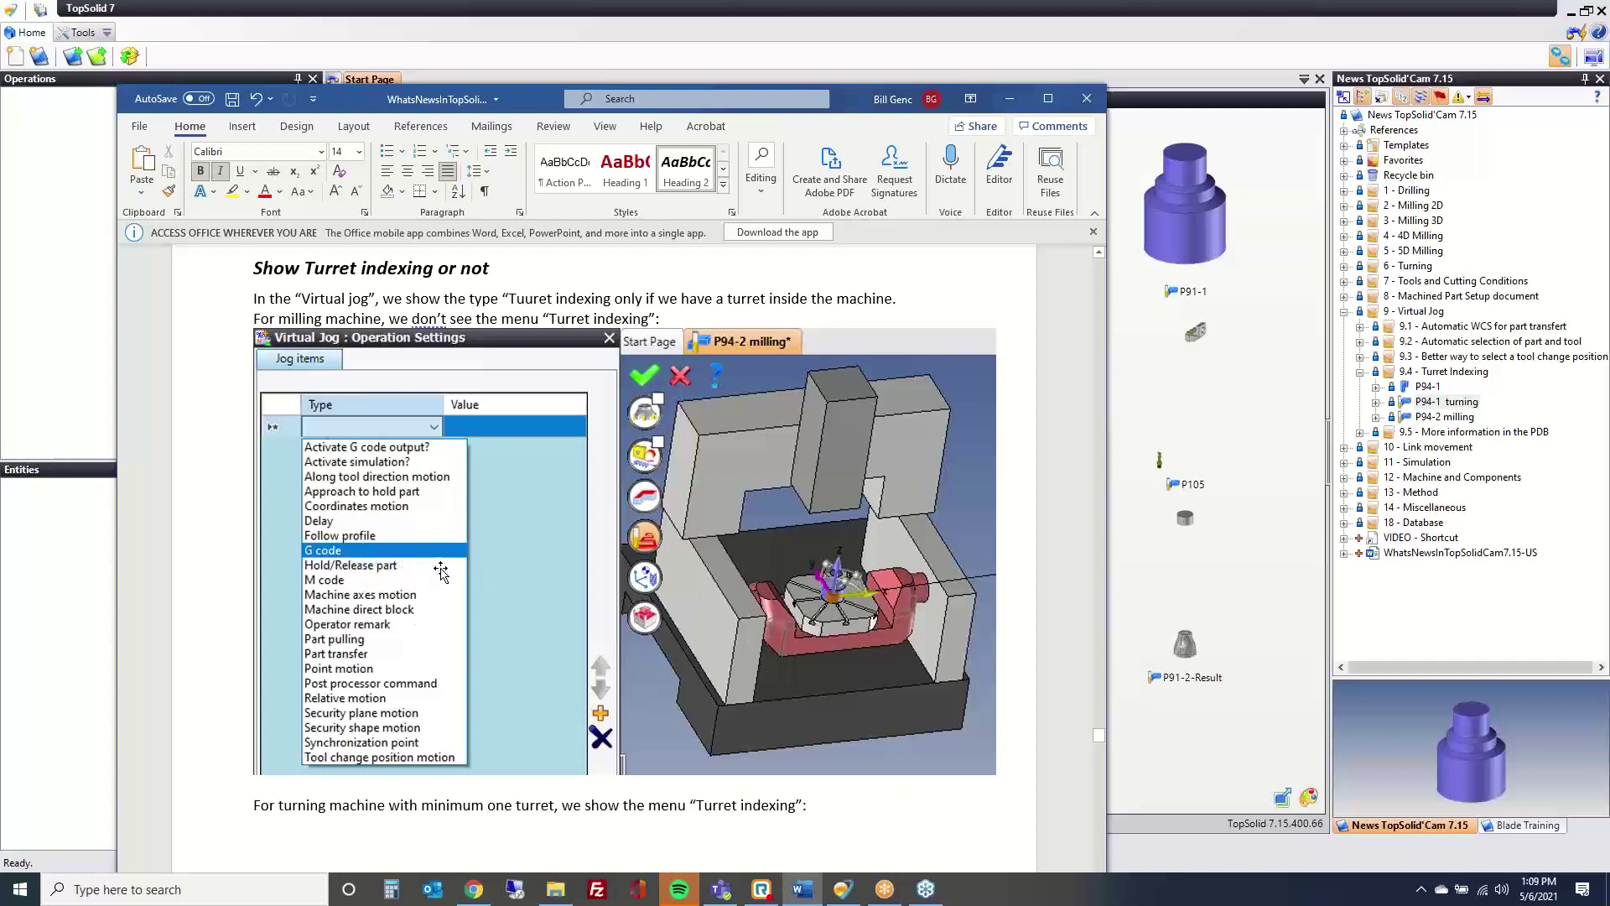
Step: Close the What's New document without saving and reopen WhatsNewsInTopSolidCam7.15-US from the TopSolid project
click(1087, 98)
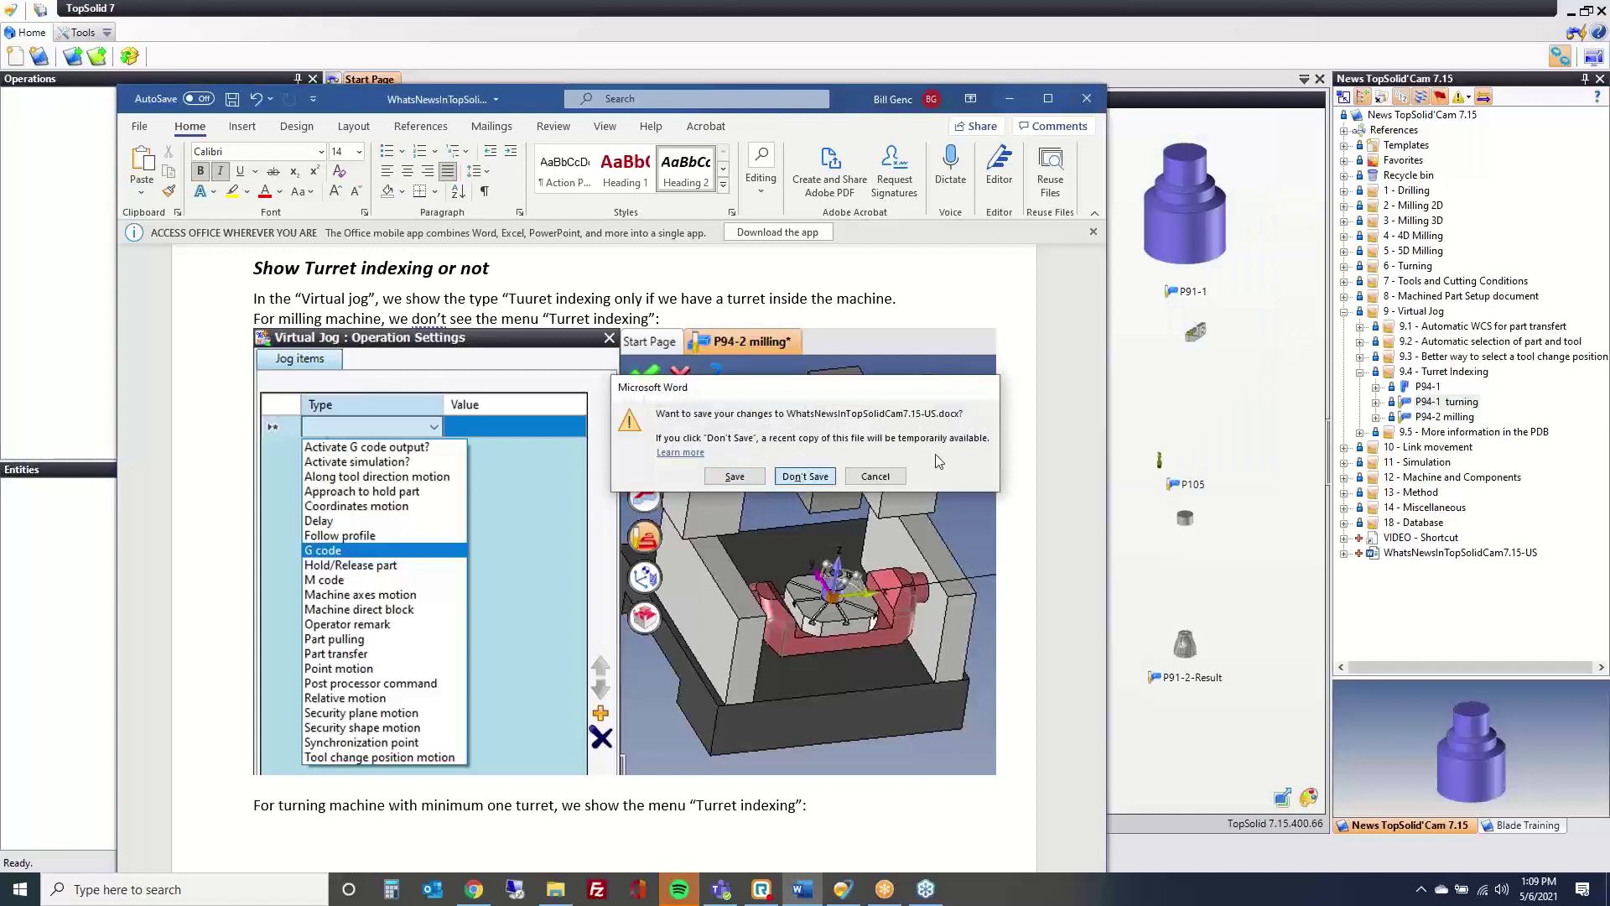
click(812, 477)
click(1457, 554)
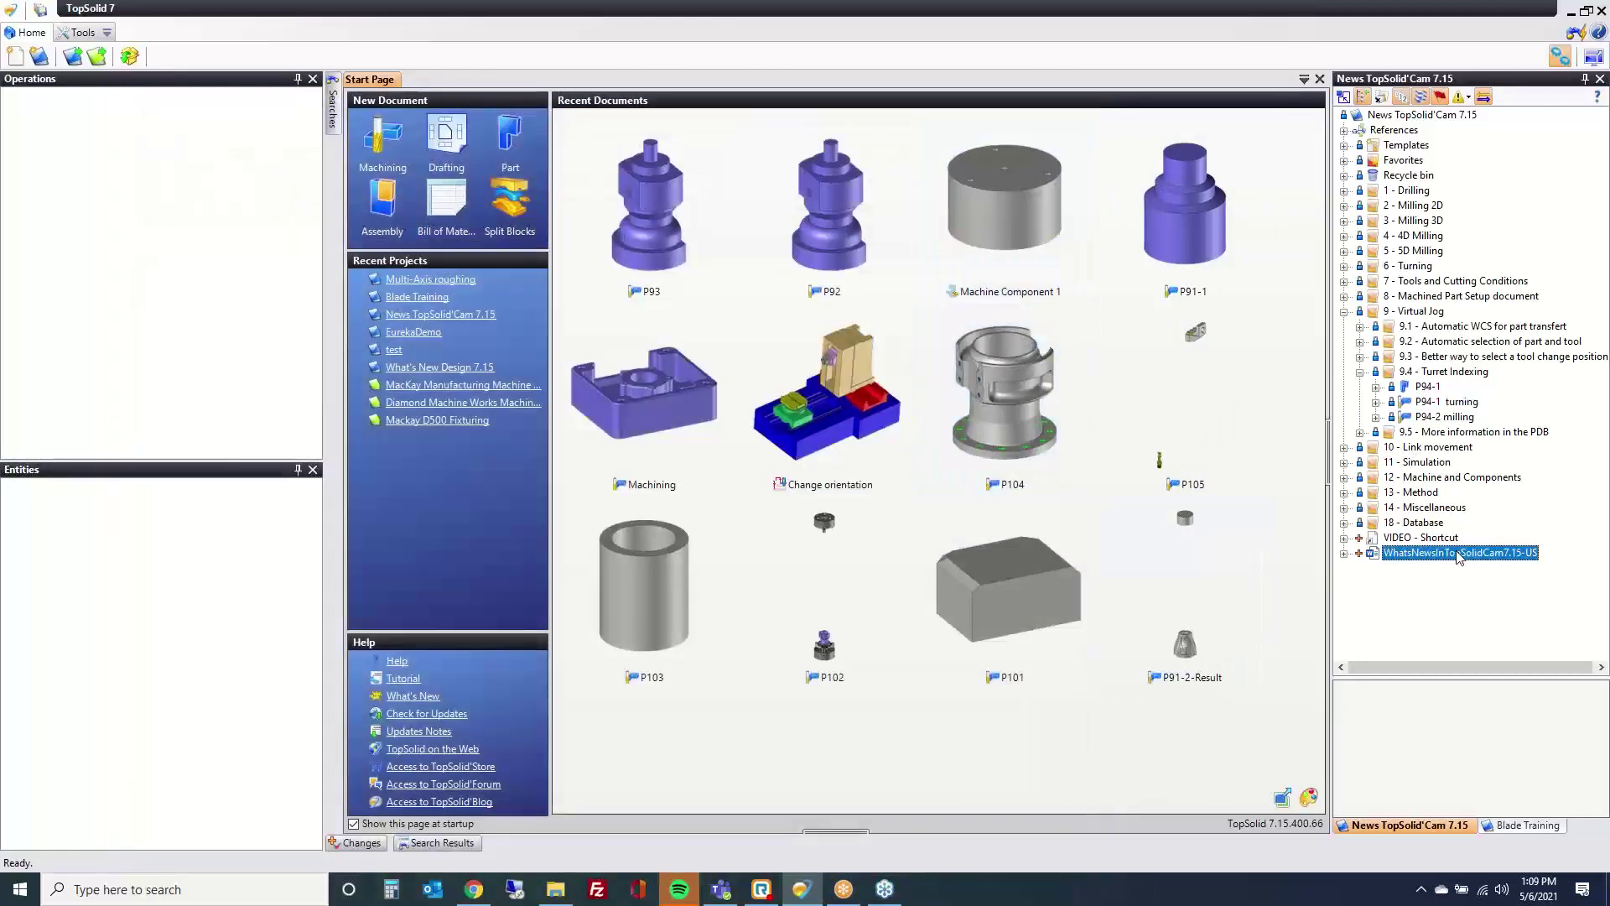
double_click(1458, 553)
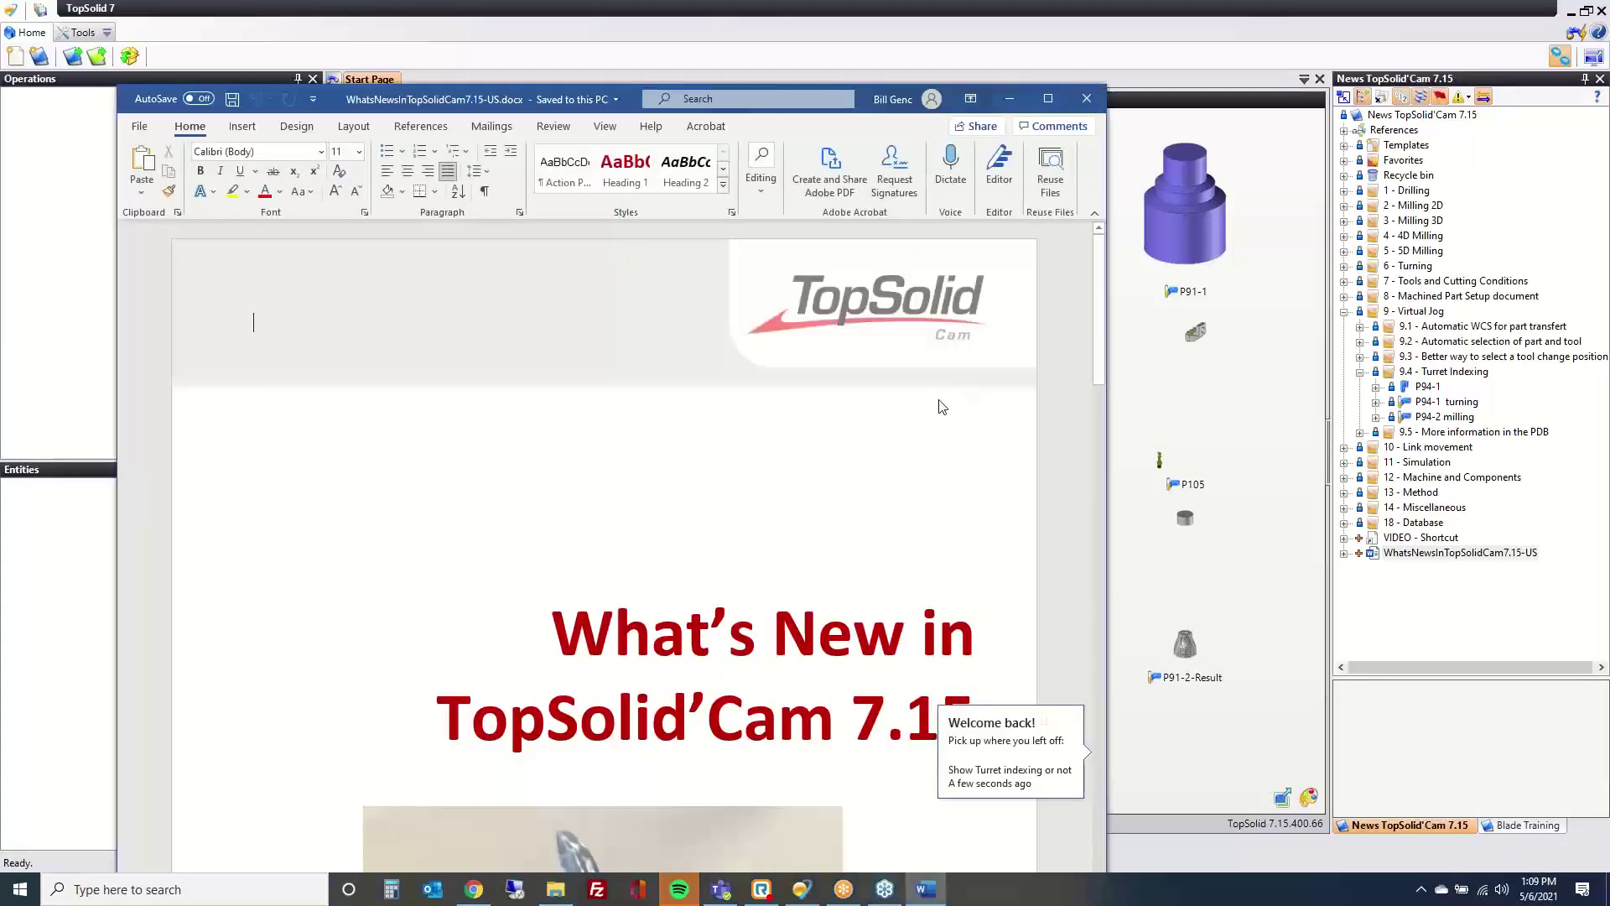
Step: Find the Virtual Jog entries in the What's New document's table of contents
scroll(797, 536, down, 5)
scroll(726, 556, down, 10)
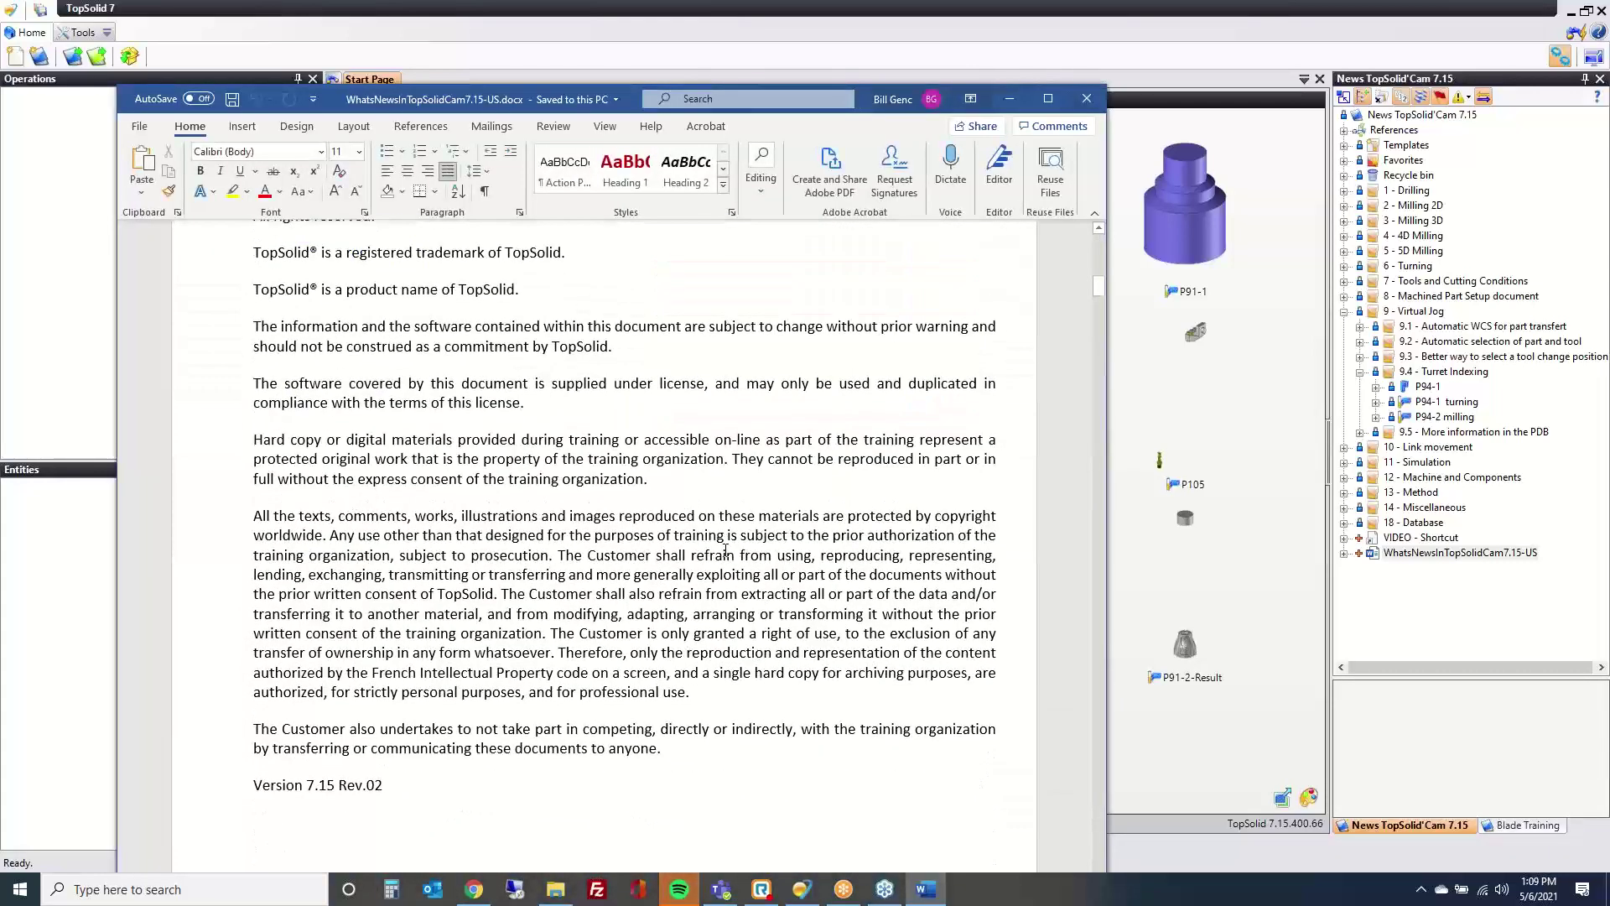
scroll(726, 556, down, 15)
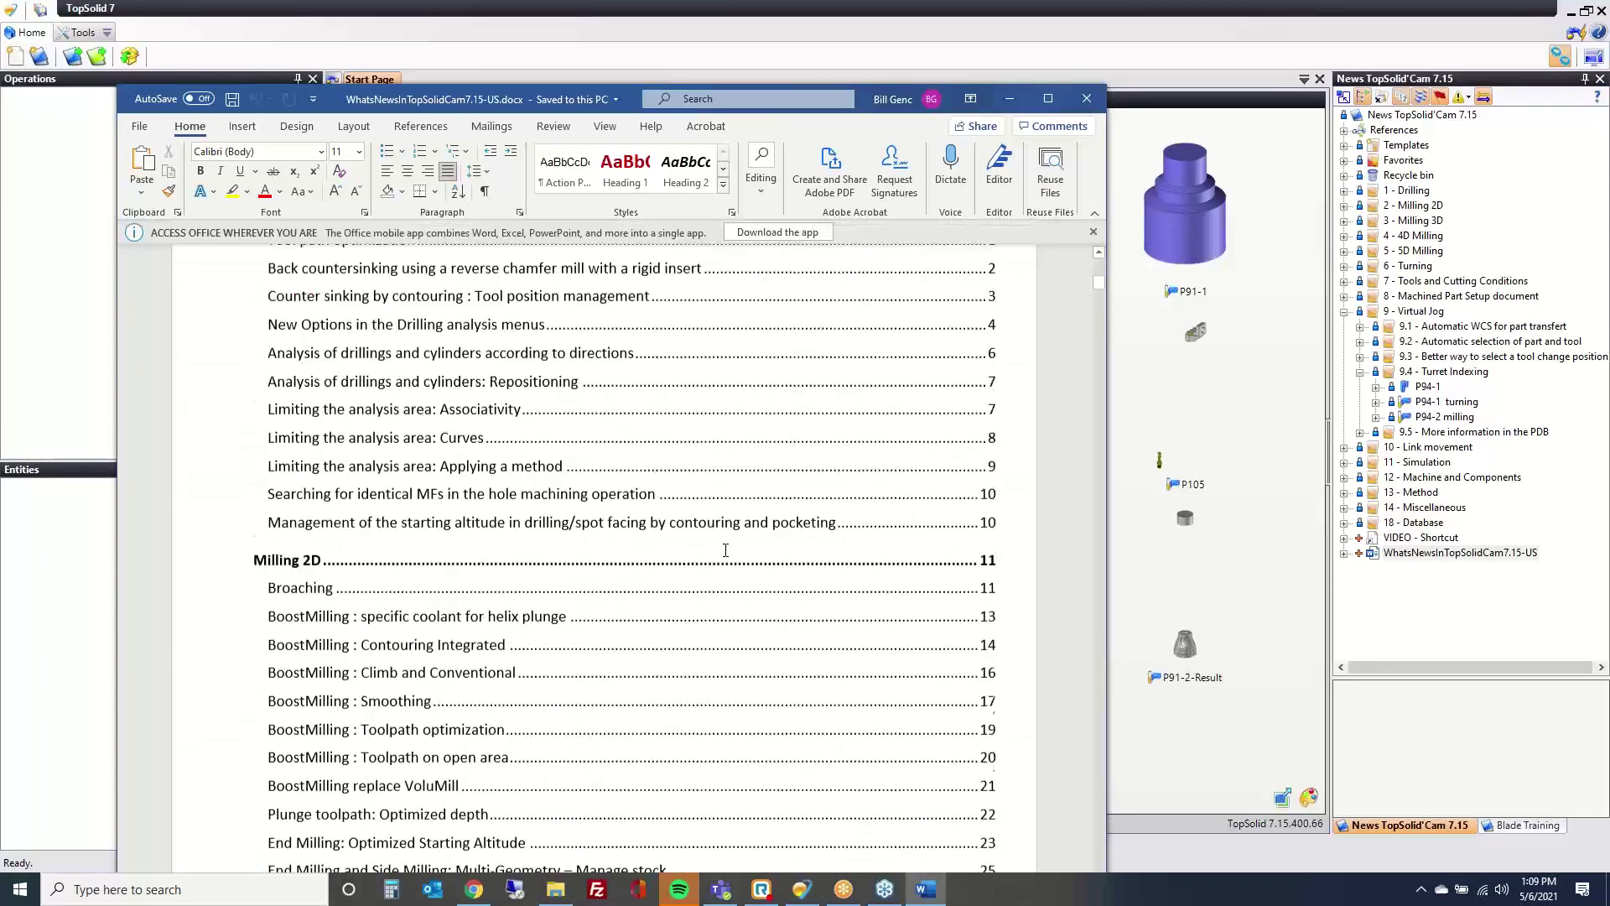
scroll(727, 550, down, 20)
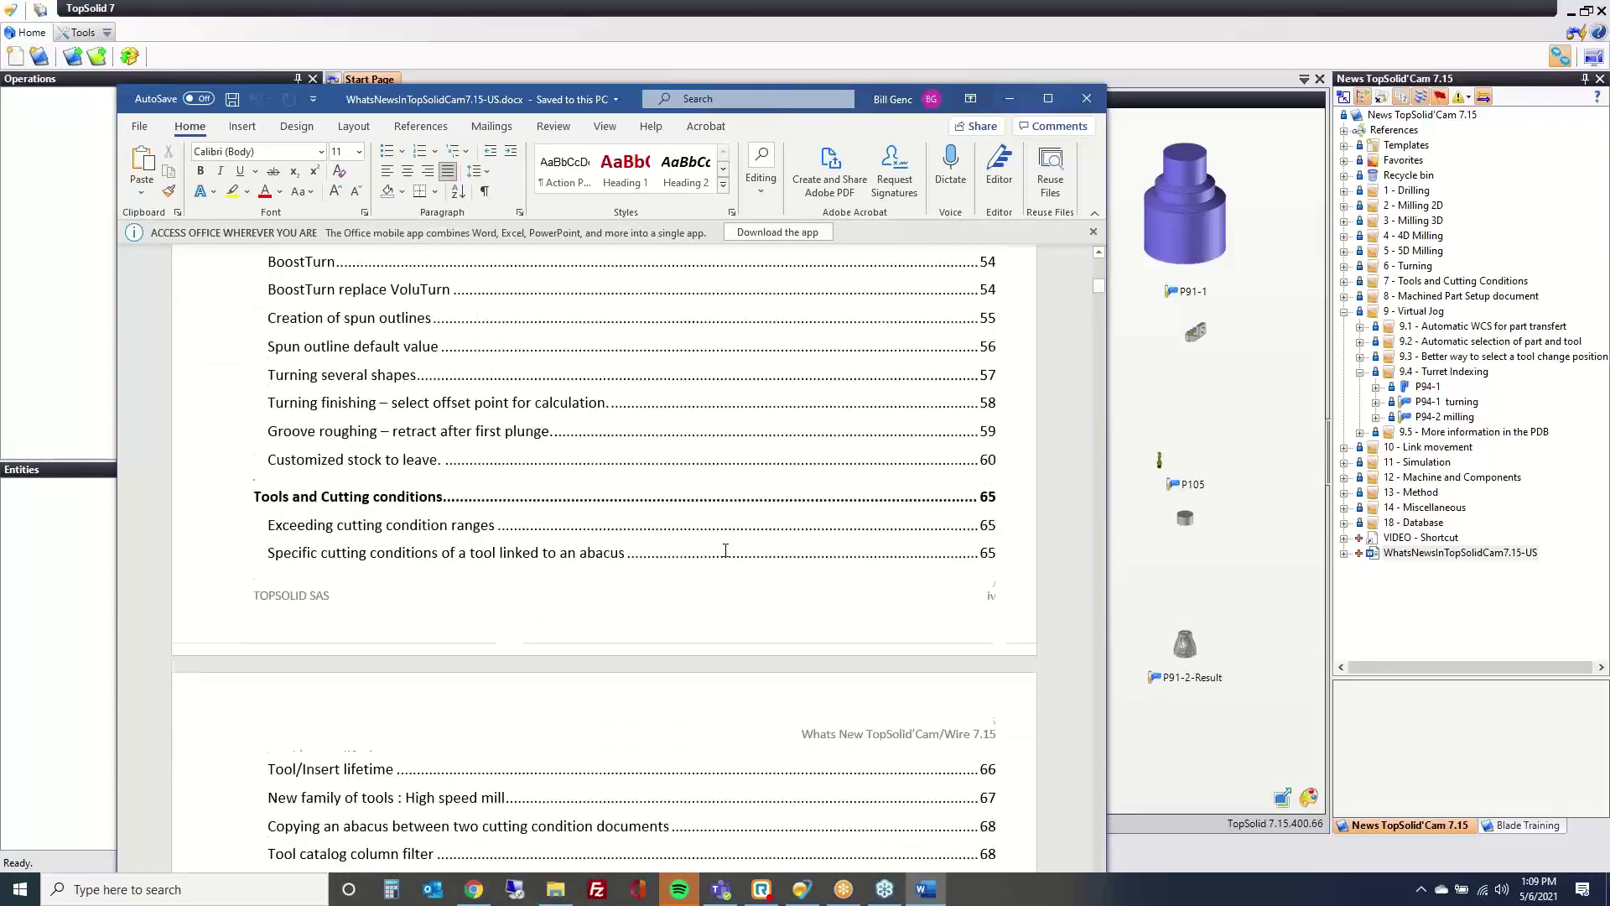
scroll(727, 550, down, 6)
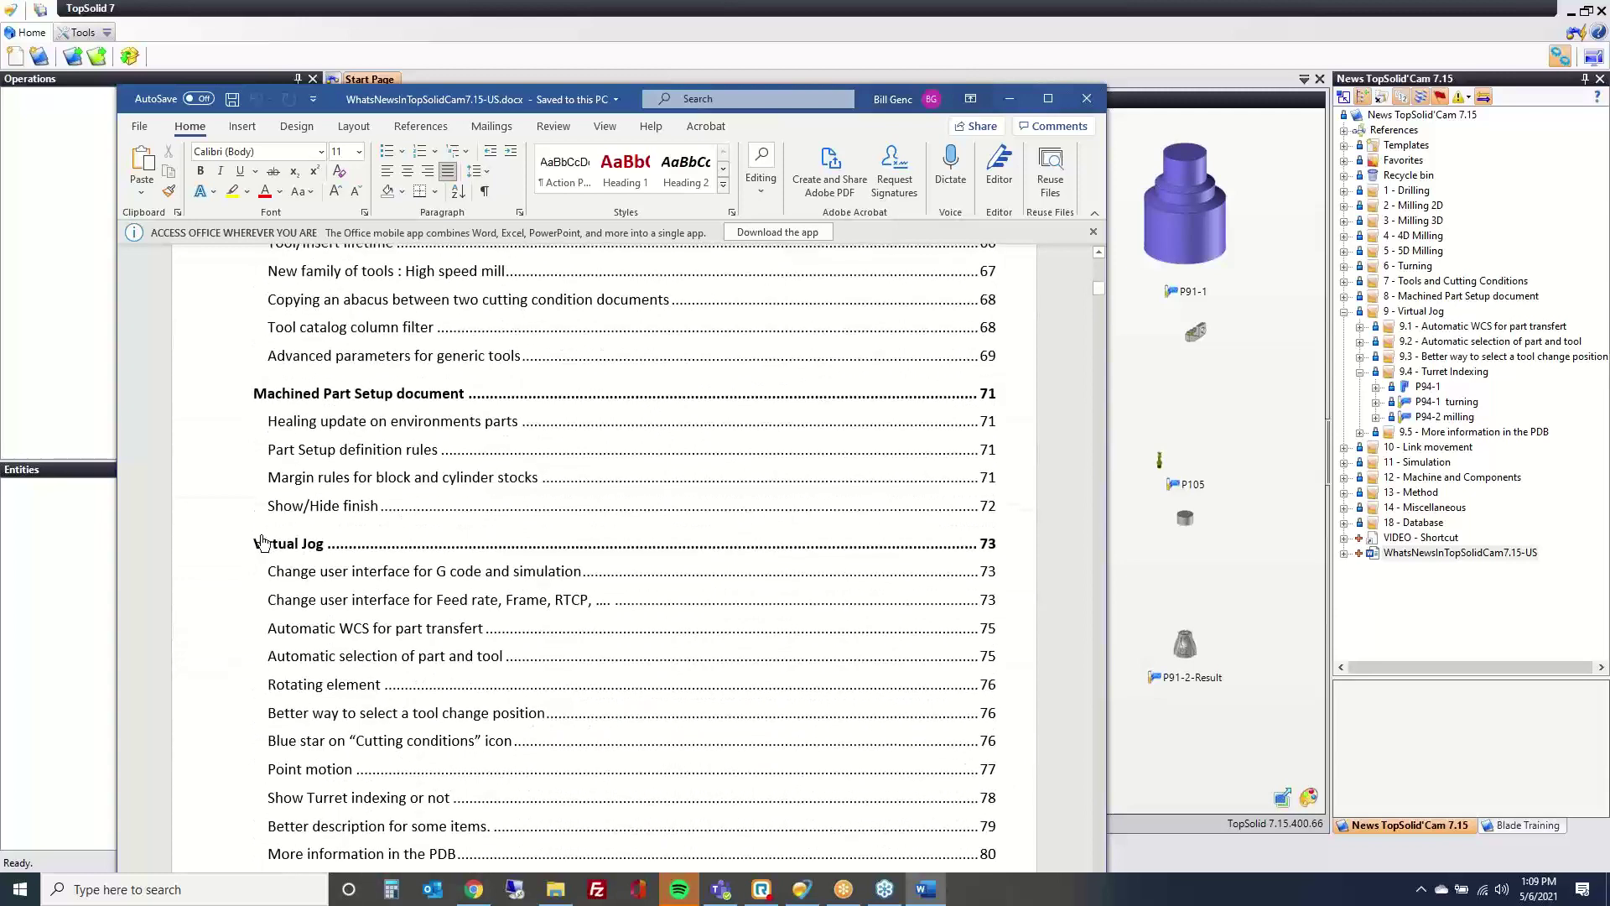
Step: Go to the Virtual Jog chapter of the What's New document, look through it and clear the document from view
ctrl+click(285, 545)
scroll(457, 538, down, 20)
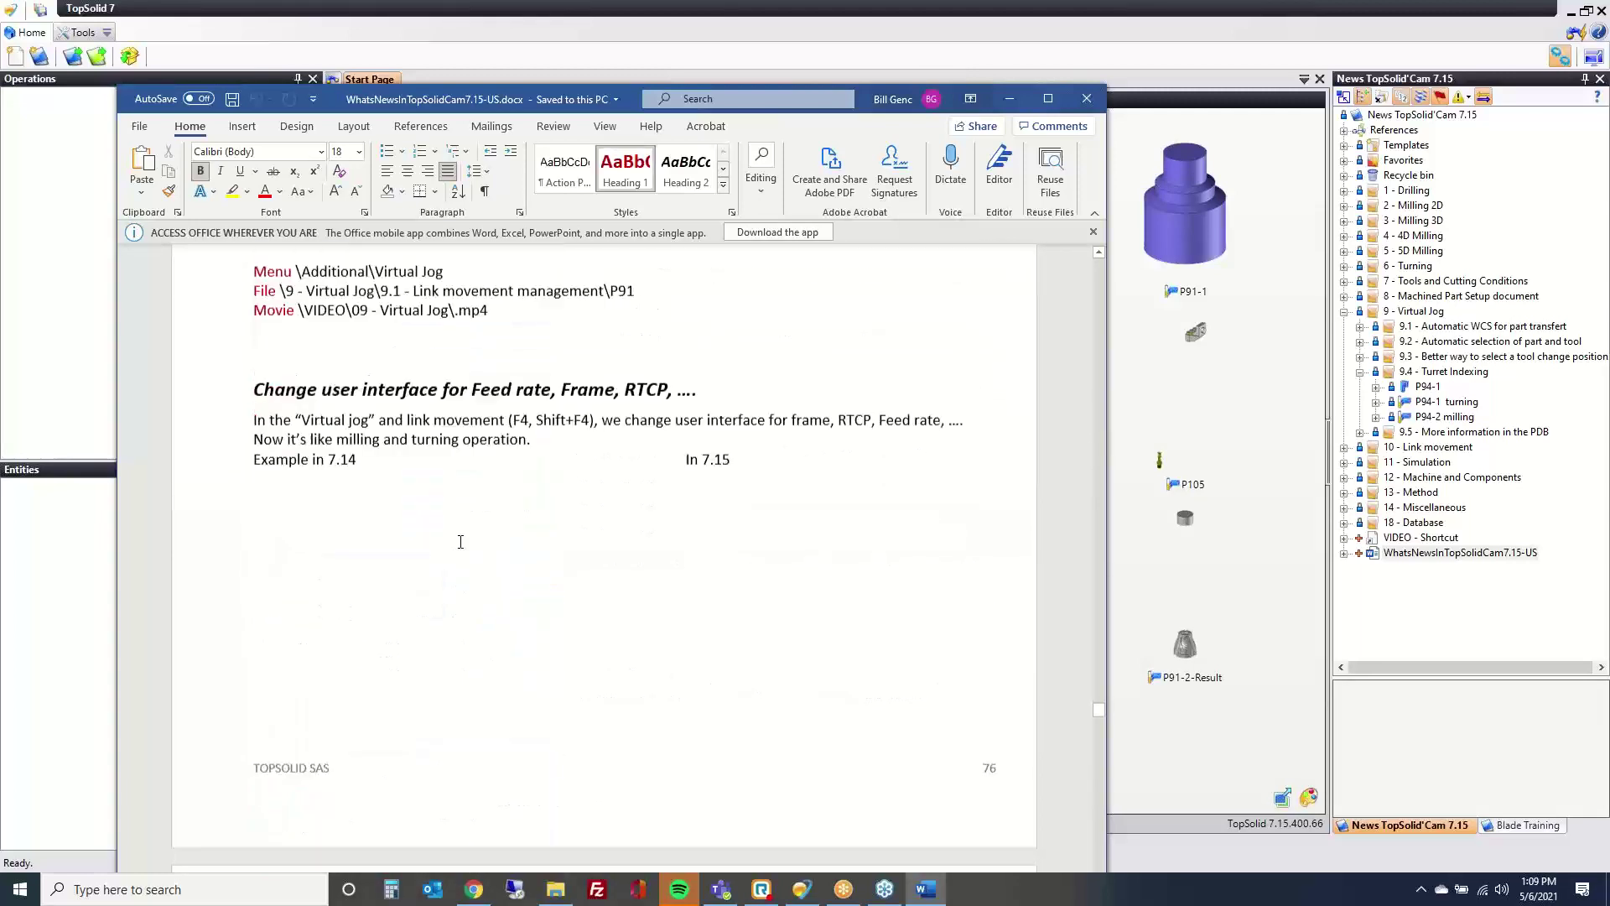
drag(902, 102, 1609, 352)
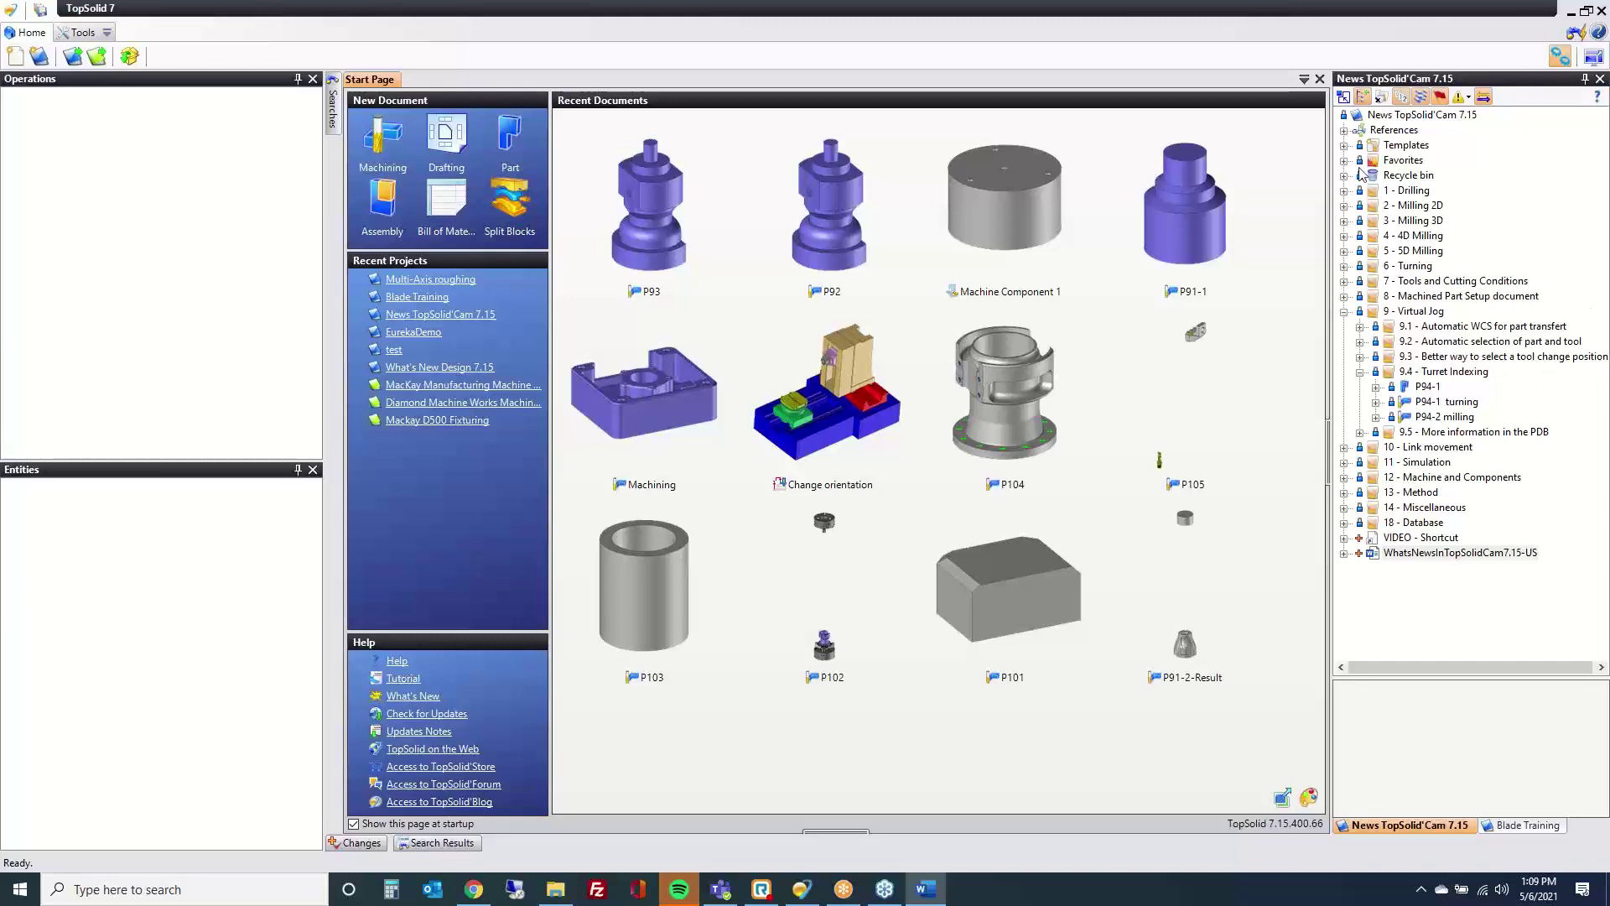
Step: Collapse 9 - Virtual Jog, expand 10 - Link movement and 10.1 - Movement along tool axis, and open the P101 machining document
click(1344, 312)
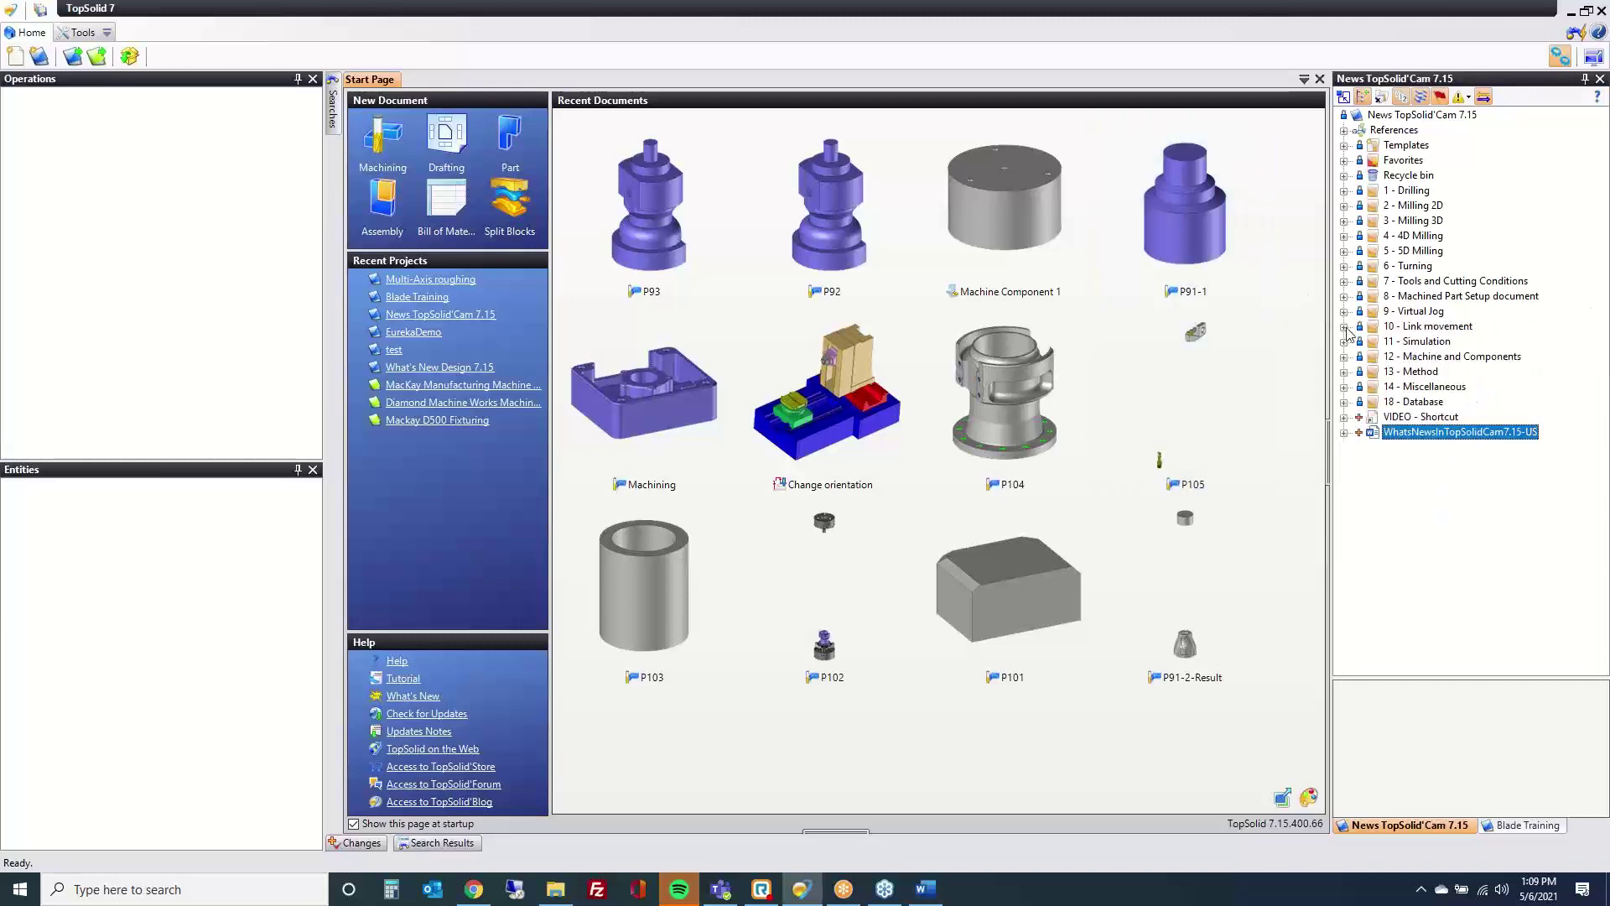
click(1344, 326)
click(1416, 342)
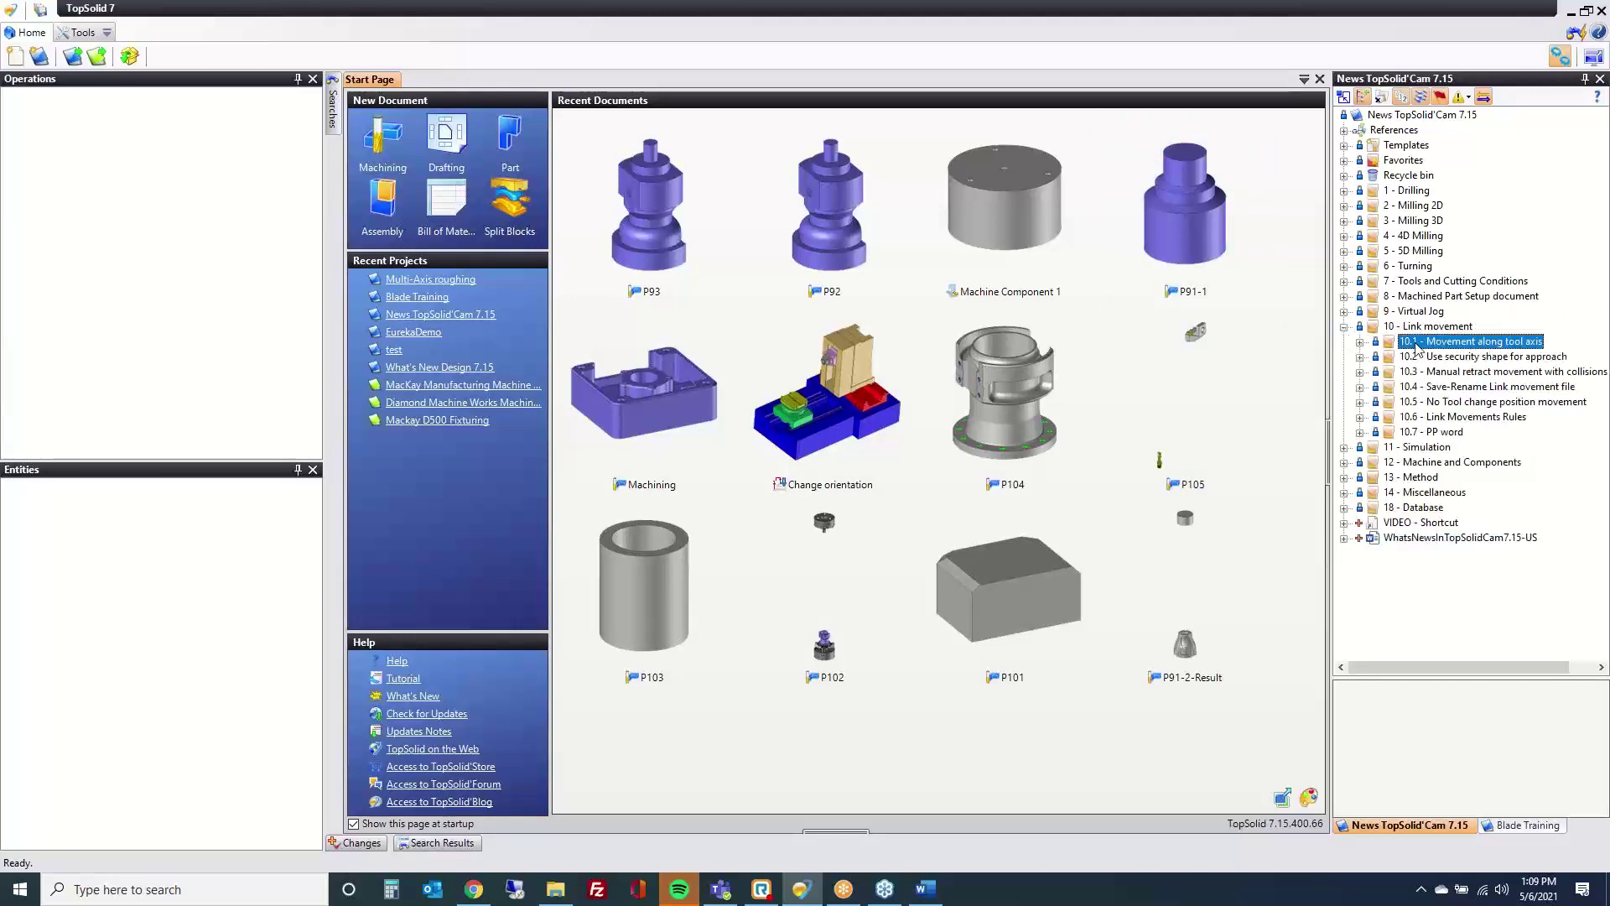
double_click(1417, 342)
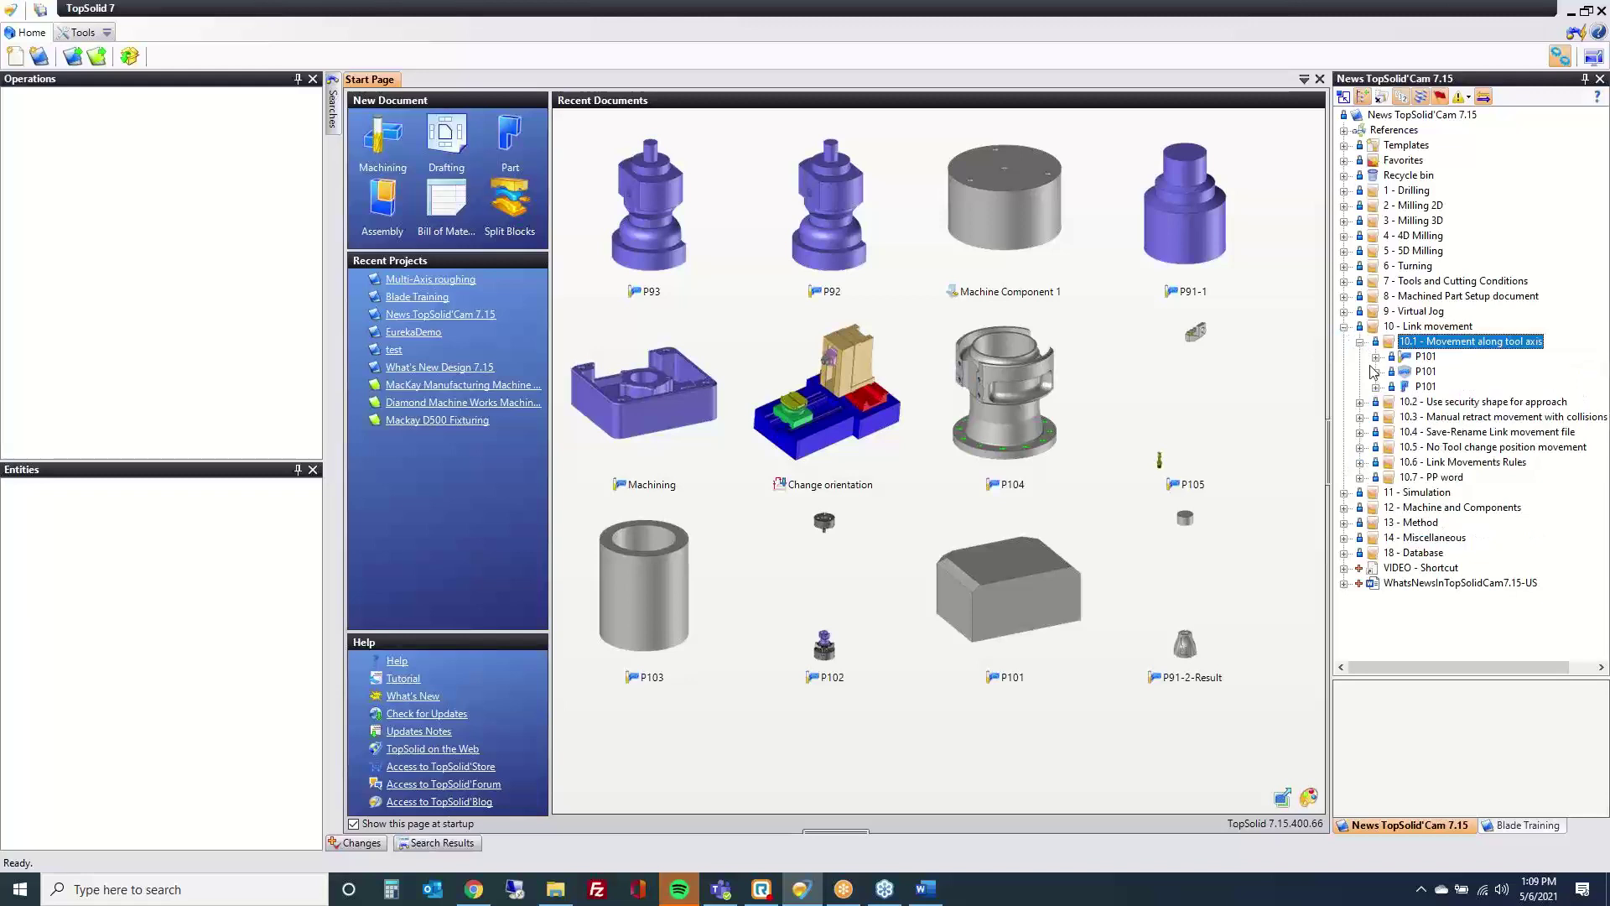
double_click(1427, 358)
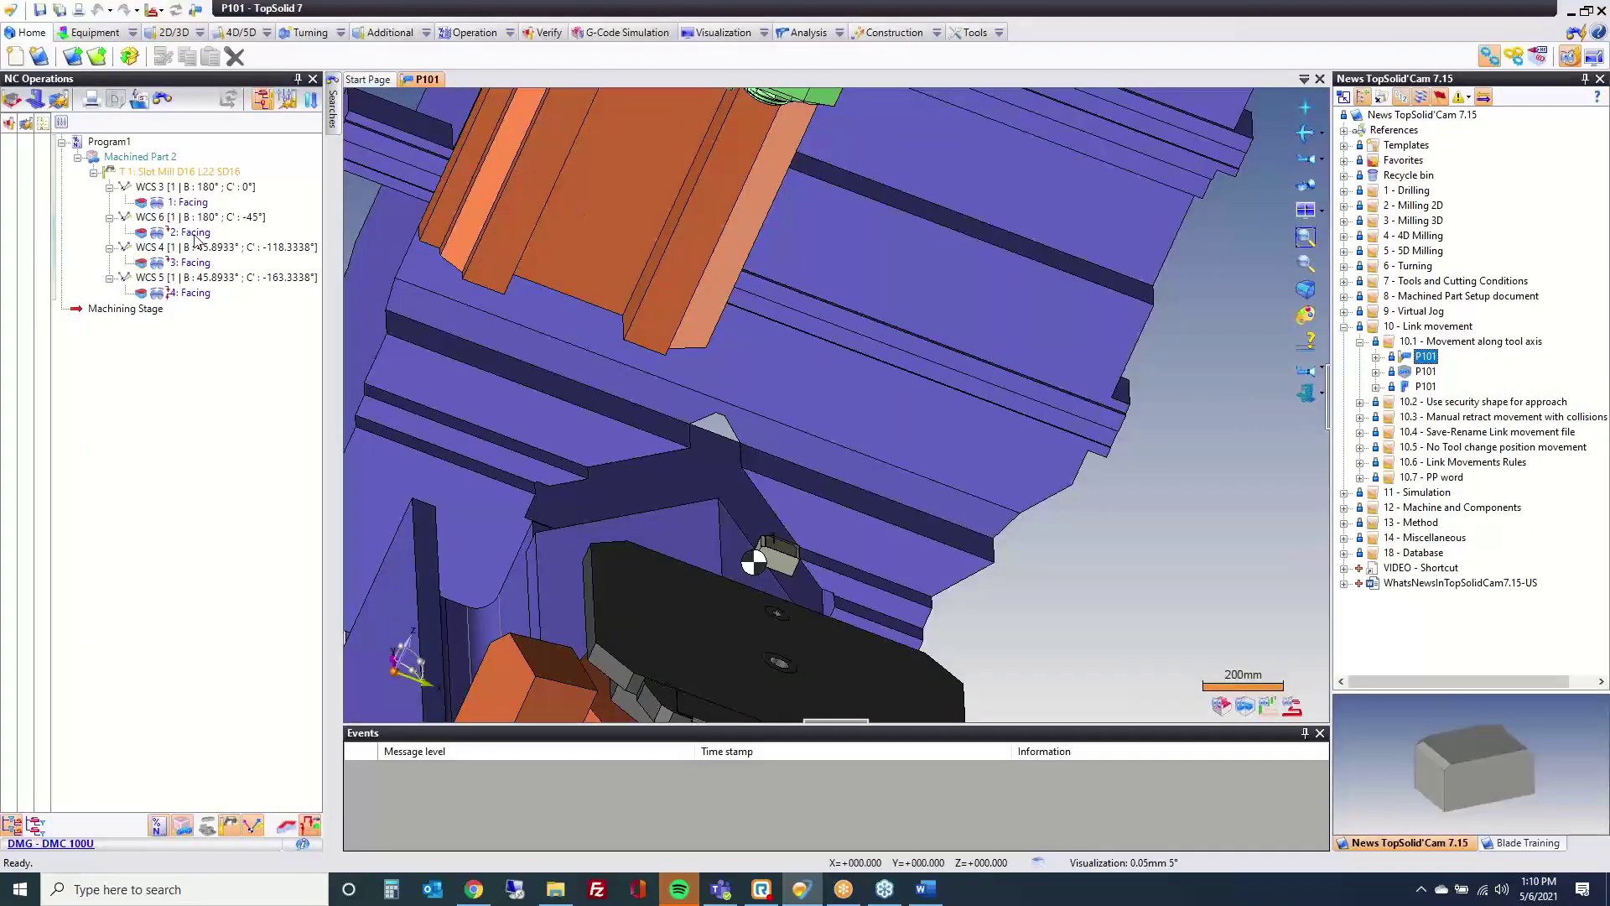
Step: Open the inter-operation link movement of 2: Facing for editing and bring the whole machine into view
click(195, 237)
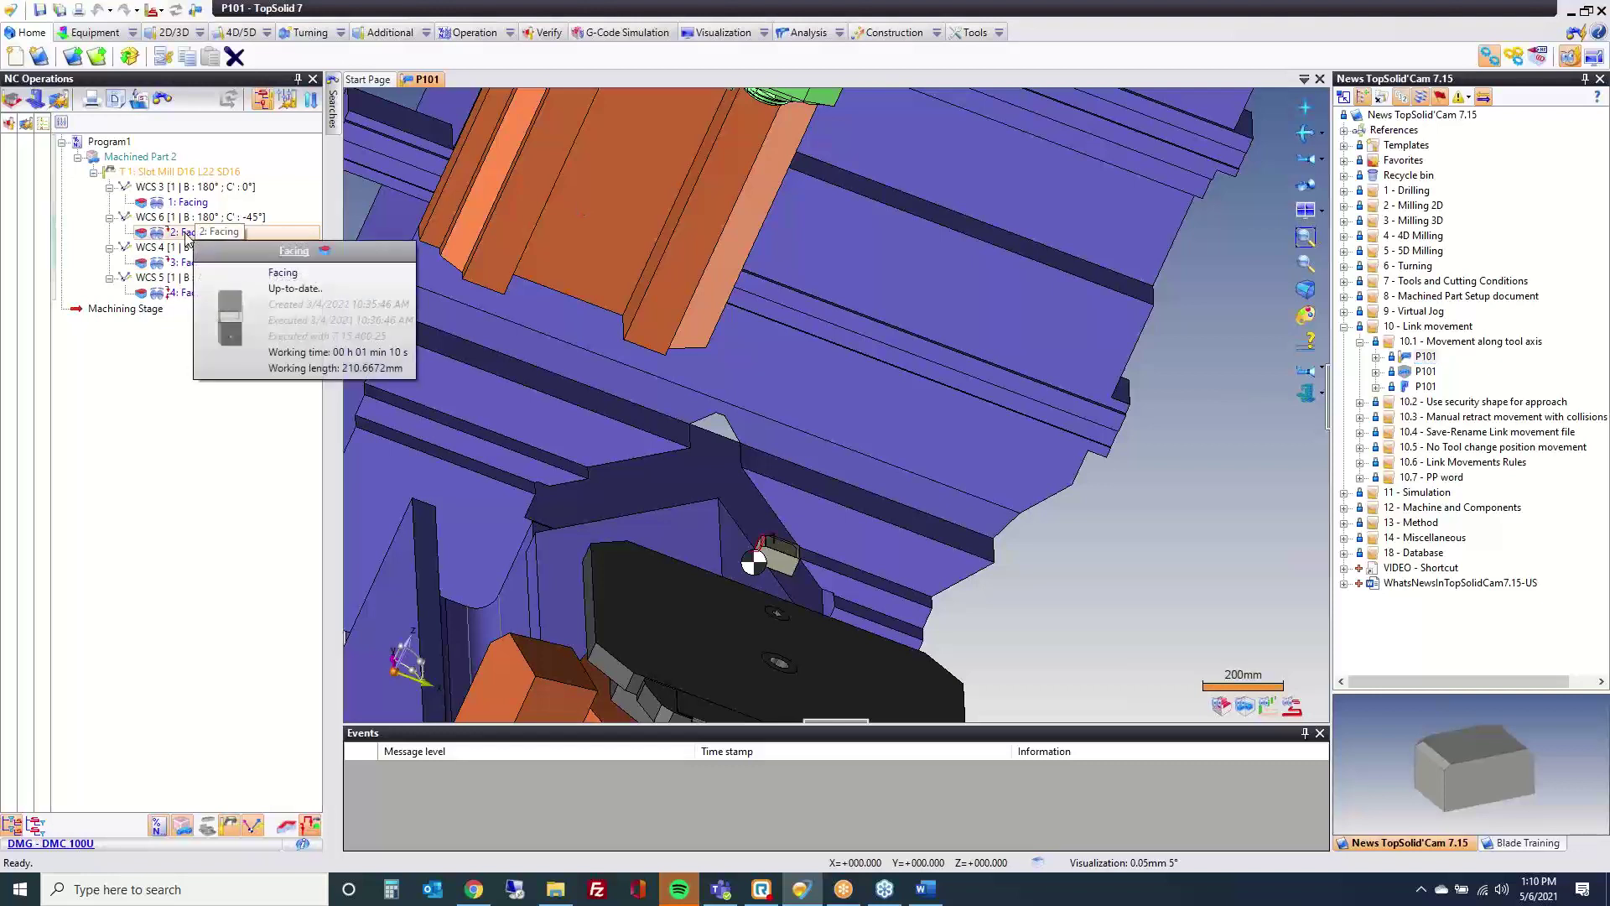
double_click(186, 238)
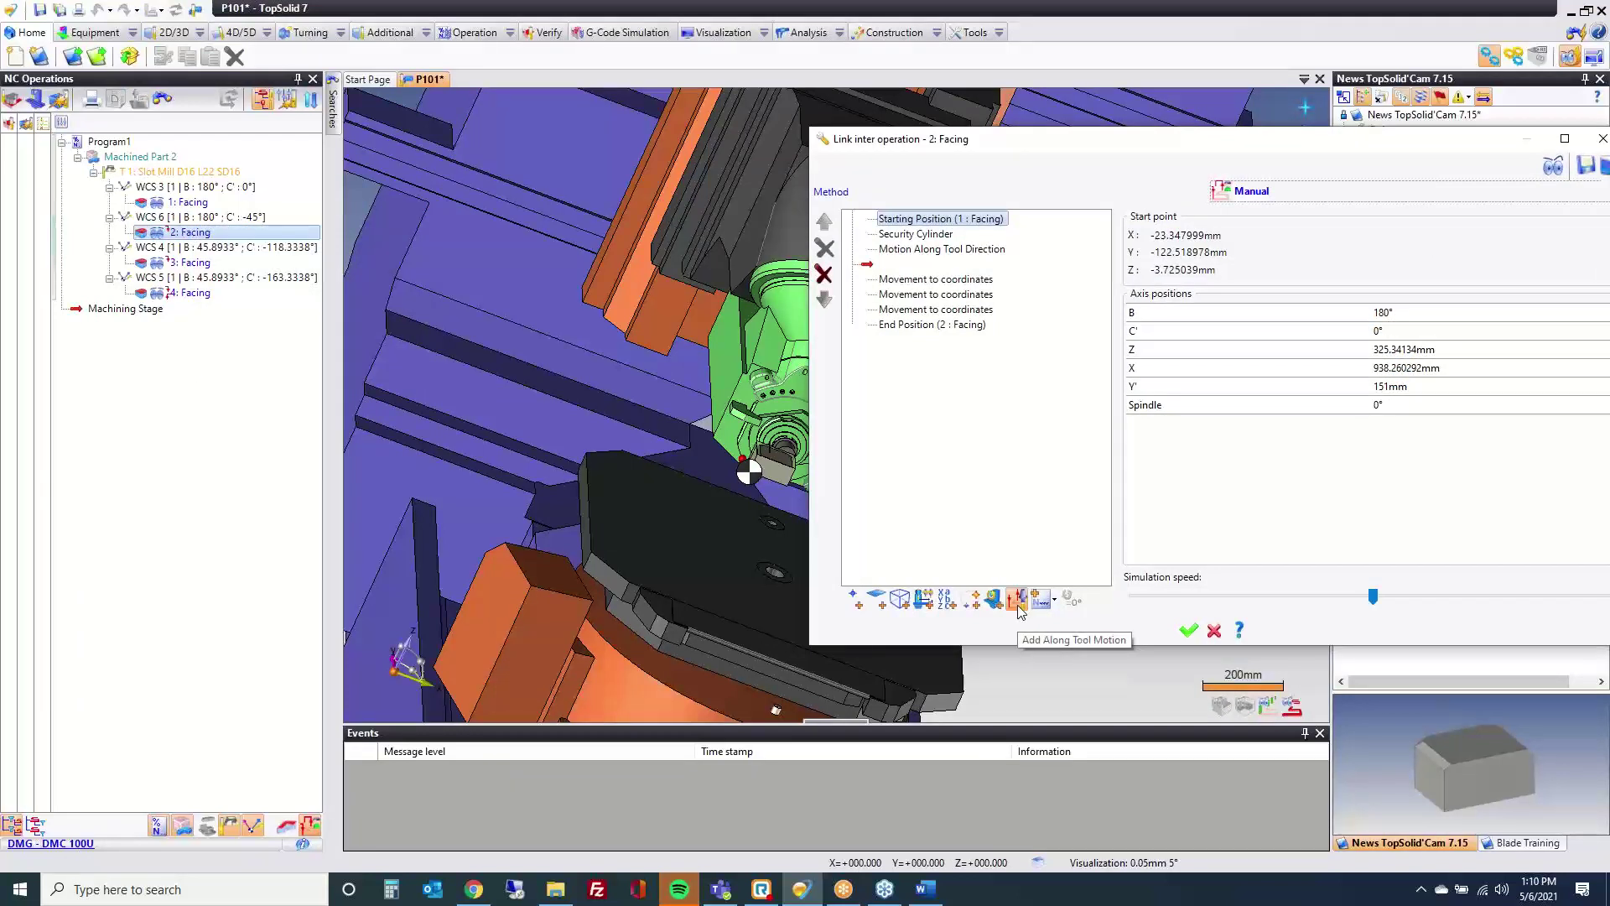
scroll(646, 428, down, 5)
middle_drag(591, 478, 613, 503)
Step: Set the mode of the Motion Along Tool Direction movement to Max
click(939, 252)
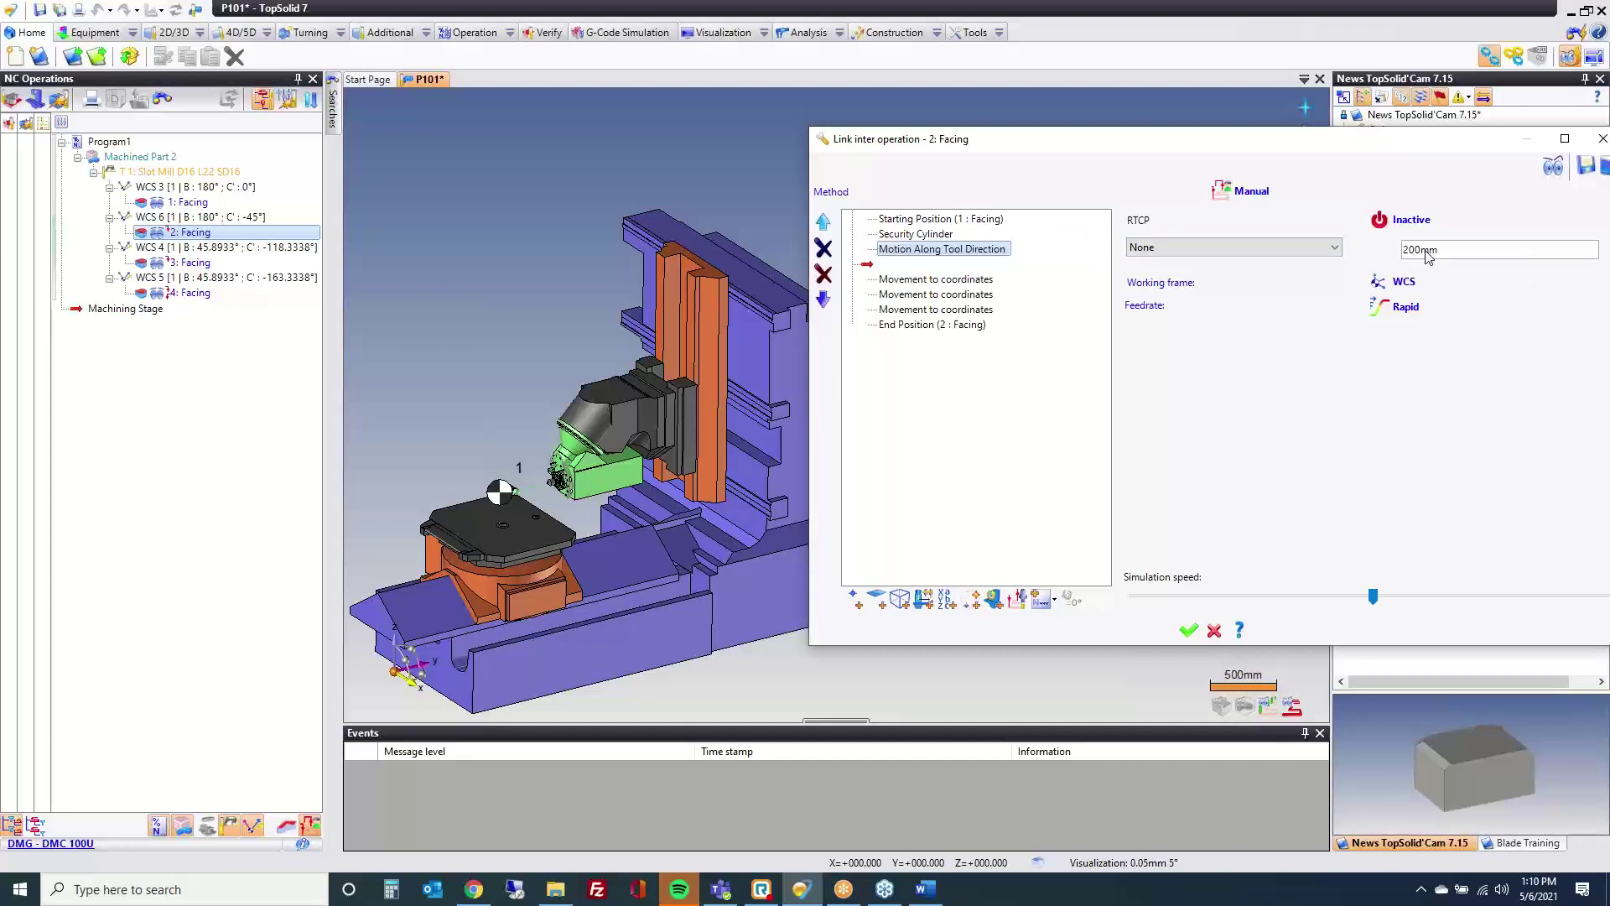
click(1333, 249)
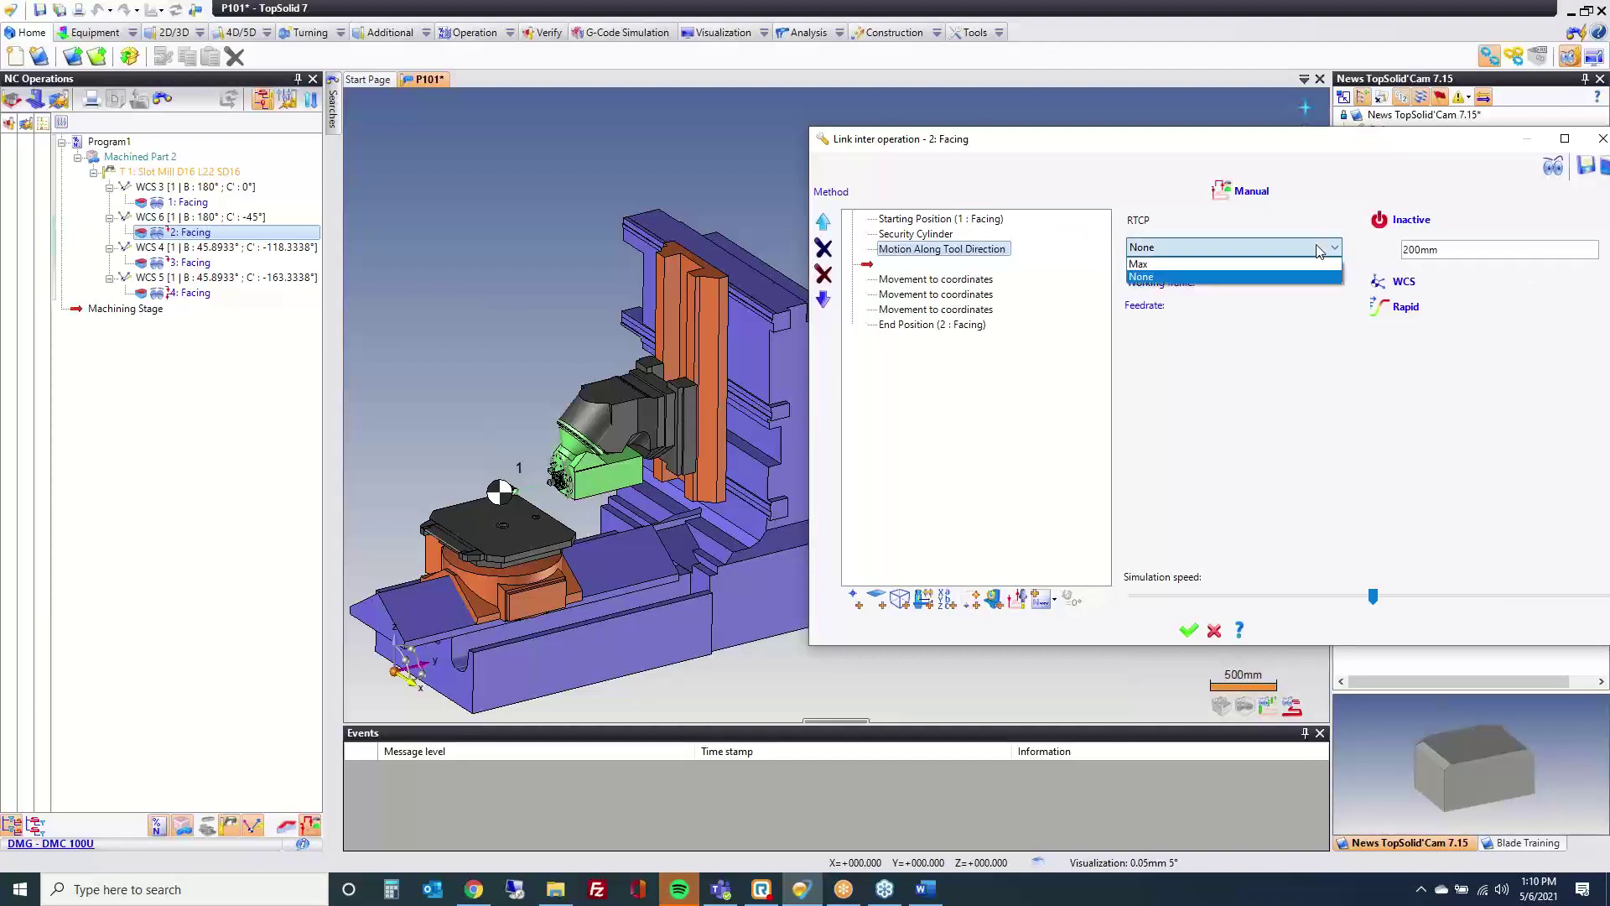
click(1287, 266)
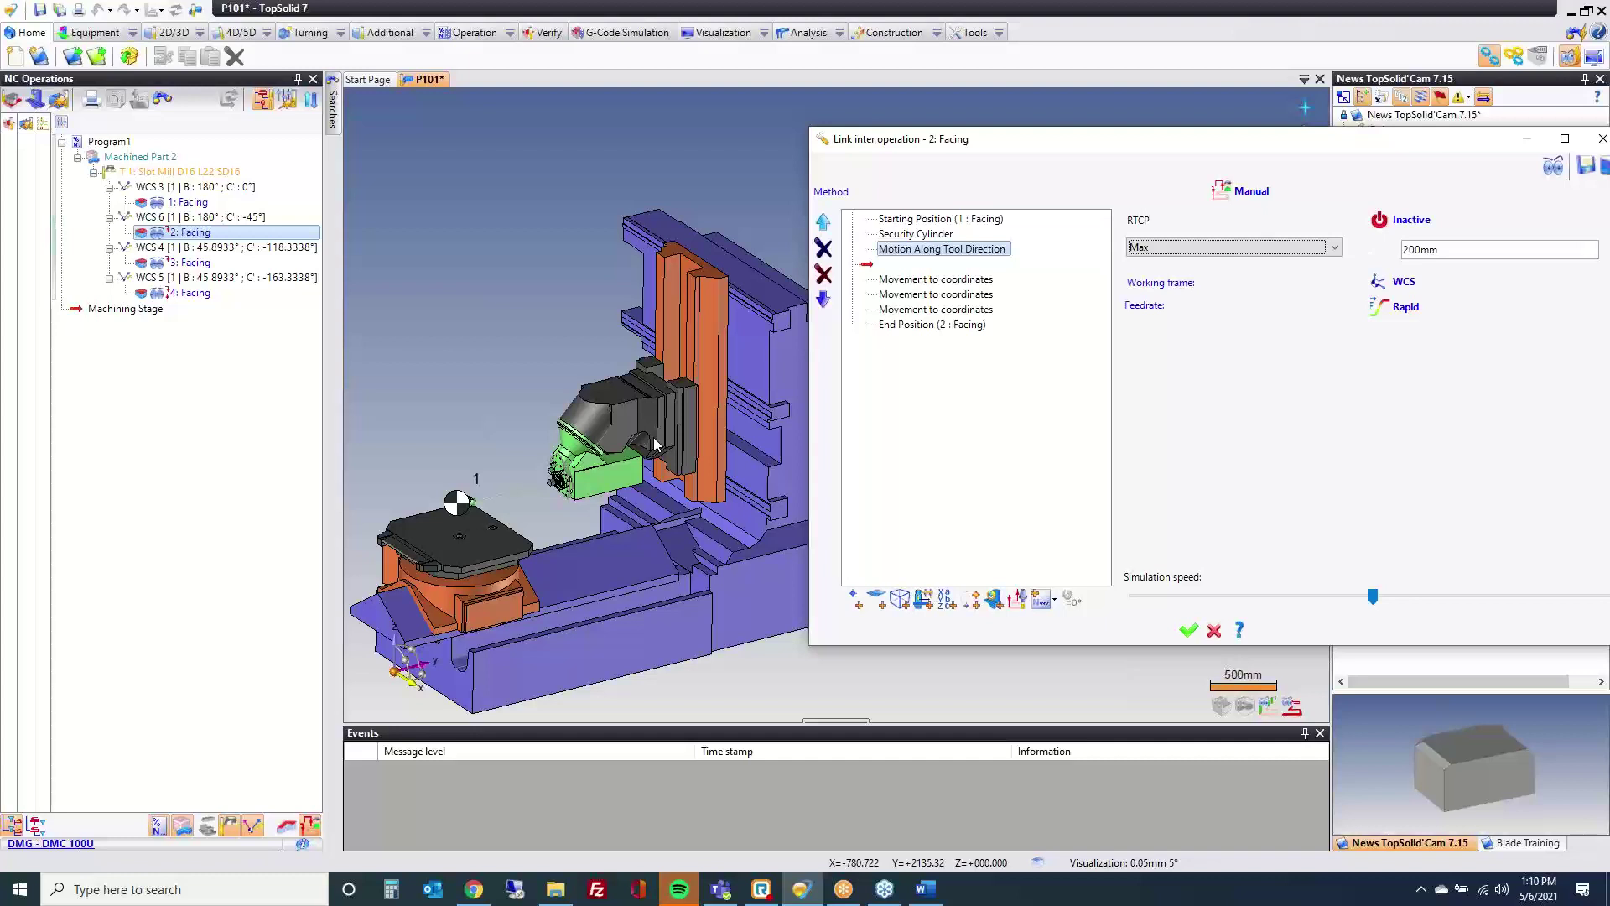
Step: Switch to the What's New document in Word and read how the None and Max modes of movement along the tool axis work
click(926, 889)
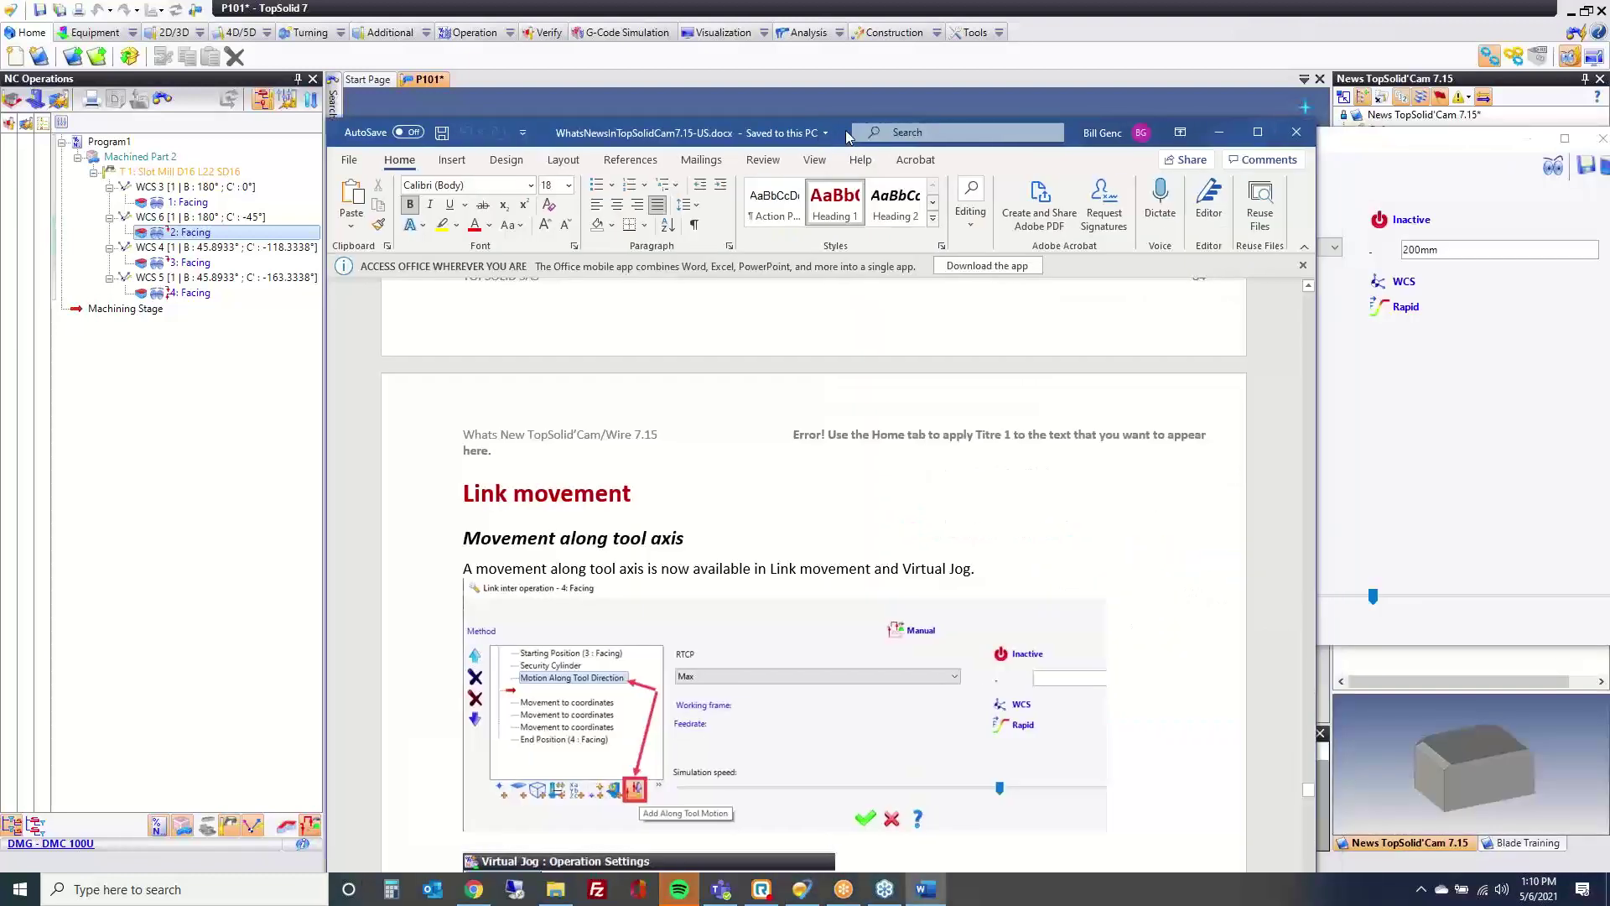
scroll(800, 476, down, 2)
scroll(800, 476, down, 5)
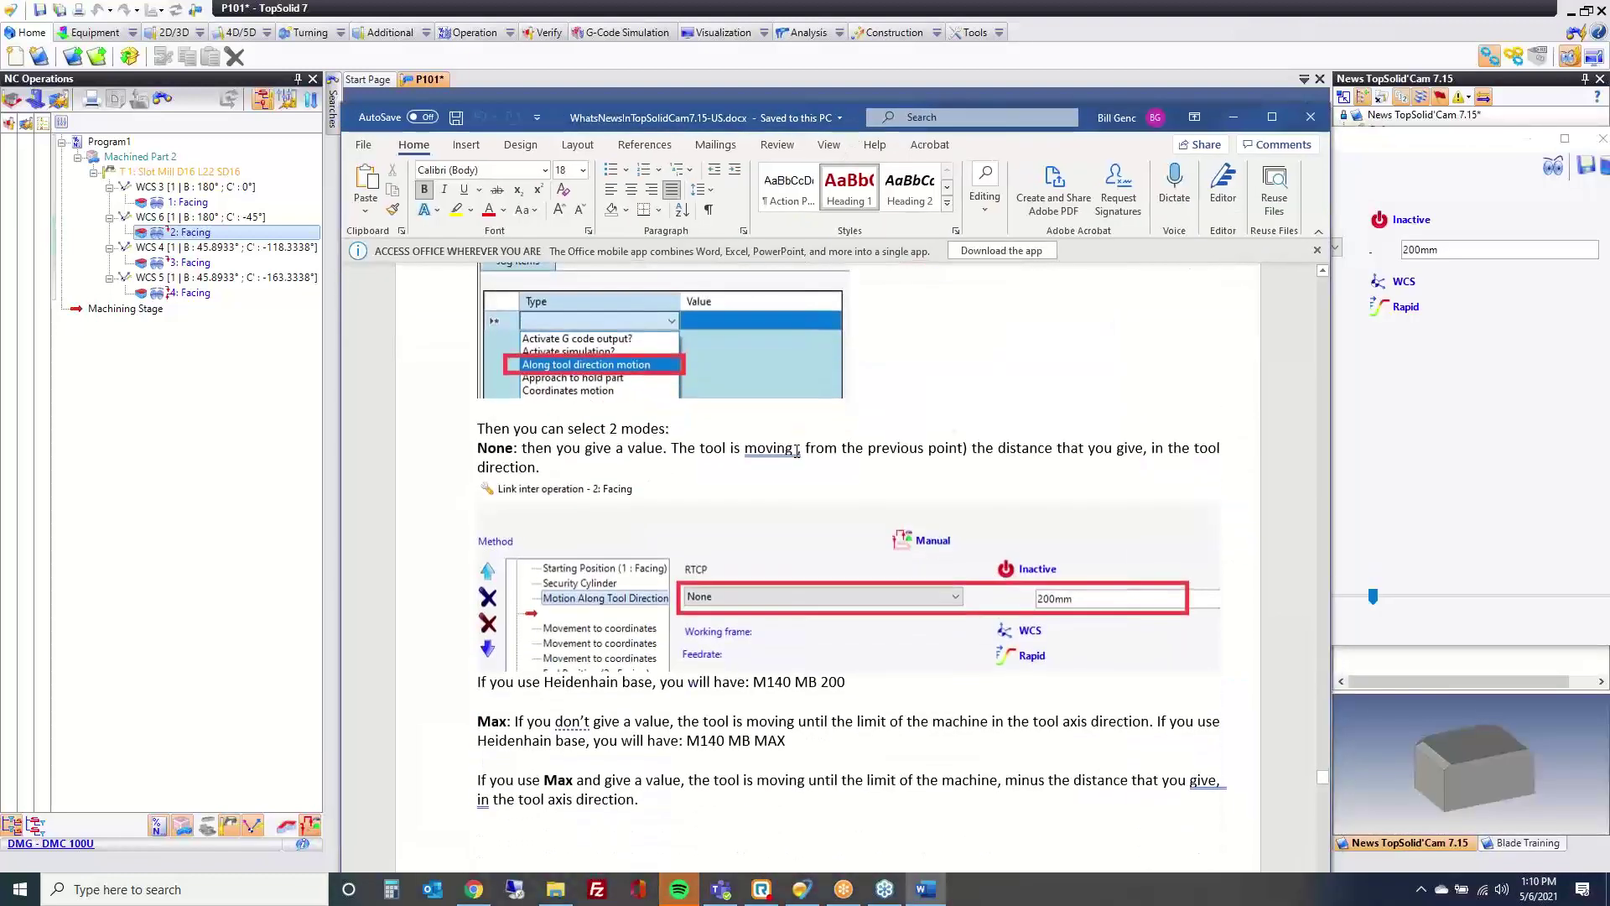
scroll(795, 453, down, 1)
scroll(795, 453, down, 1)
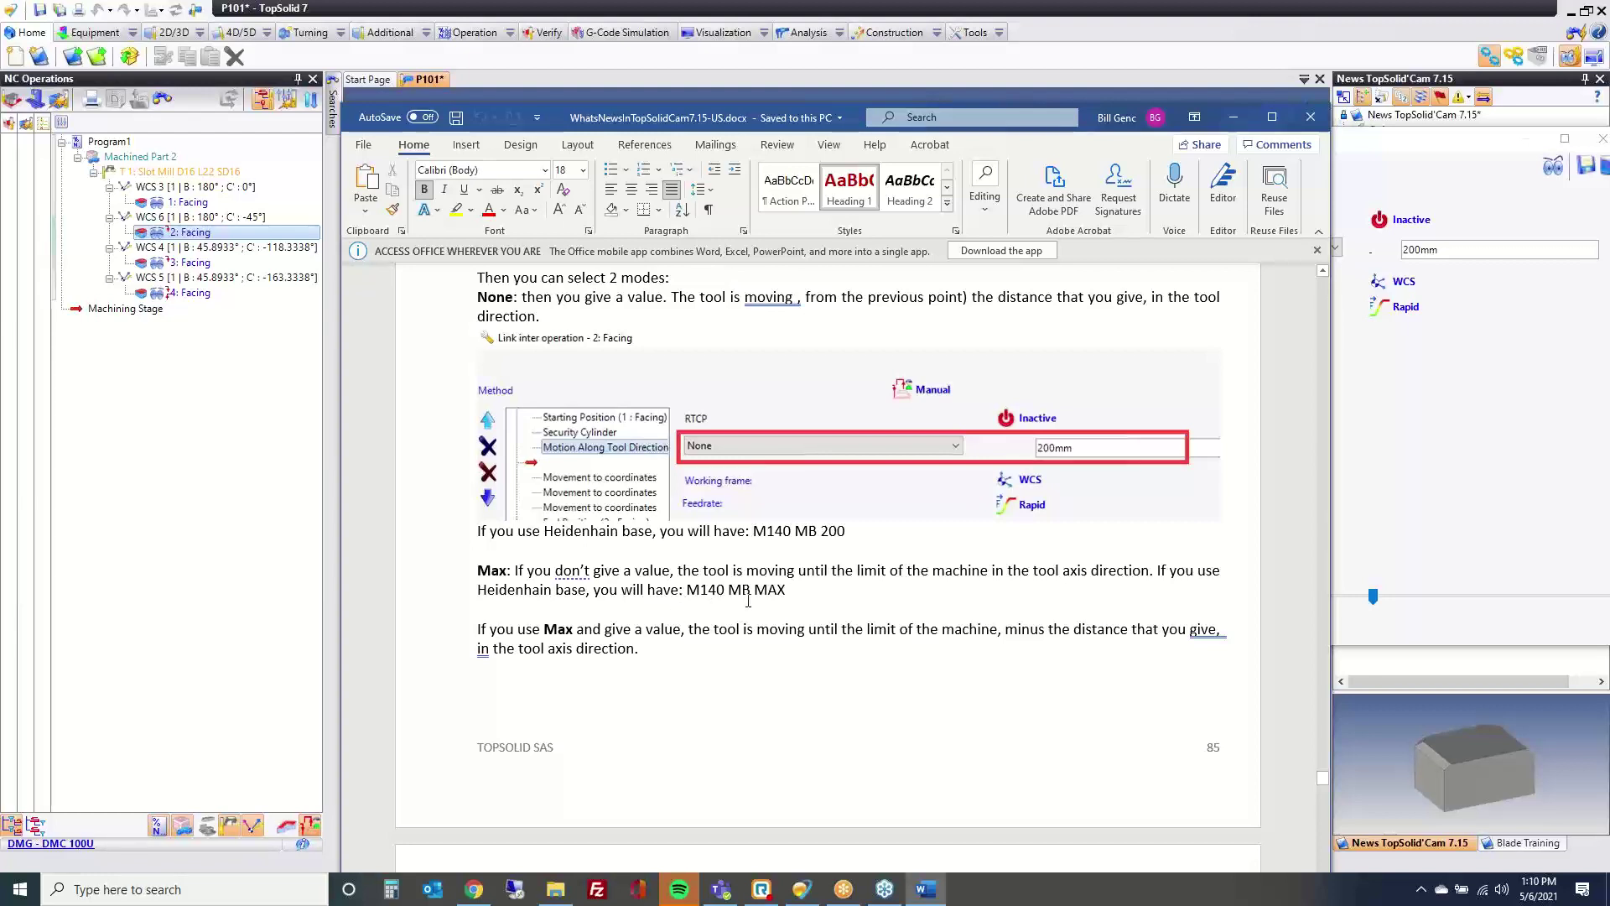
double_click(823, 530)
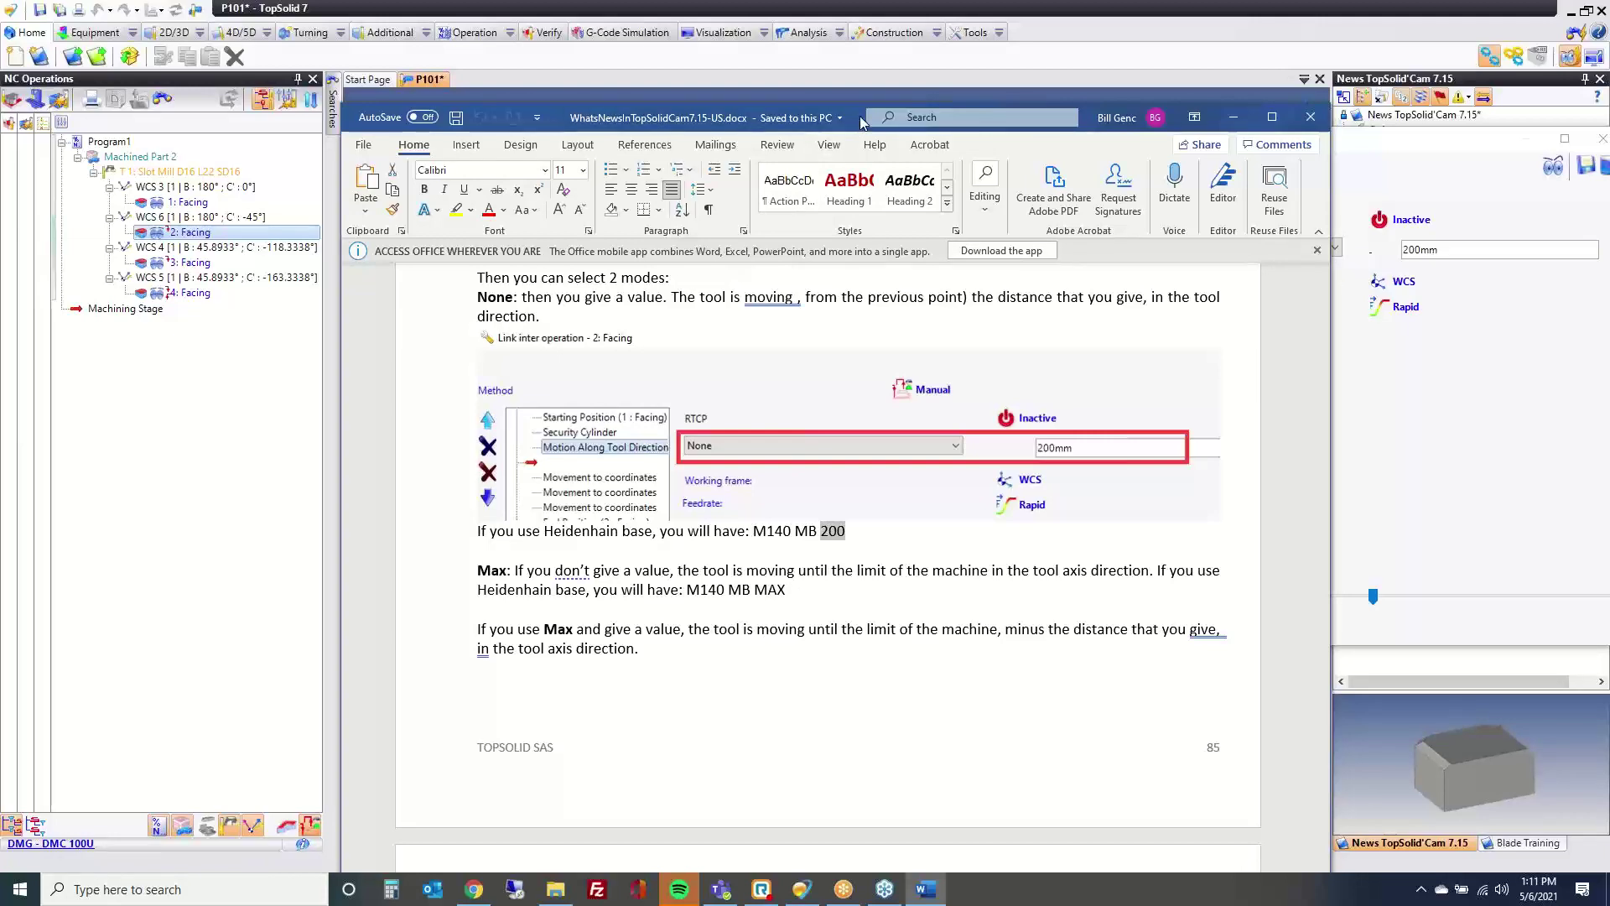
drag(861, 122, 1609, 132)
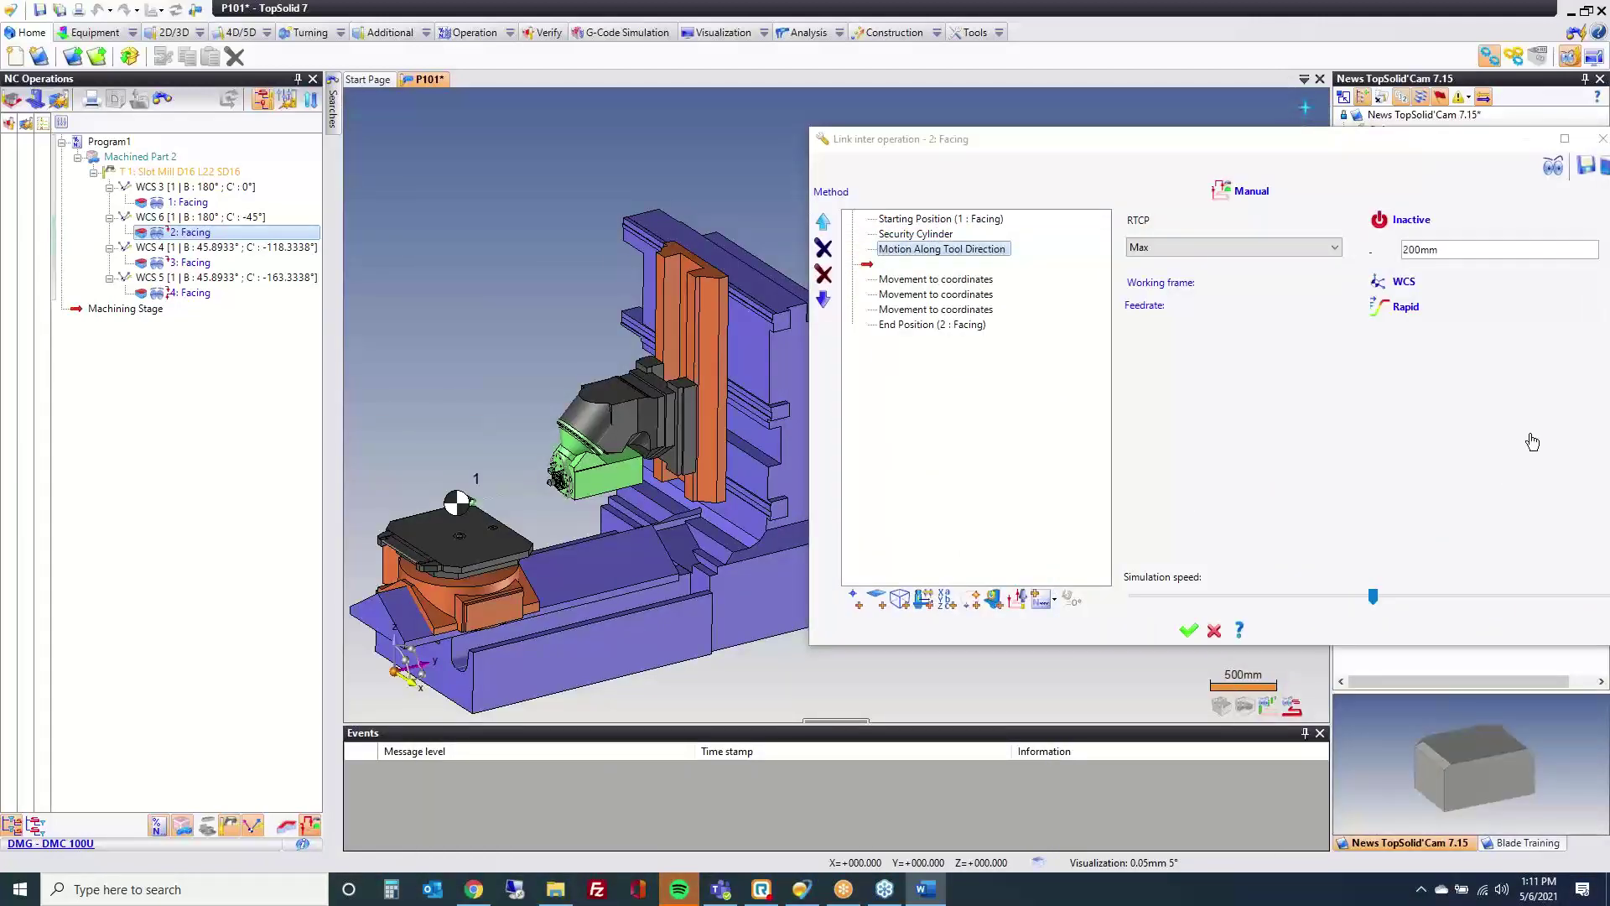
Step: Cancel the link movement edit of 2: Facing and close P101 without saving
drag(1462, 145, 1276, 170)
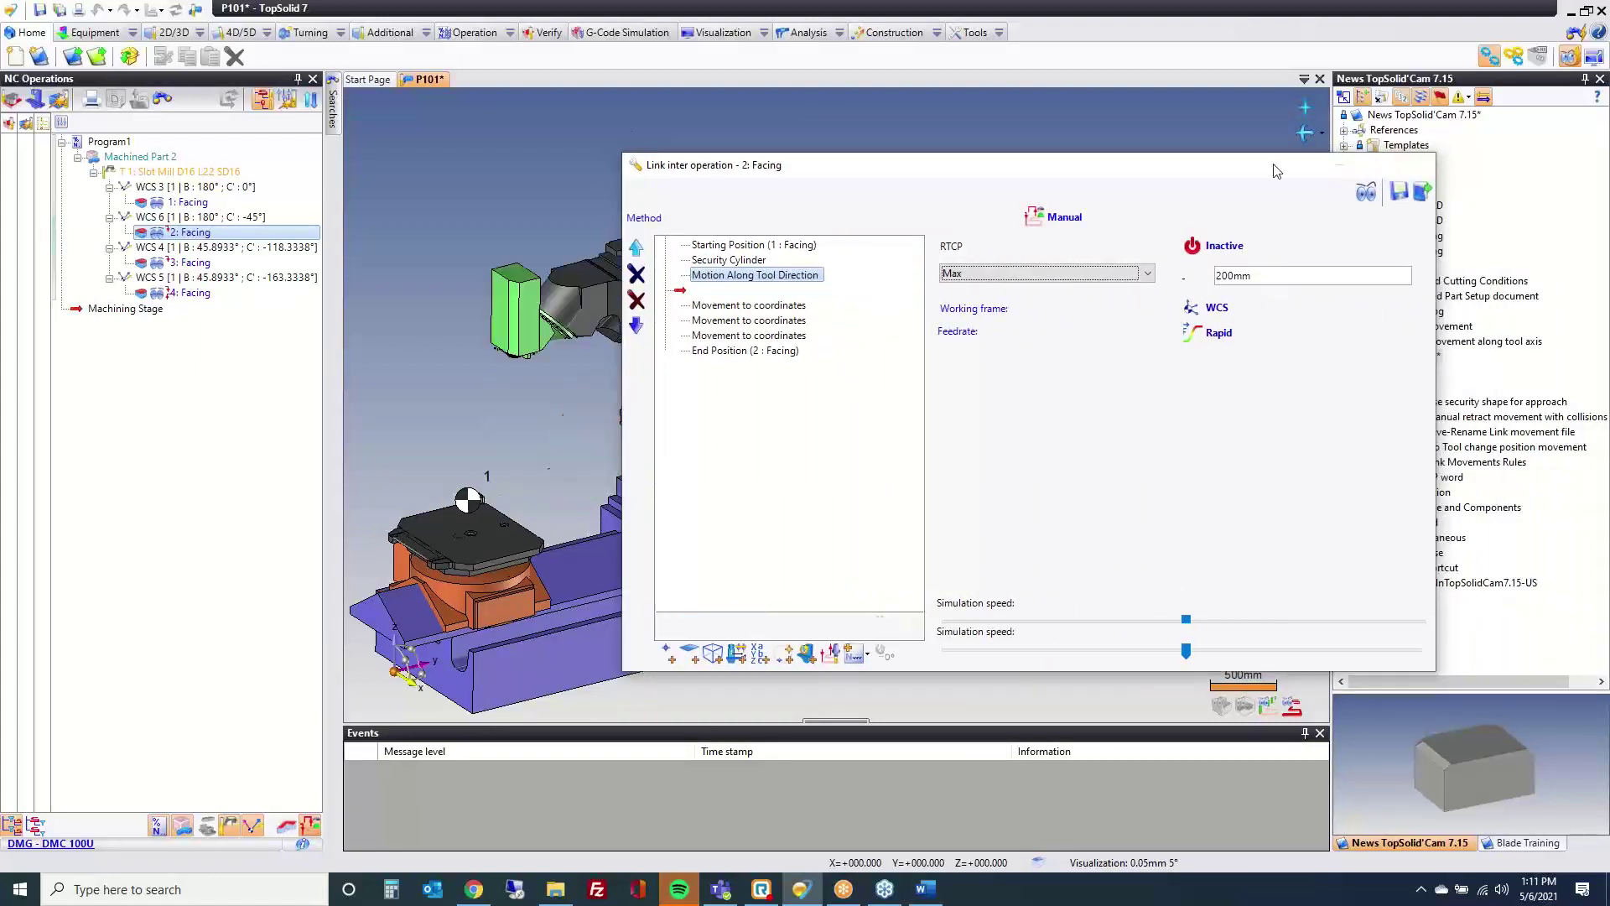
key(Escape)
middle_click(432, 79)
click(828, 487)
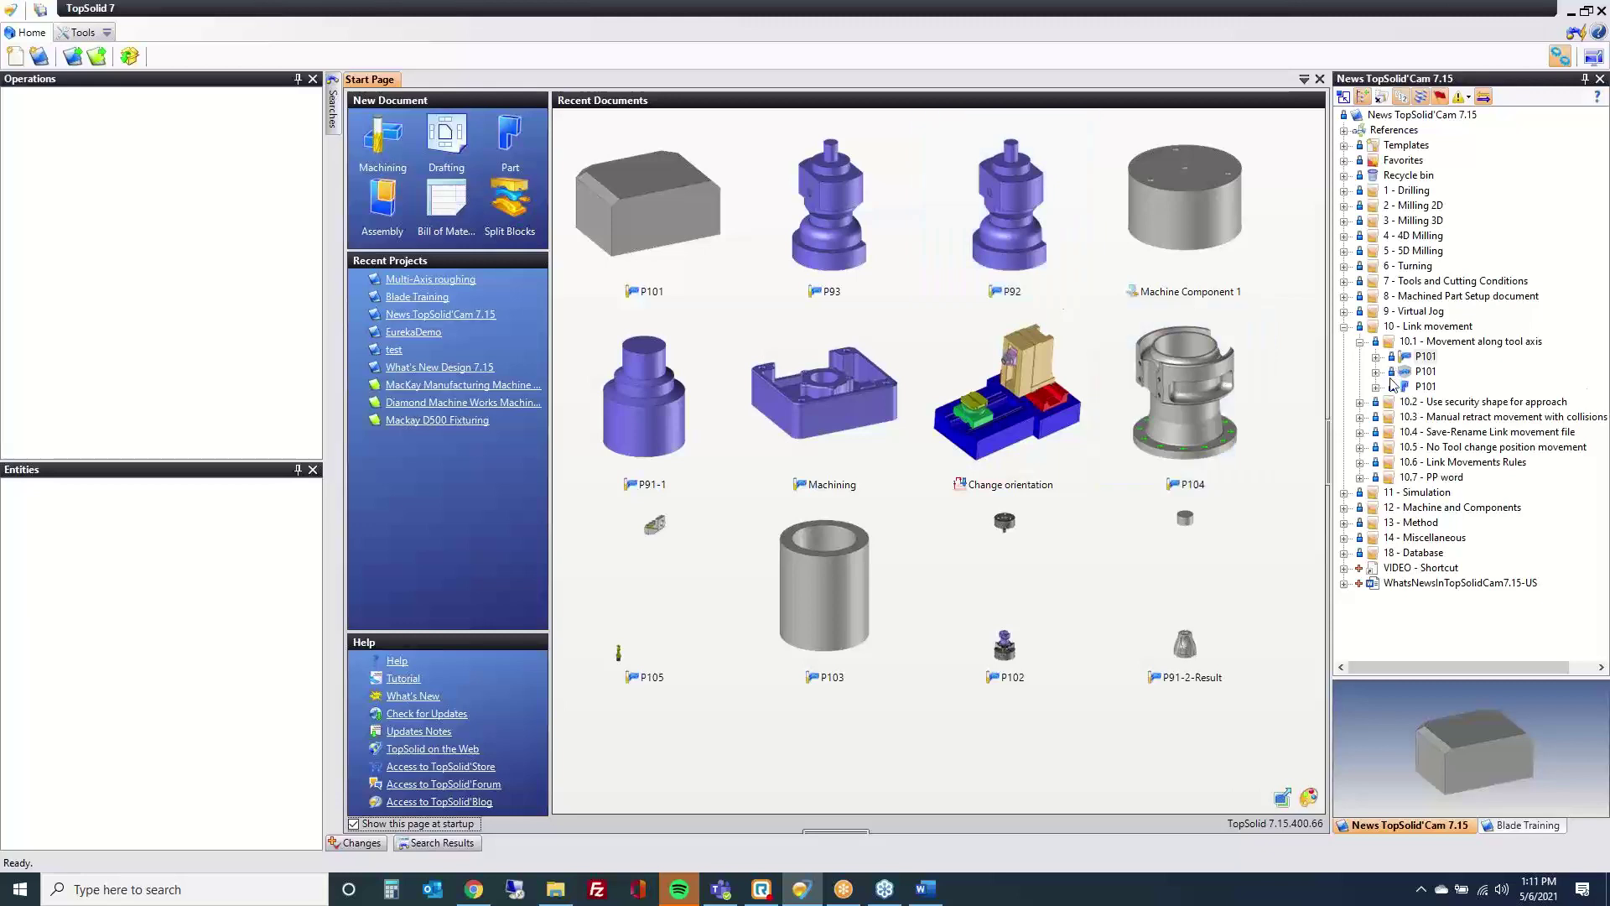
Step: Collapse 10.1, expand 10.2 - Use security shape for approach and open the P102 machining document
click(1362, 342)
click(1360, 357)
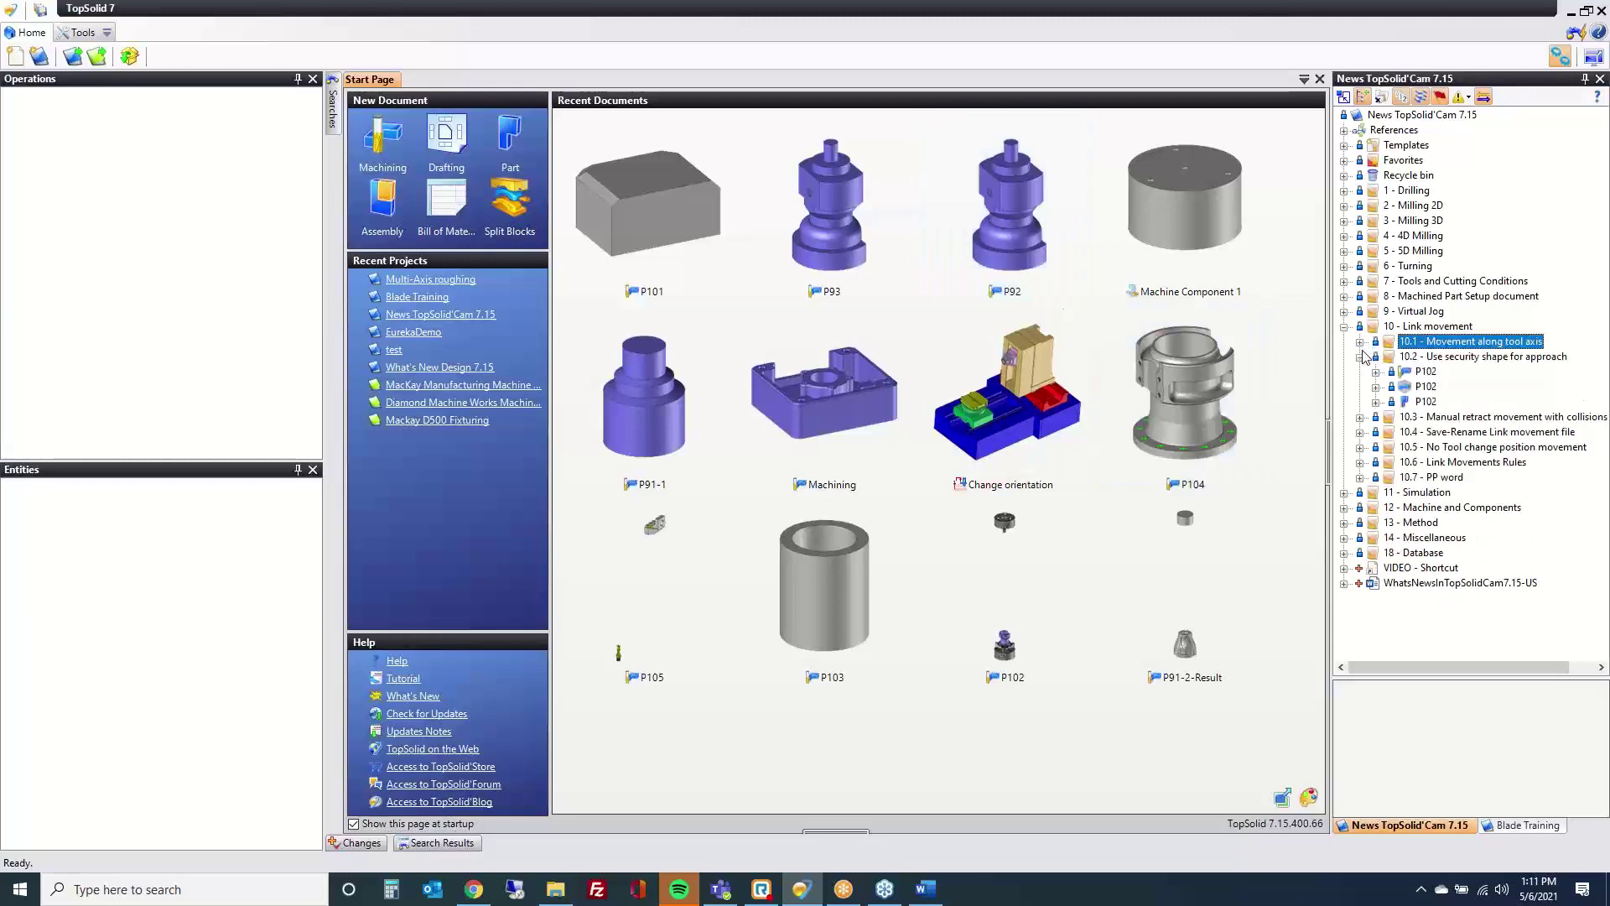
double_click(1425, 372)
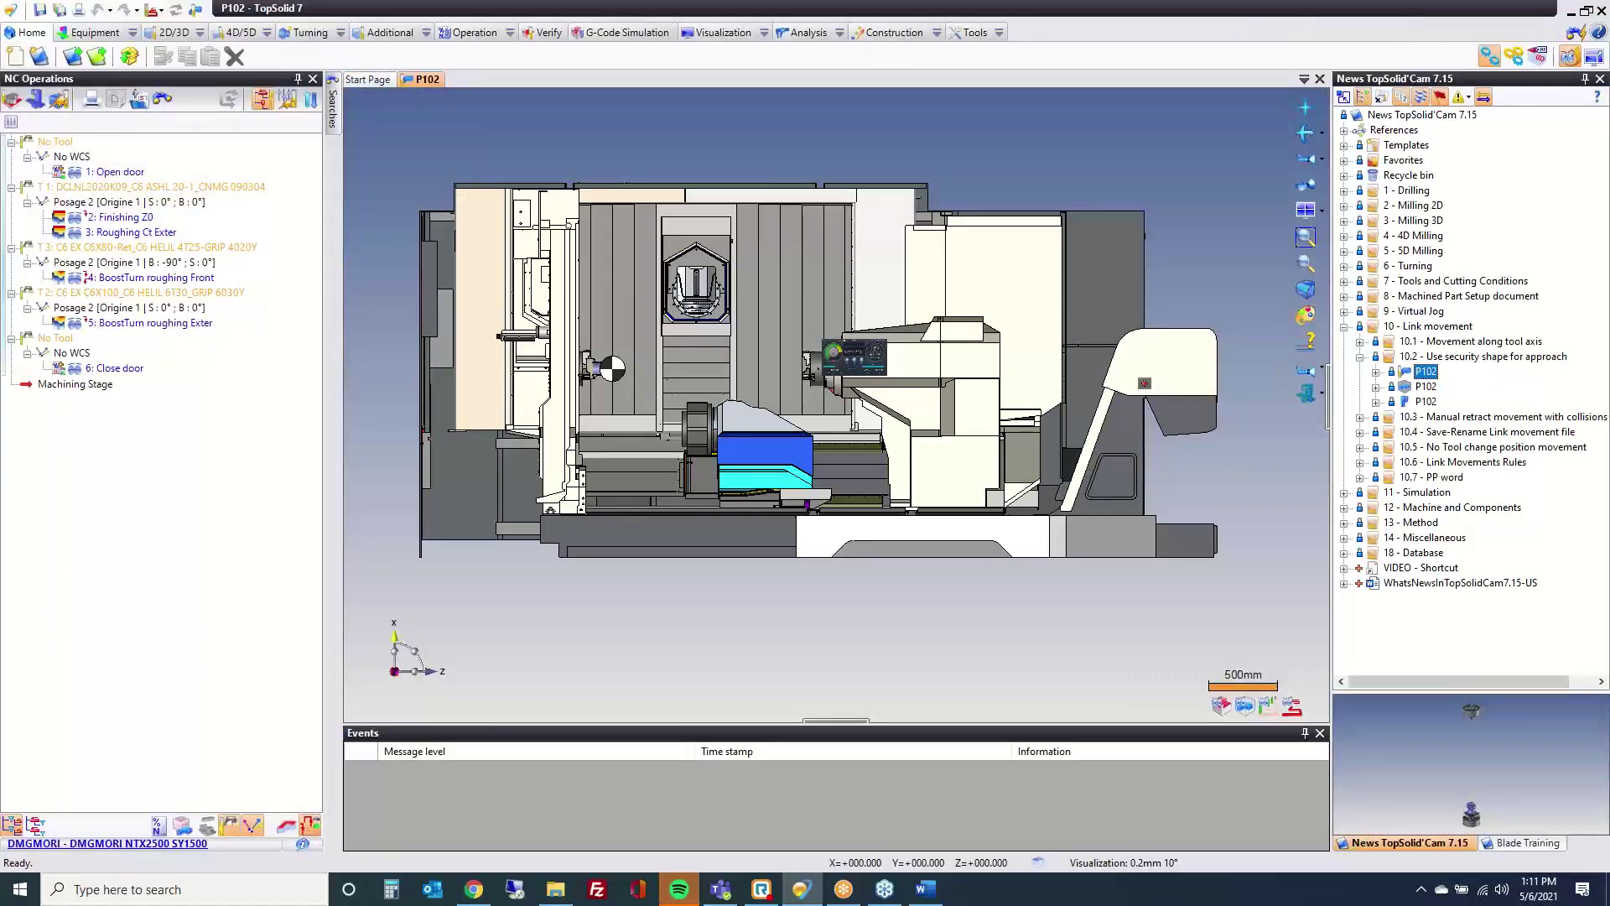
Step: Open the link from change tool position of 2: Finishing Z0 for editing, with the spindle and part in clear view
click(134, 217)
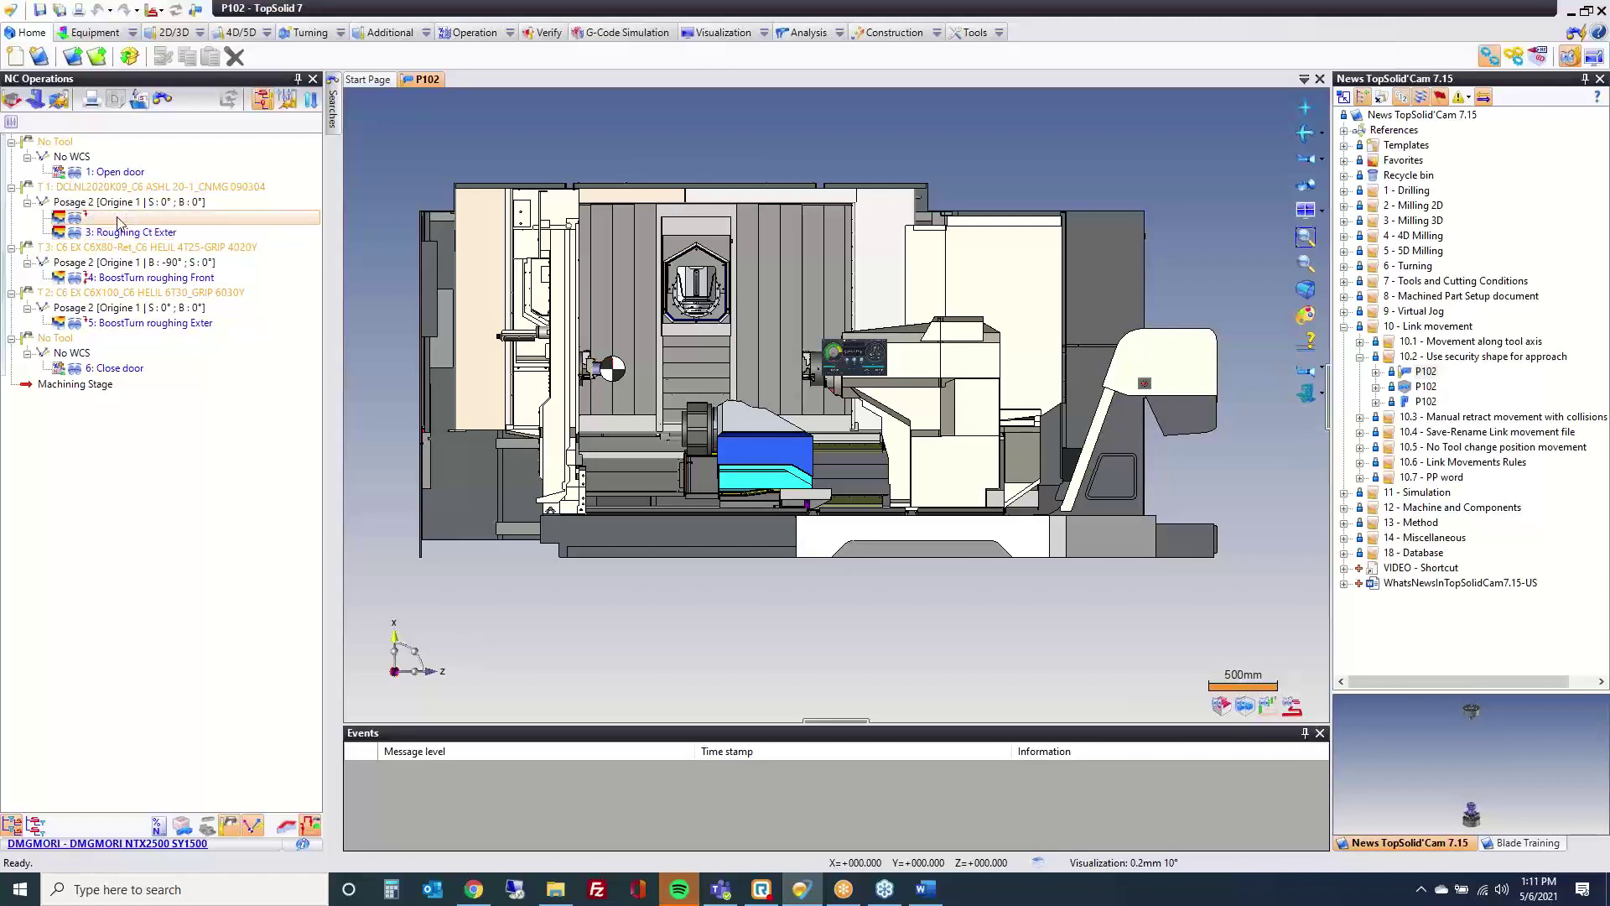
mouse_move(144, 235)
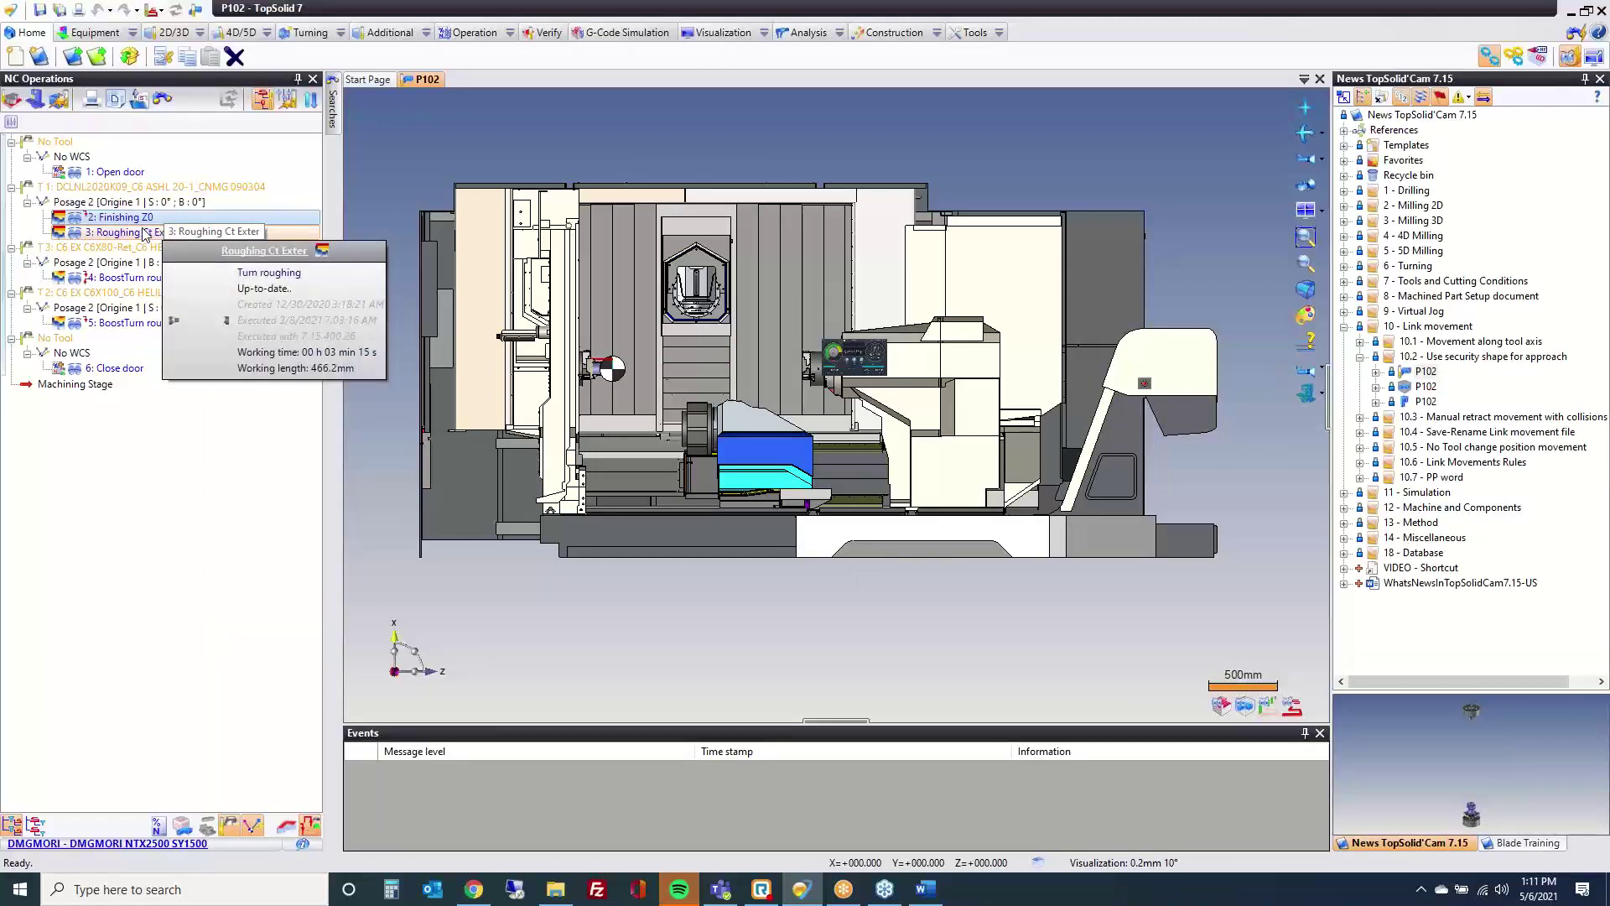
double_click(90, 217)
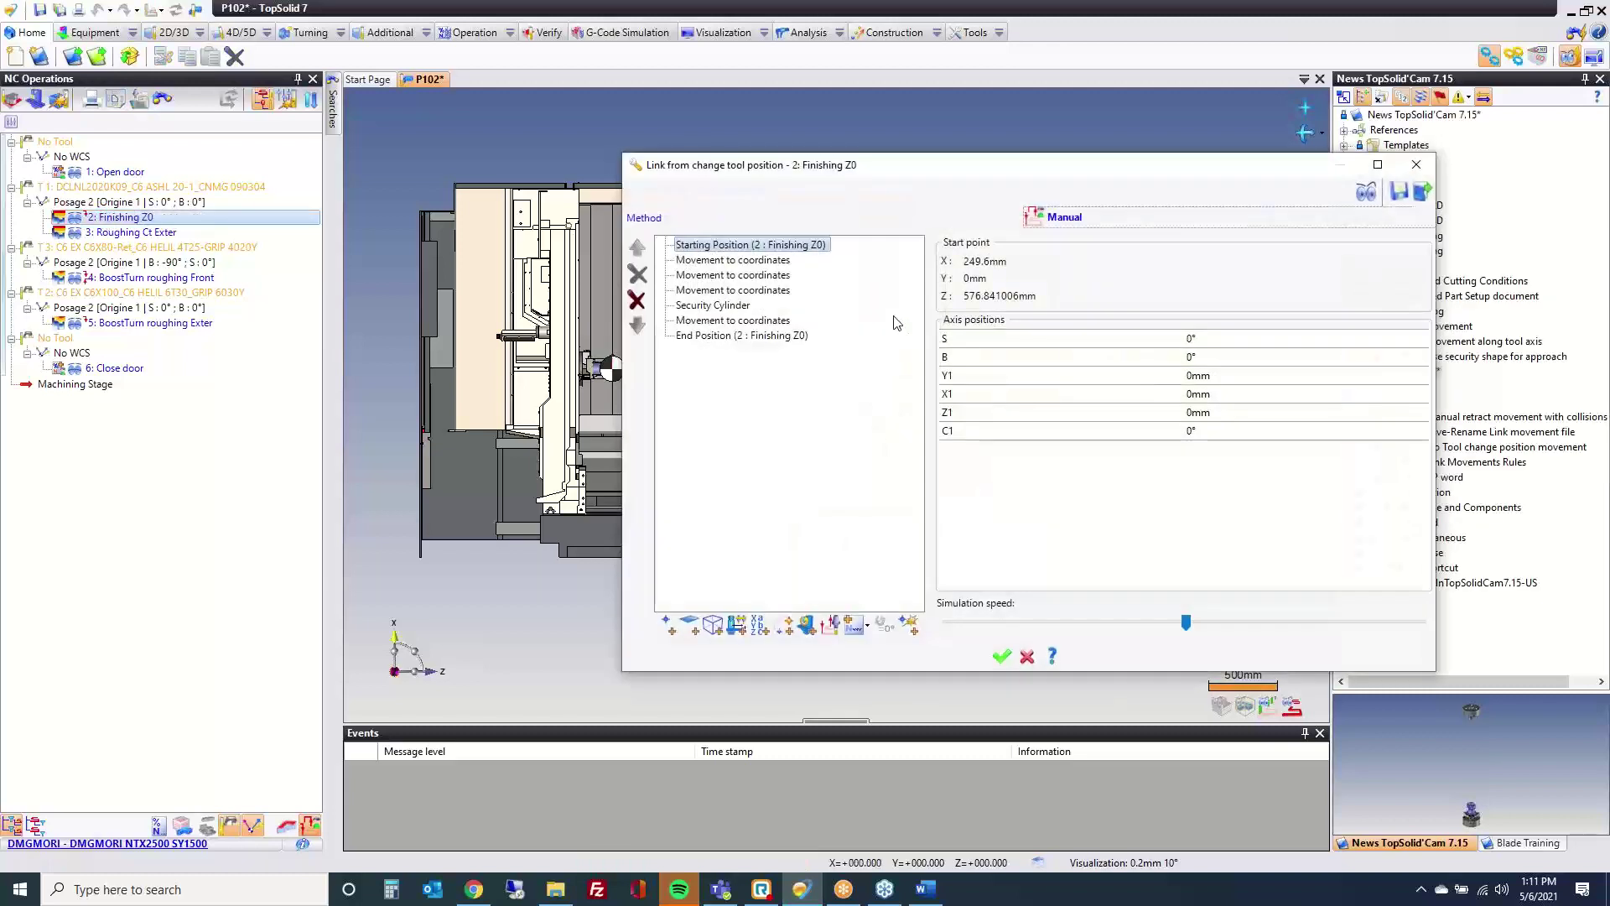
drag(797, 178, 1031, 174)
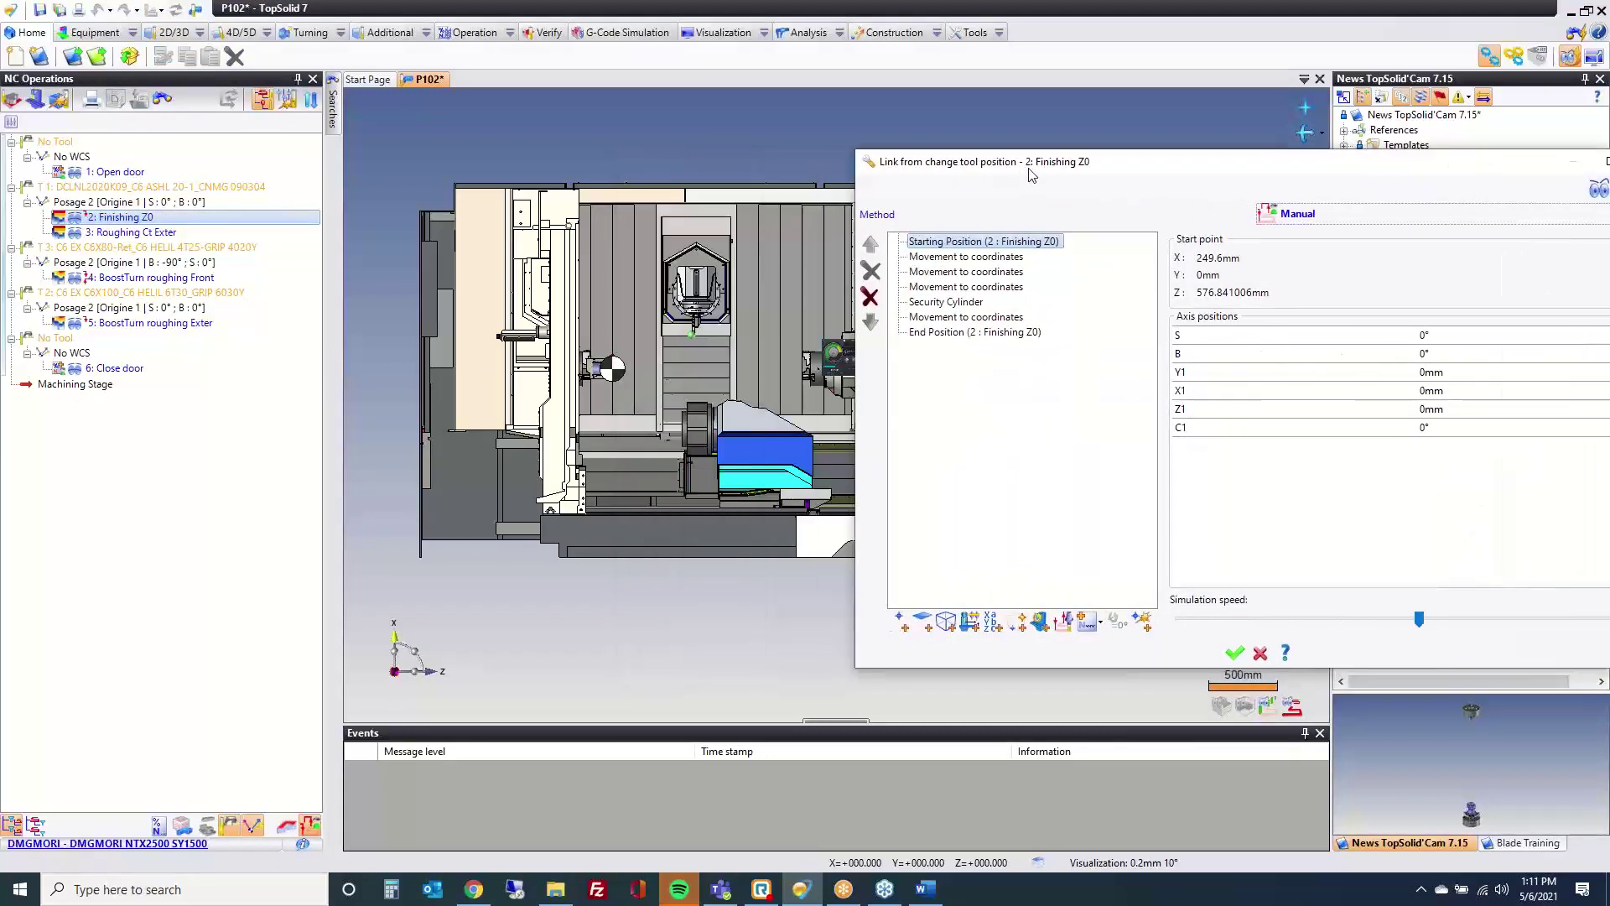
scroll(641, 317, up, 5)
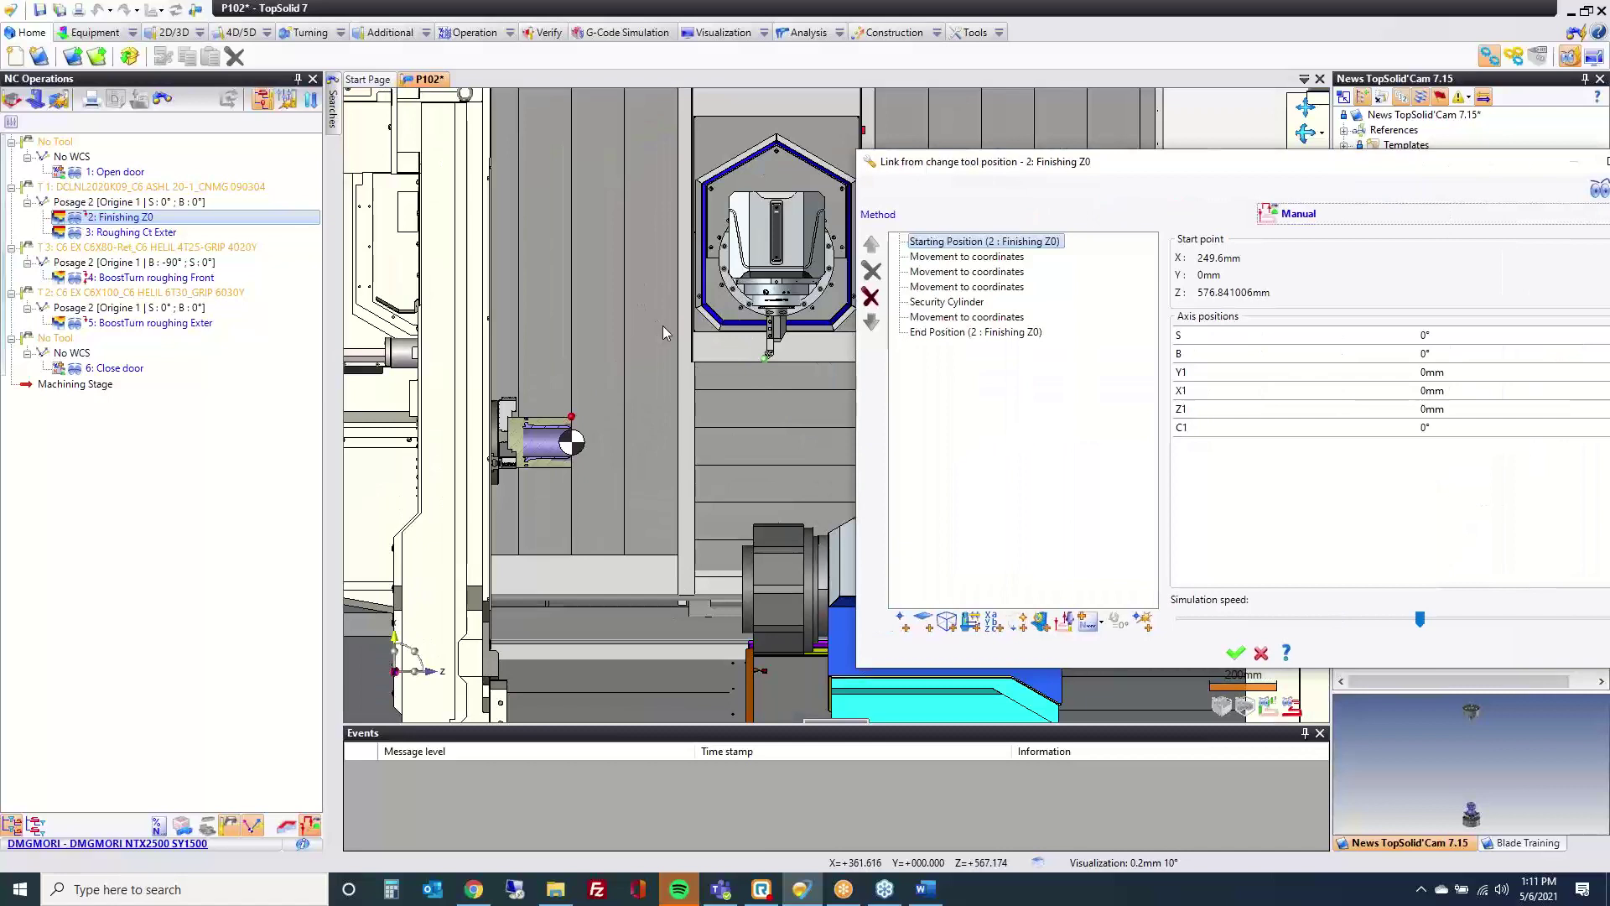
Step: Examine the three coordinate movements and the Security Cylinder movement of the Finishing Z0 link in sequence
click(988, 261)
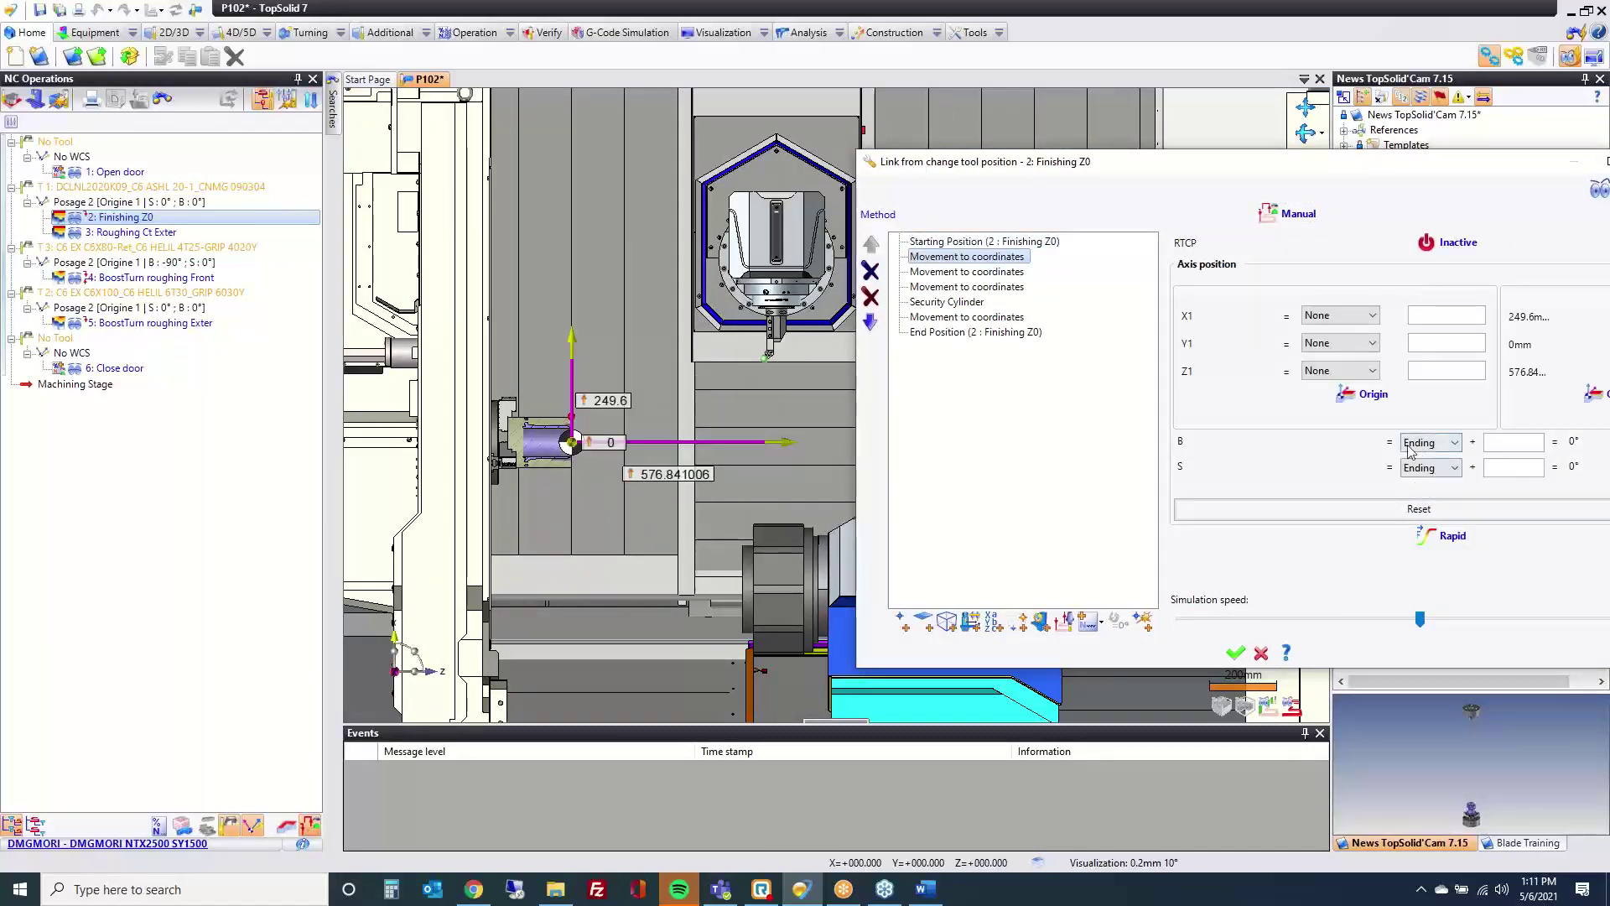
click(956, 272)
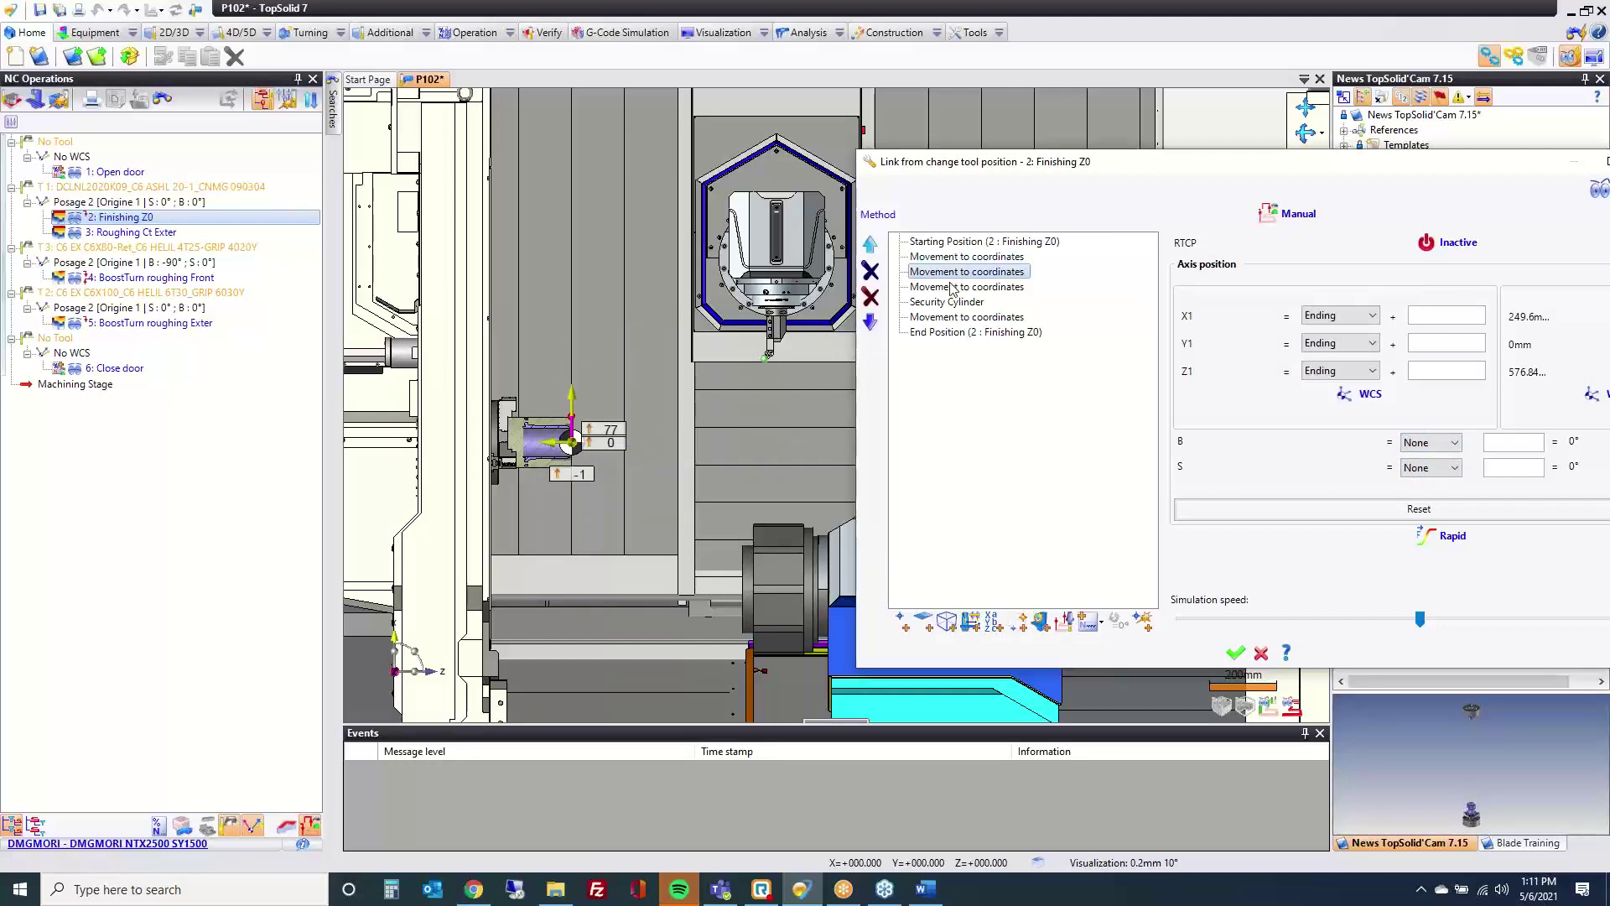
click(950, 287)
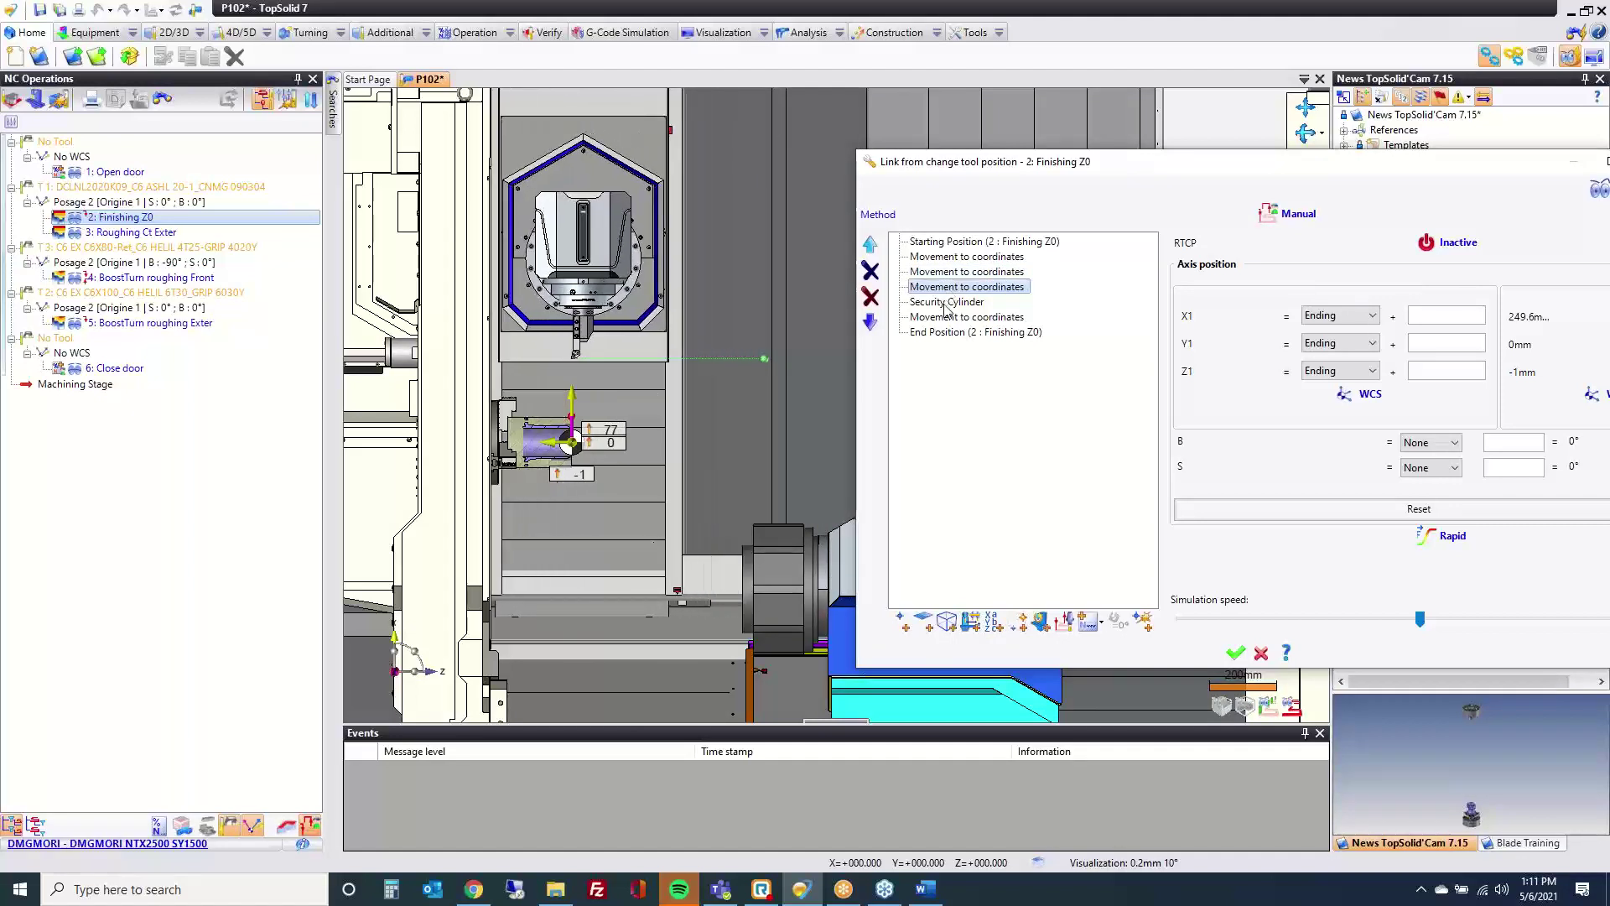
click(946, 304)
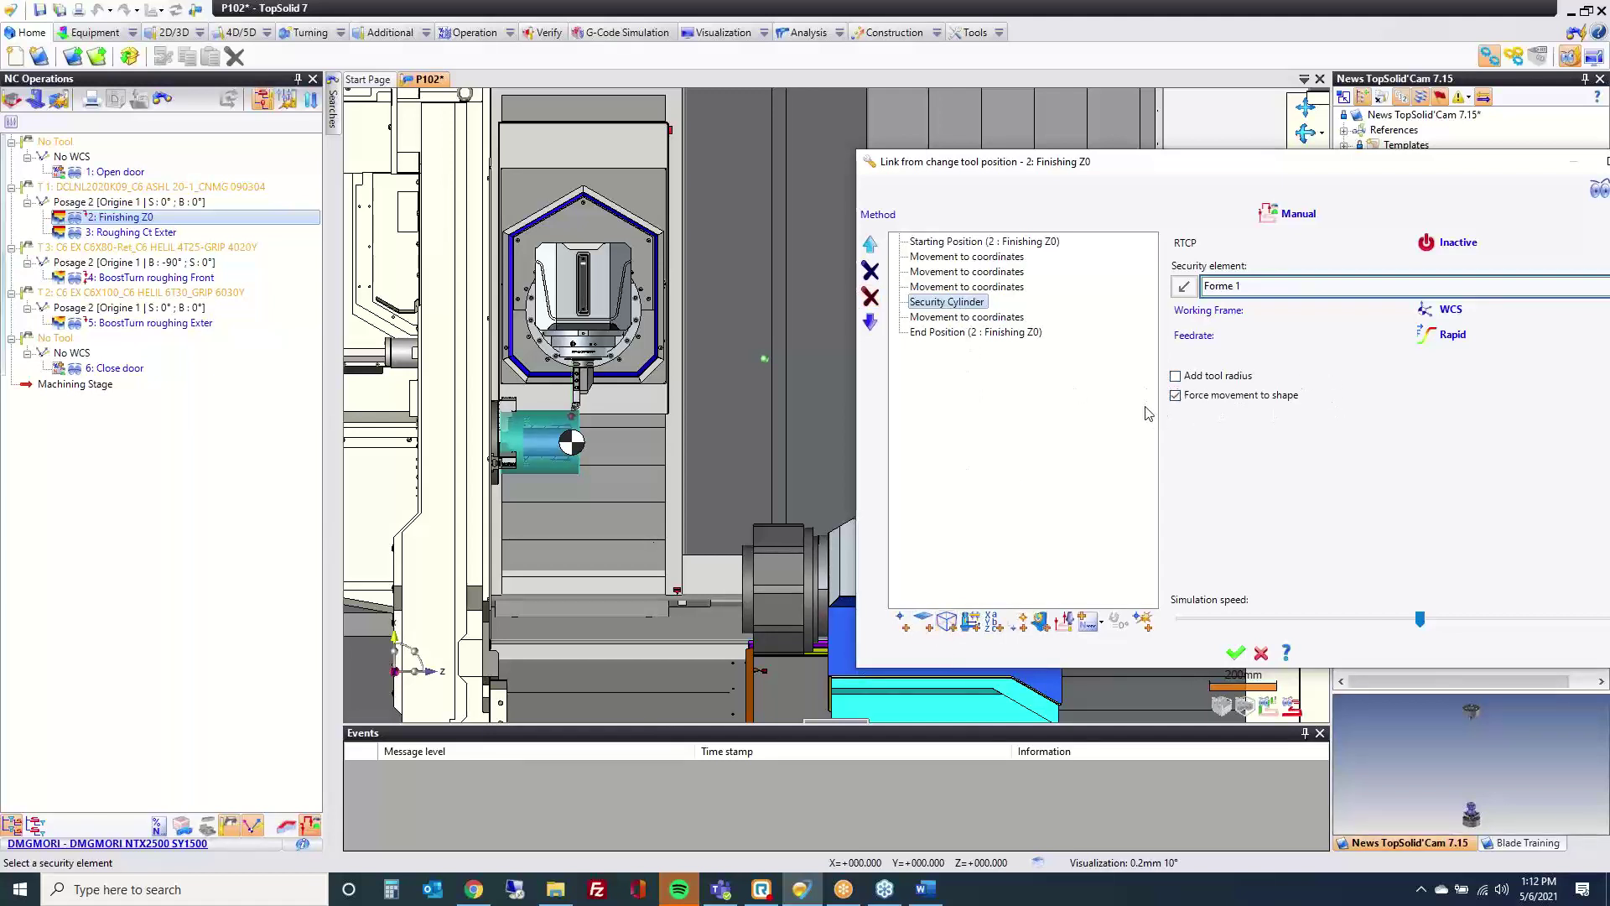
Step: Turn Force movement to shape off and on again for the Security Cylinder and compare its position with the preceding movement
click(1178, 397)
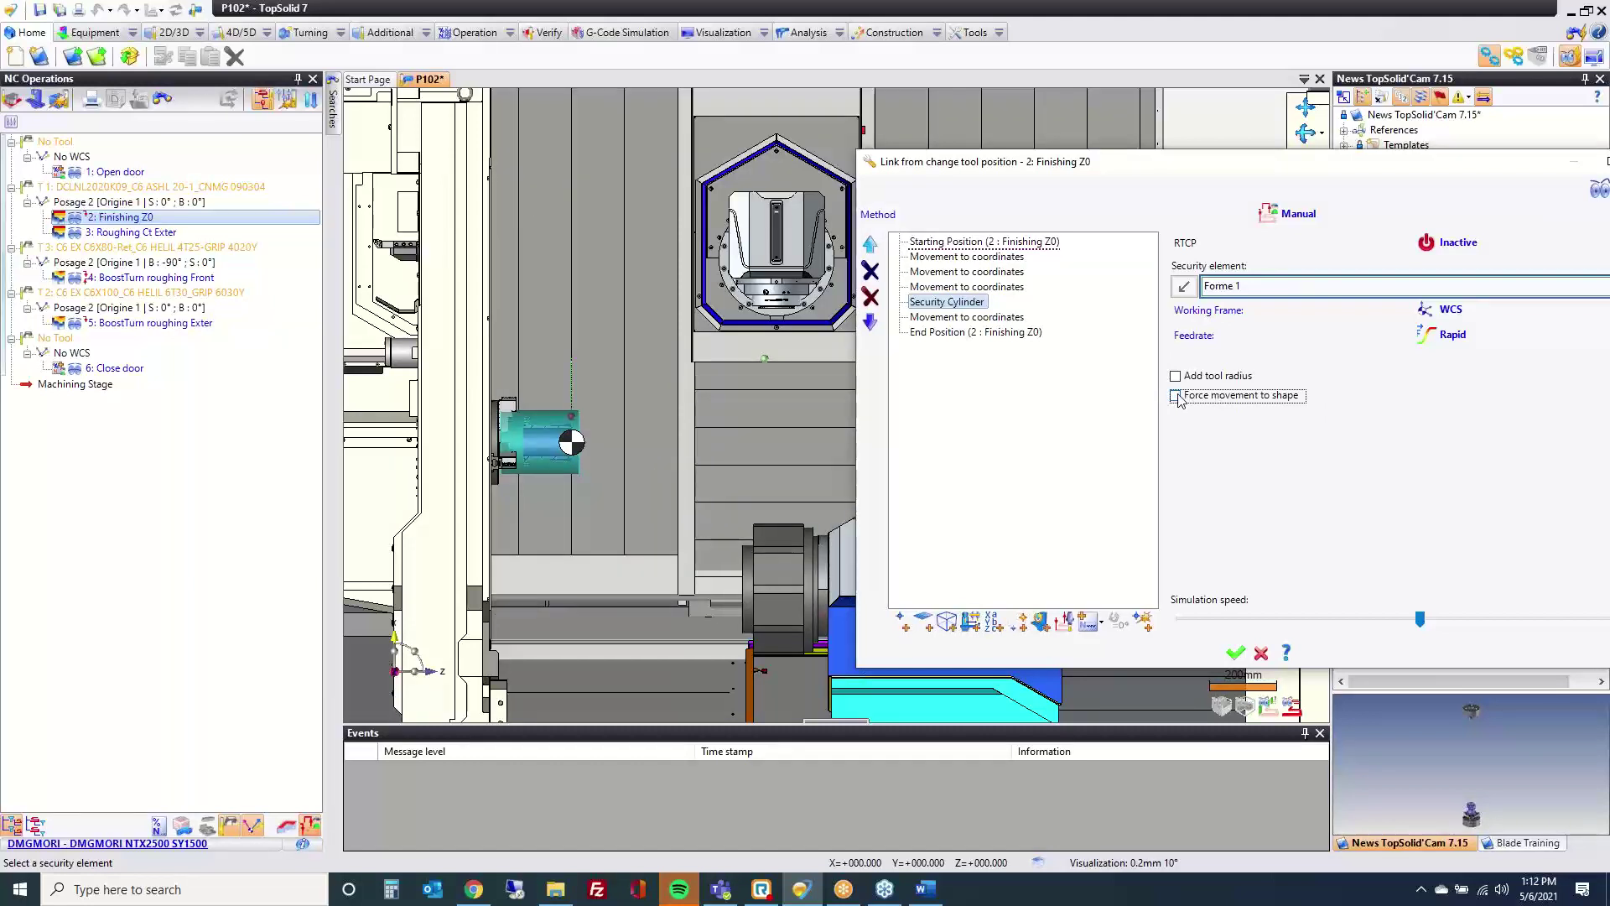
click(1175, 395)
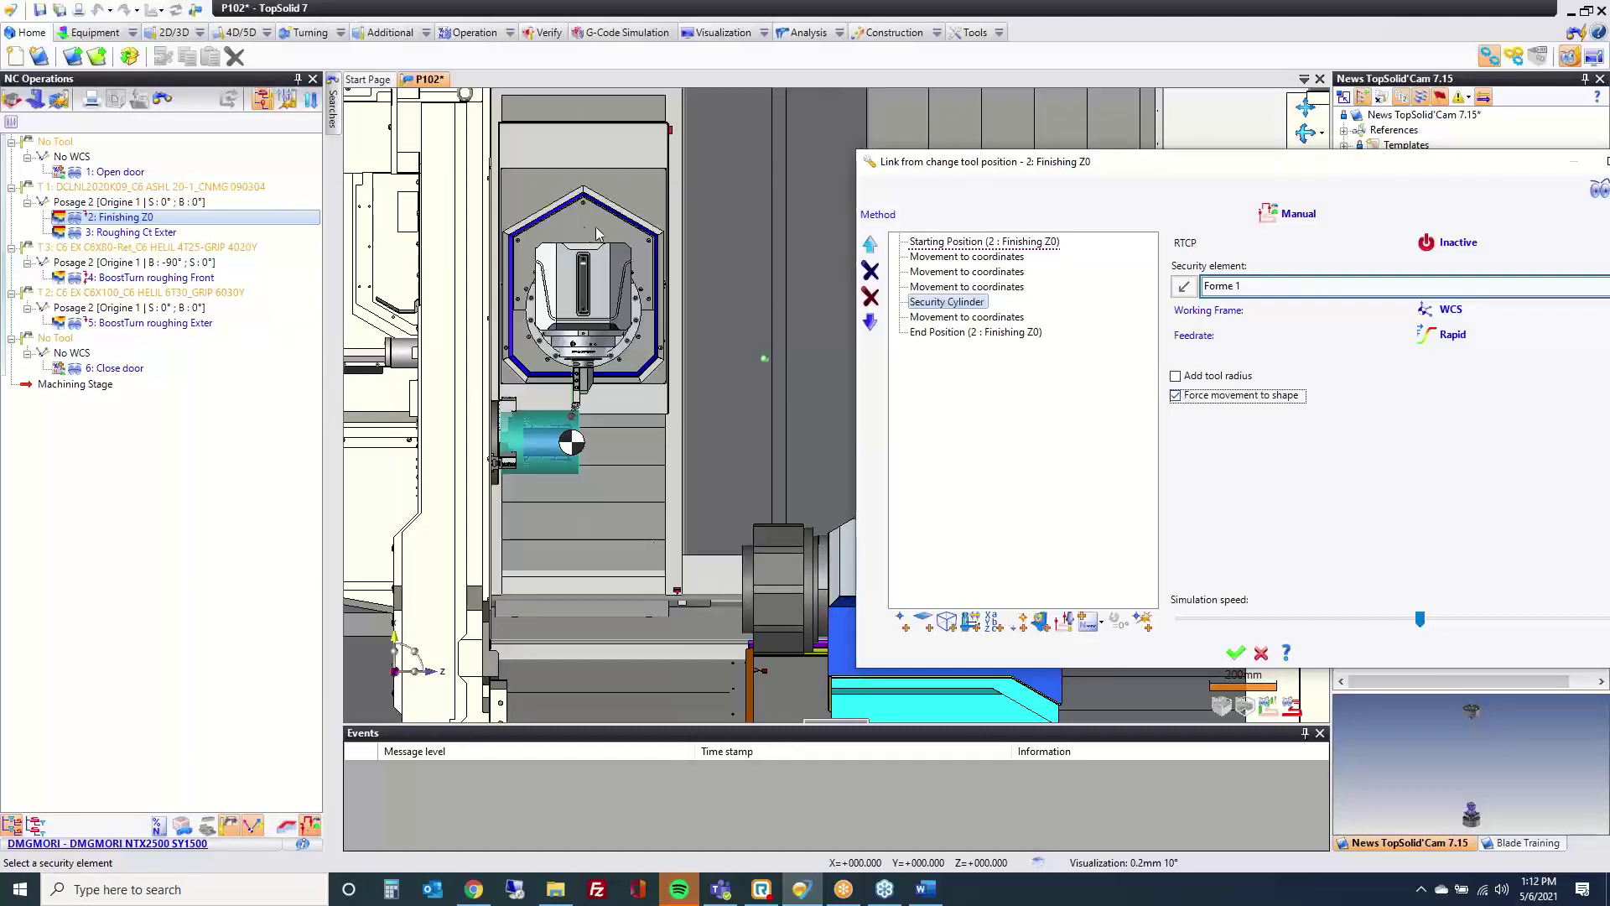
click(930, 288)
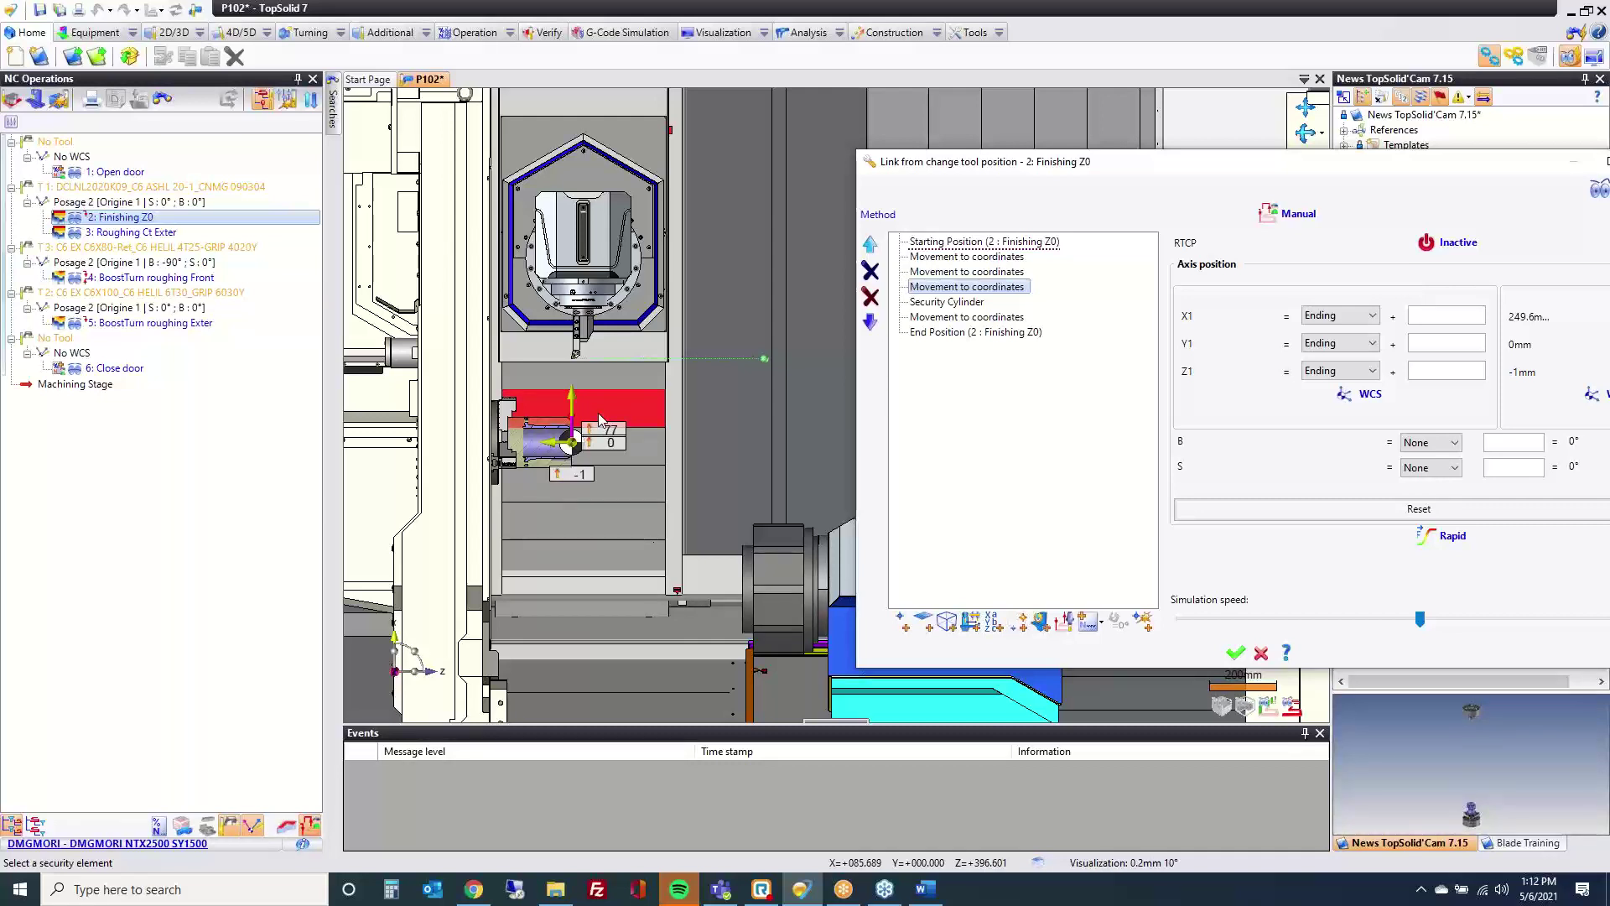
click(964, 304)
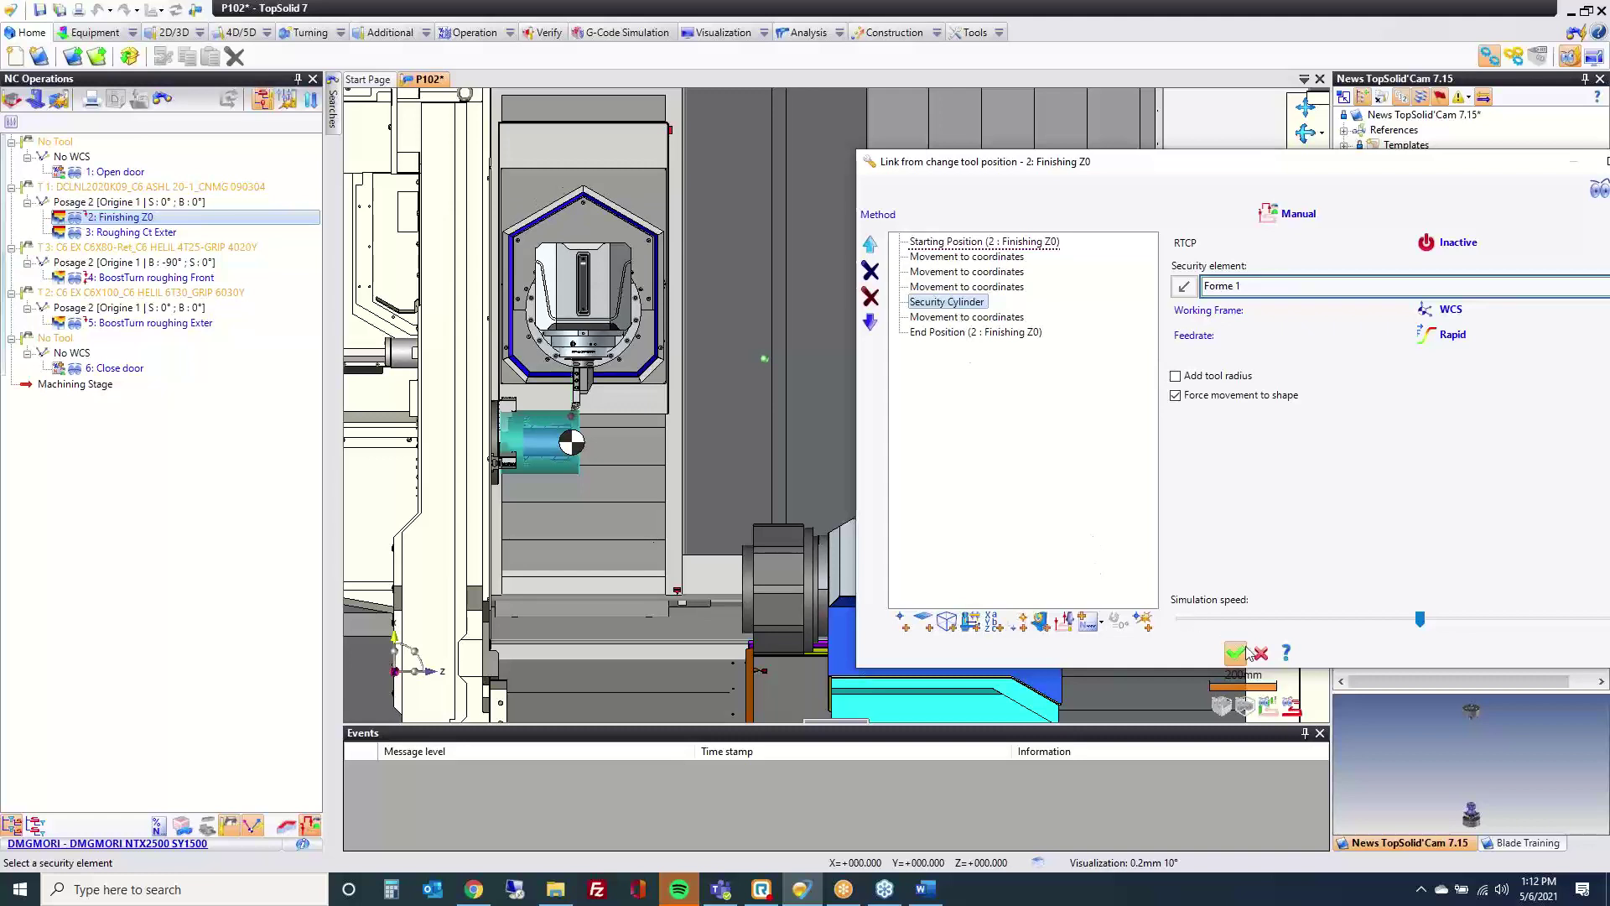
Step: Accept the Finishing Z0 link movement and close P102 without saving
click(1235, 652)
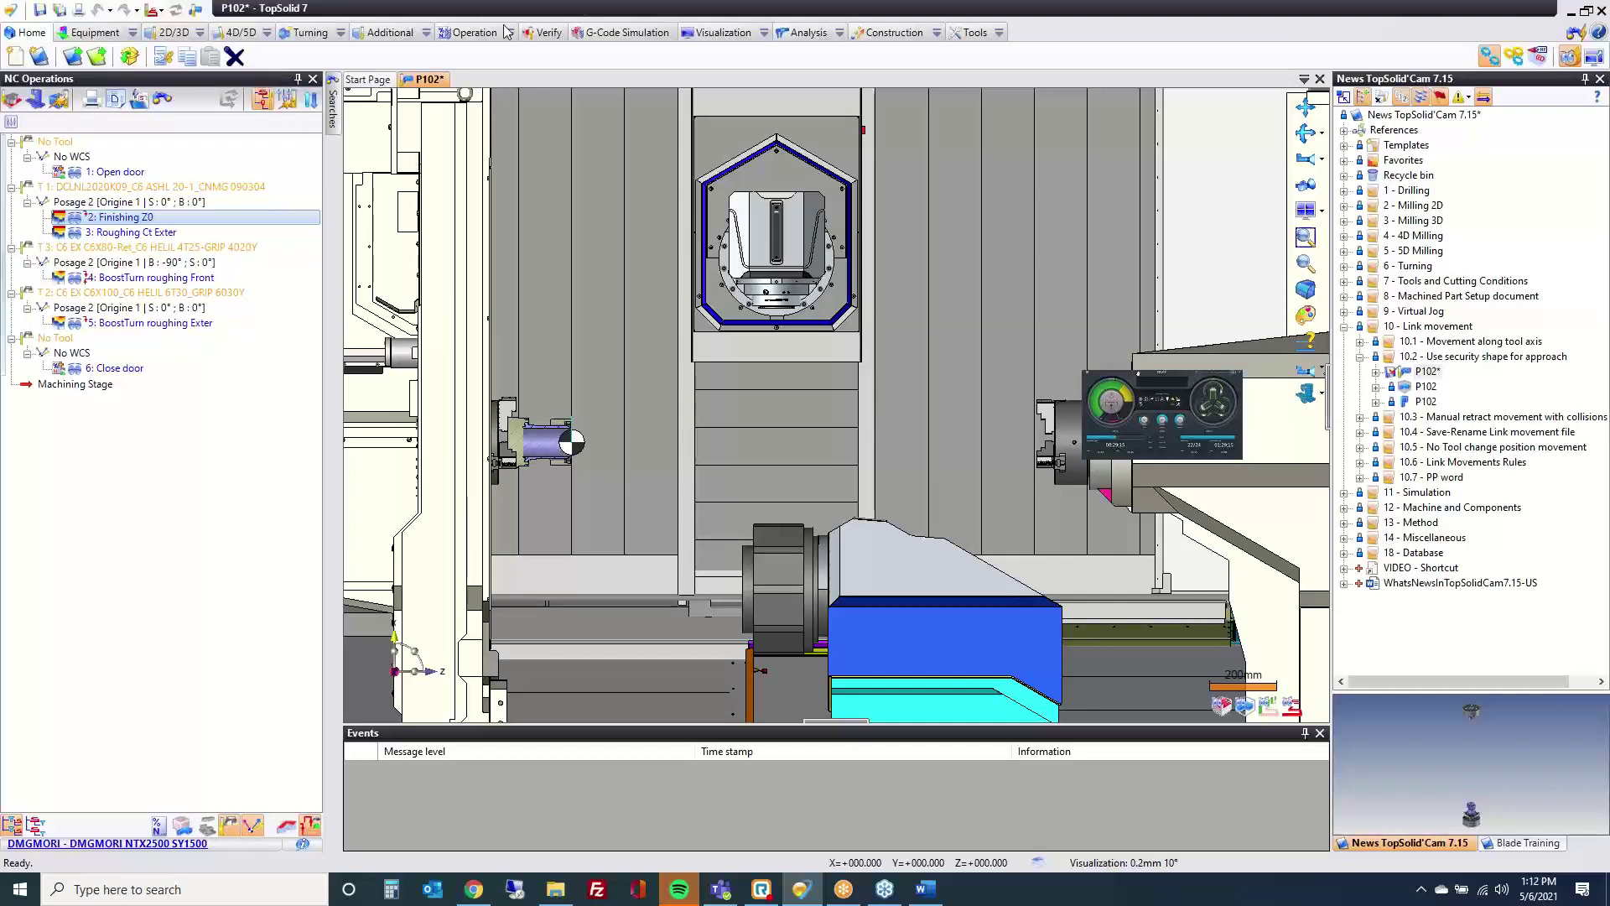
middle_click(416, 79)
click(811, 482)
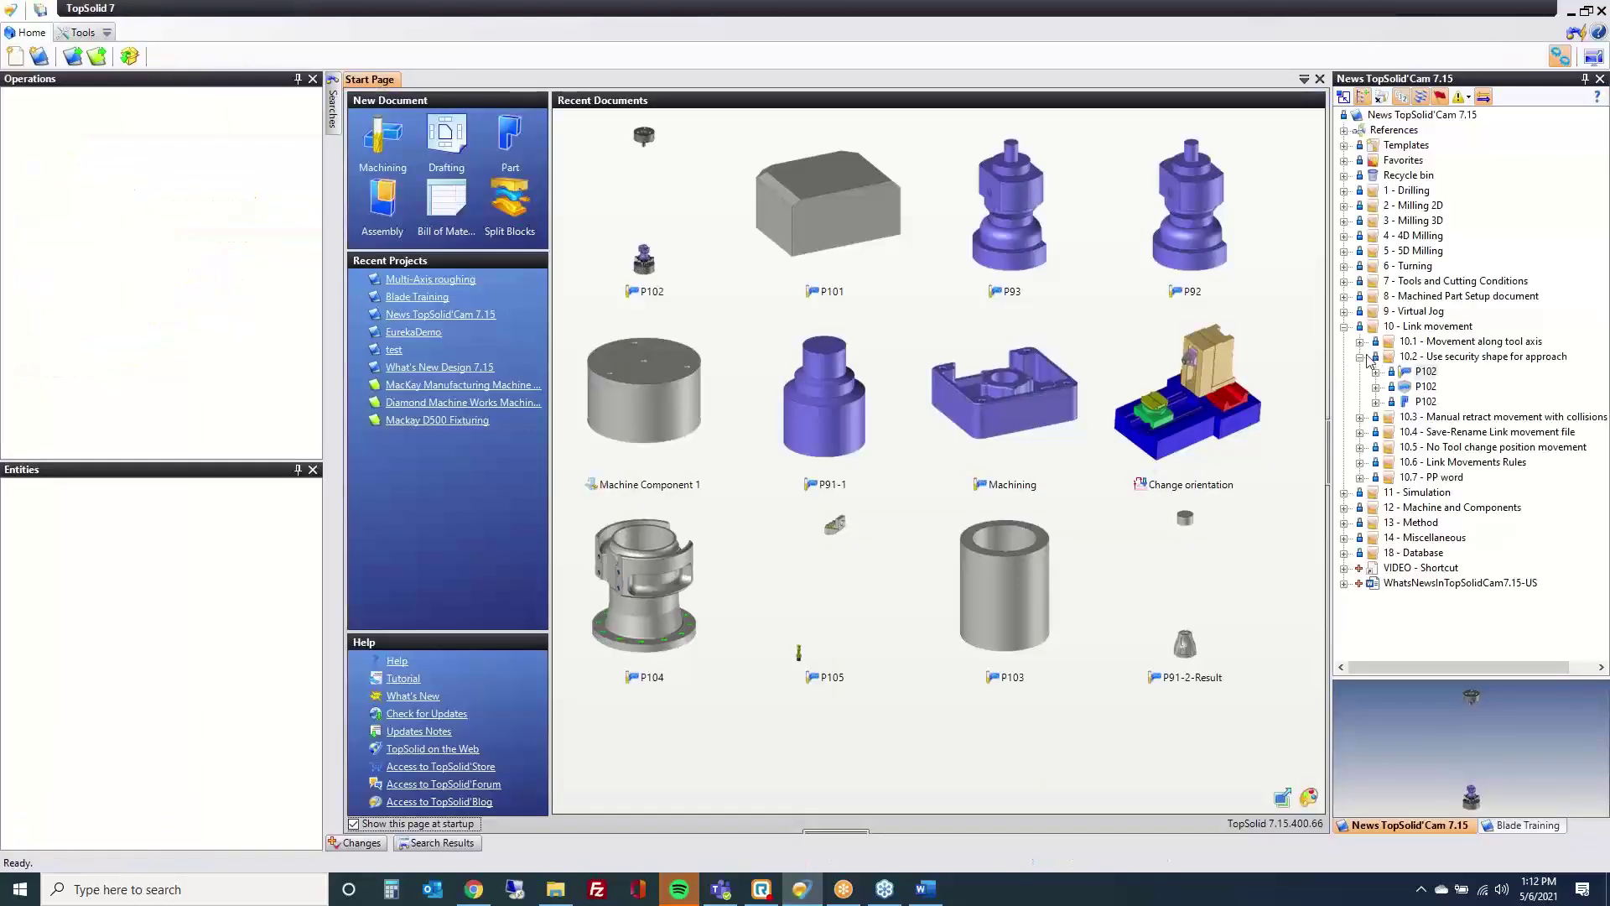
Step: Open the P103 machining document from folder 10.3 - Manual retract movement with collisions
click(1360, 359)
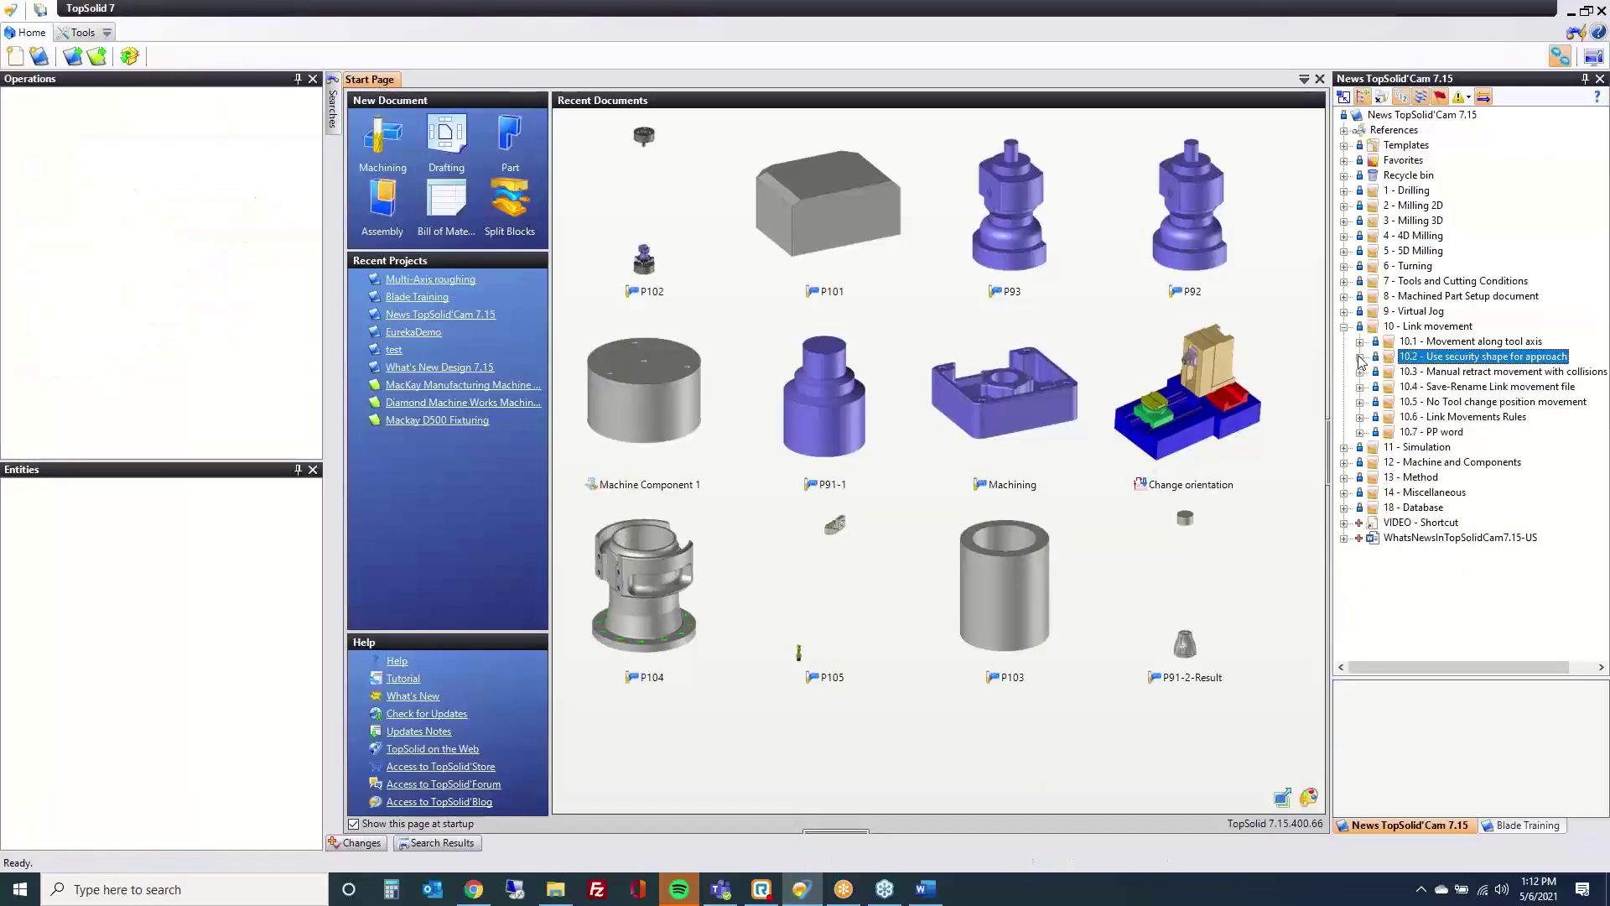
click(1360, 372)
click(1426, 387)
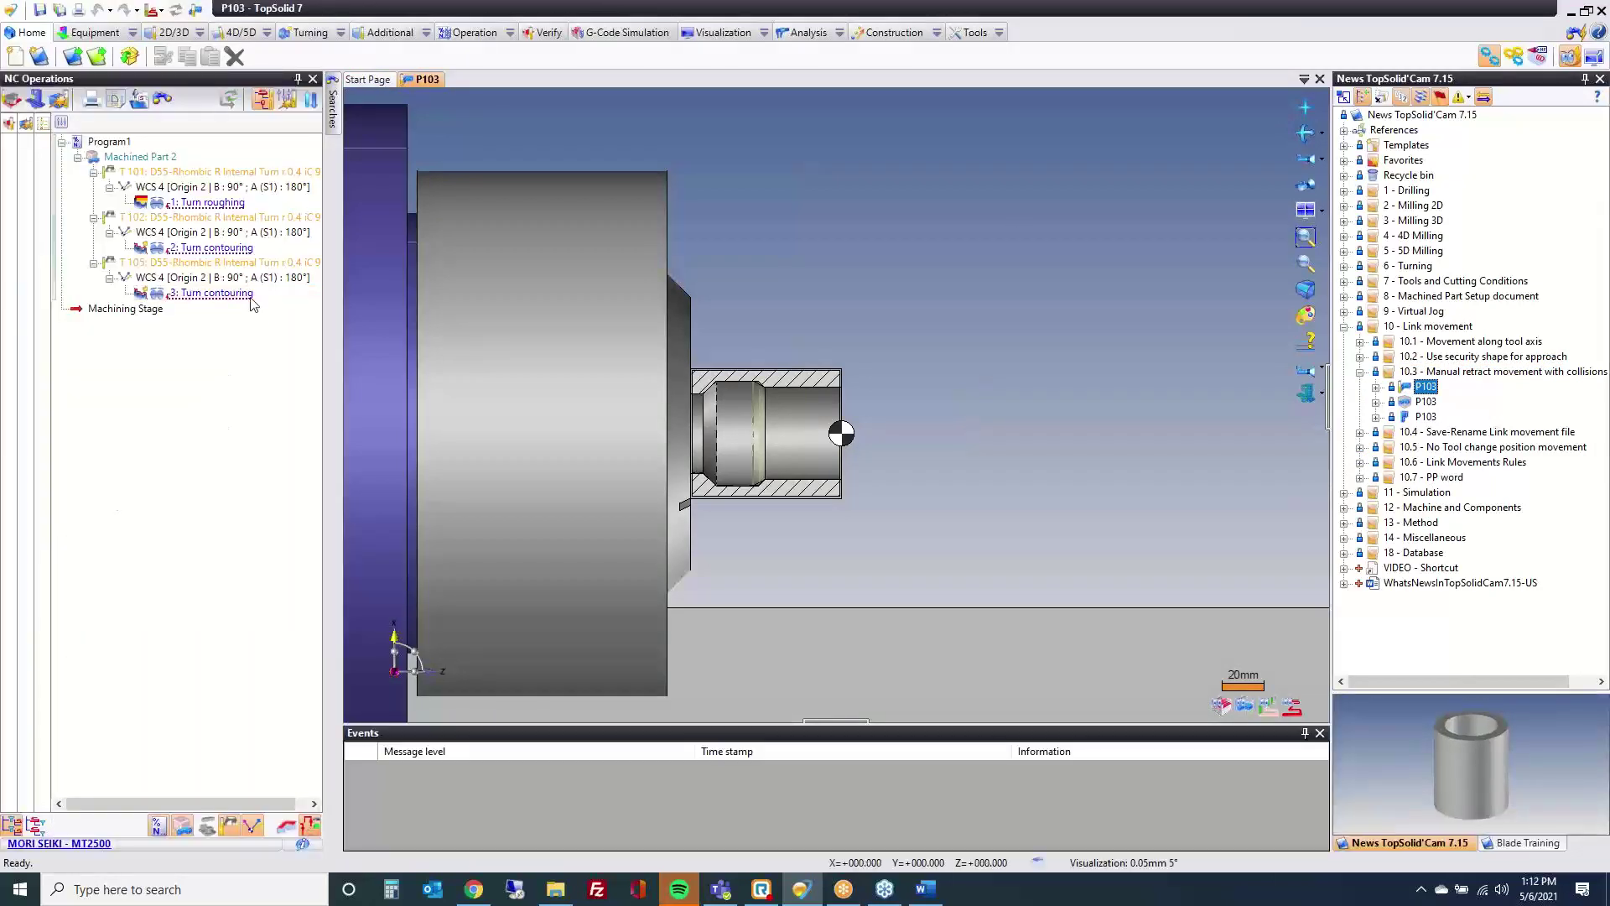
Step: Open the retraction link movement of operation 2: Turn contouring for editing
mouse_move(201, 250)
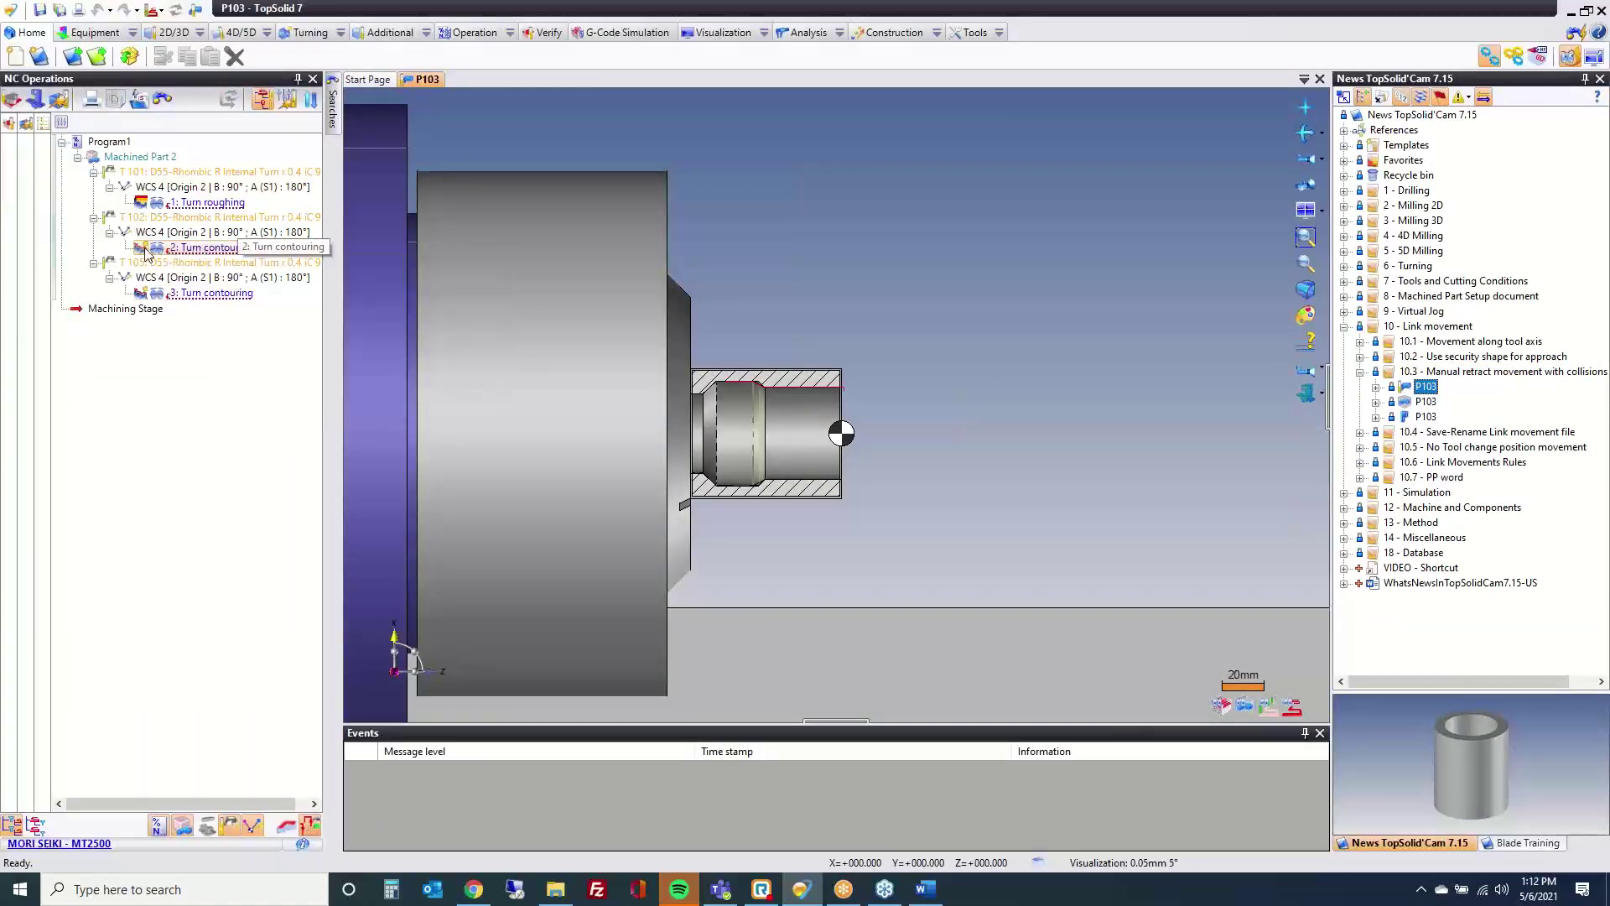
click(191, 247)
right_click(192, 250)
mouse_move(277, 403)
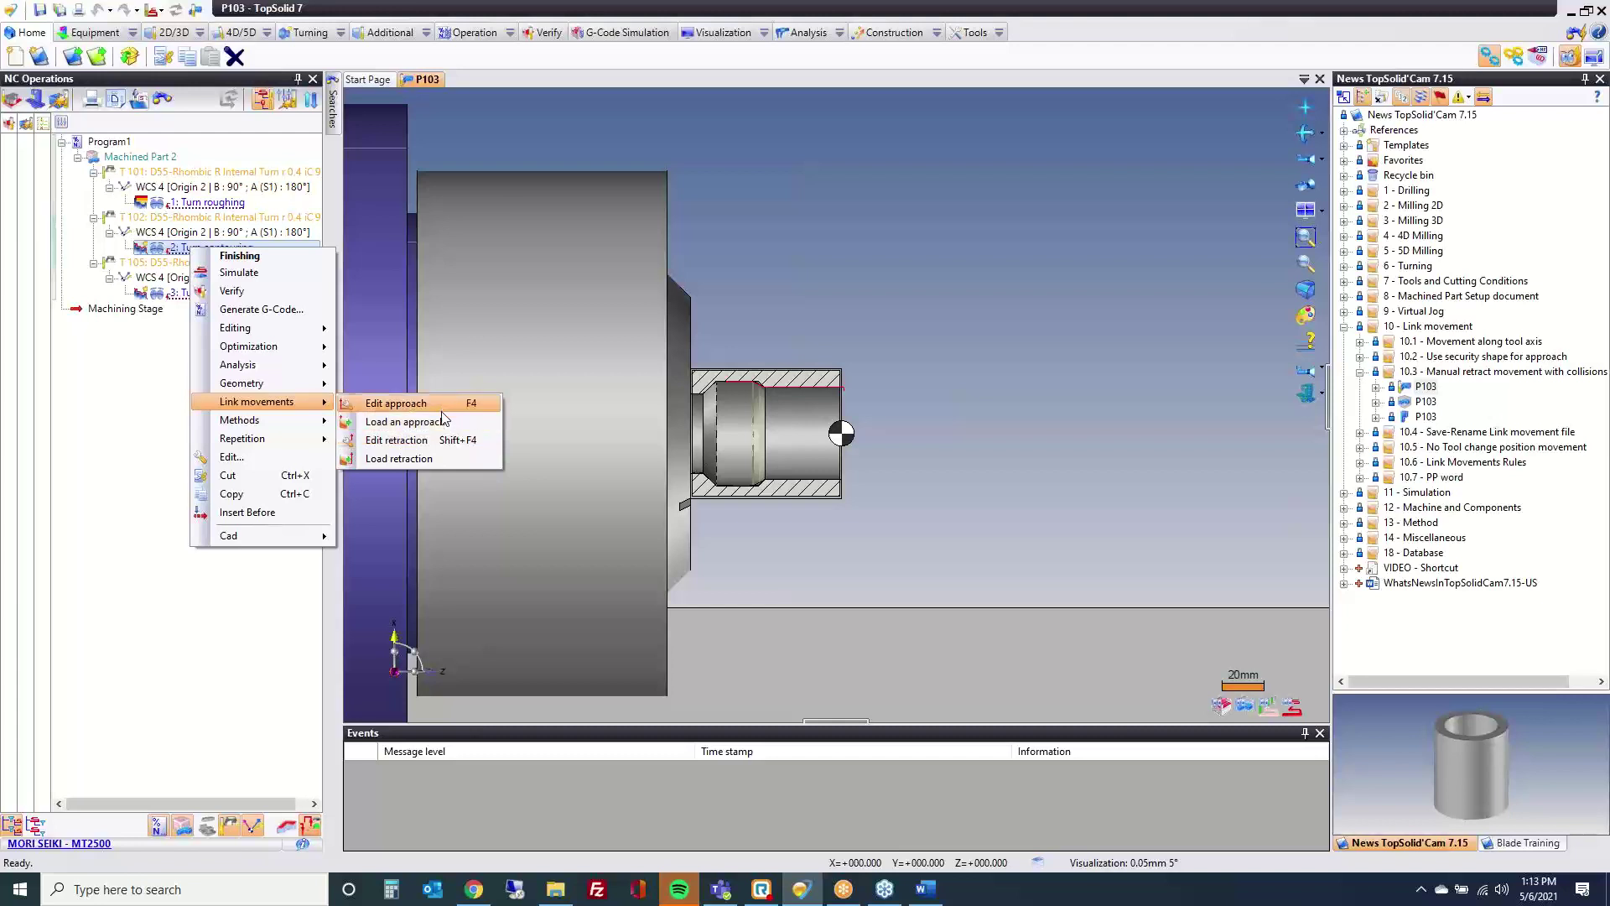
click(429, 443)
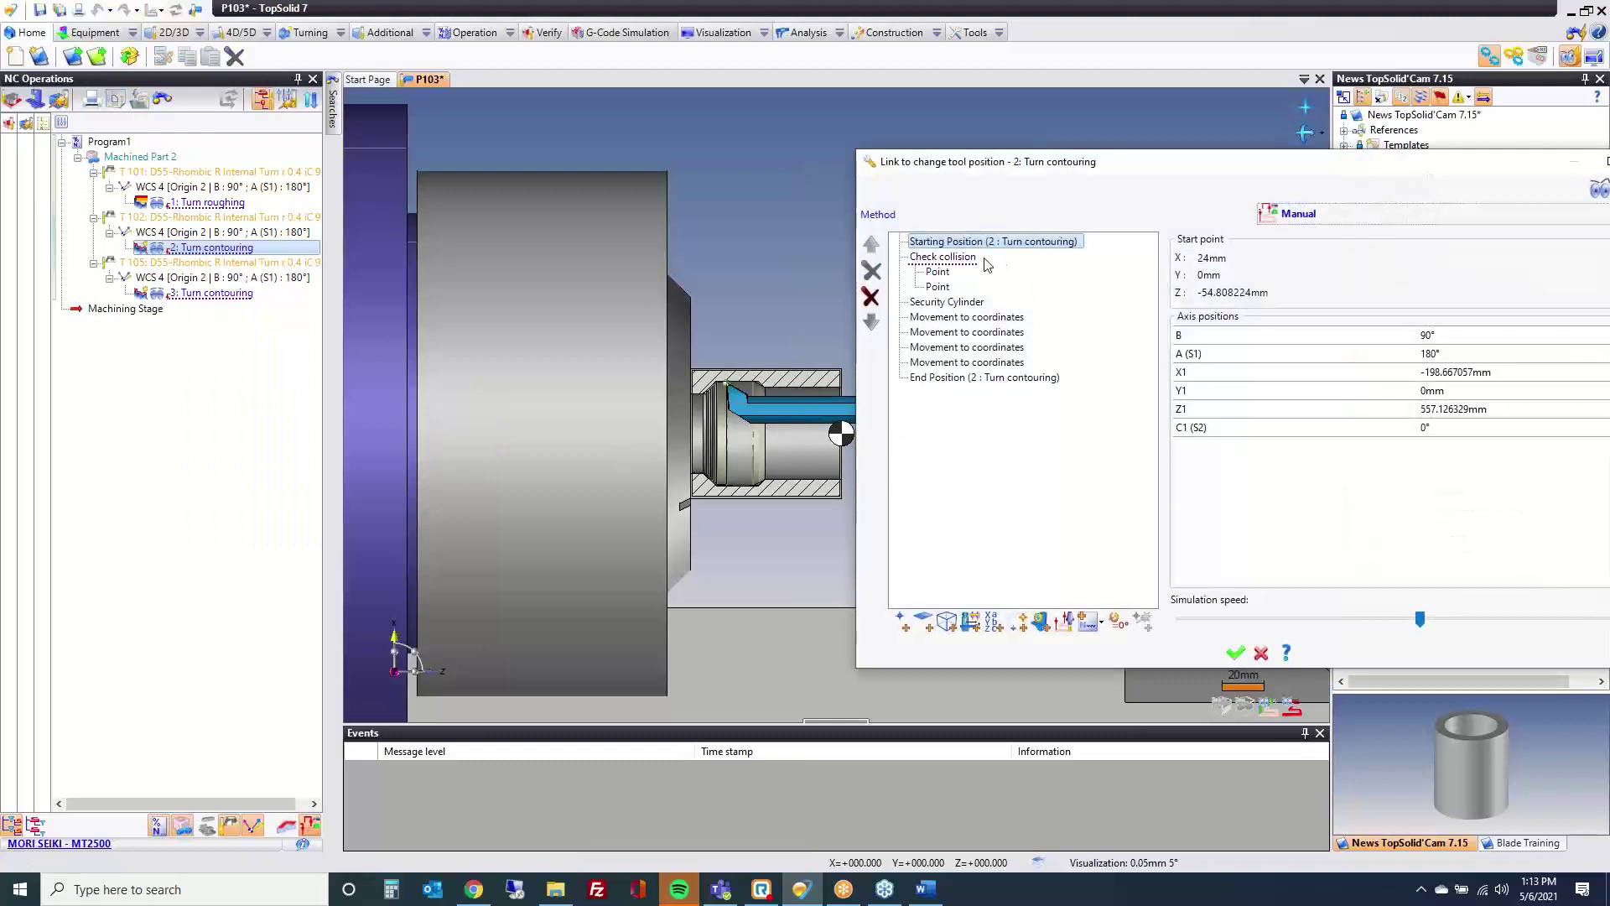
Step: Delete the Check collision movement from the retraction link and compare the Starting Position with the Security Cylinder movement
click(982, 260)
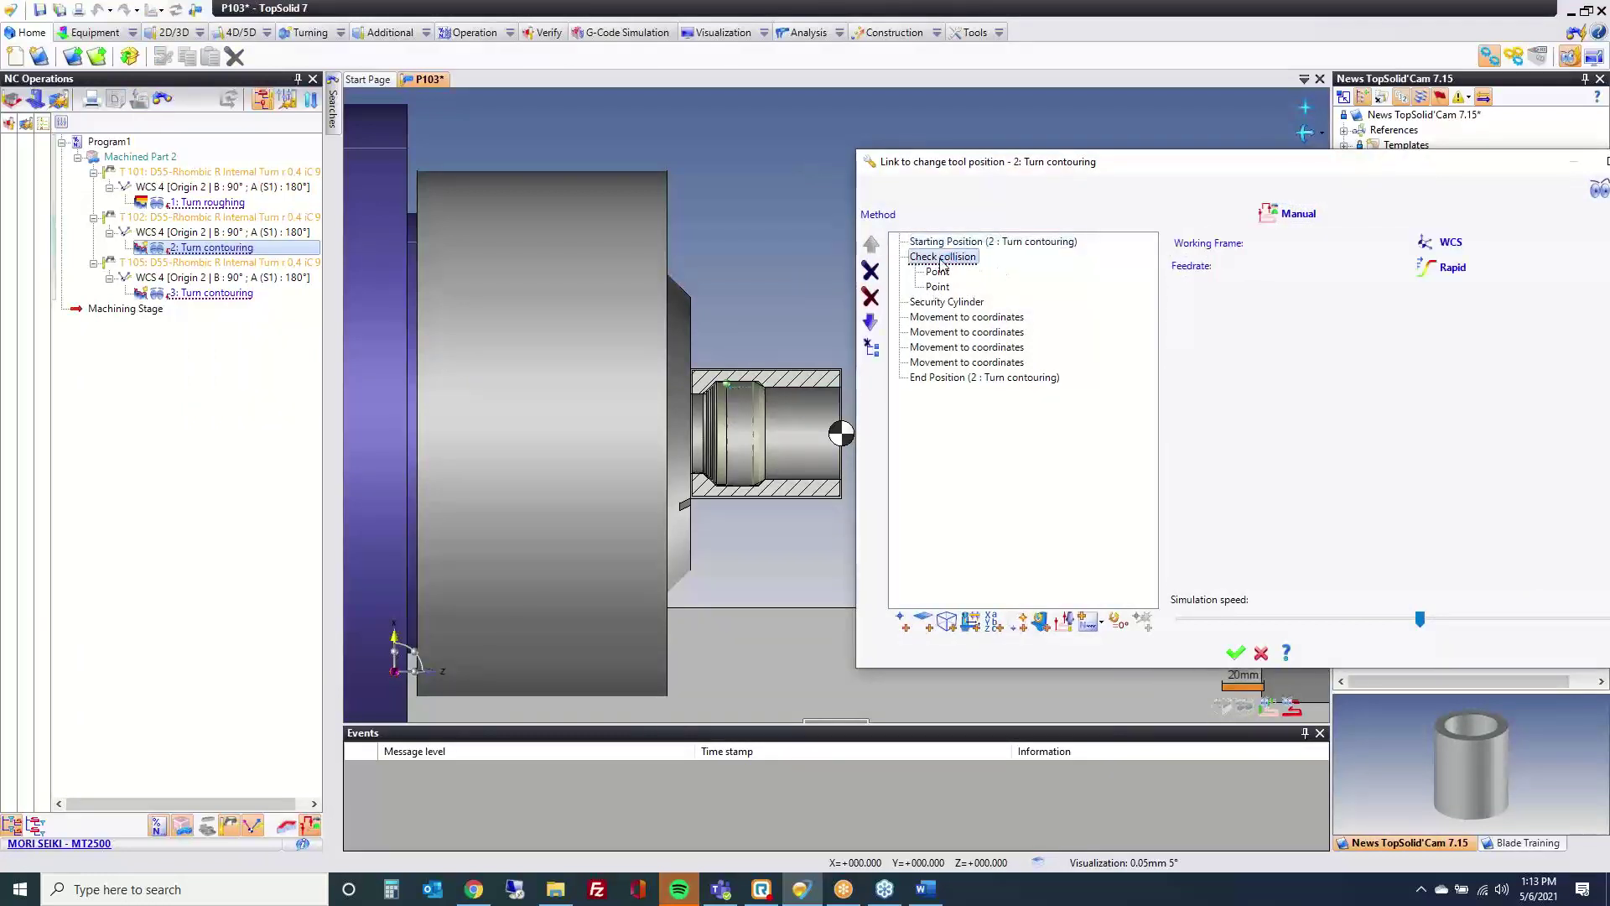
click(870, 271)
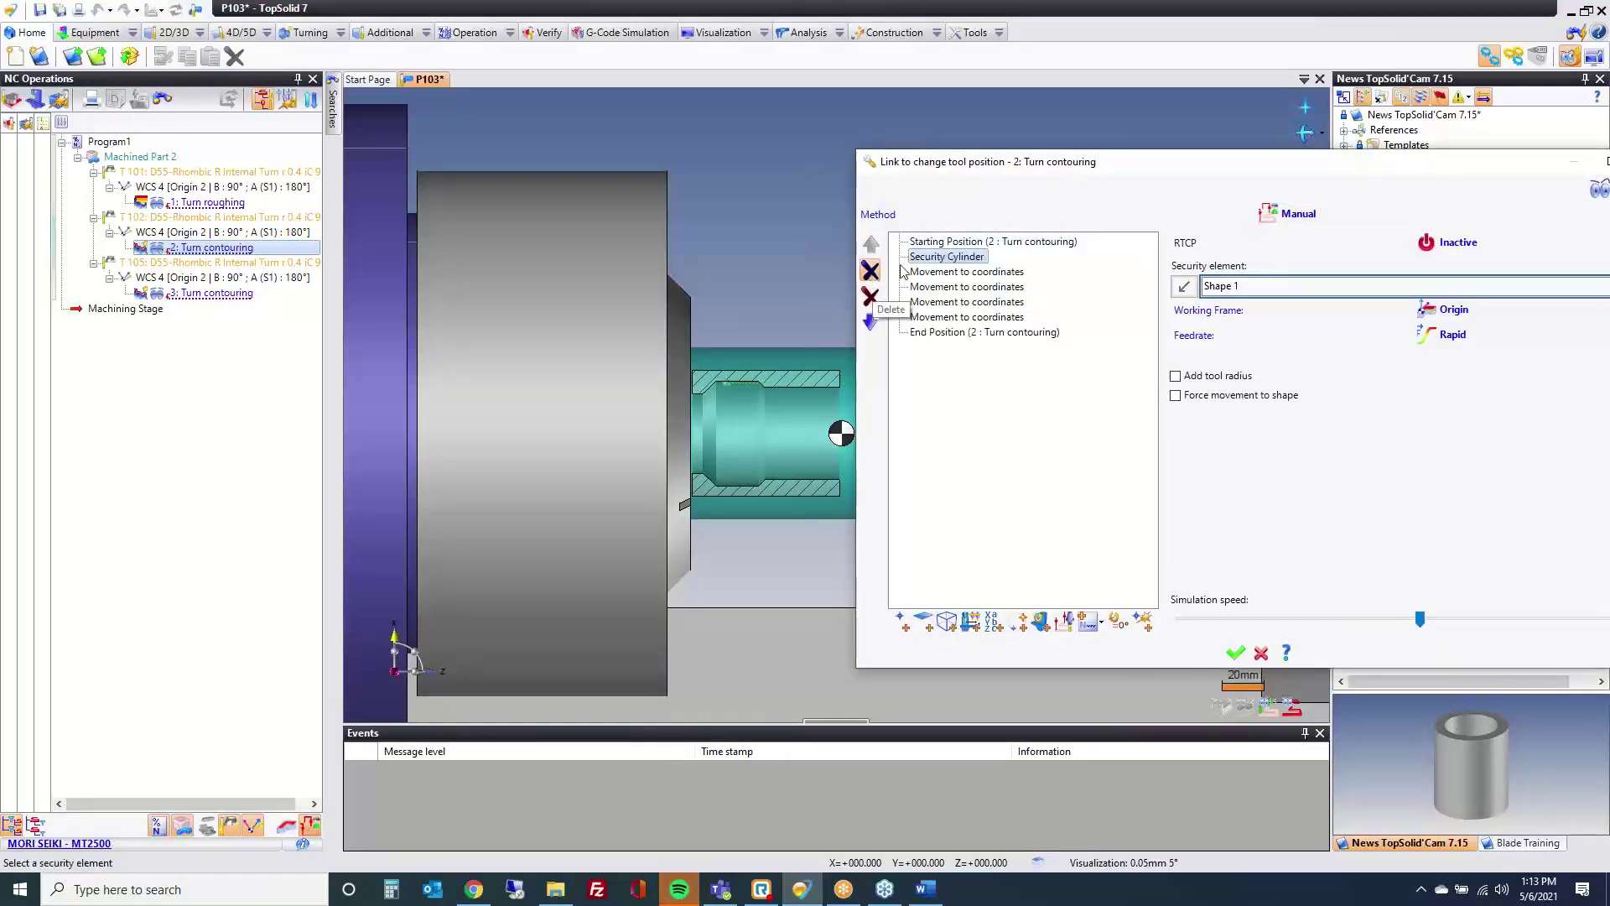
click(957, 243)
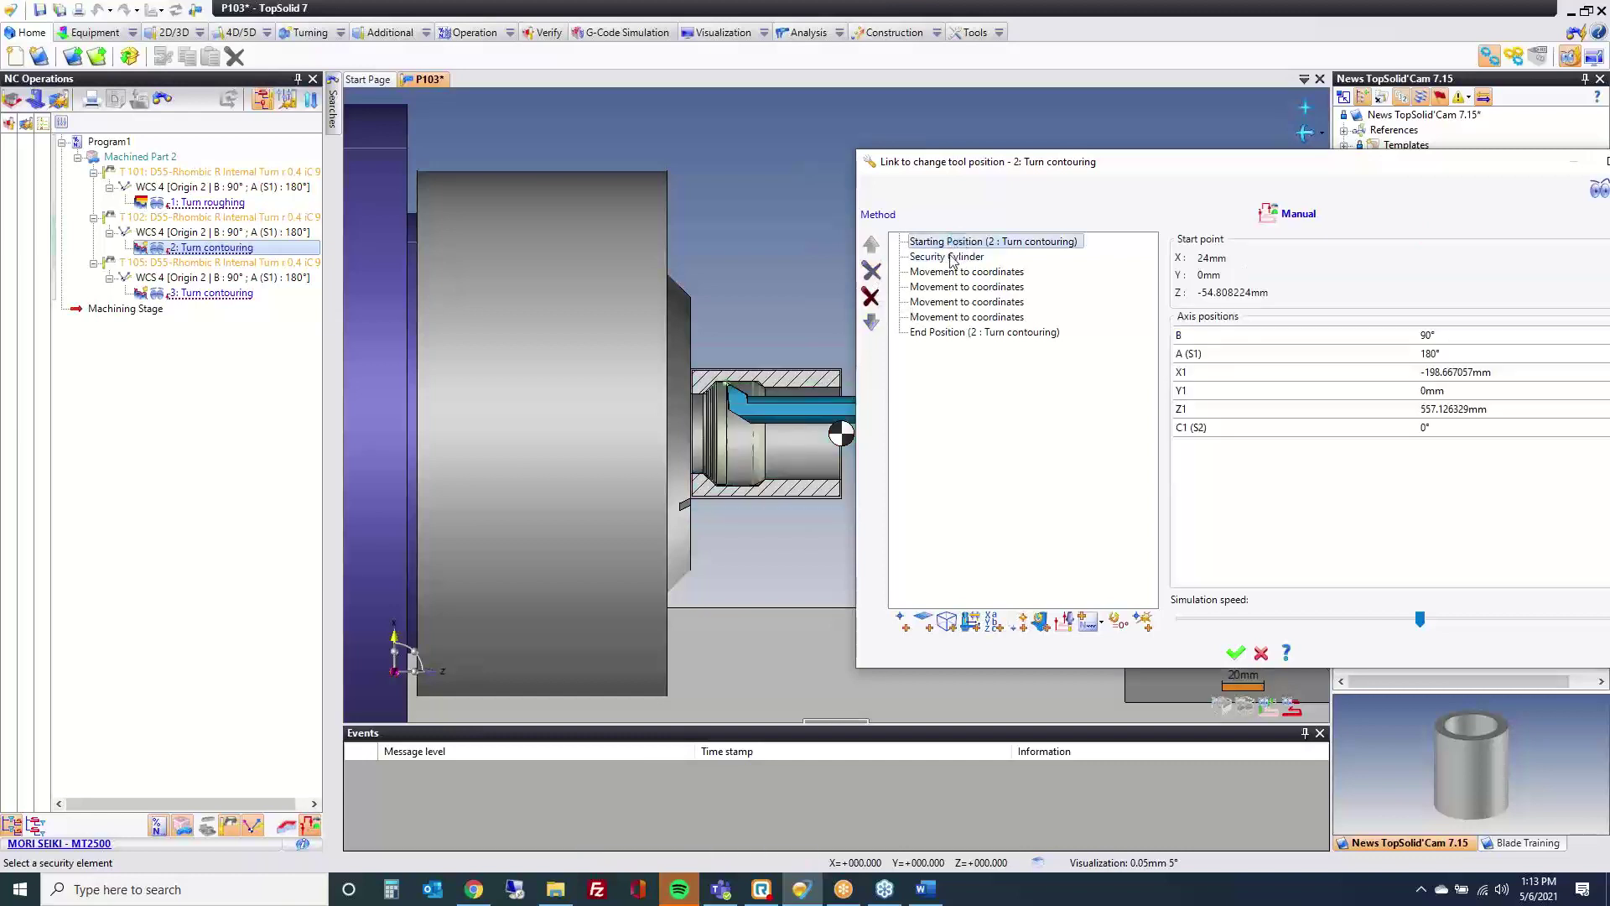
click(952, 257)
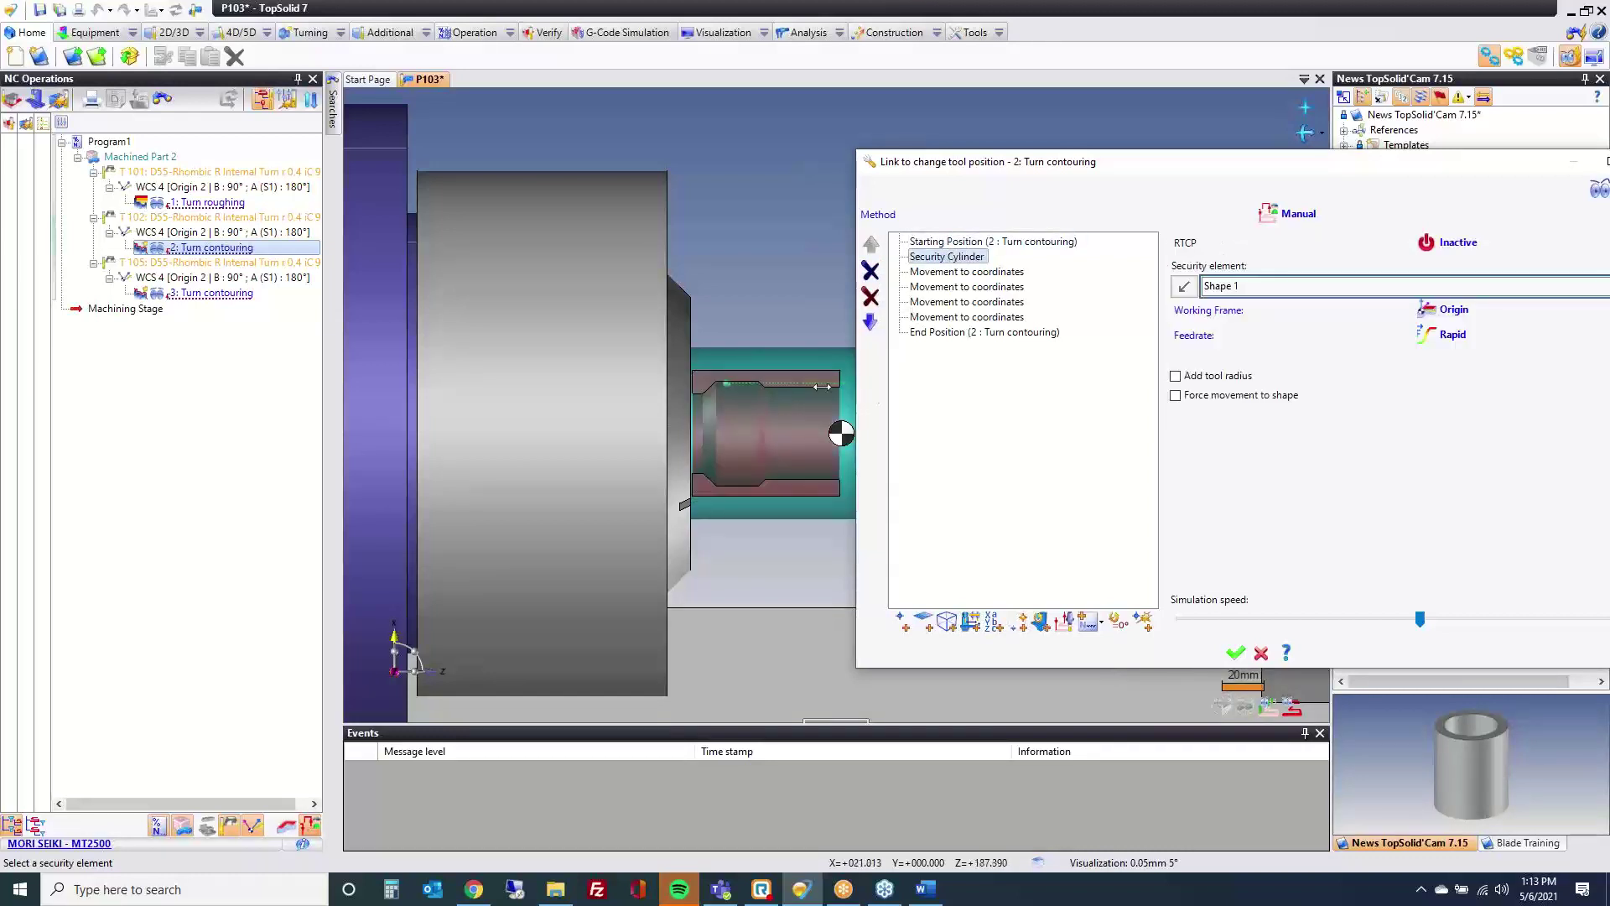
click(962, 244)
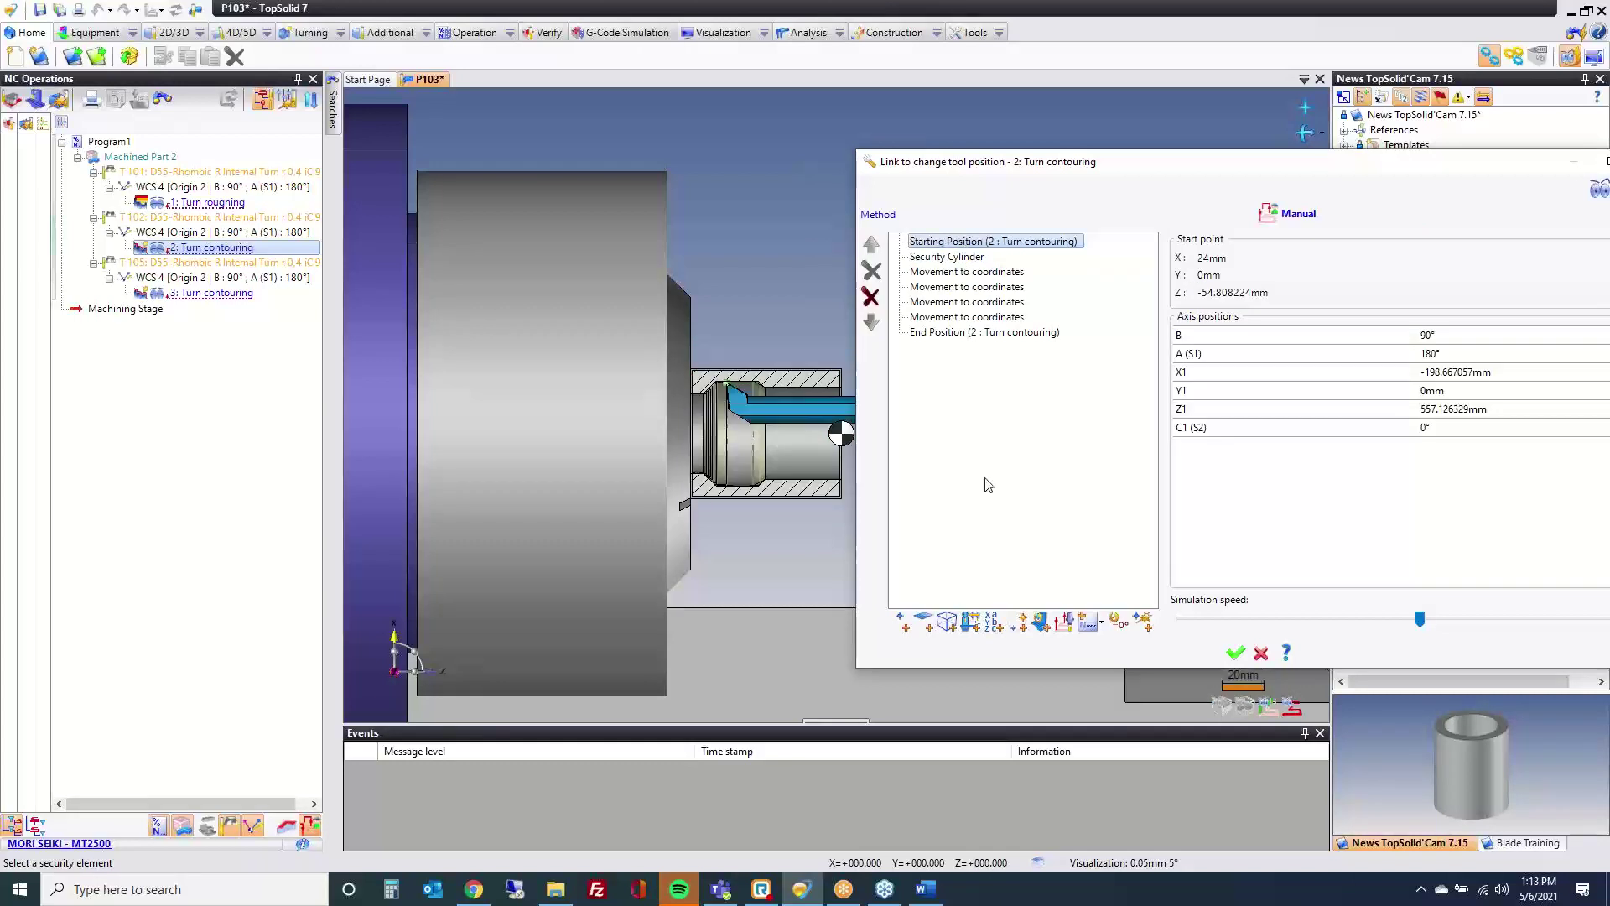
Step: Add a Check collision movement after the Starting Position, examine its two points up close, and accept the link
click(1143, 622)
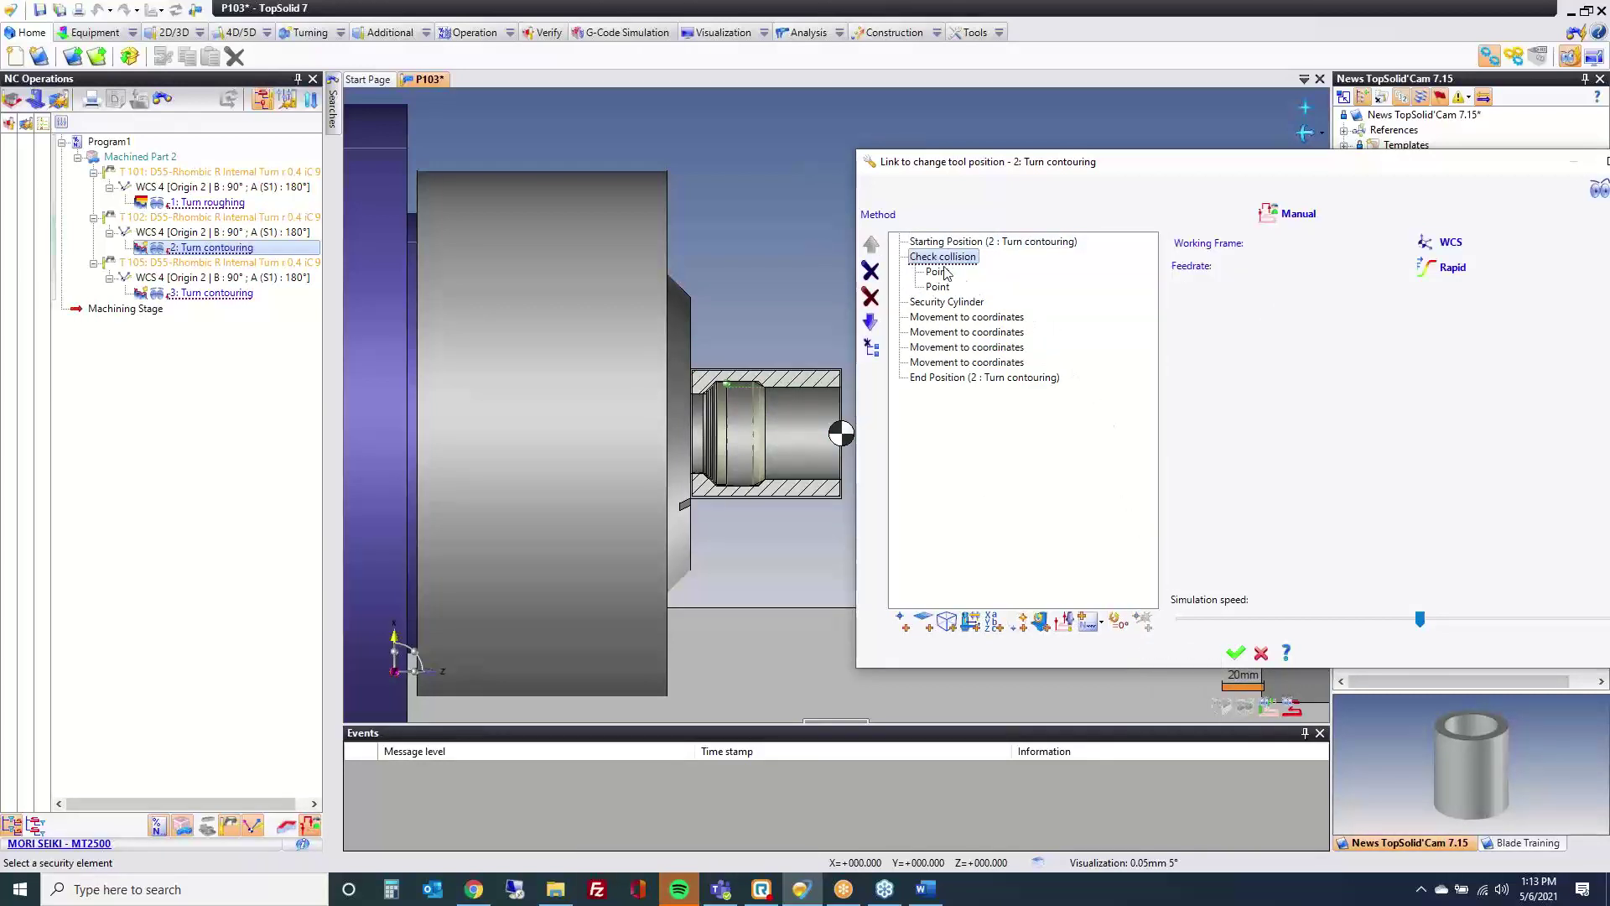
click(938, 272)
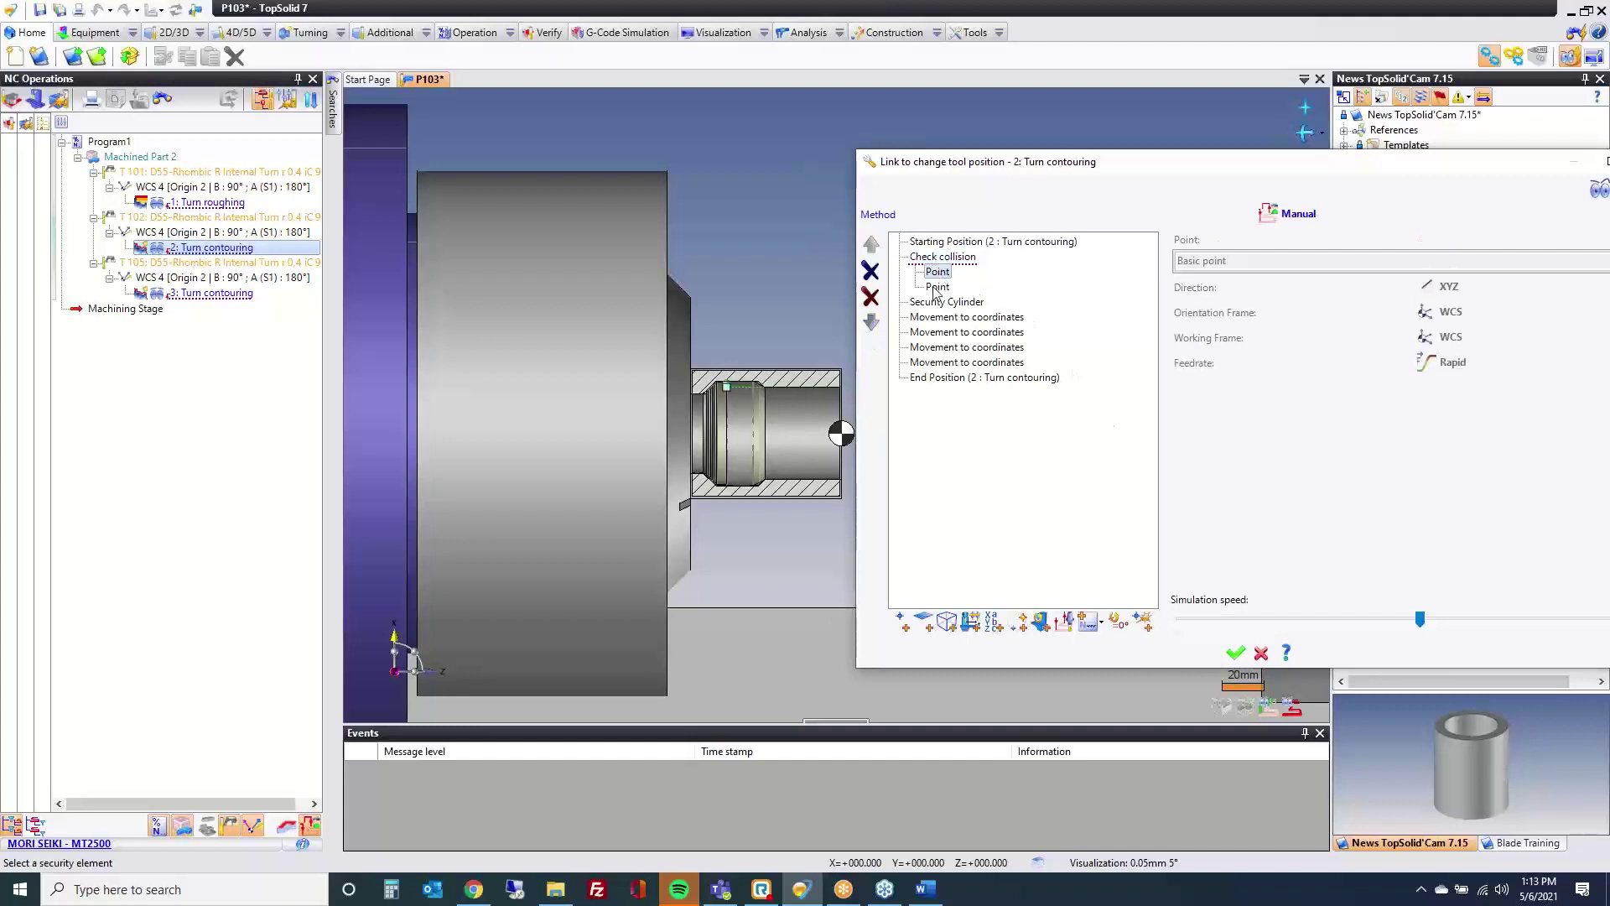
click(936, 287)
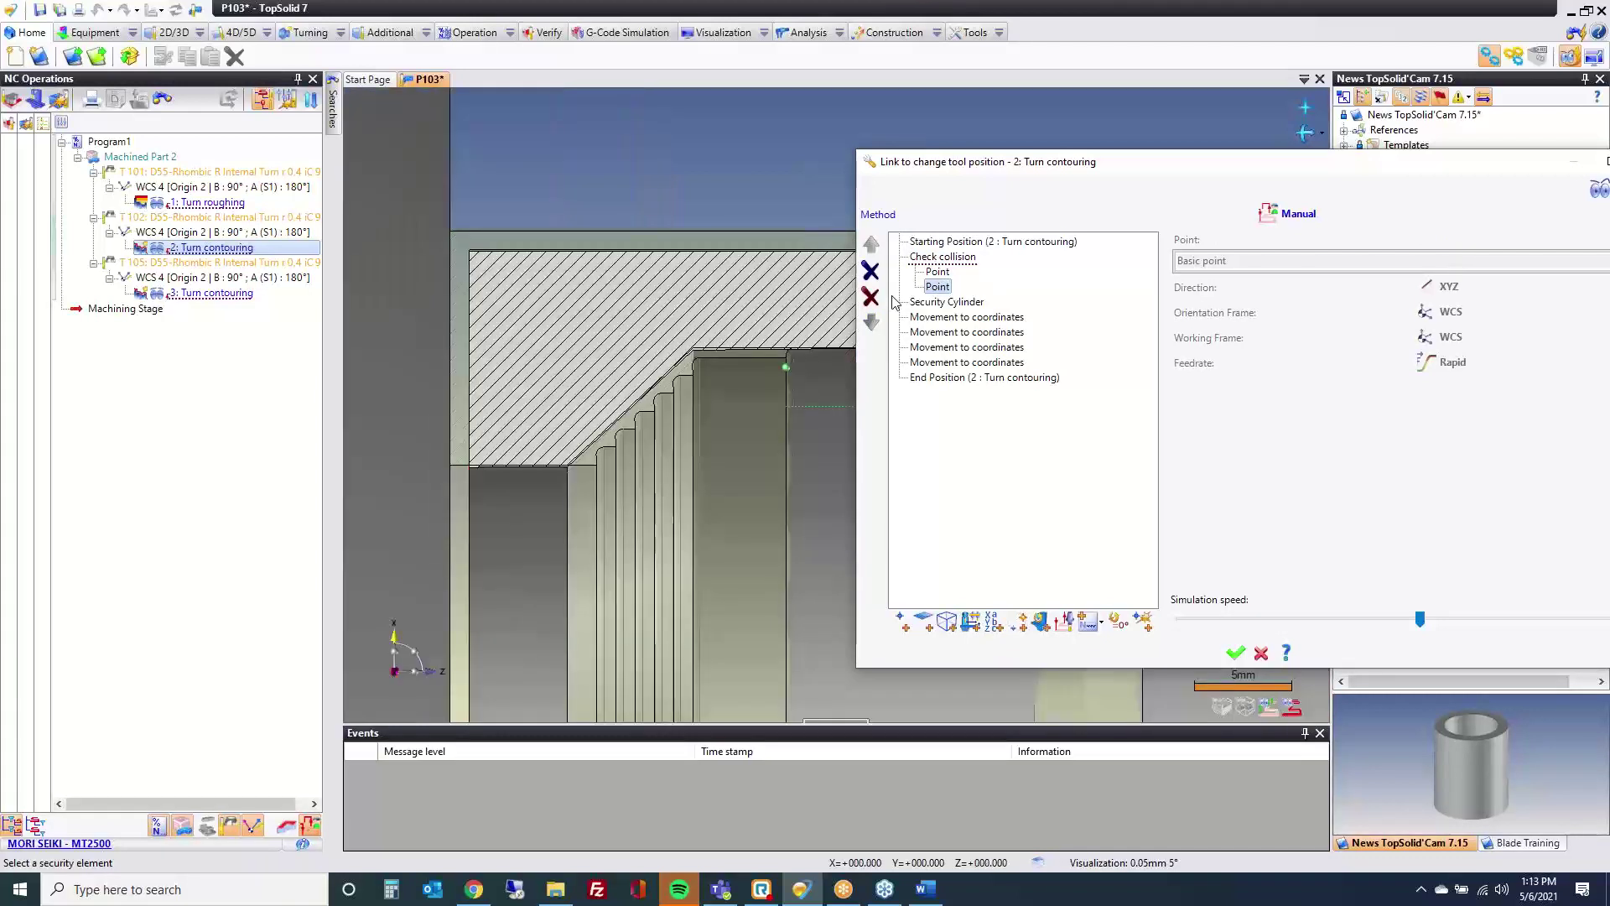
click(937, 273)
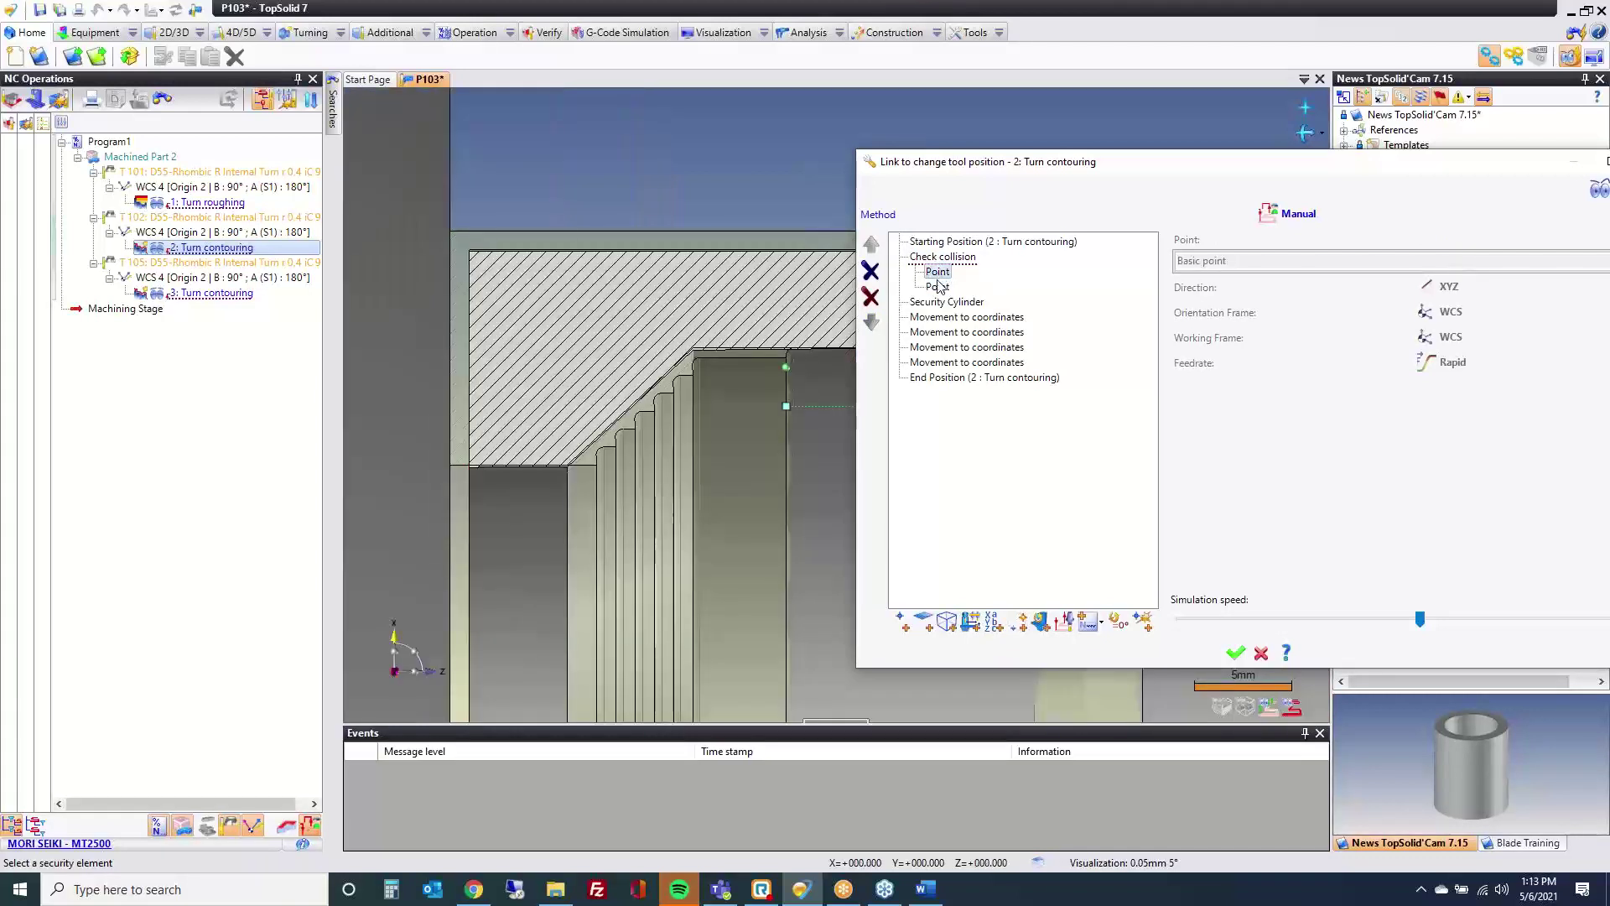
click(938, 286)
click(1235, 652)
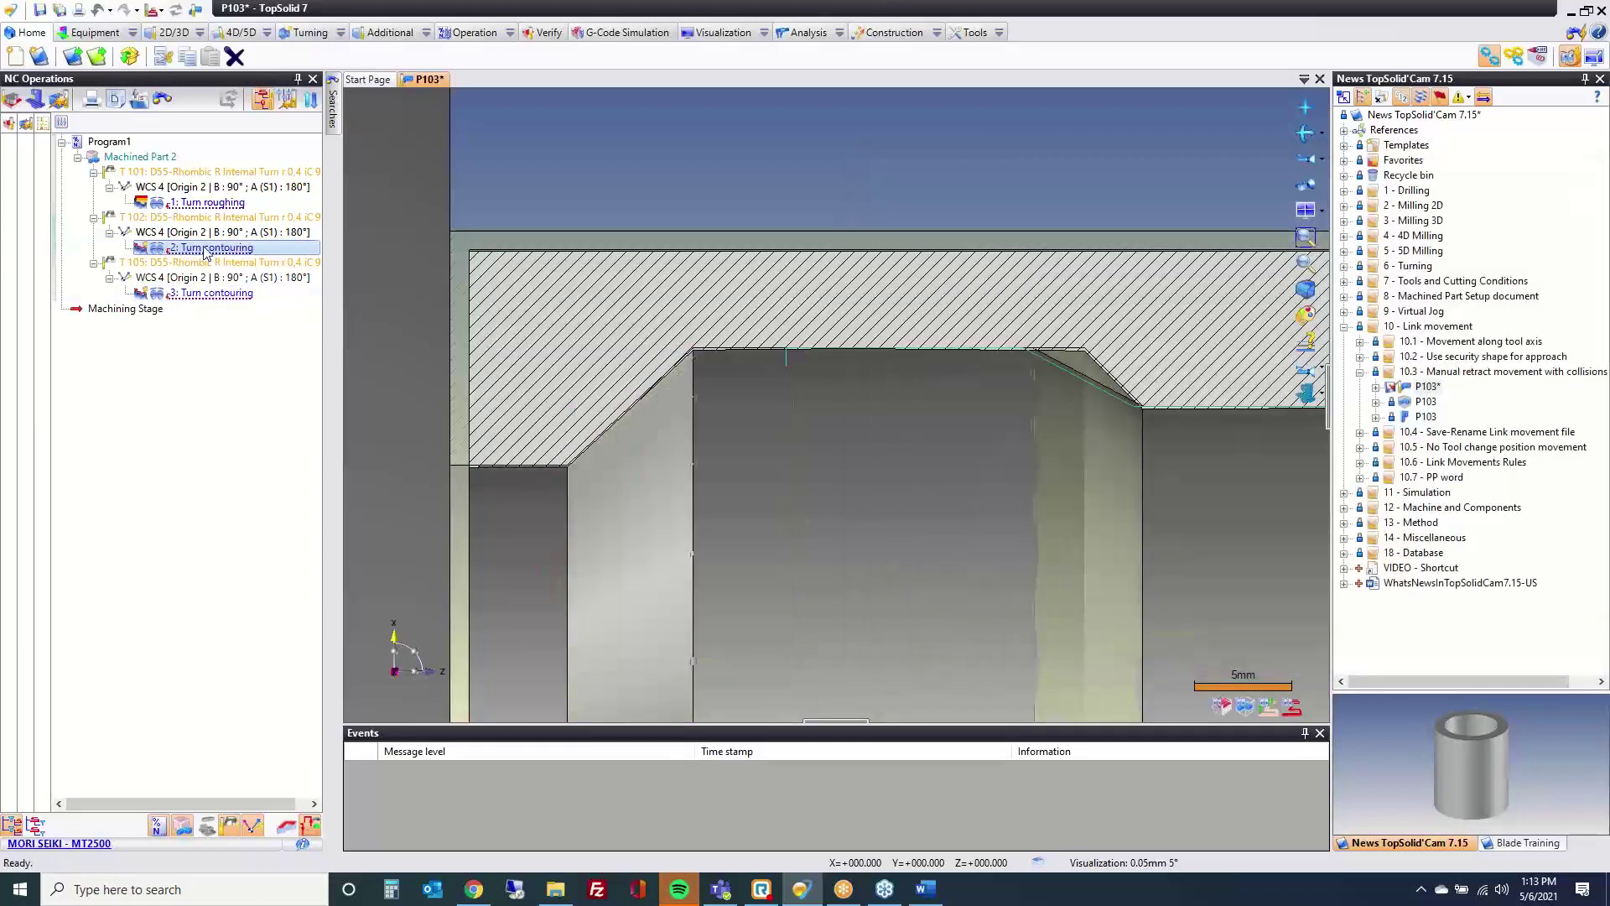
mouse_move(187, 253)
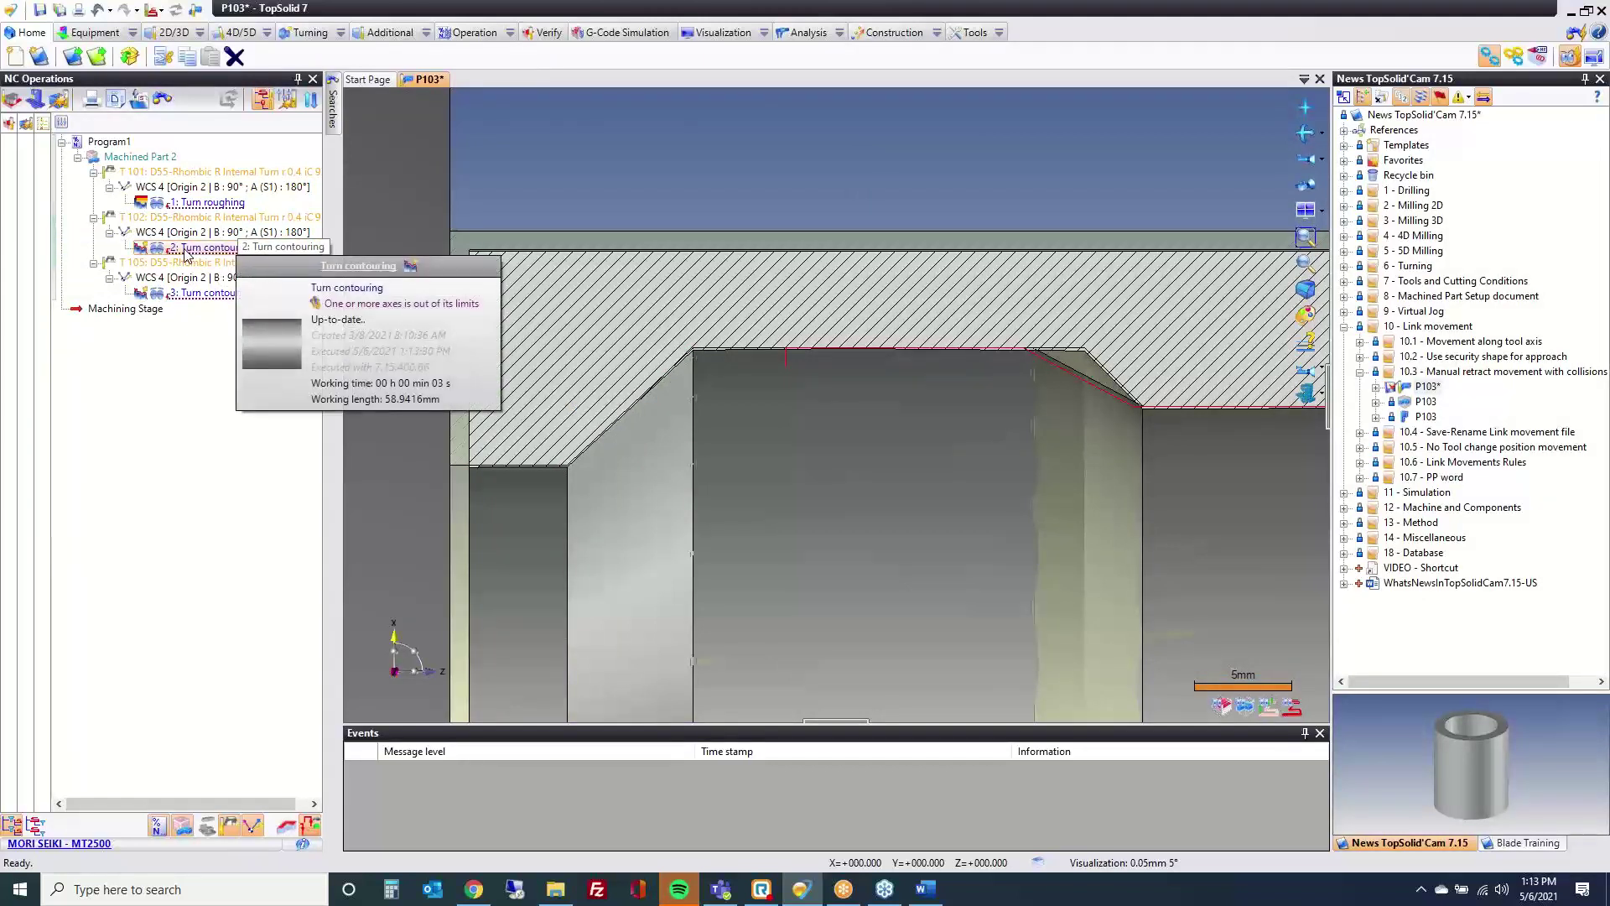
double_click(186, 252)
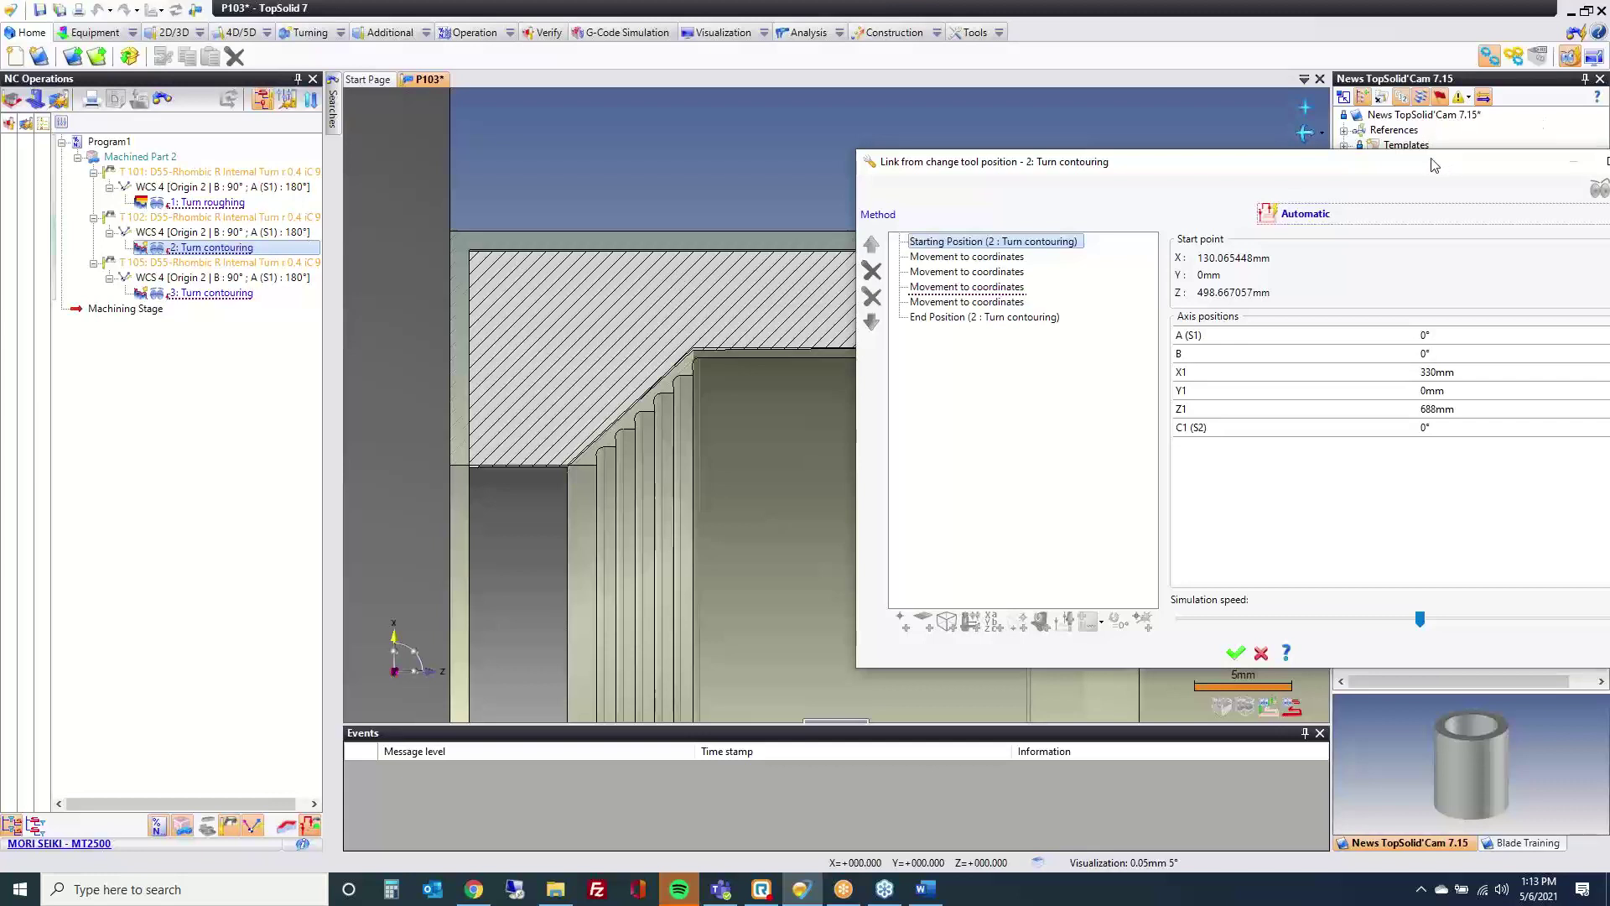
click(1362, 159)
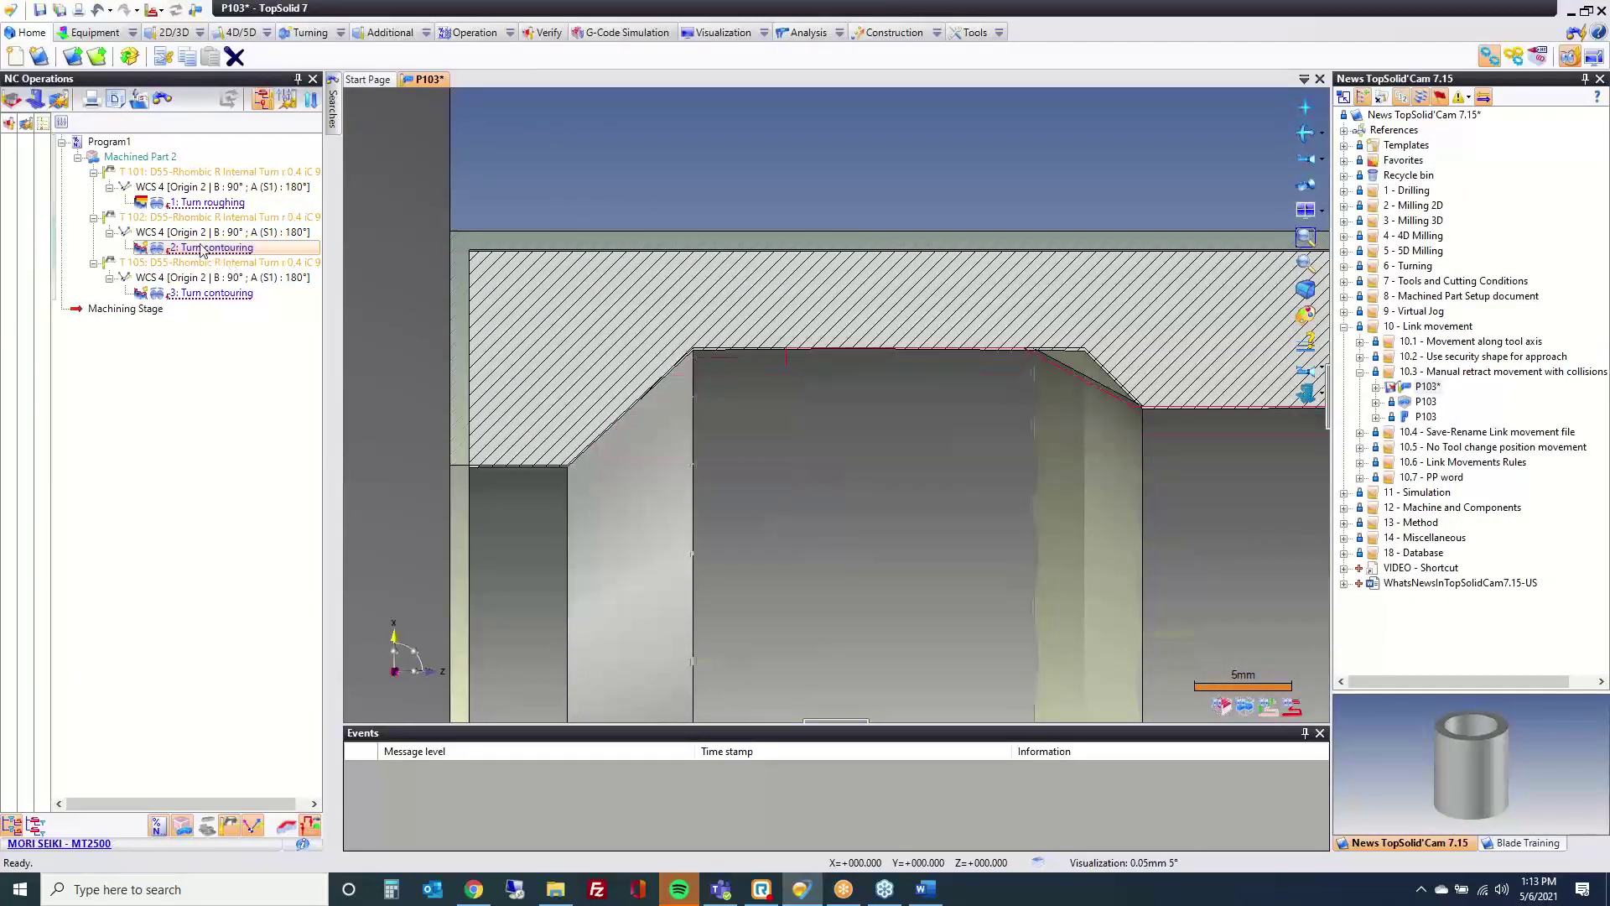
Step: Reopen the retraction link of 2: Turn contouring, break Check collision into separate editable points, and close the link without accepting
mouse_move(201, 250)
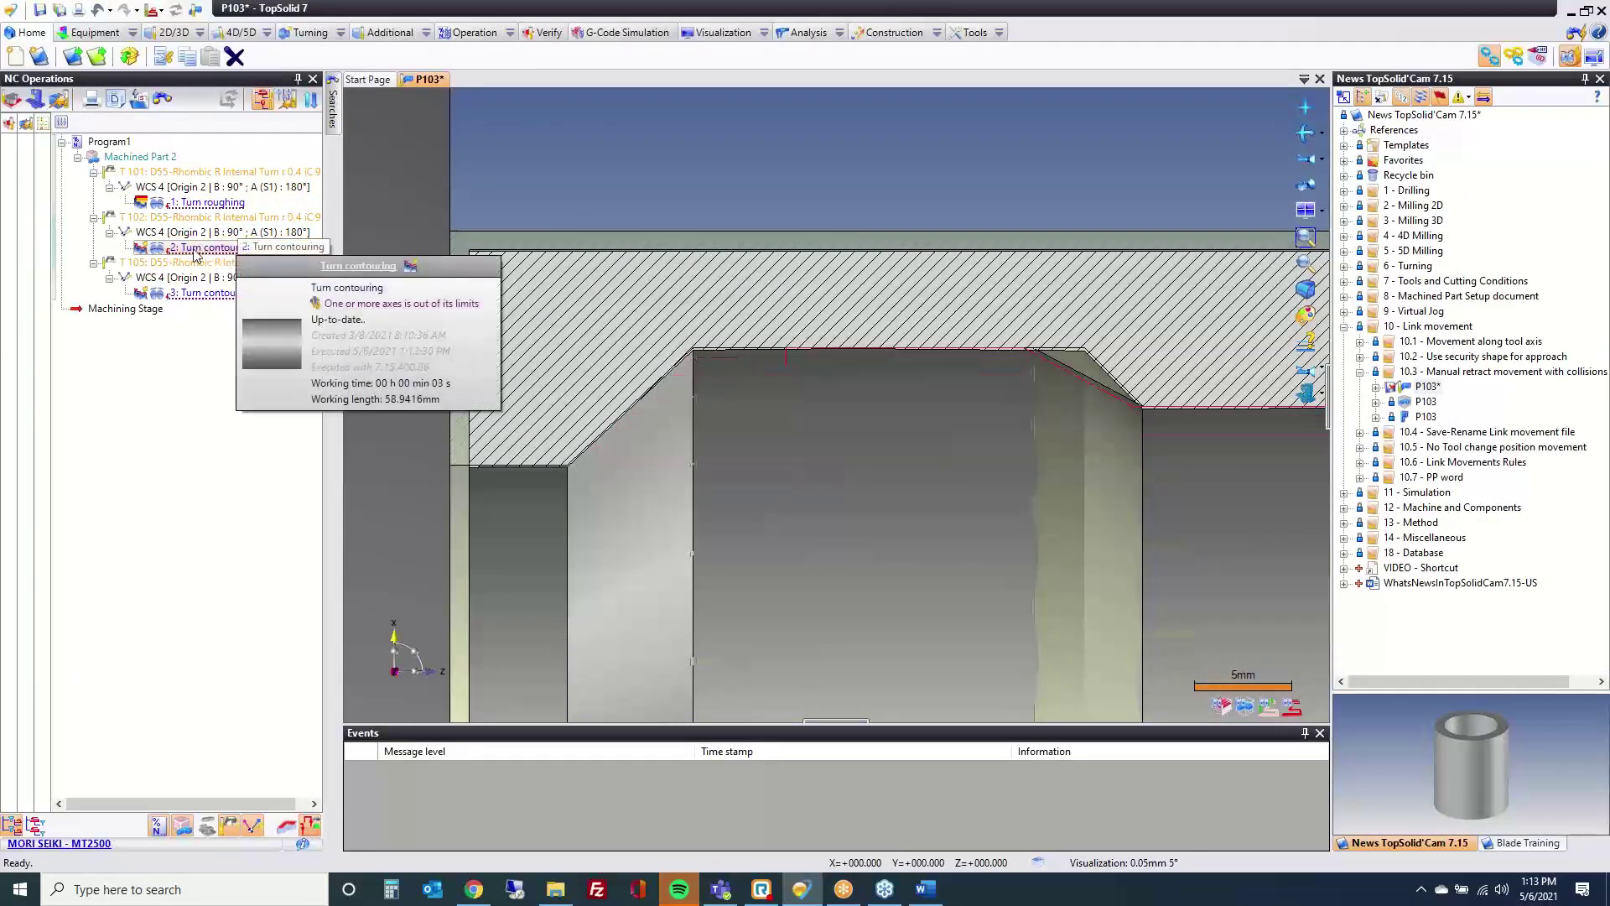
double_click(197, 249)
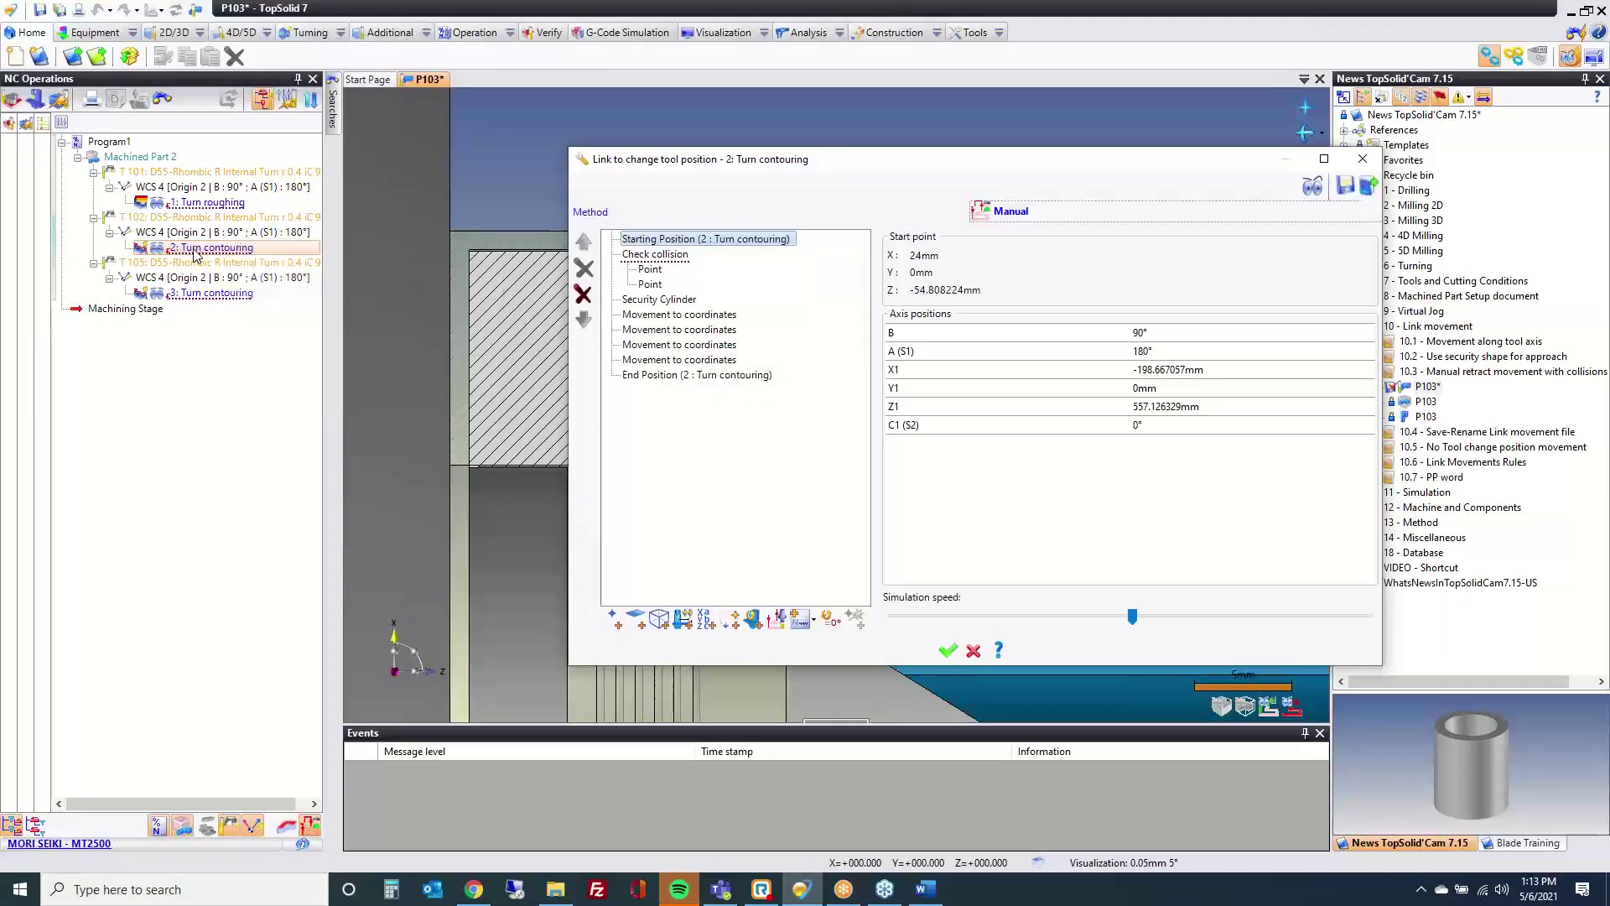
click(640, 258)
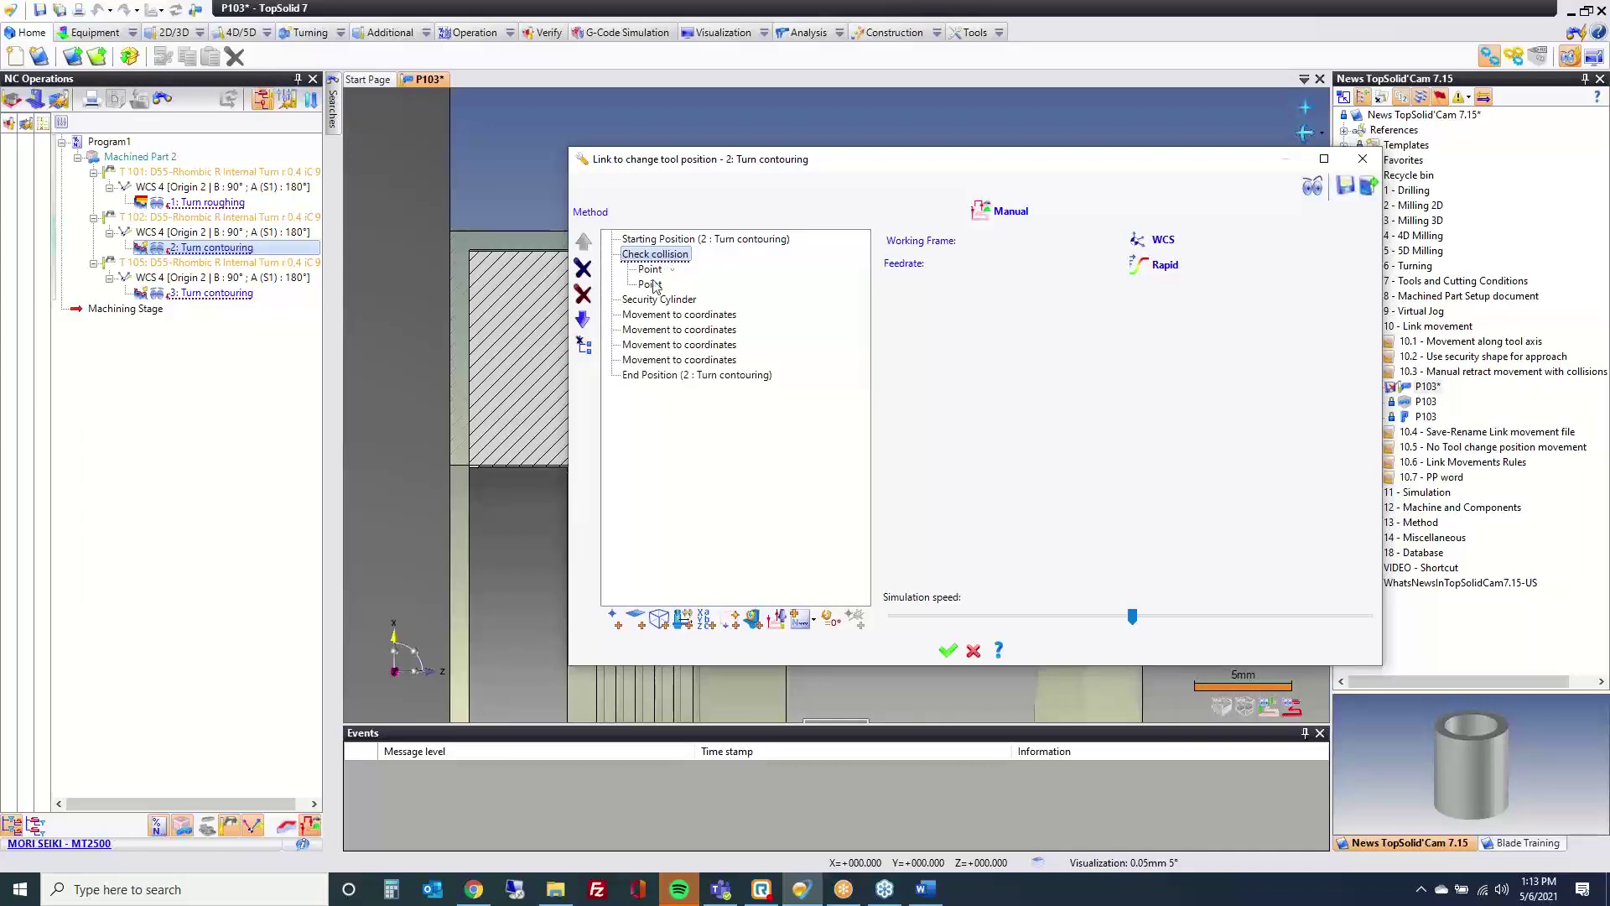
click(585, 351)
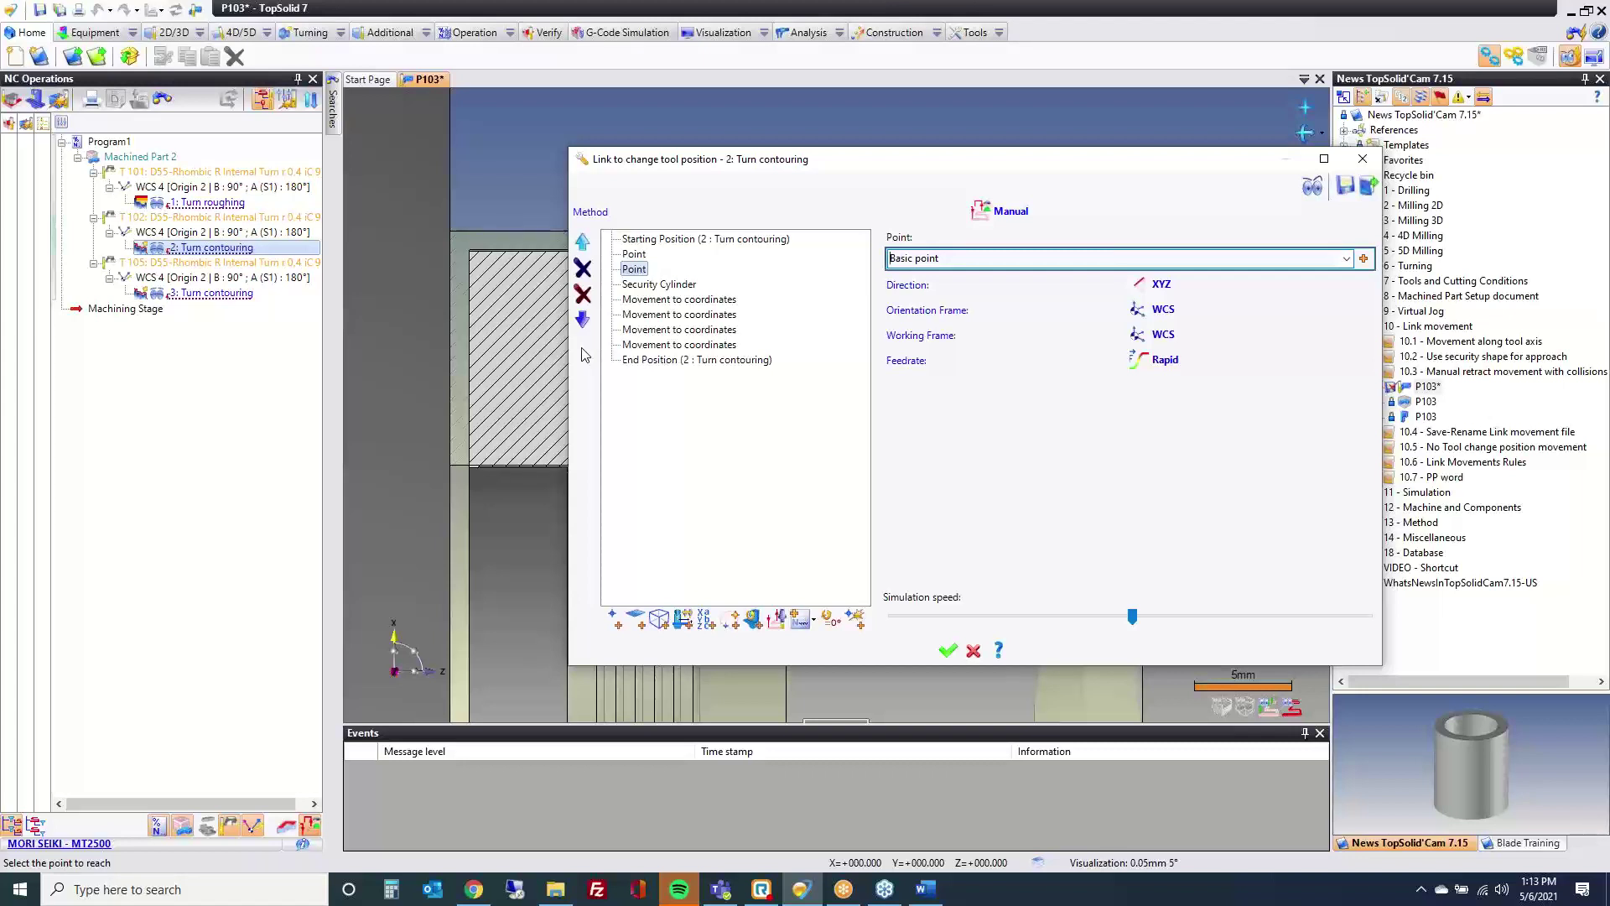
click(1363, 159)
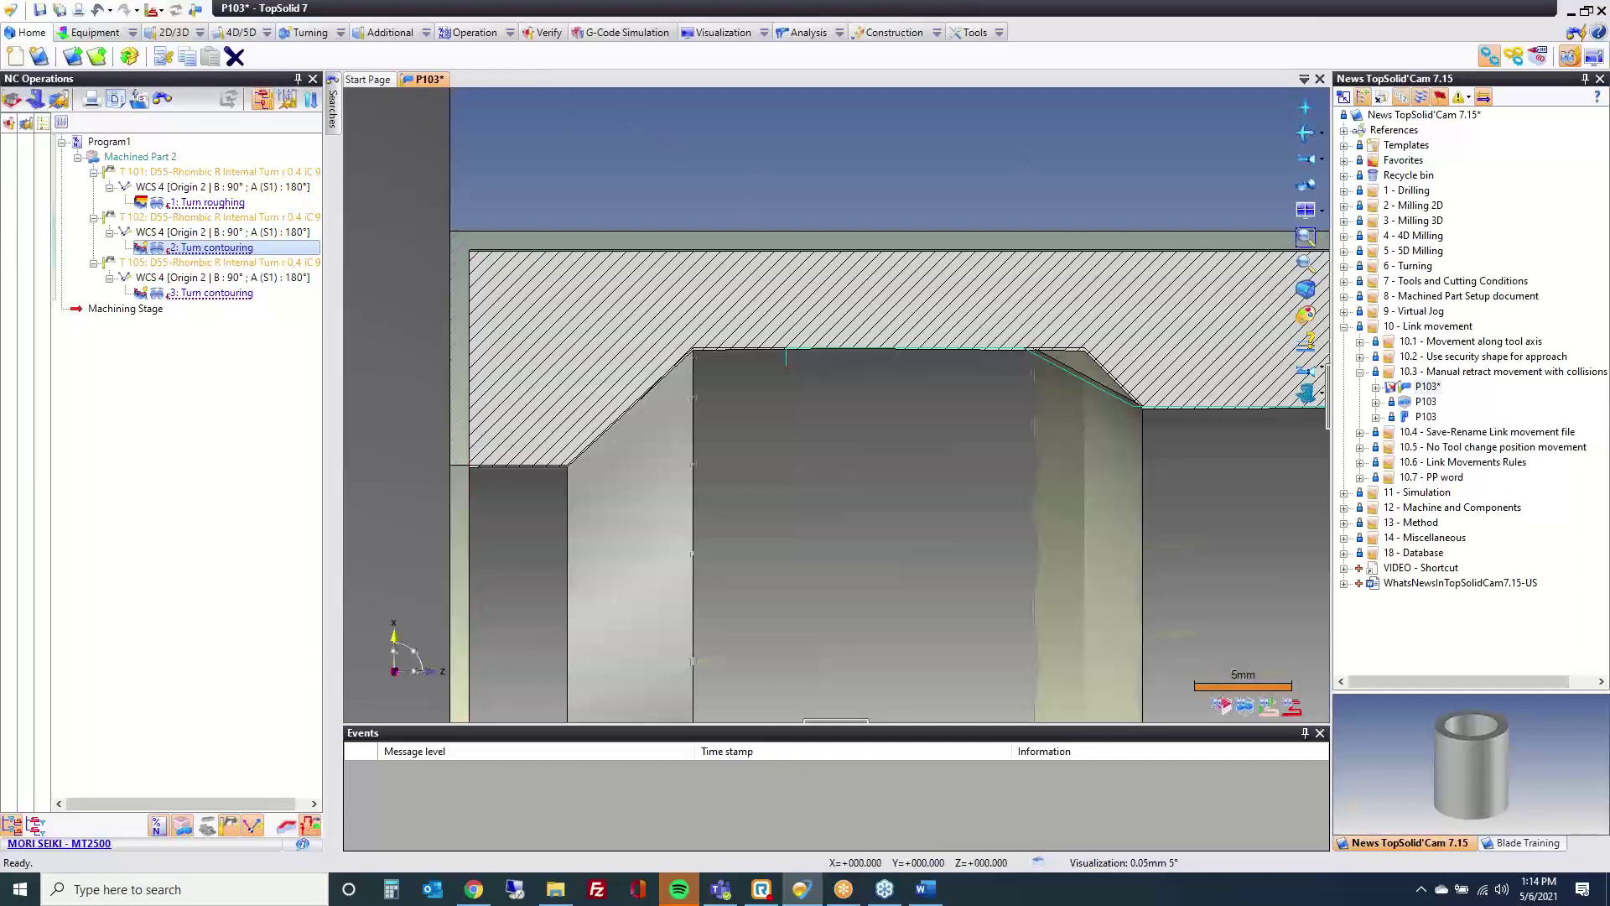
Step: Close P103 without saving its changes and close the link movement video
middle_click(419, 79)
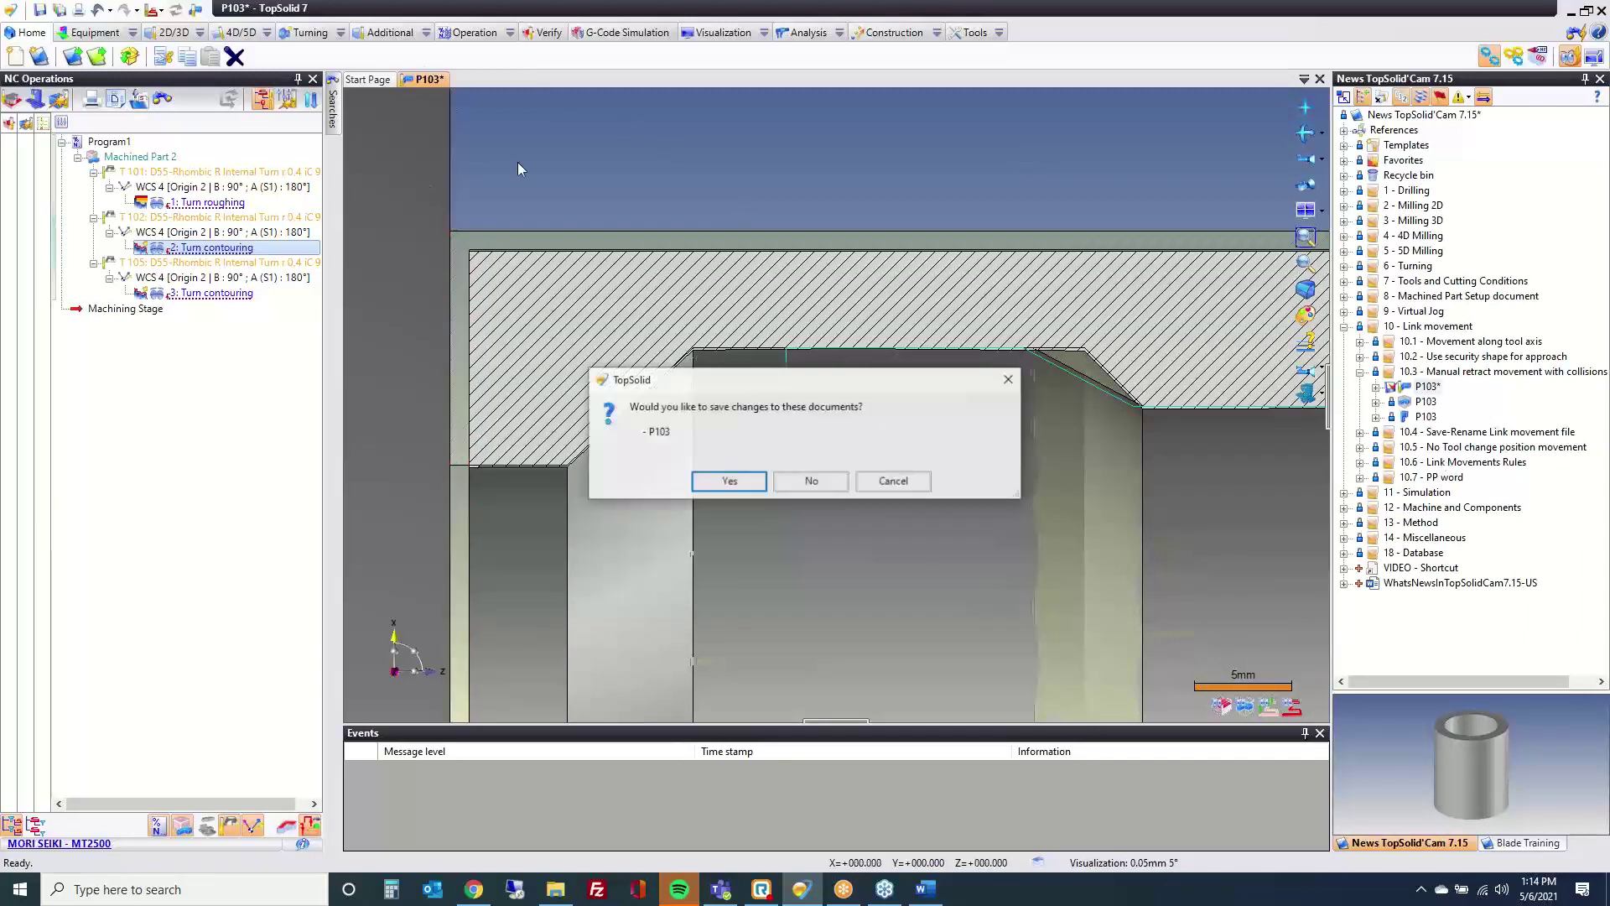
click(833, 483)
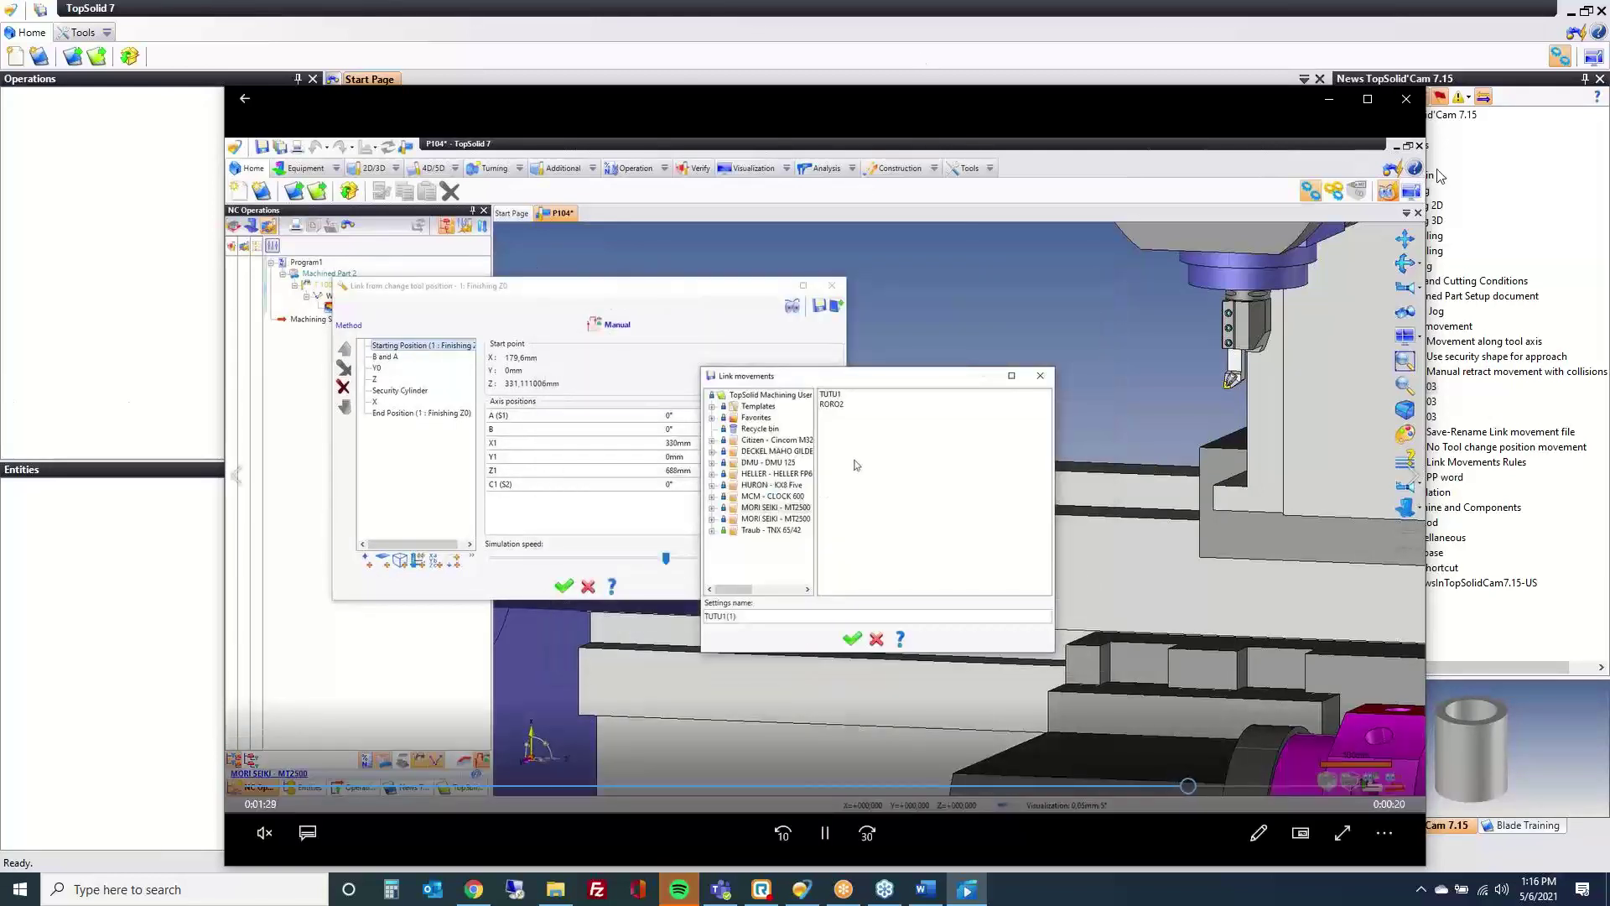
click(1405, 100)
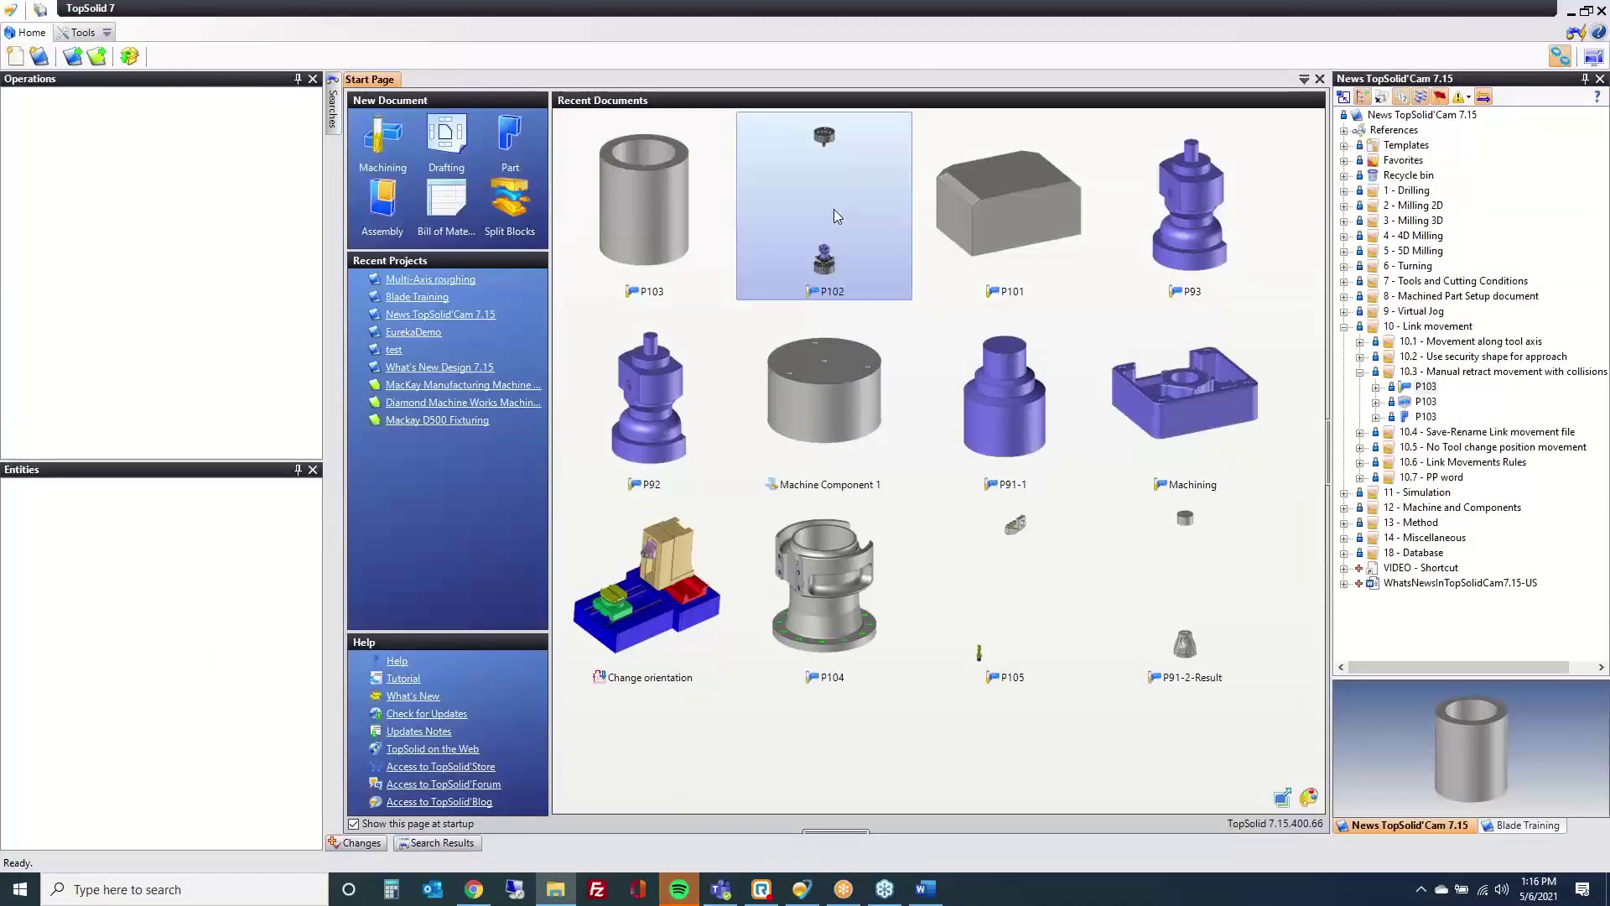
Step: Open the P105 machining document from folder 10.5 - No Tool change position movement
click(1360, 373)
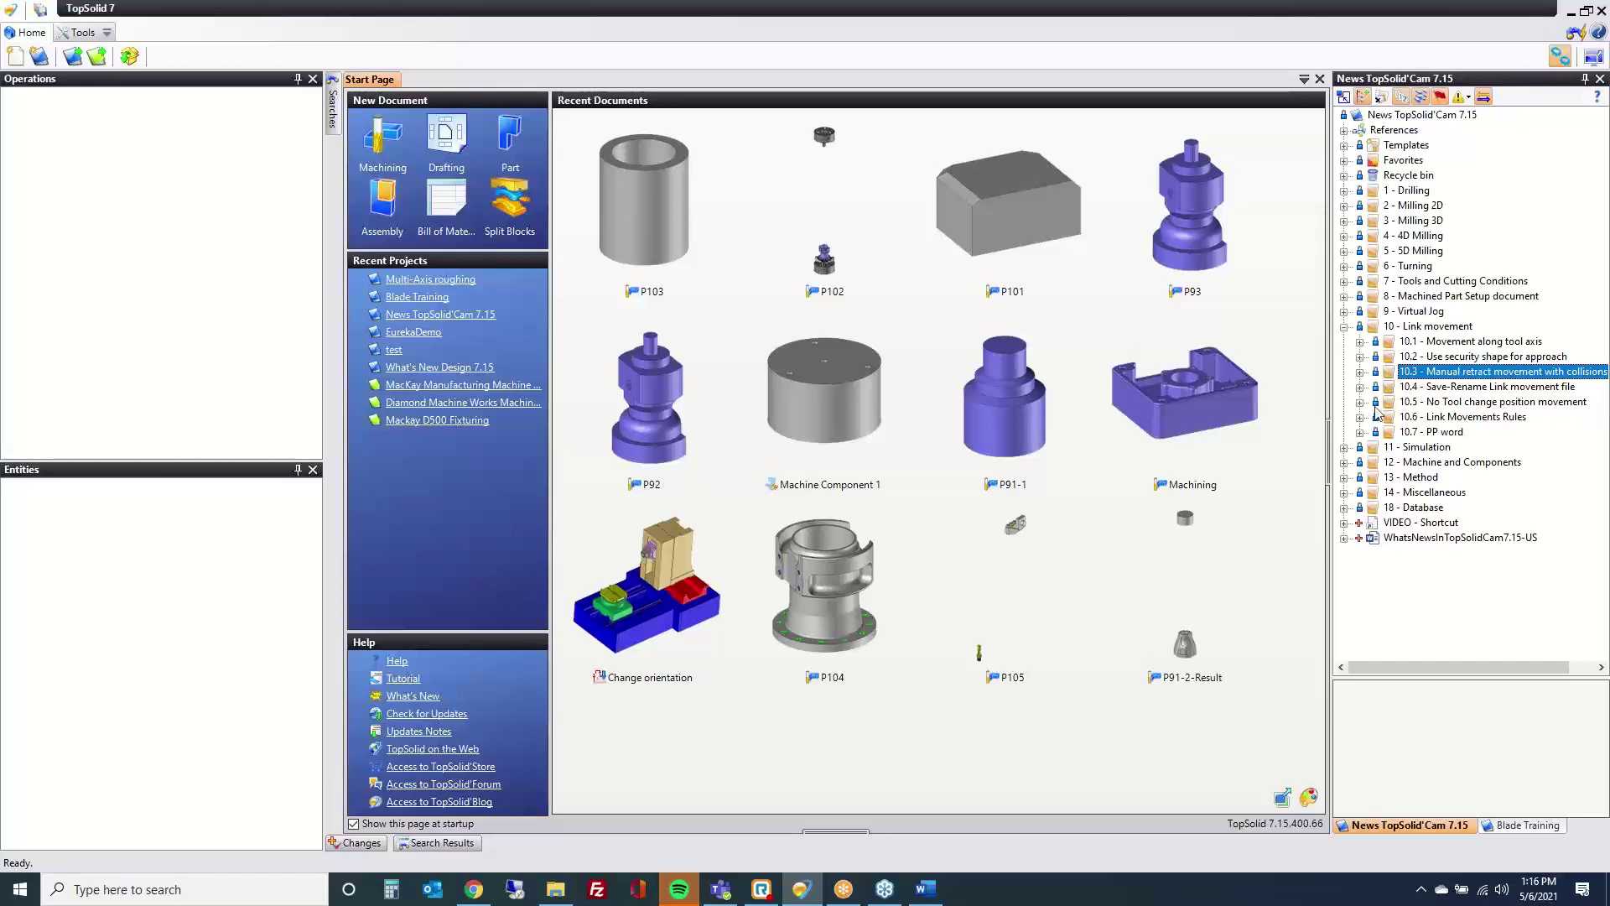
click(1360, 402)
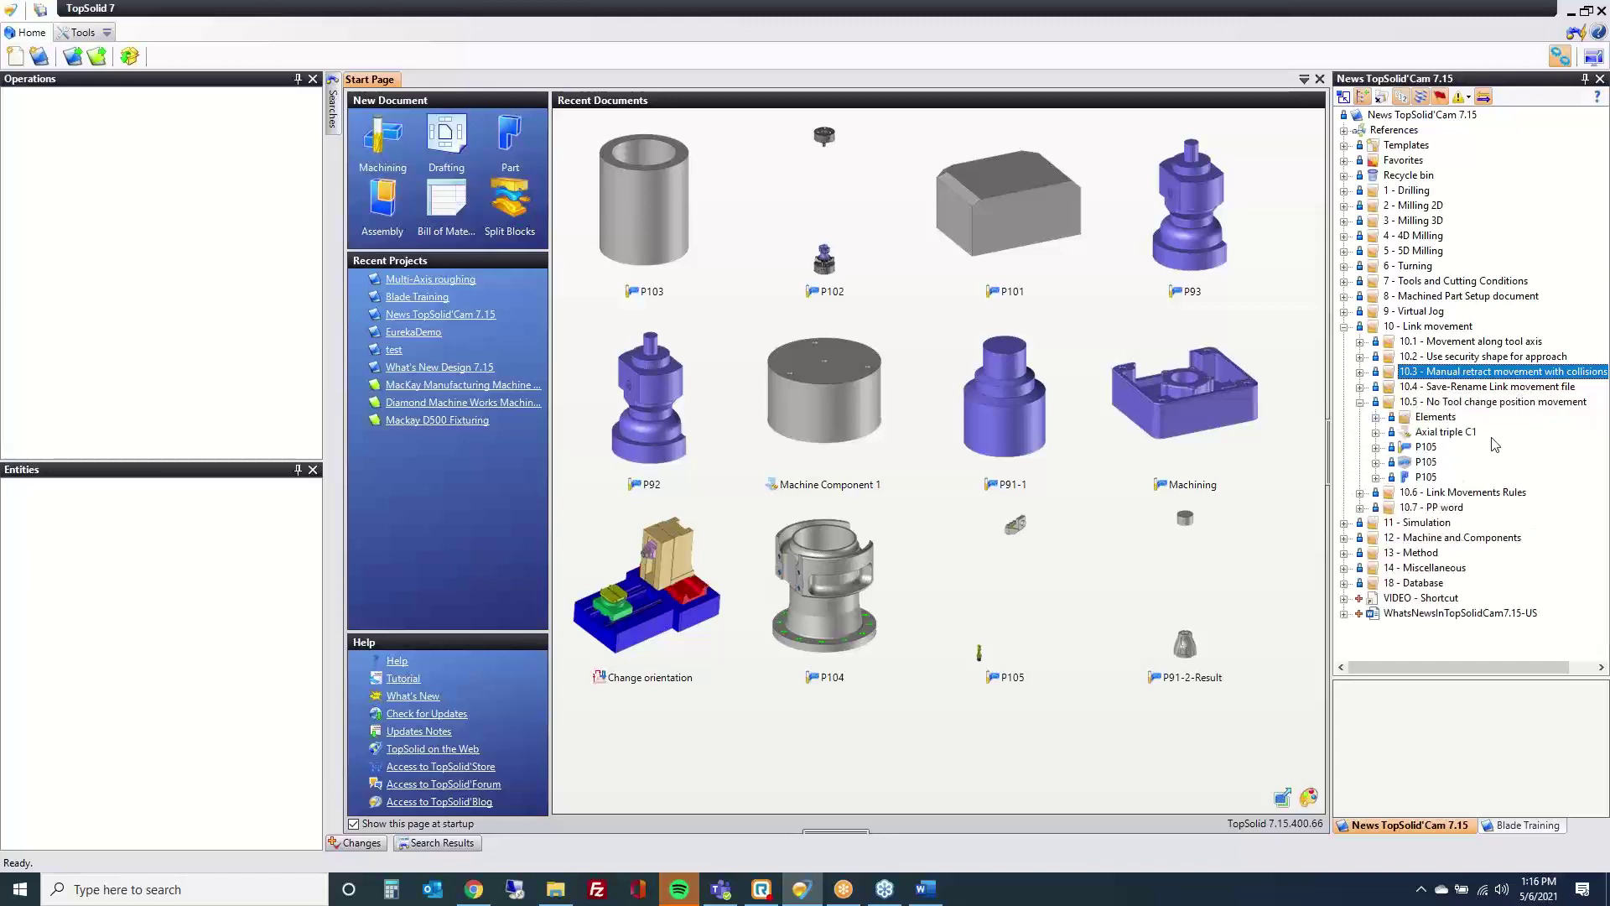
click(1426, 446)
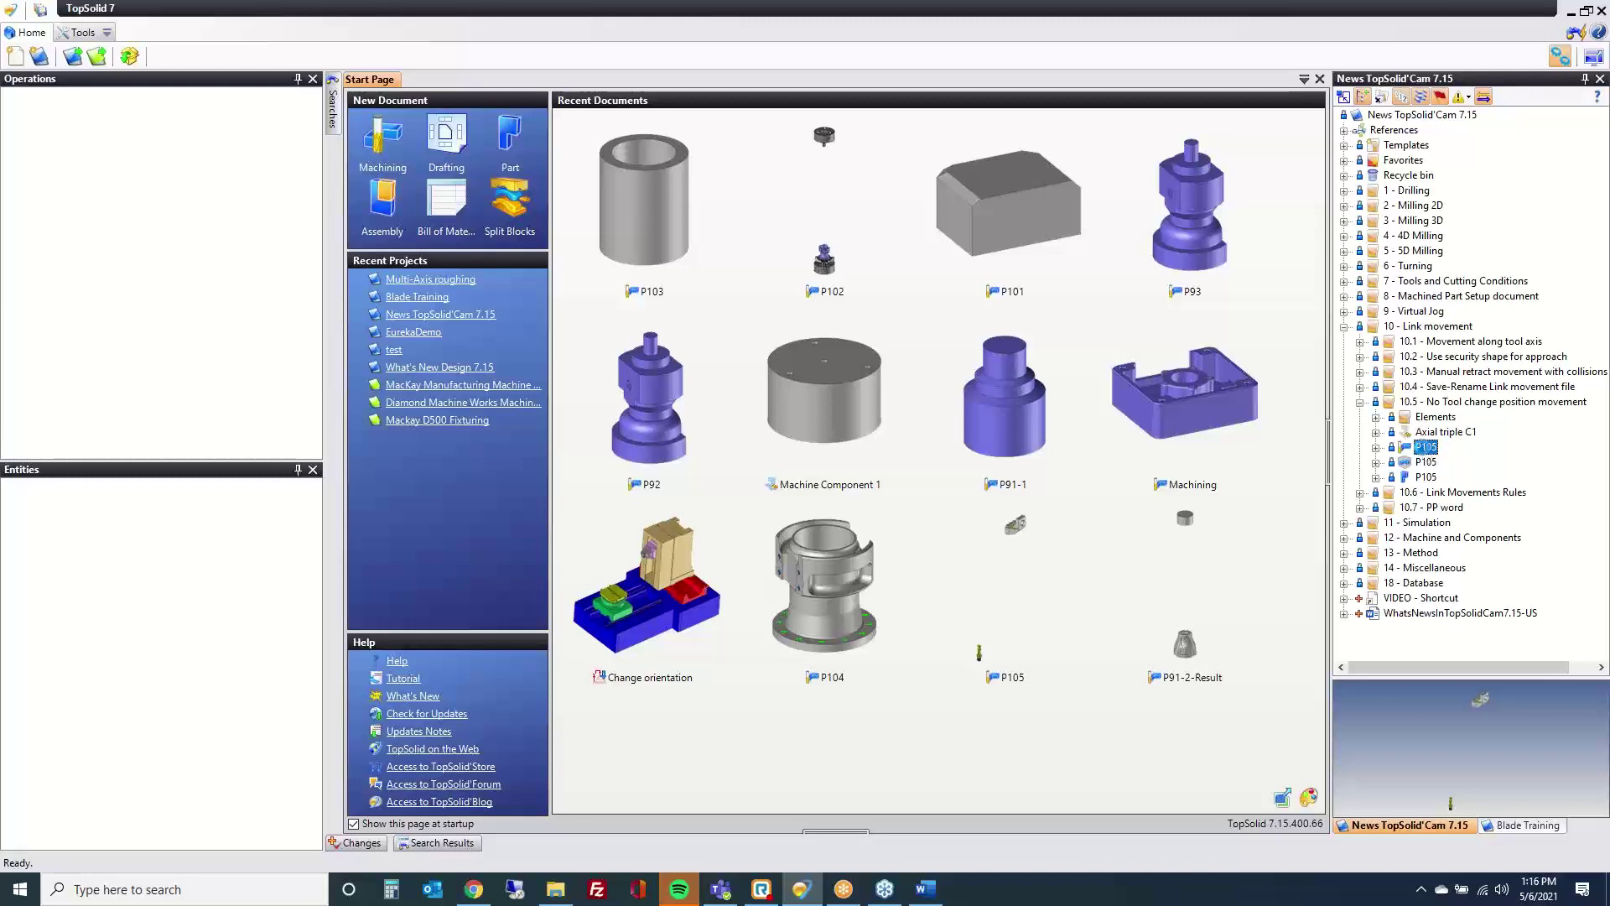
double_click(1154, 481)
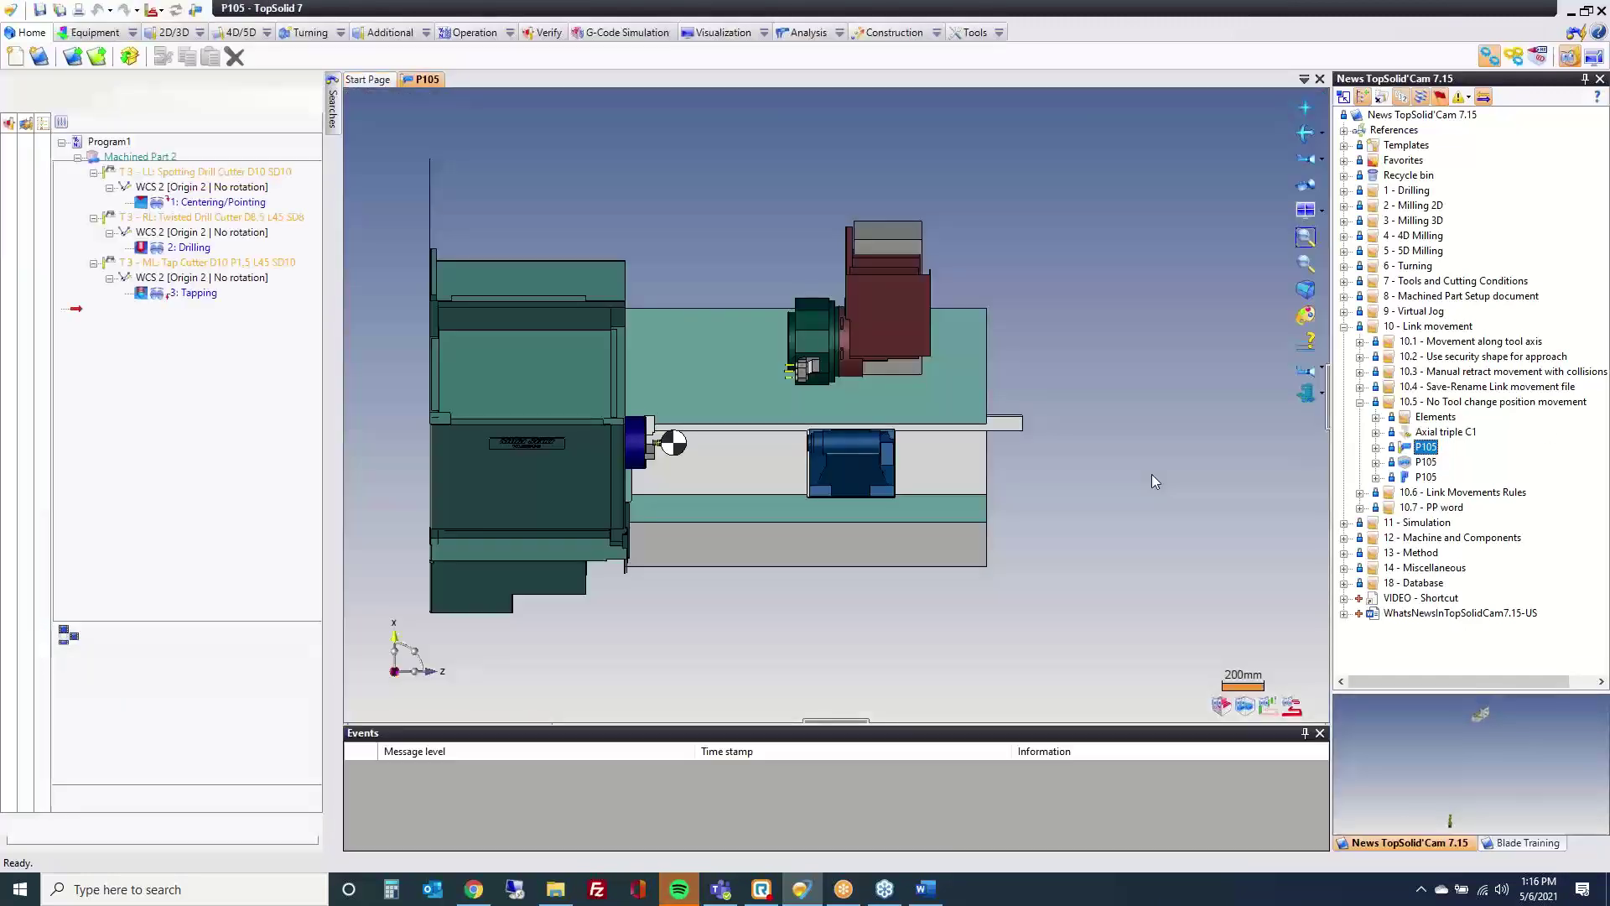
Step: Examine the triple tool holder with its L, M and R tools on the turret of P105 up close
middle_drag(775, 448, 811, 448)
scroll(872, 376, up, 8)
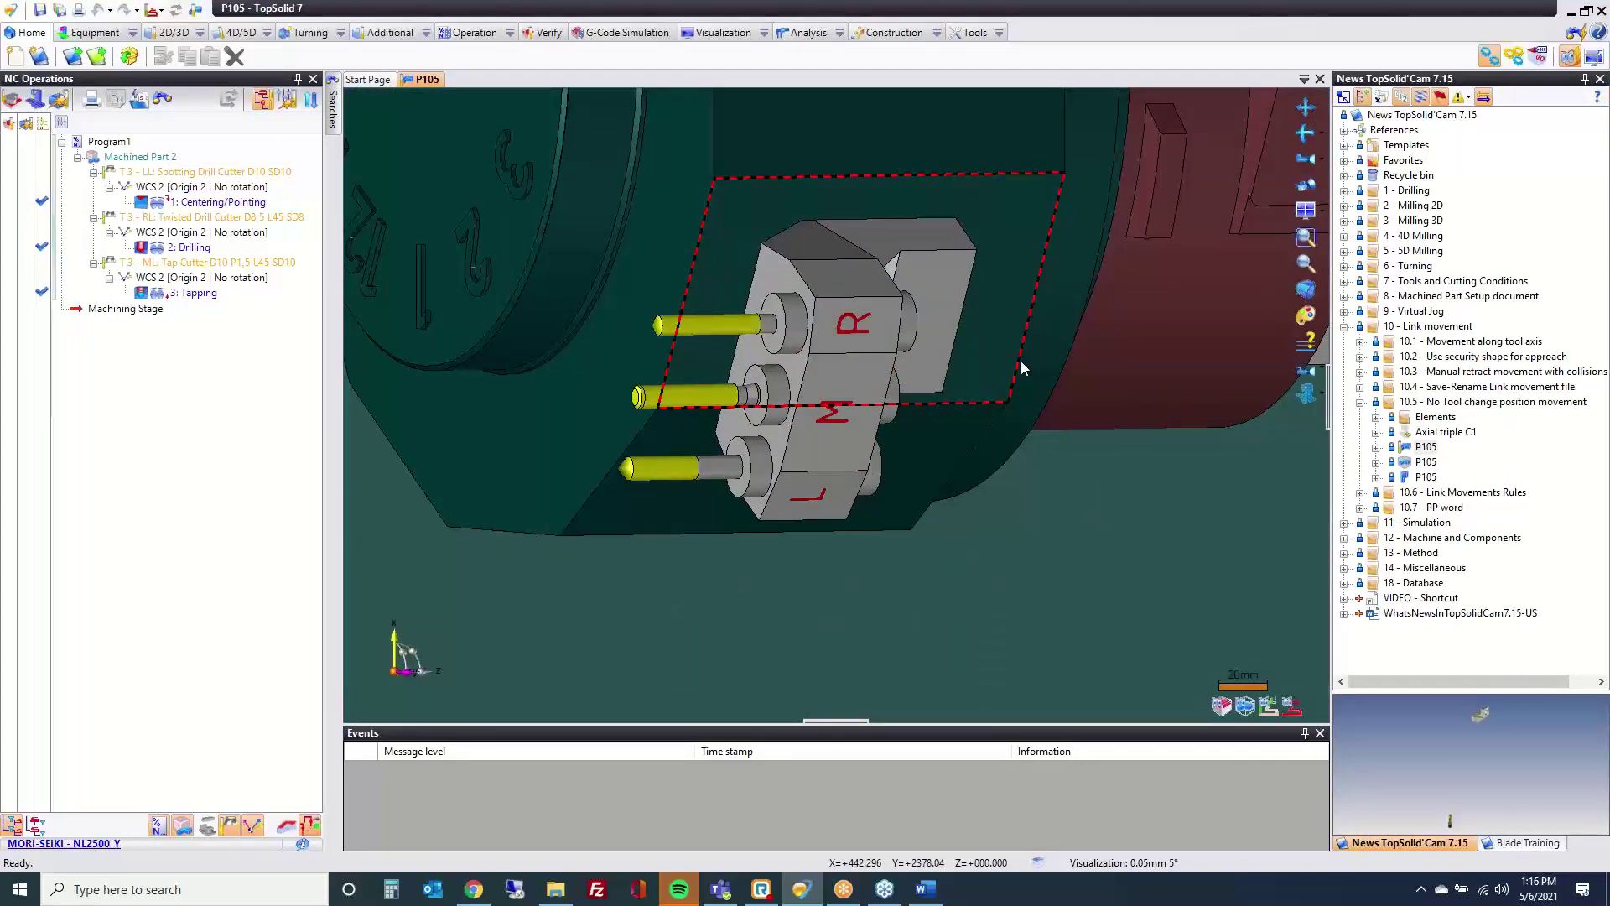
mouse_move(1004, 344)
middle_down()
mouse_move(1003, 260)
mouse_move(974, 316)
mouse_move(996, 358)
middle_up()
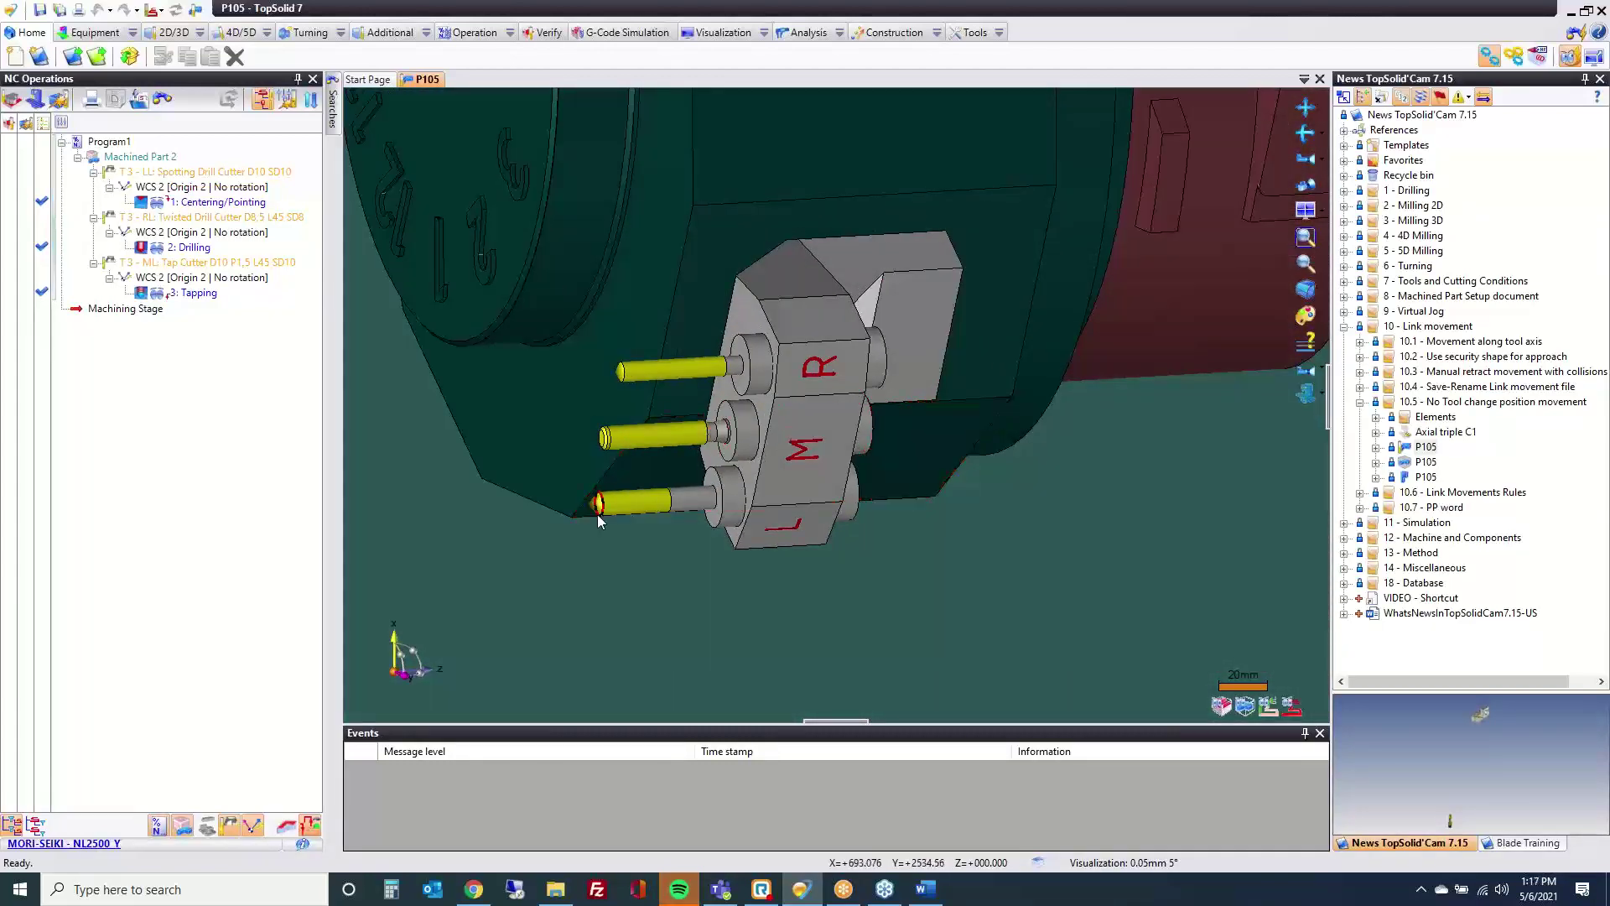
scroll(696, 335, down, 3)
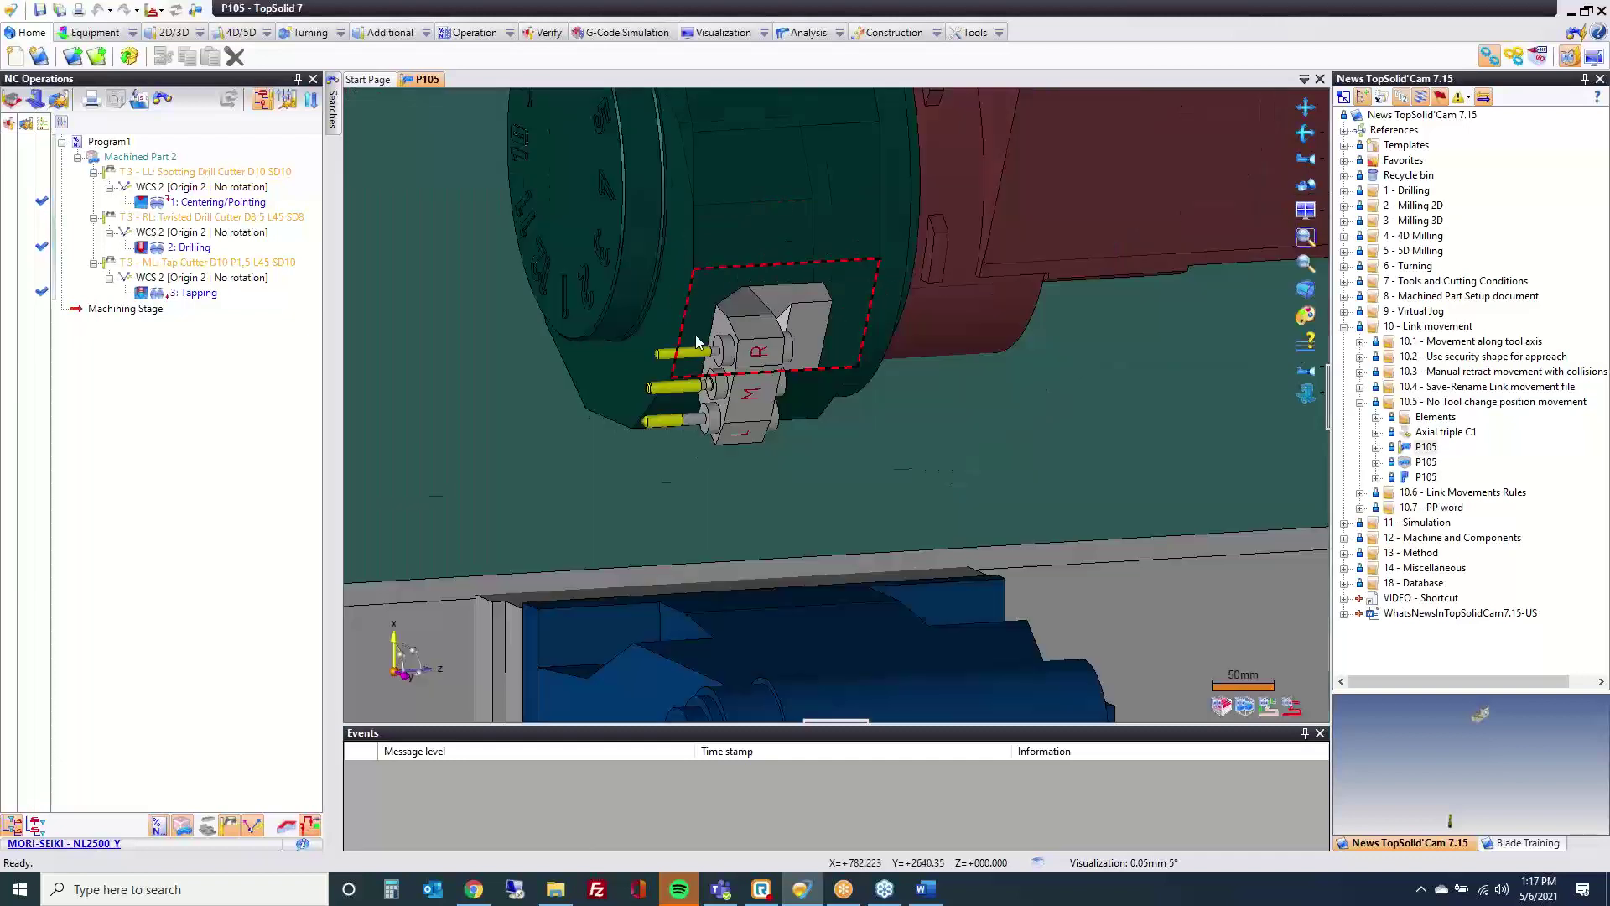
scroll(696, 335, down, 5)
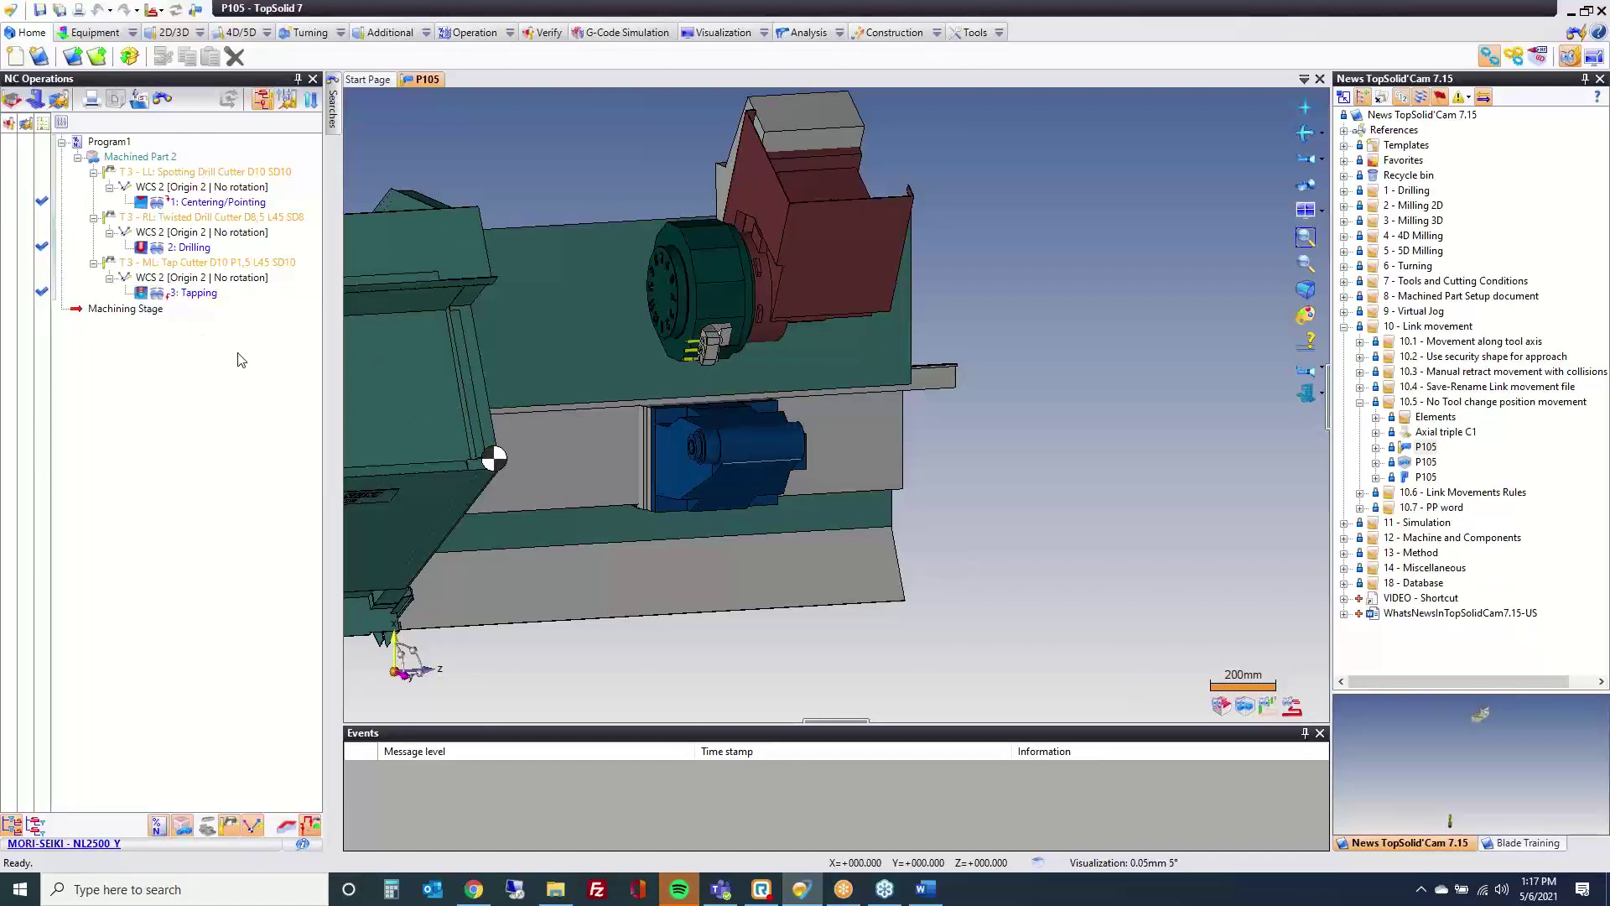
Step: Simulate the centering, drilling and tapping operations and follow the three tools up close at the part
drag(180, 229, 171, 211)
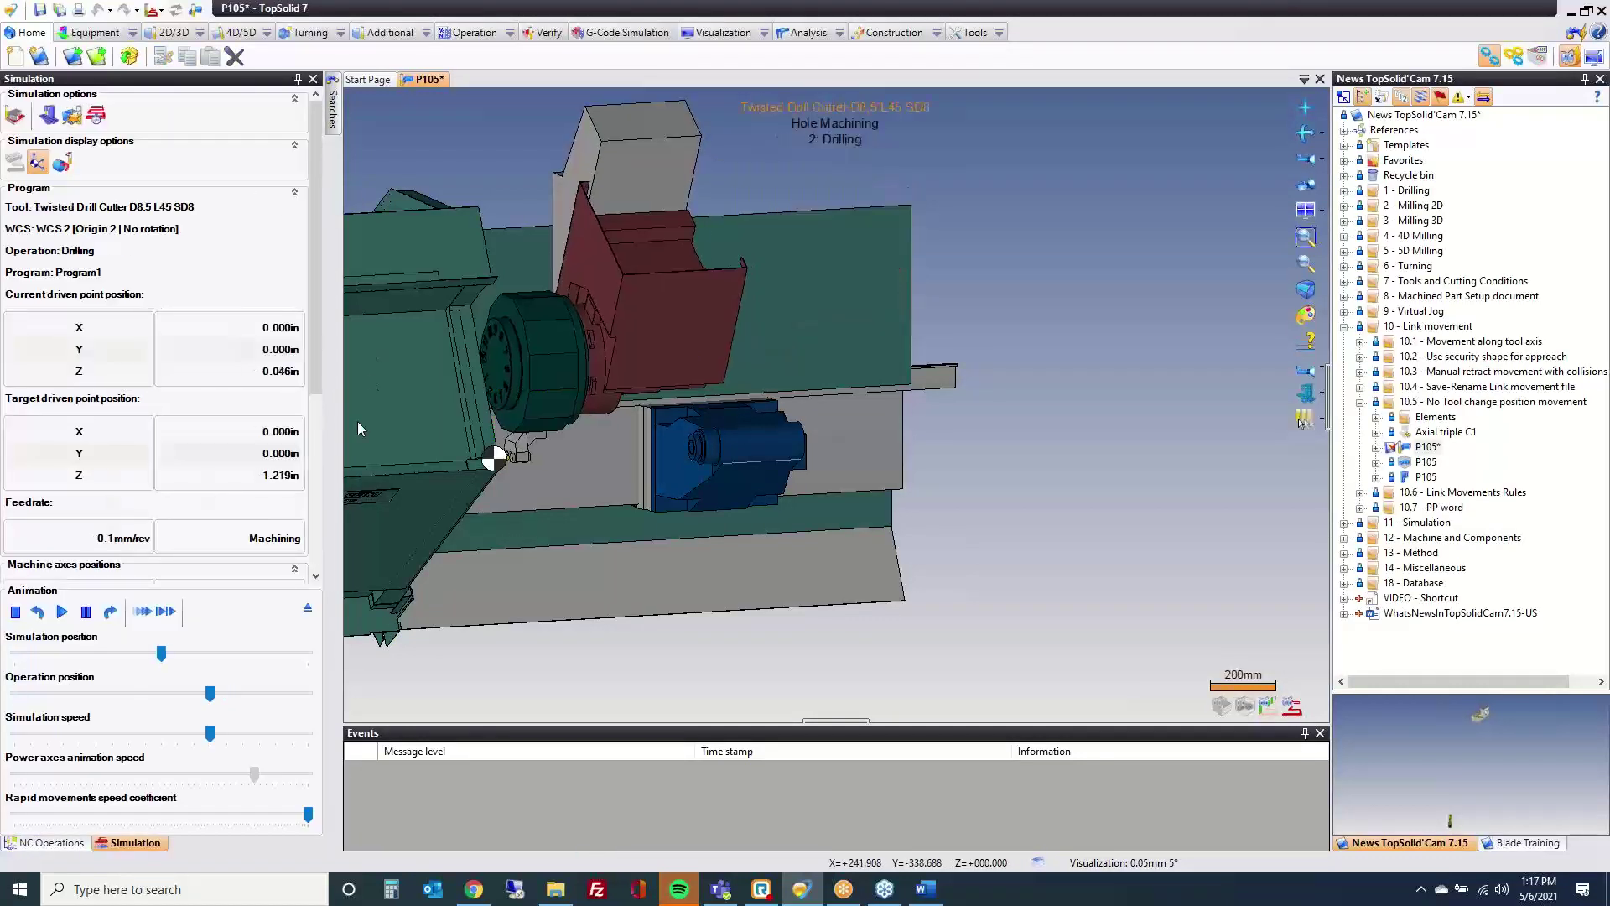
middle_drag(535, 527, 463, 438)
scroll(460, 435, up, 9)
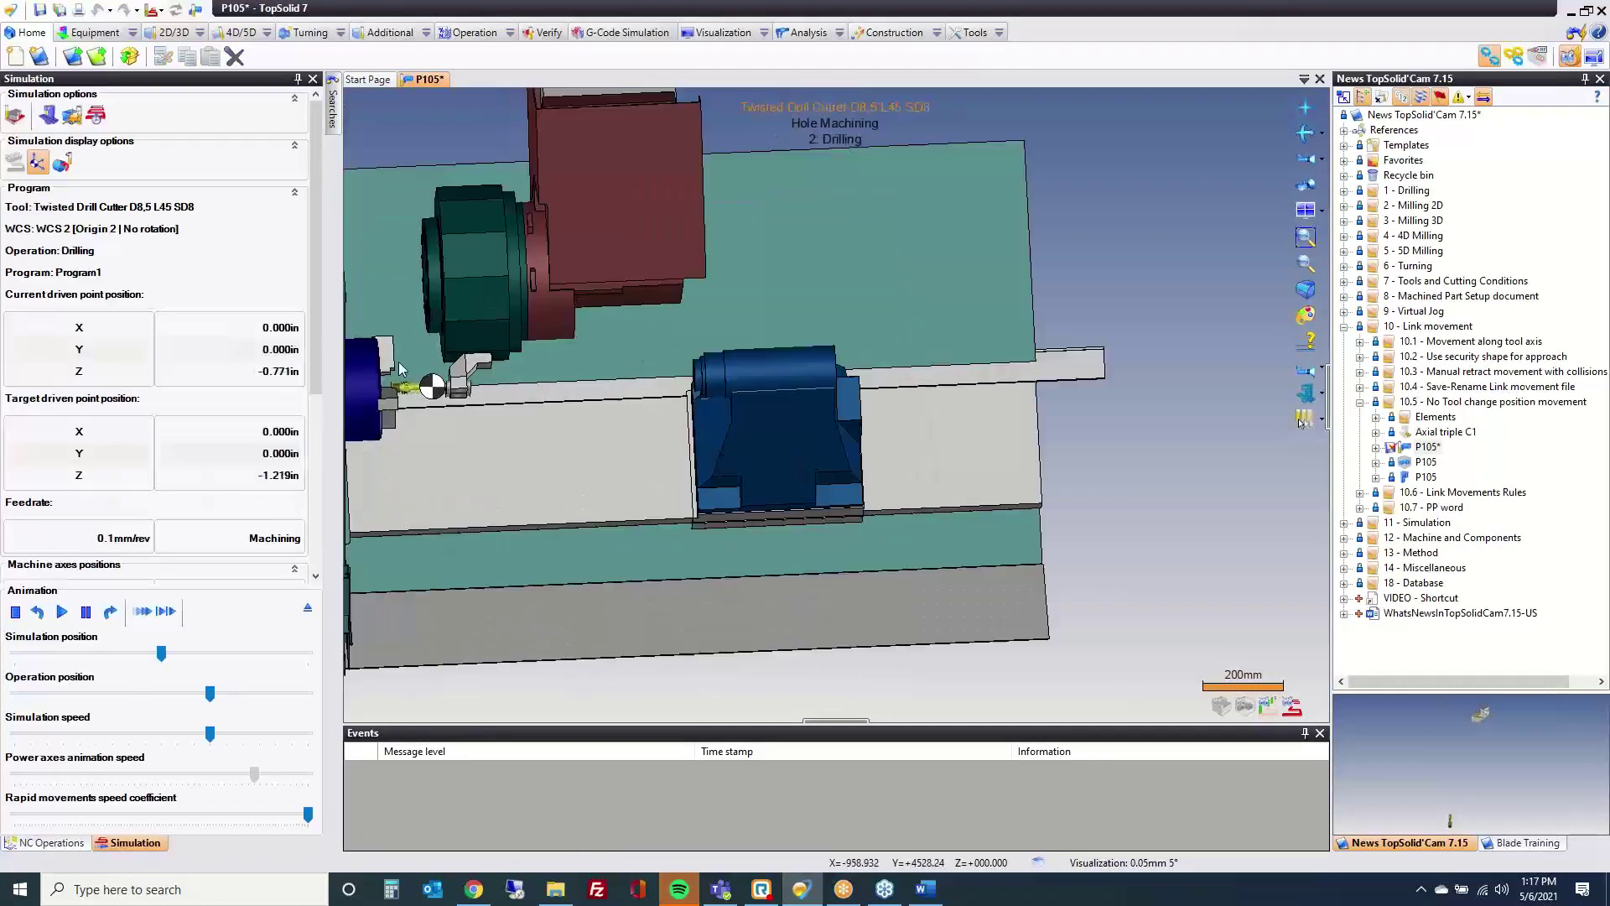
middle_drag(536, 478, 536, 424)
middle_drag(600, 537, 629, 738)
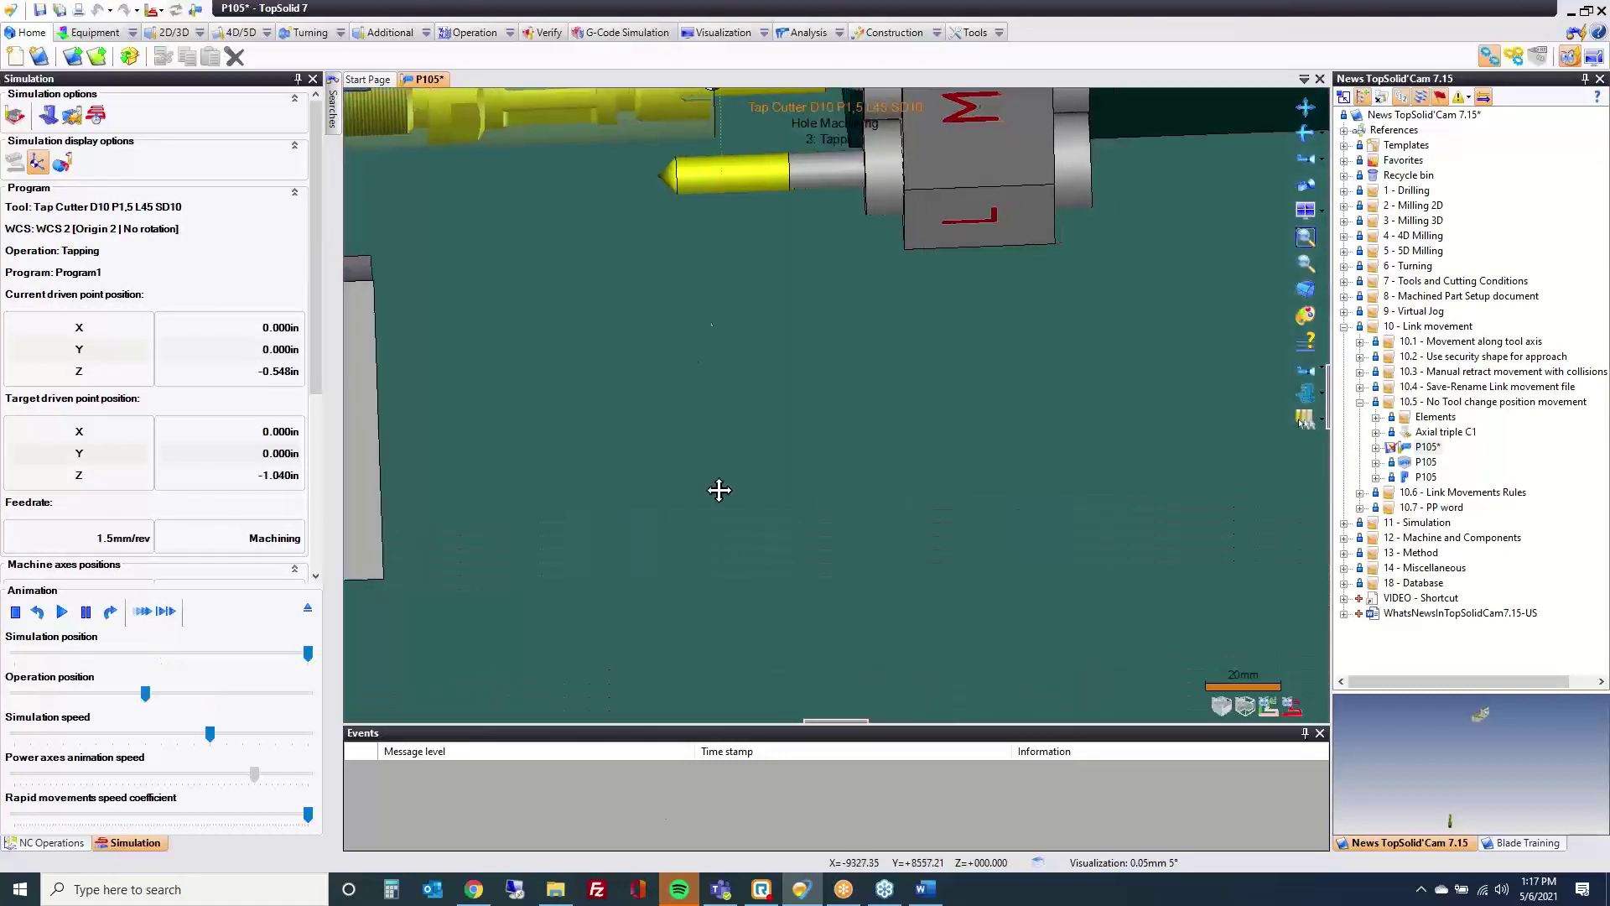
middle_drag(719, 489, 738, 797)
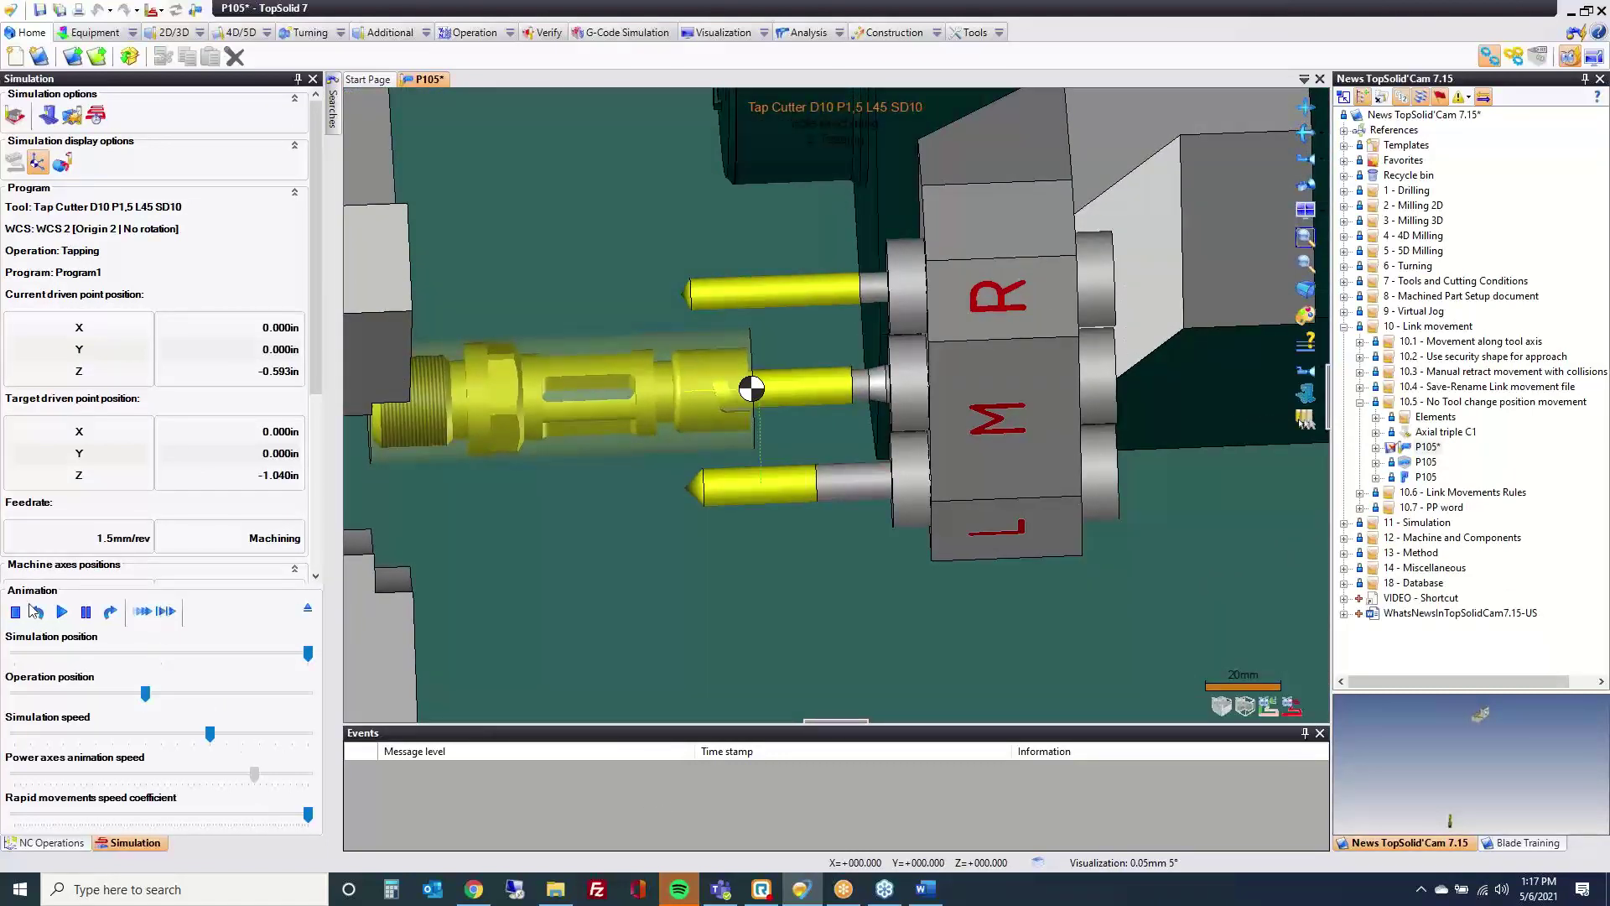
Step: Slow the simulation speed down and replay the simulation from its beginning
click(15, 611)
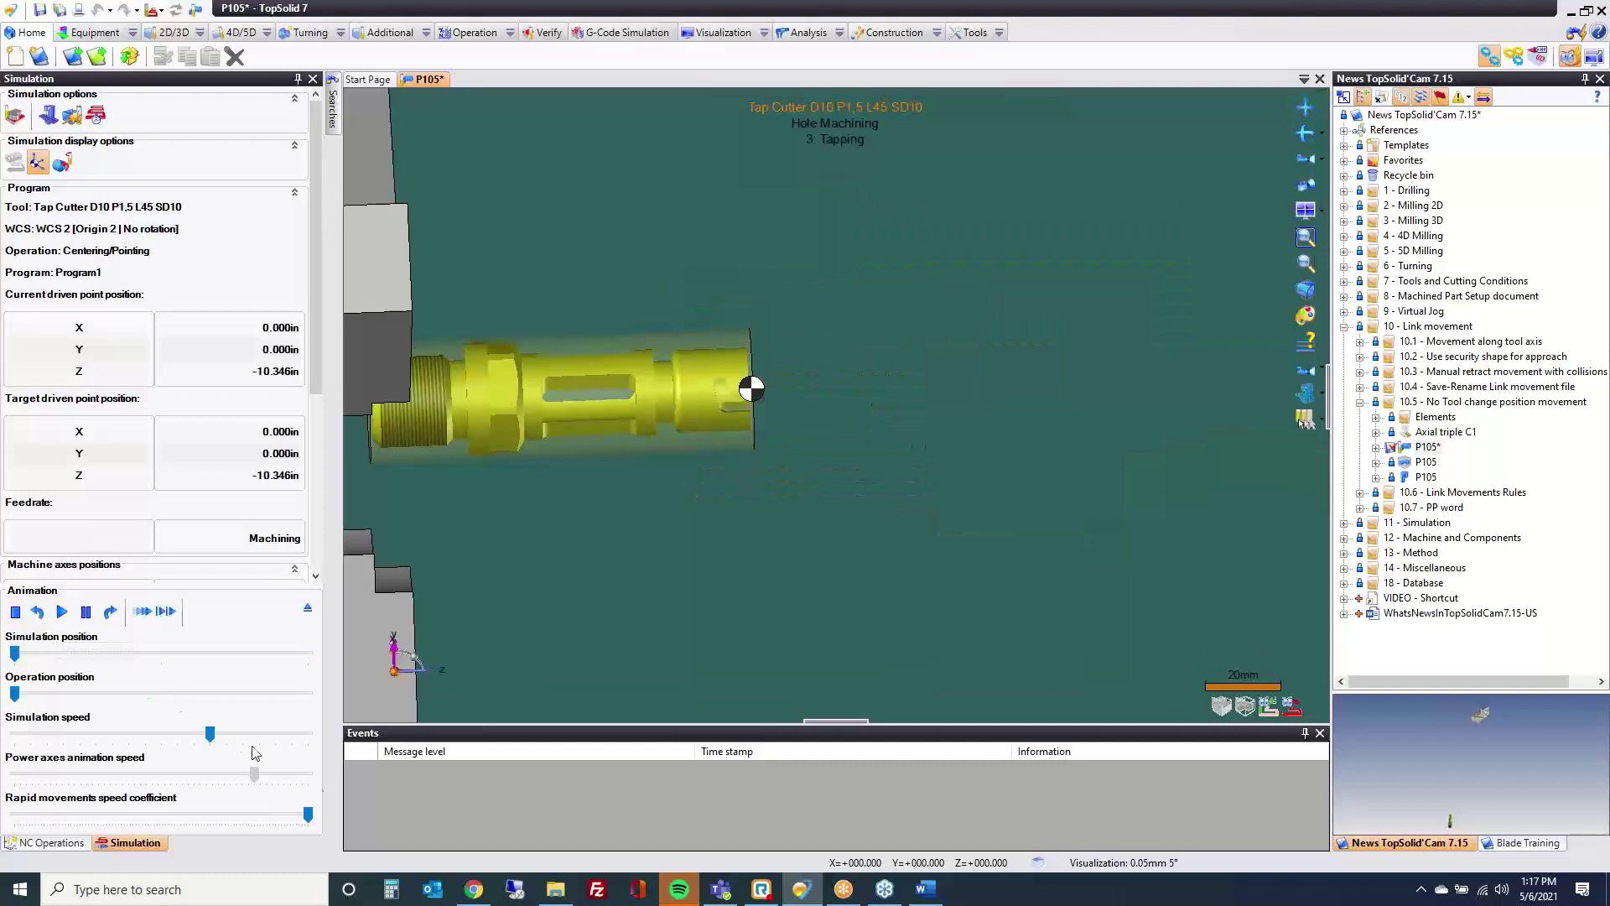
drag(209, 735, 47, 735)
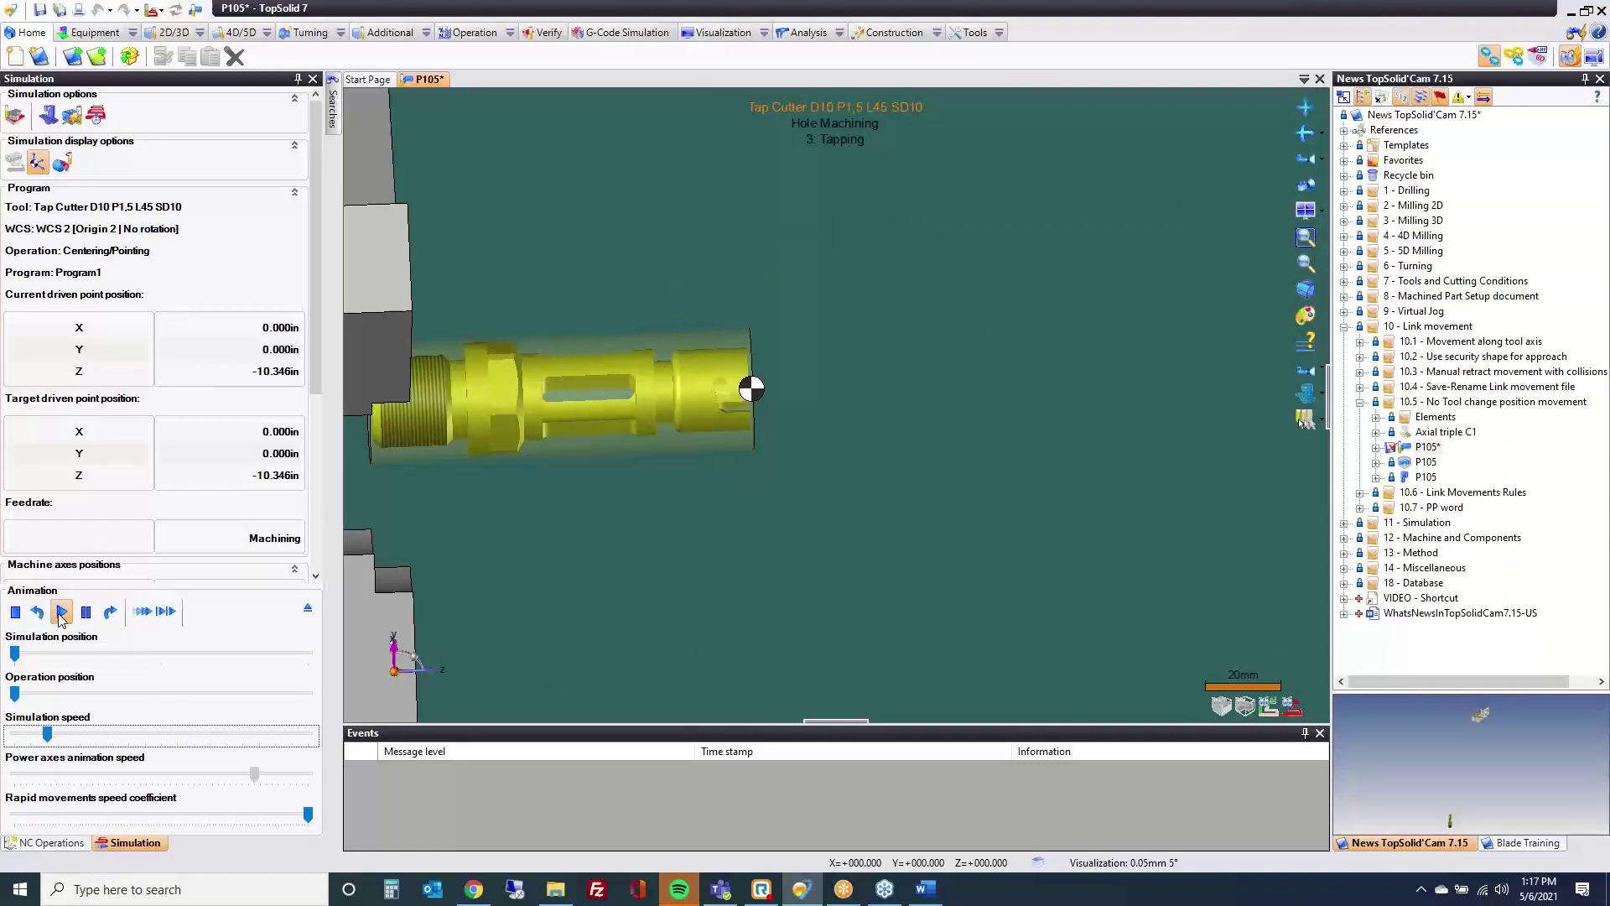
click(61, 612)
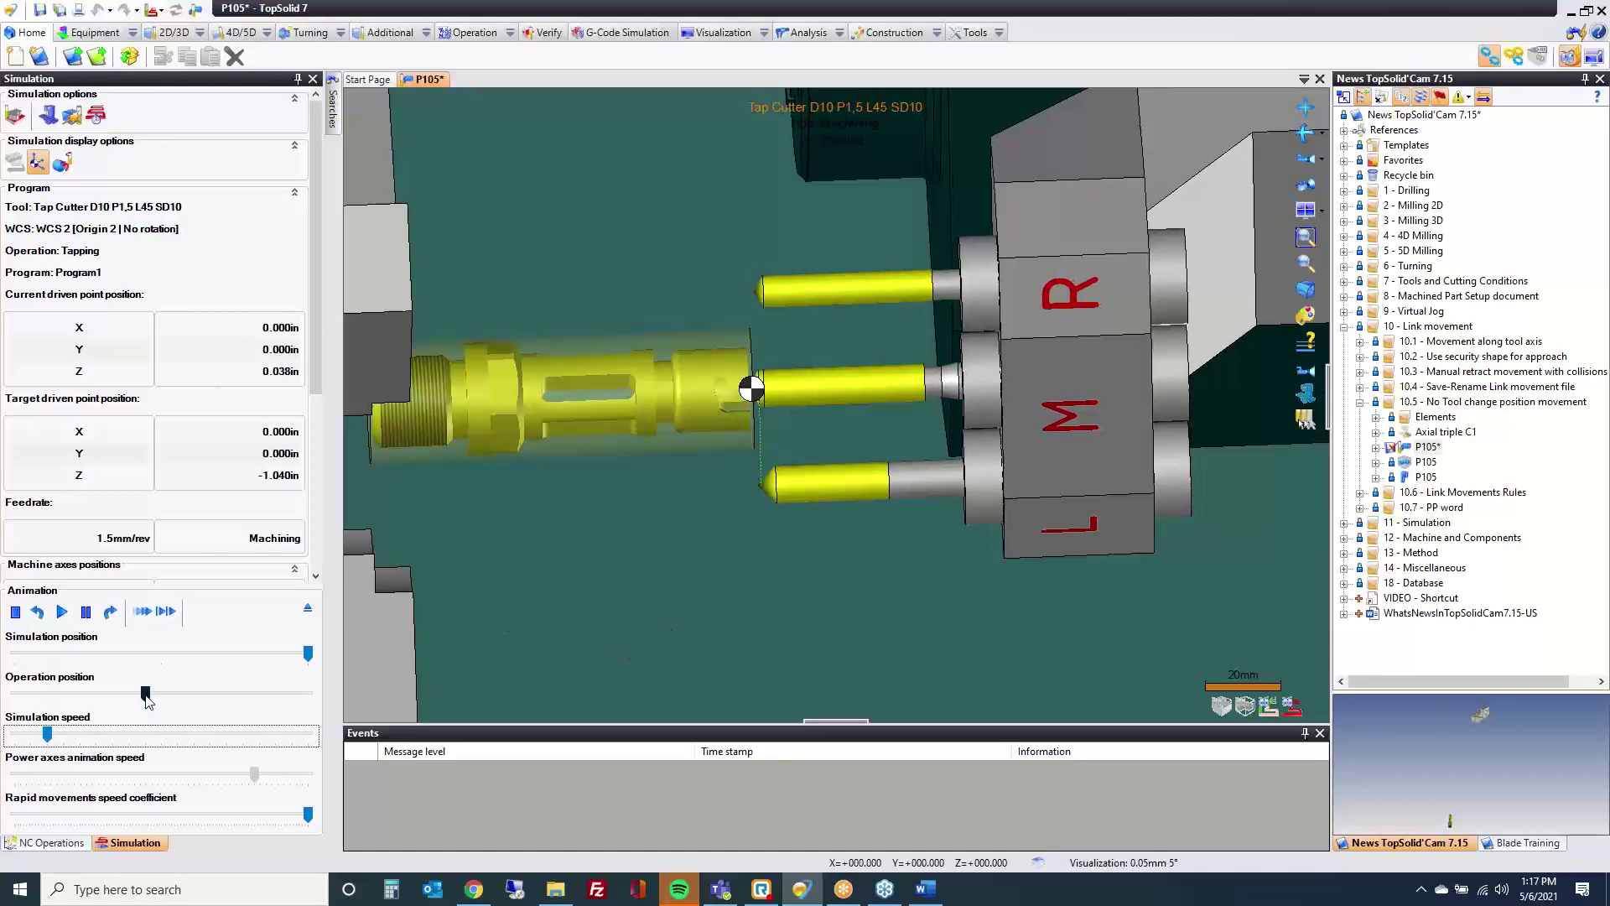
drag(145, 693, 43, 694)
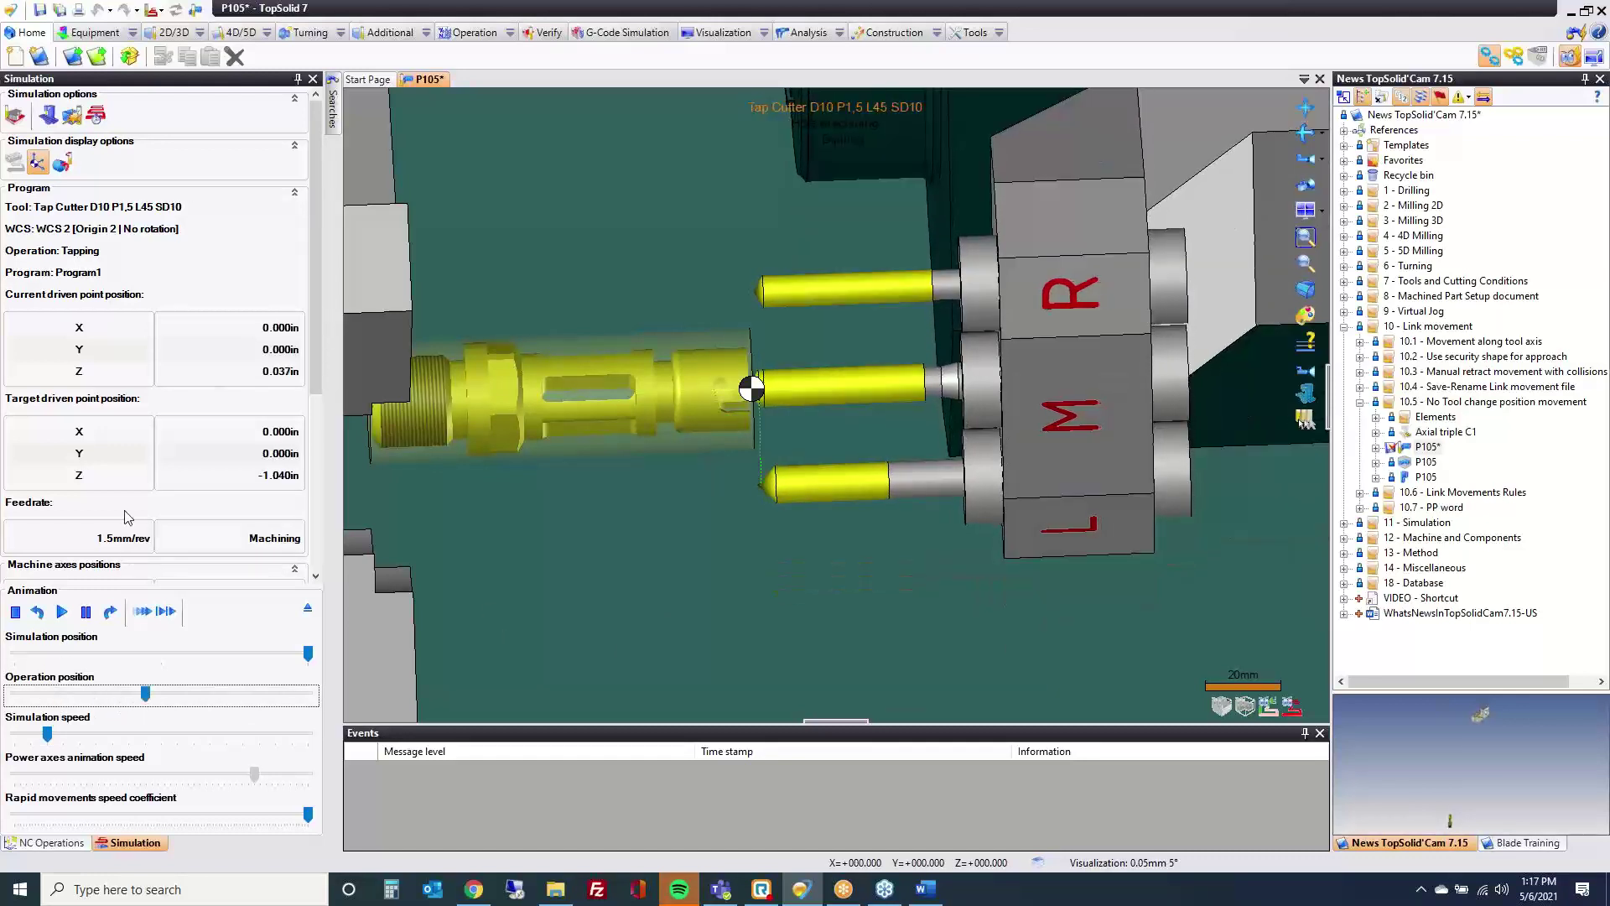
drag(17, 695, 18, 695)
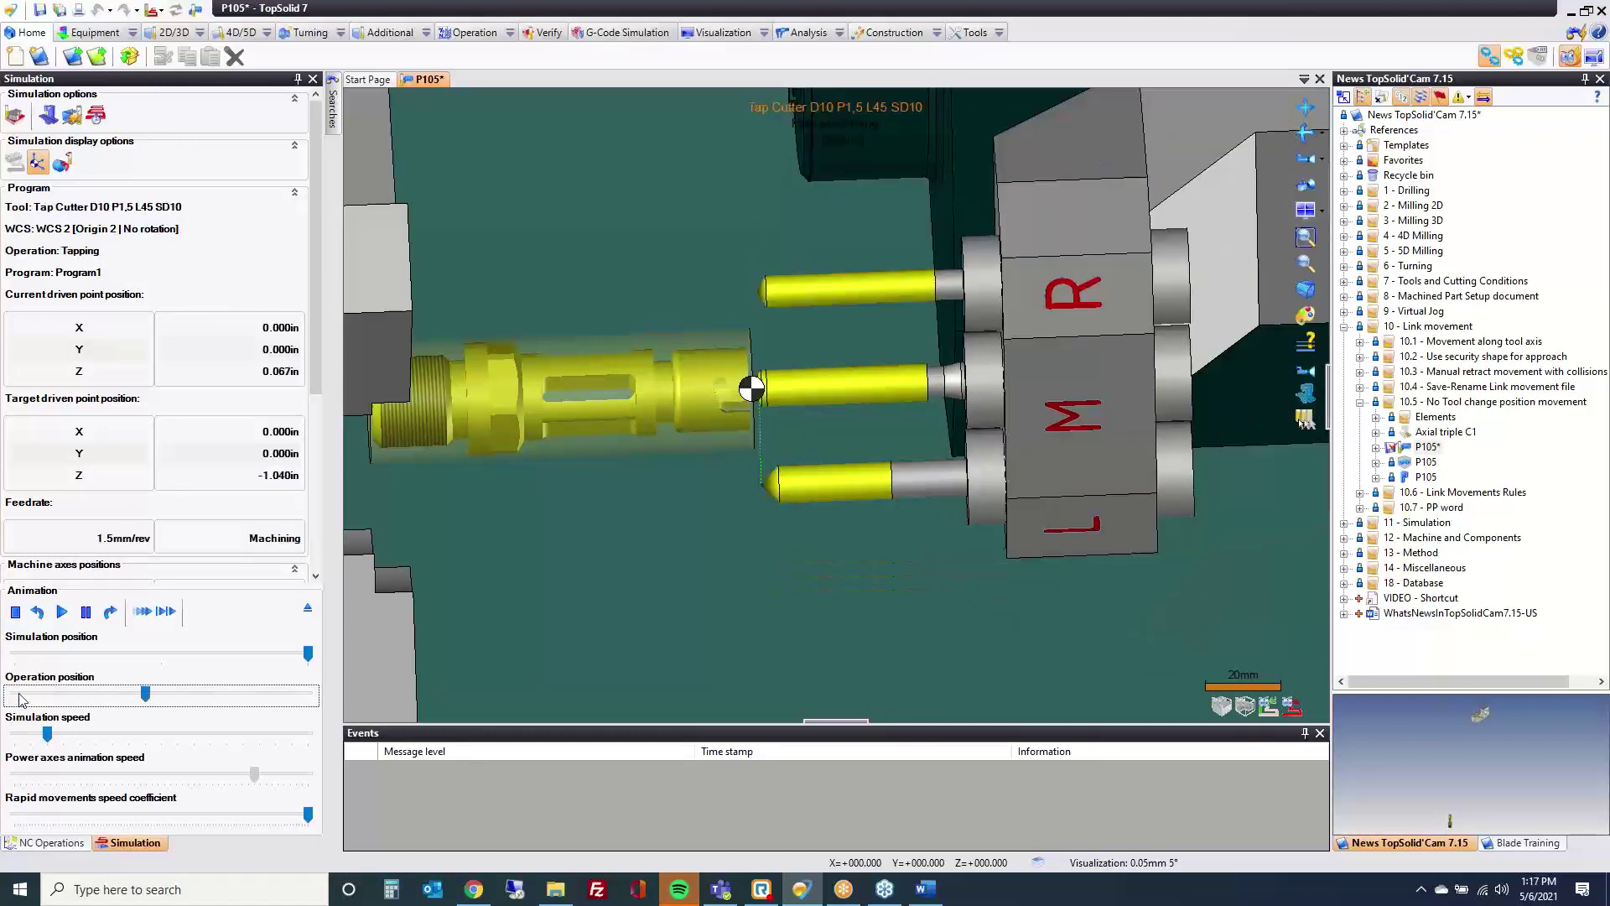
click(16, 614)
click(62, 614)
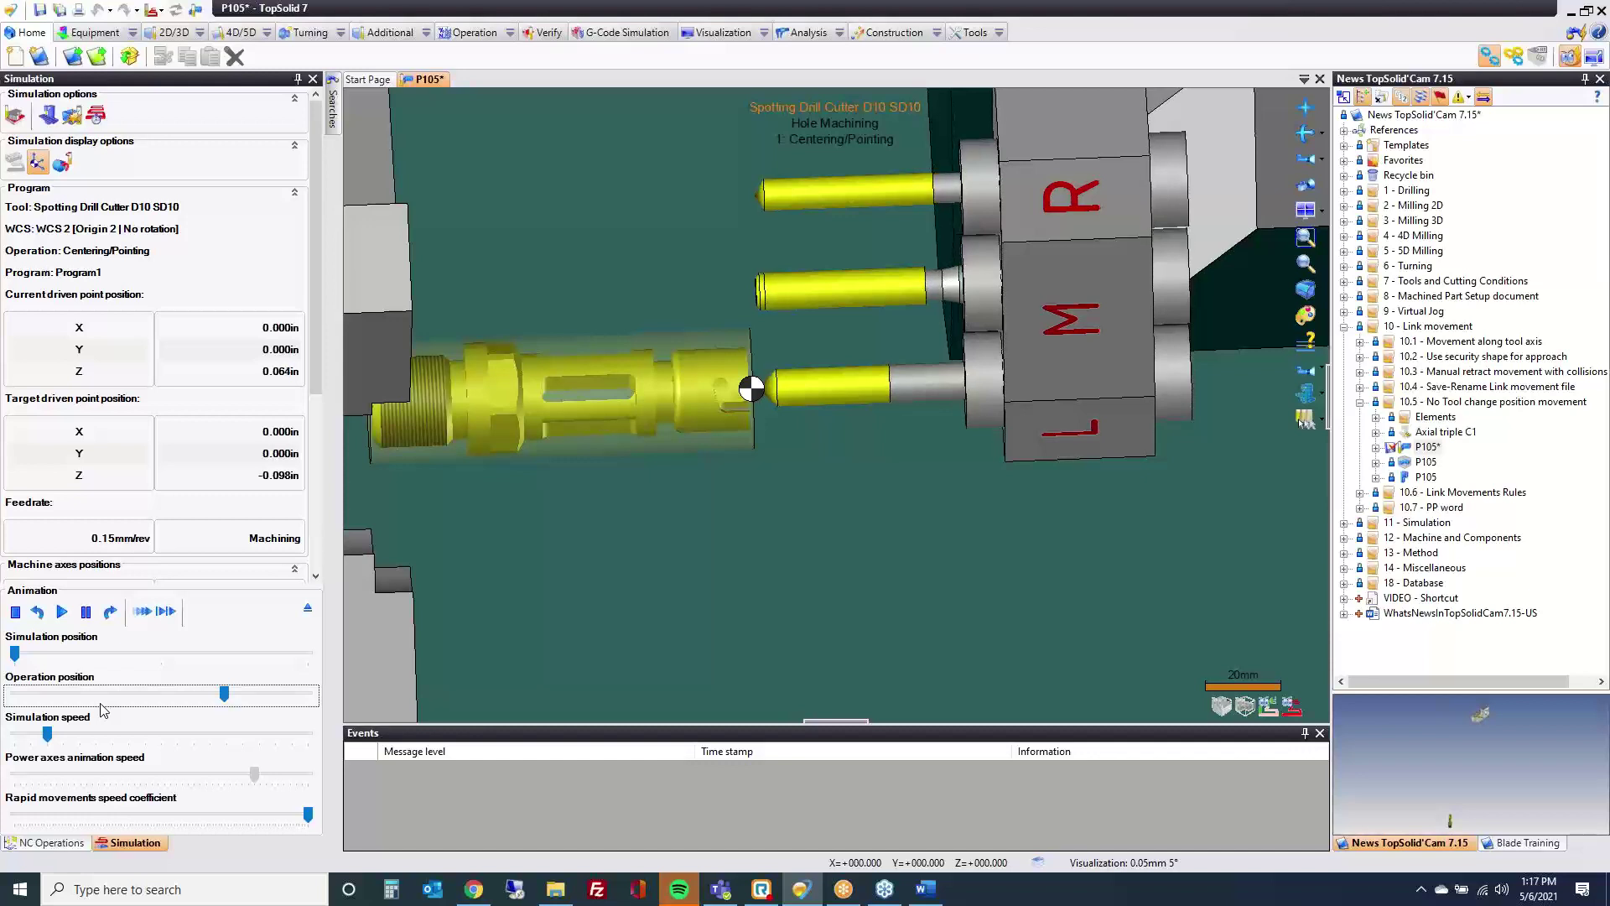
Step: Raise the simulation speed gradually while watching the tools shift between operations, and exit the simulation when it ends
key(plus)
key(plus)
key(plus)
key(plus)
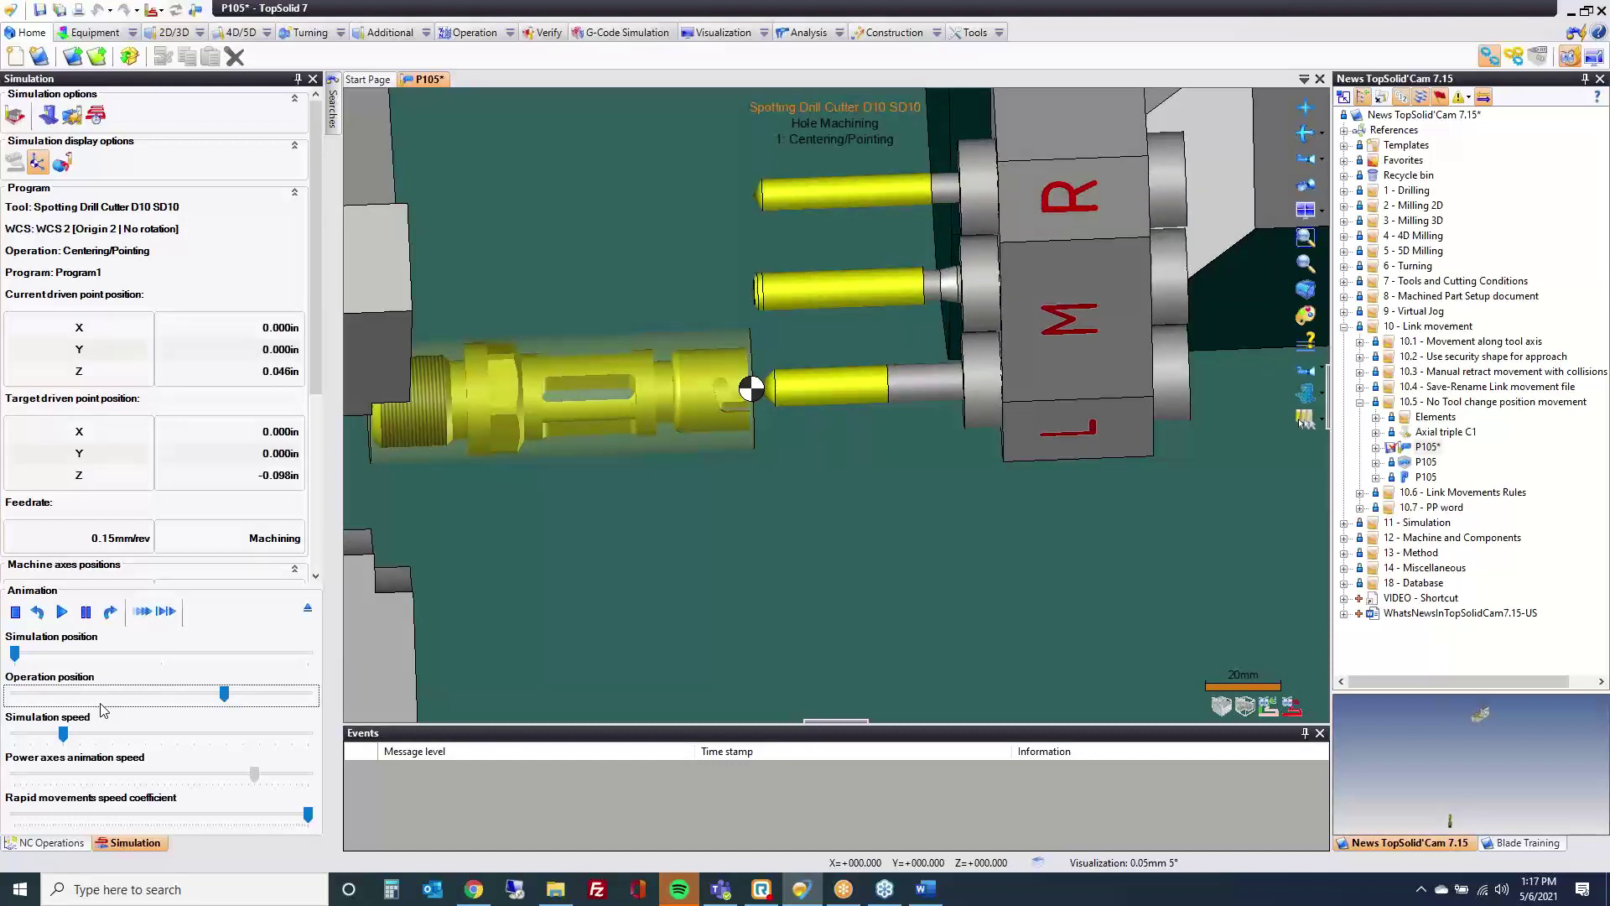
key(plus)
key(plus)
key(plus)
key(plus)
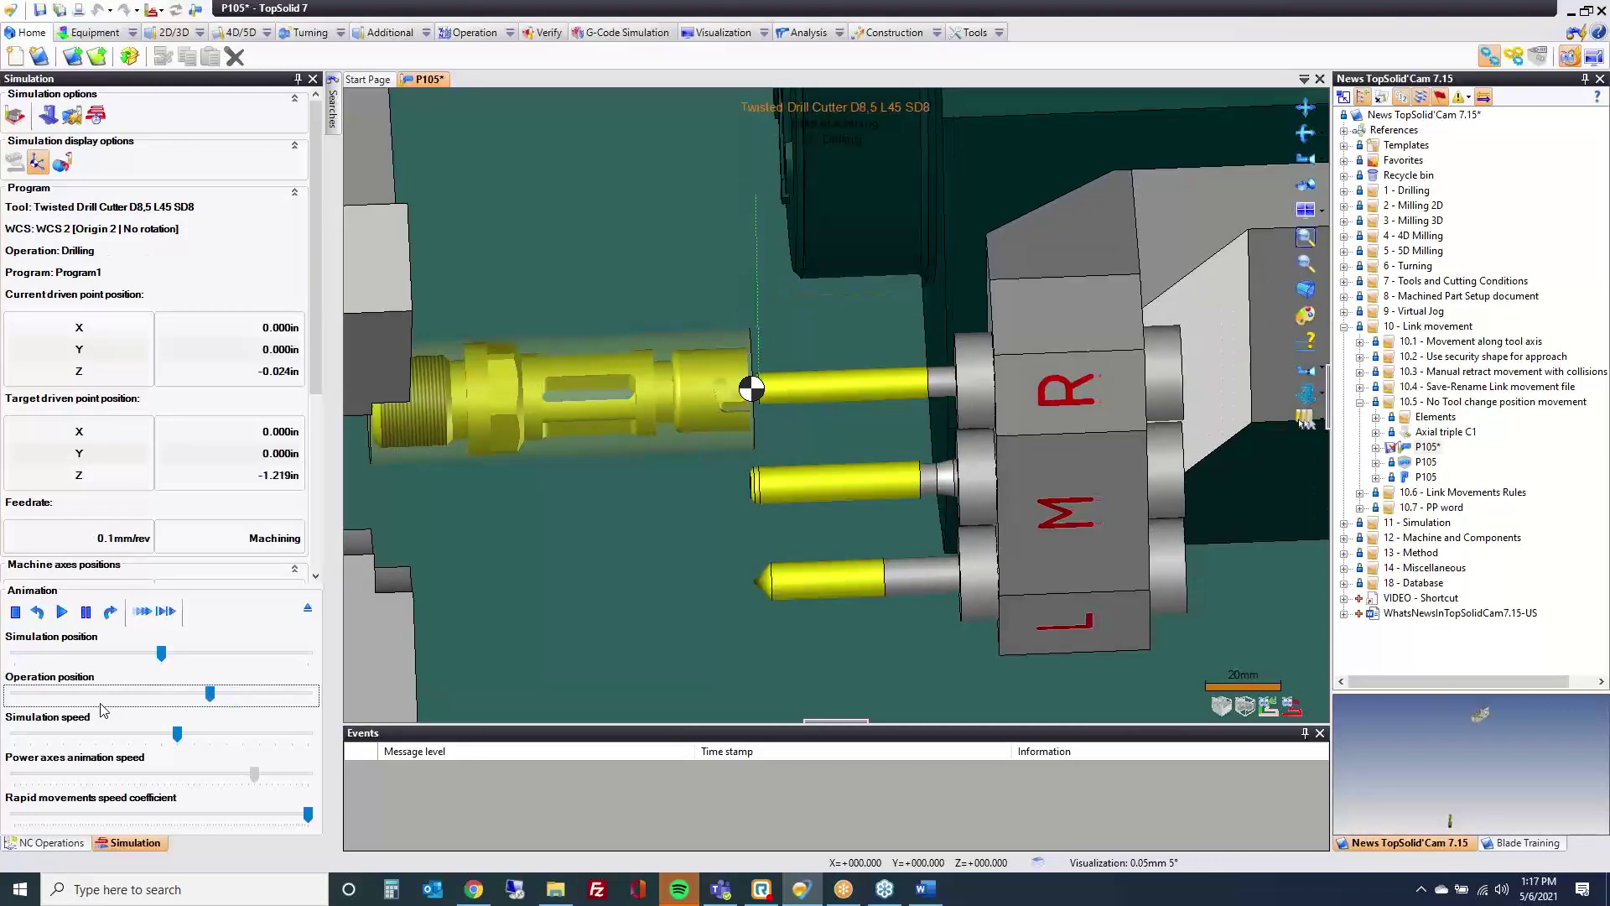
key(plus)
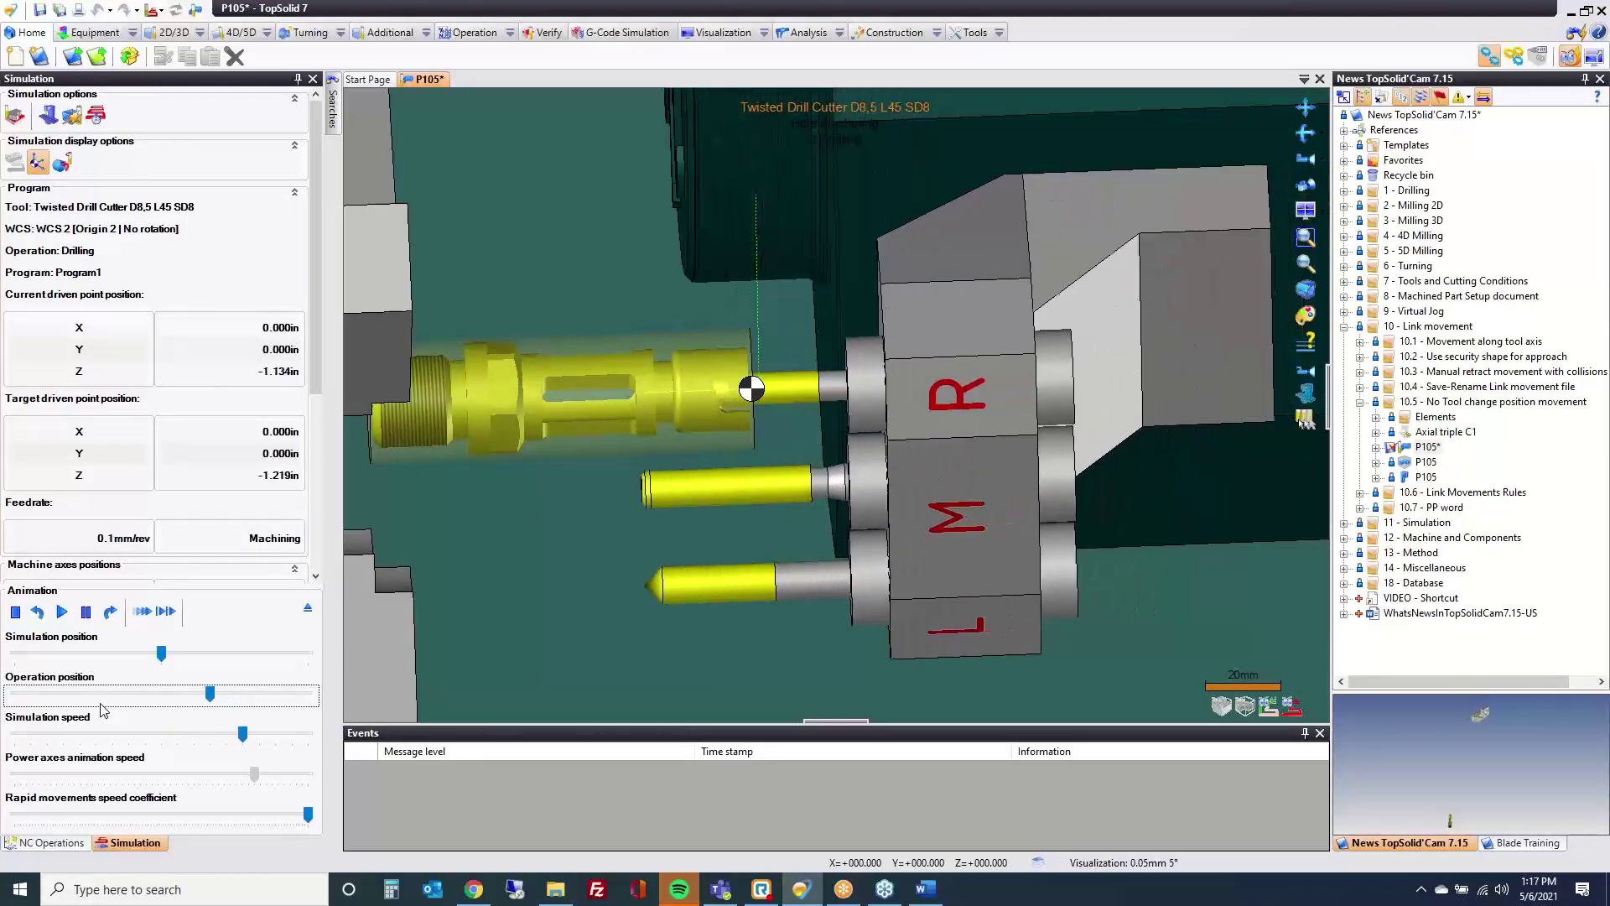
key(plus)
key(plus)
key(plus)
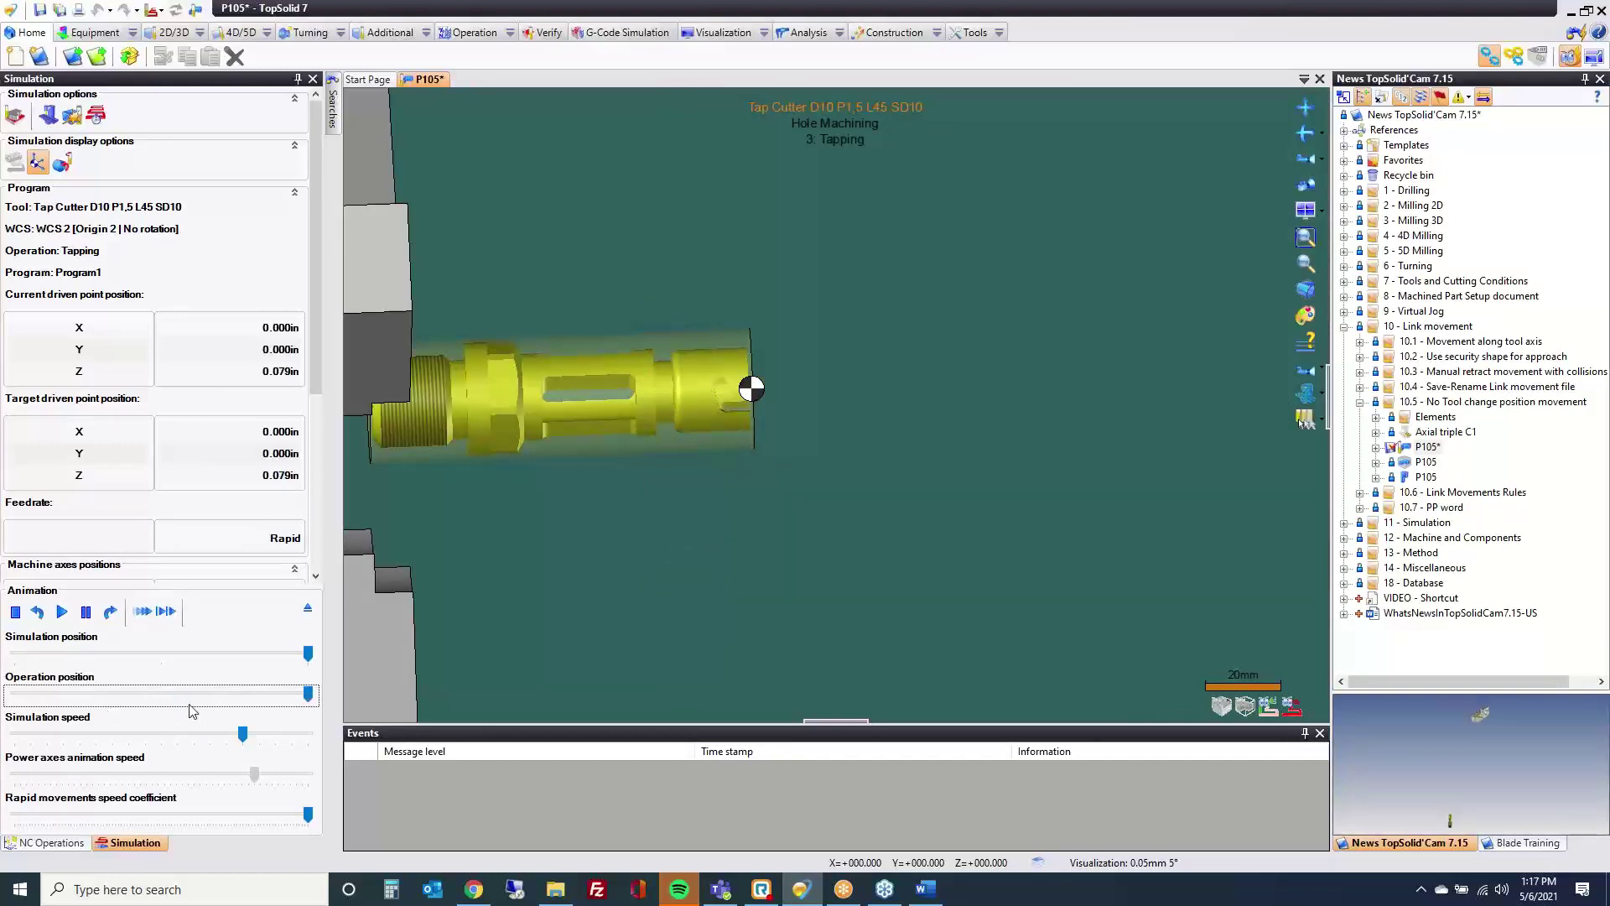
key(Escape)
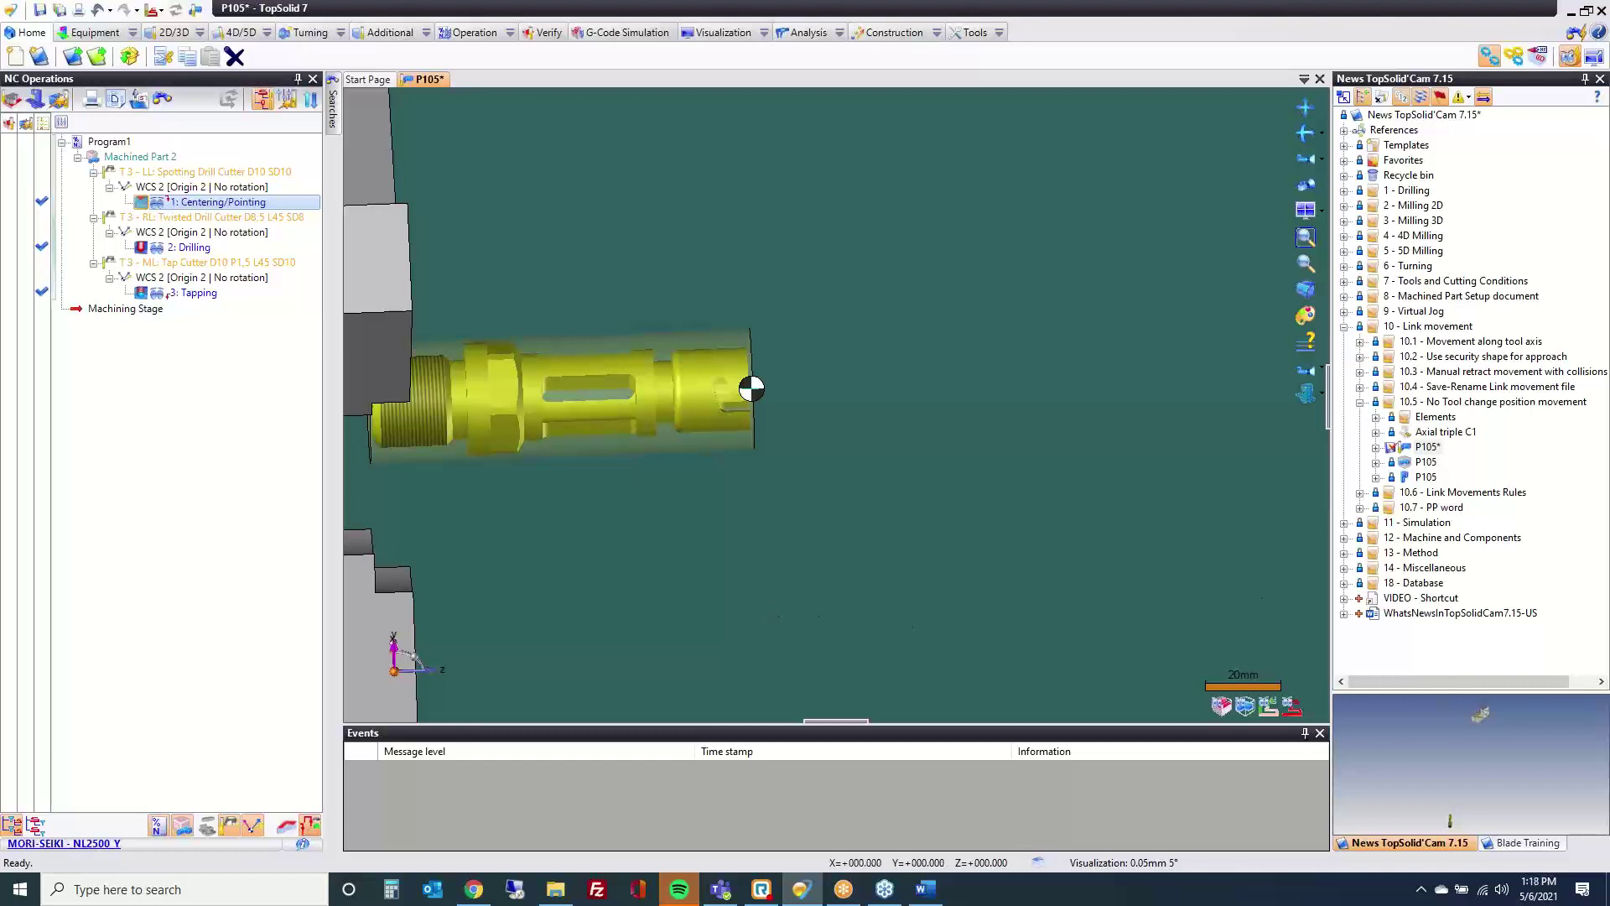
Step: Switch to the WhatsNewsInTopSolidCam7.15-US Word document, read the No tool change position movement section, highlighting the Y axis condition, and return to TopSolid
drag(1609, 50, 1027, 51)
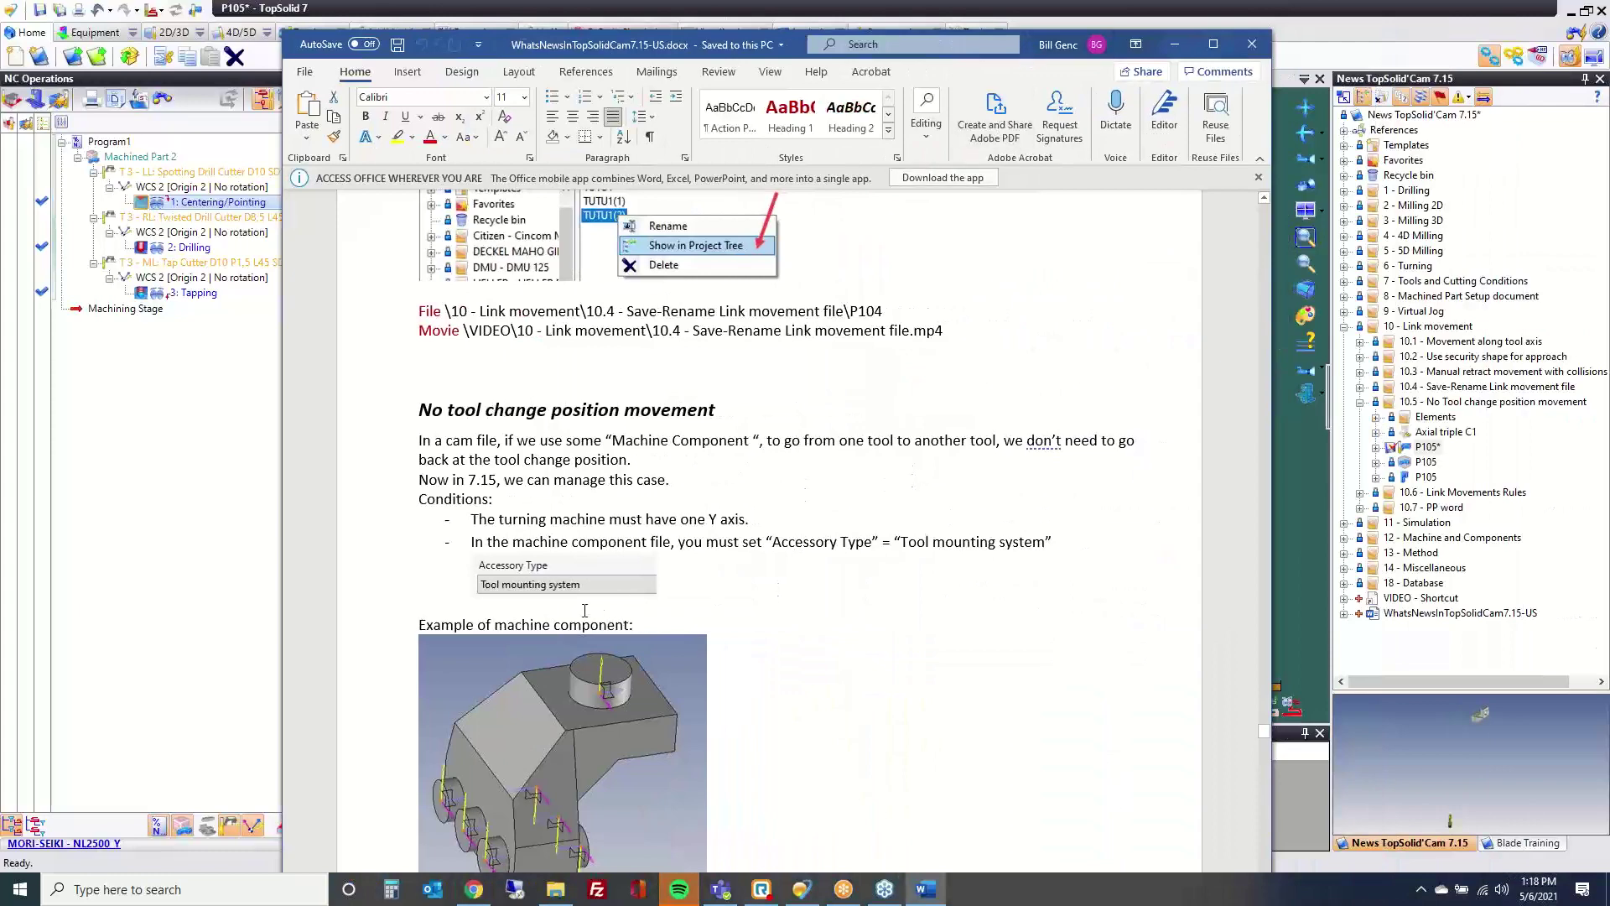
scroll(623, 602, down, 2)
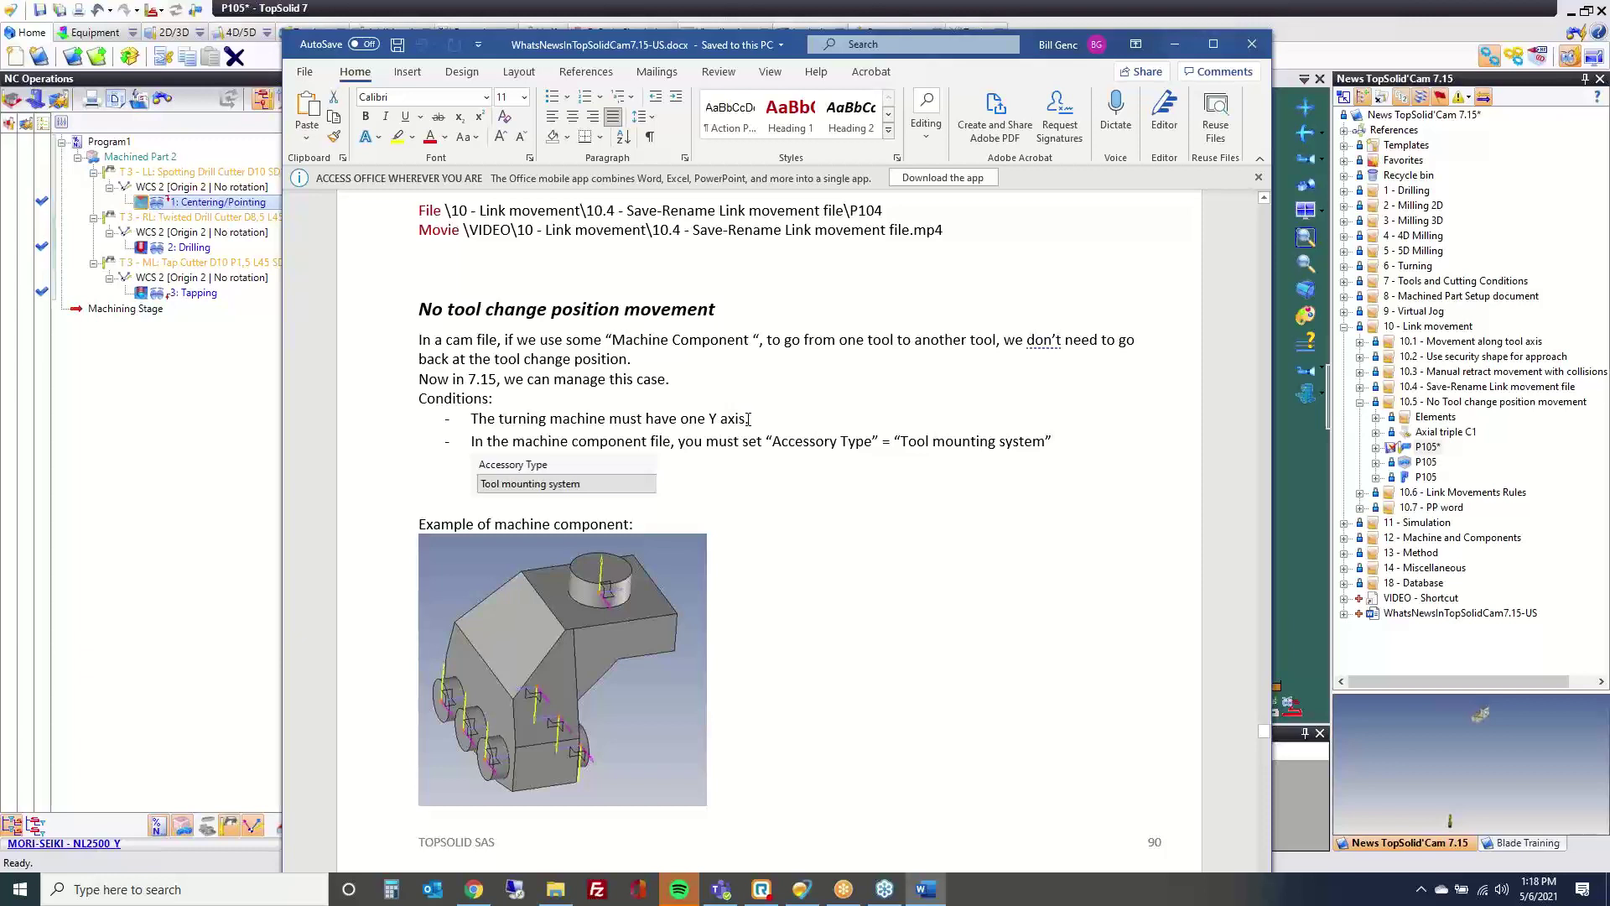
drag(747, 419, 666, 421)
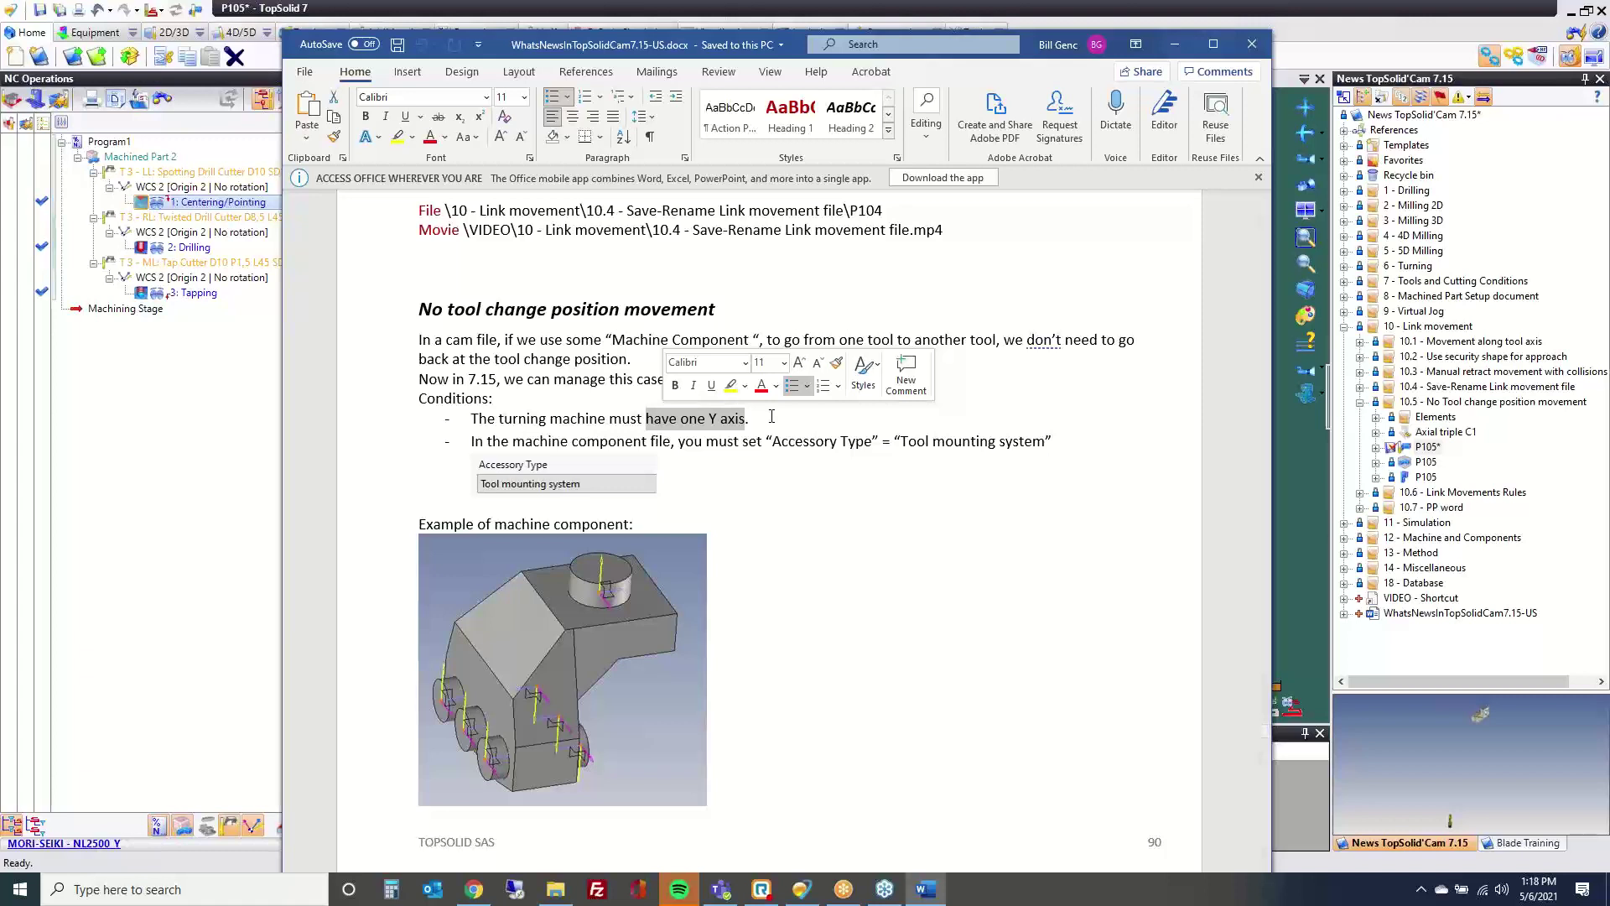
scroll(816, 626, down, 10)
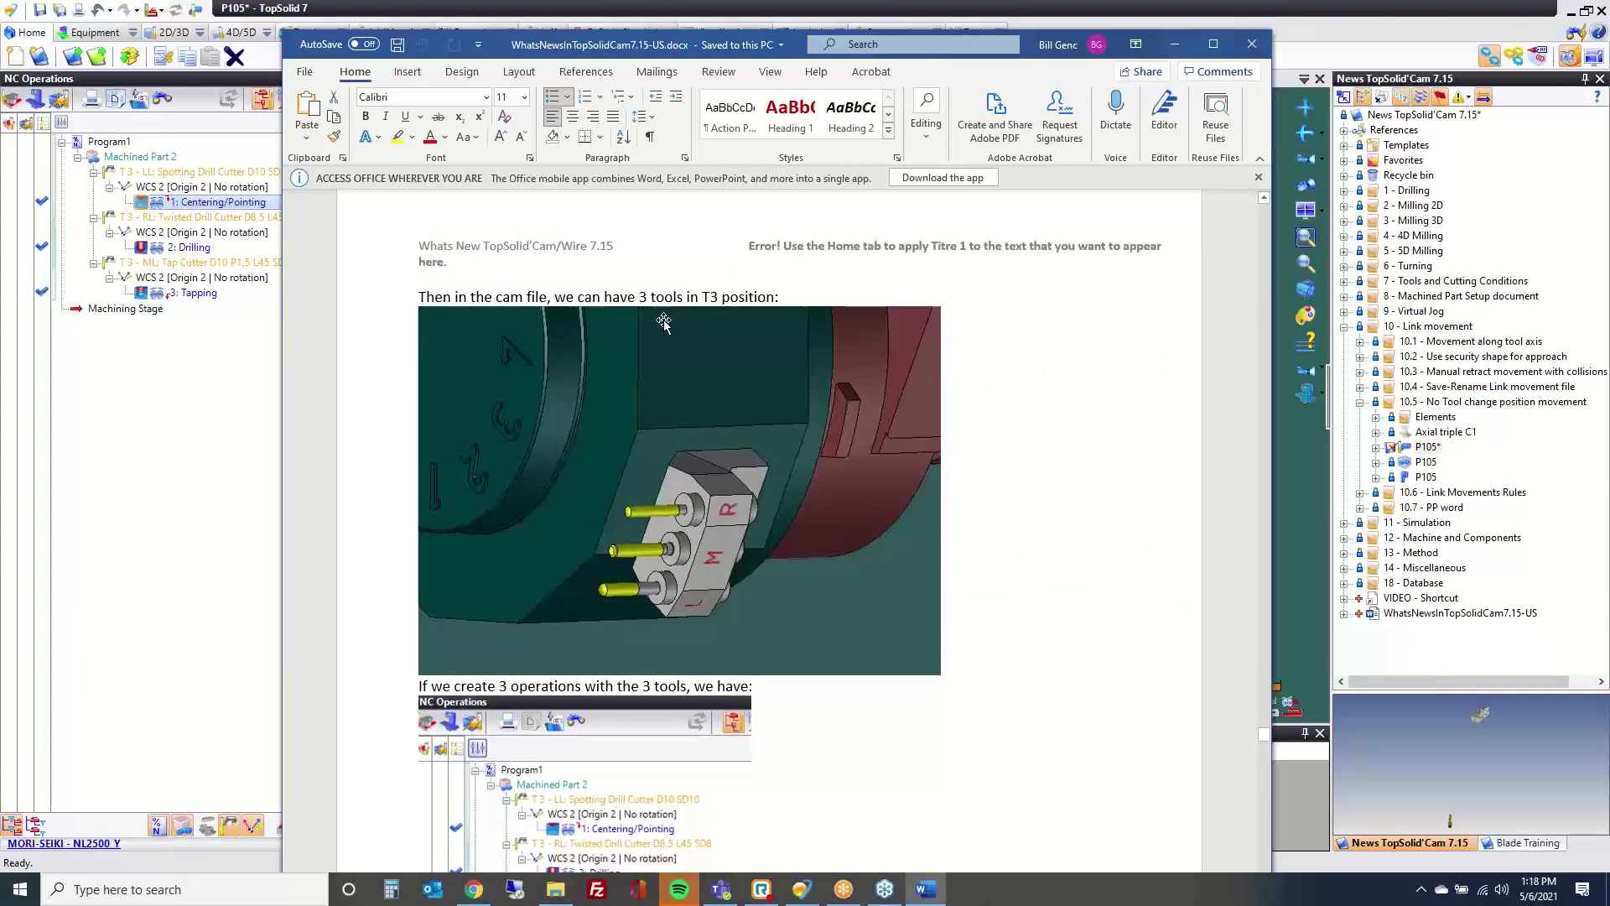
scroll(737, 417, down, 7)
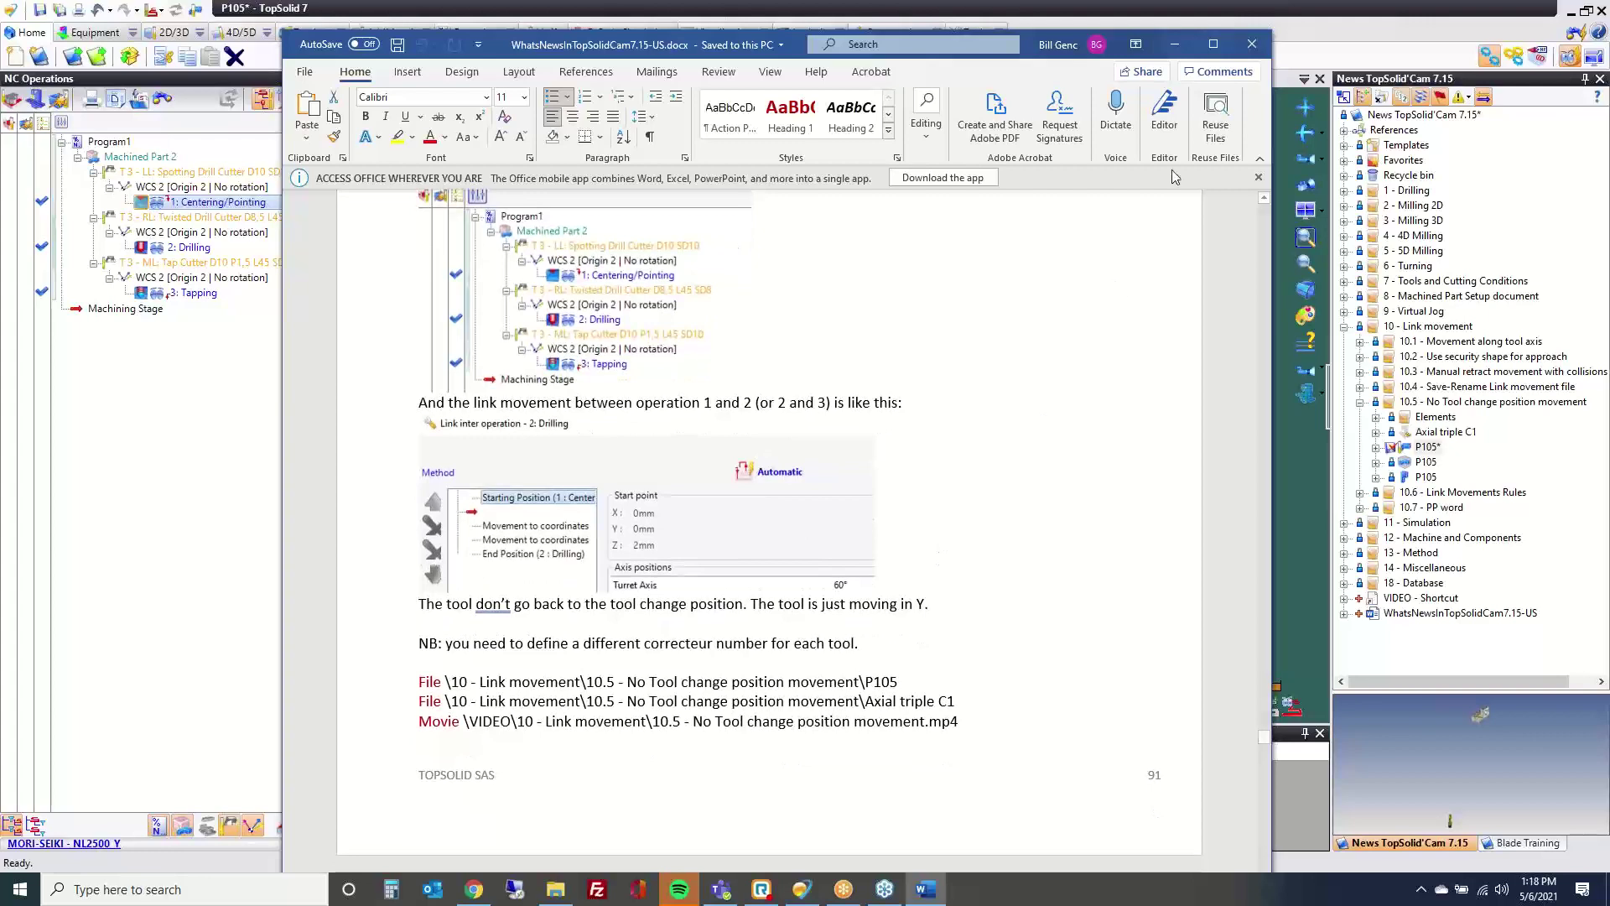
click(1174, 50)
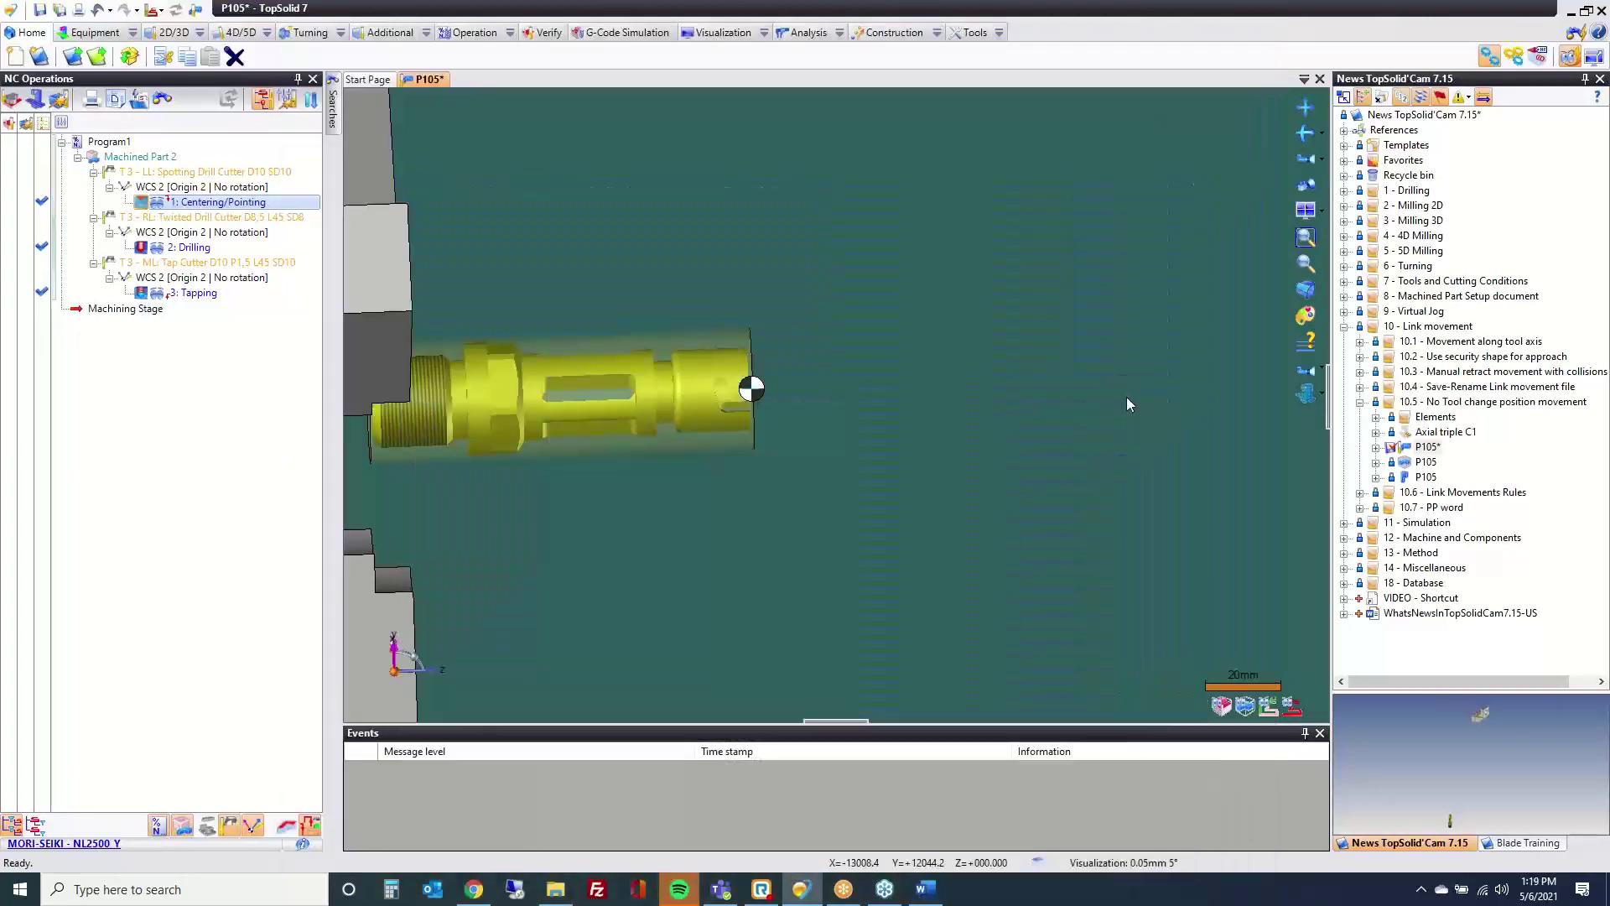
Step: Open the Axial triple C1 machine component and the definition of its Ground (Basis) element to check the accessory type
double_click(1451, 433)
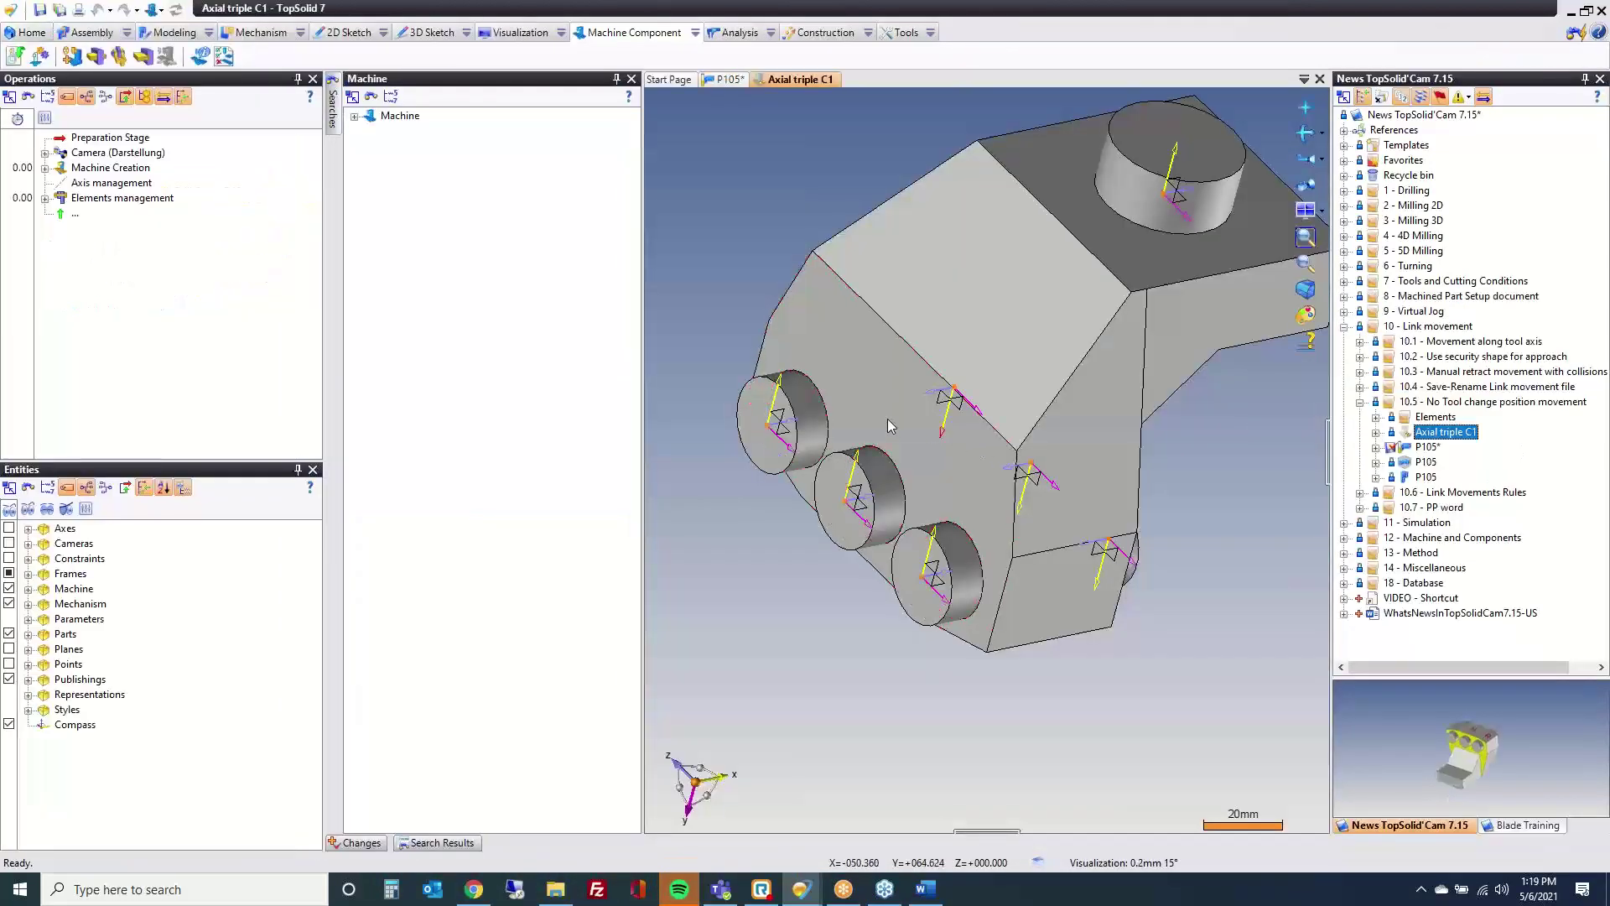
click(354, 116)
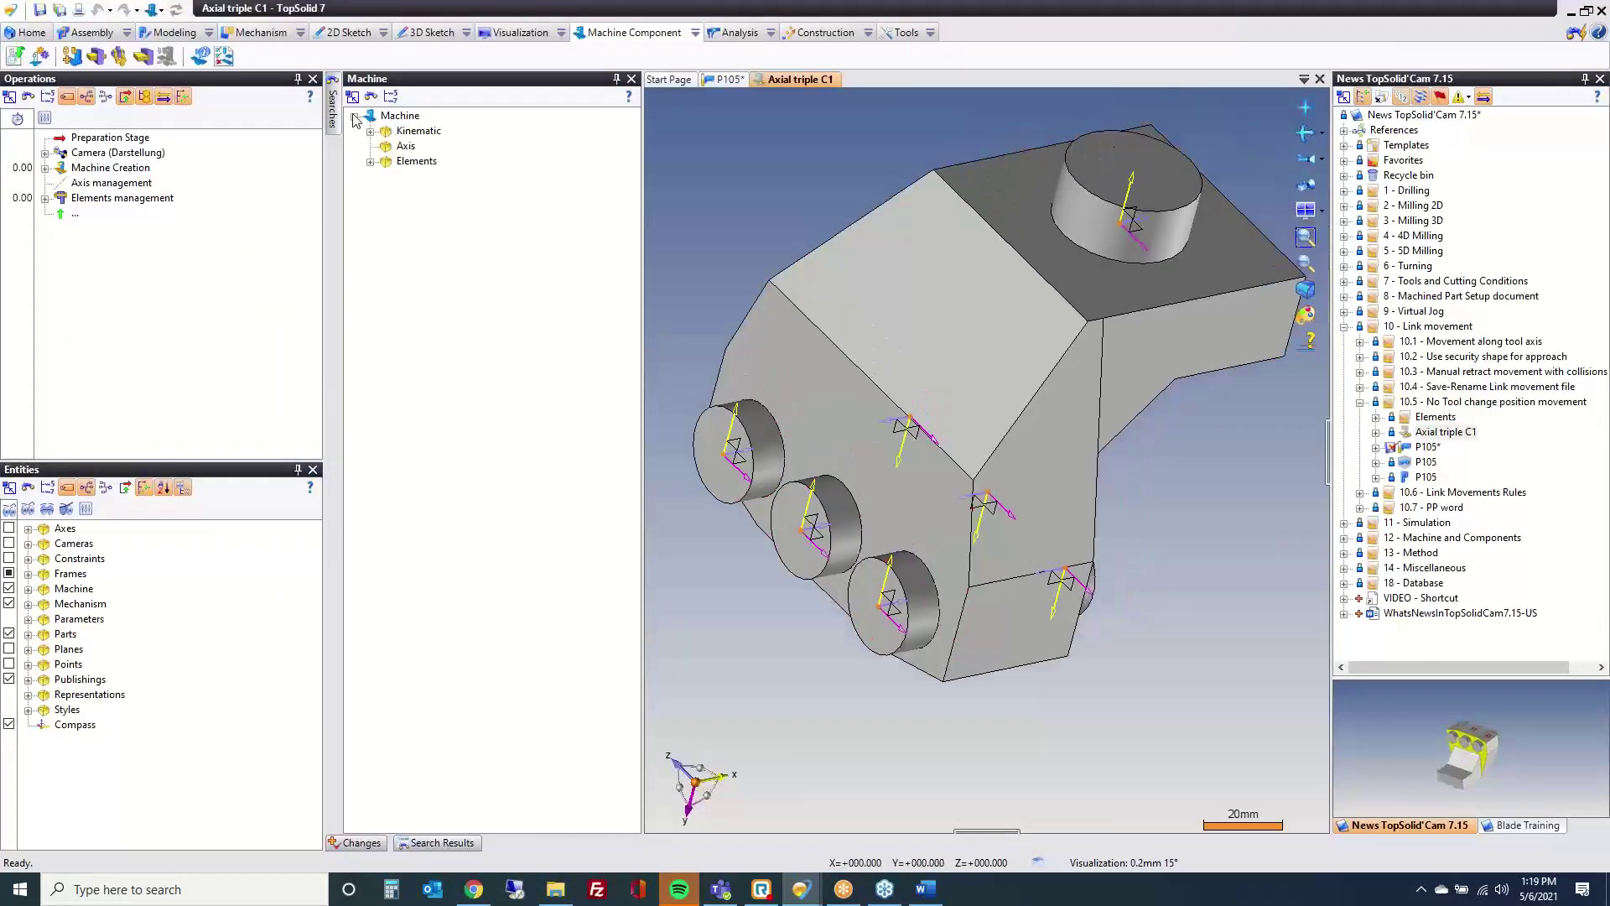
click(370, 161)
double_click(434, 176)
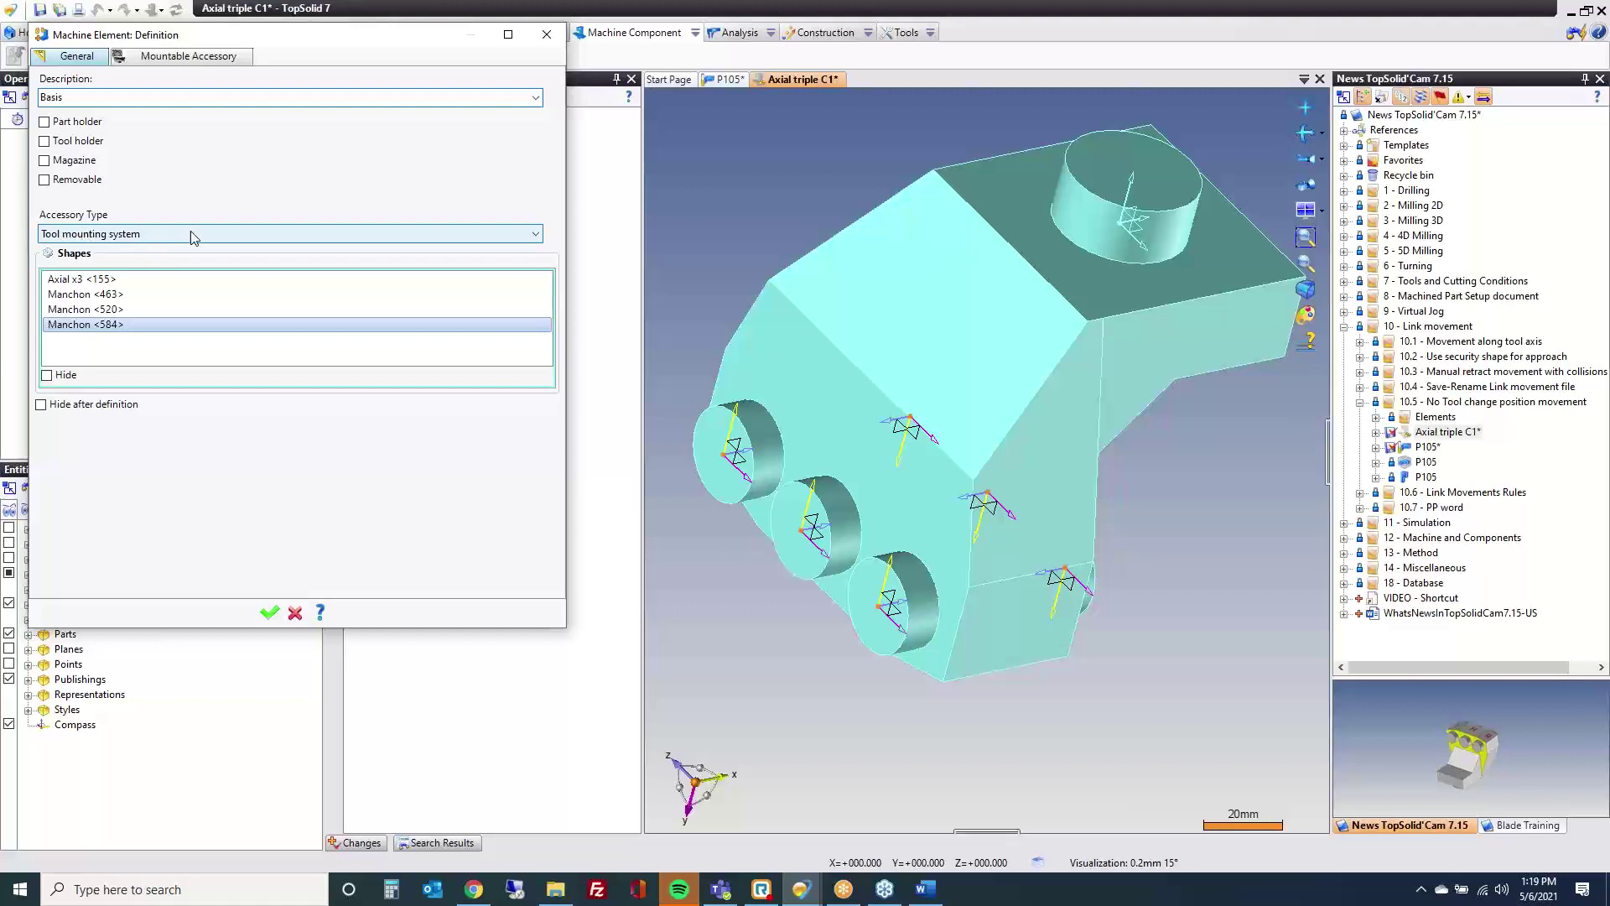
Step: Examine the mounting frame and pocket definitions in the element's mountable accessory settings, and accept the definition
click(186, 58)
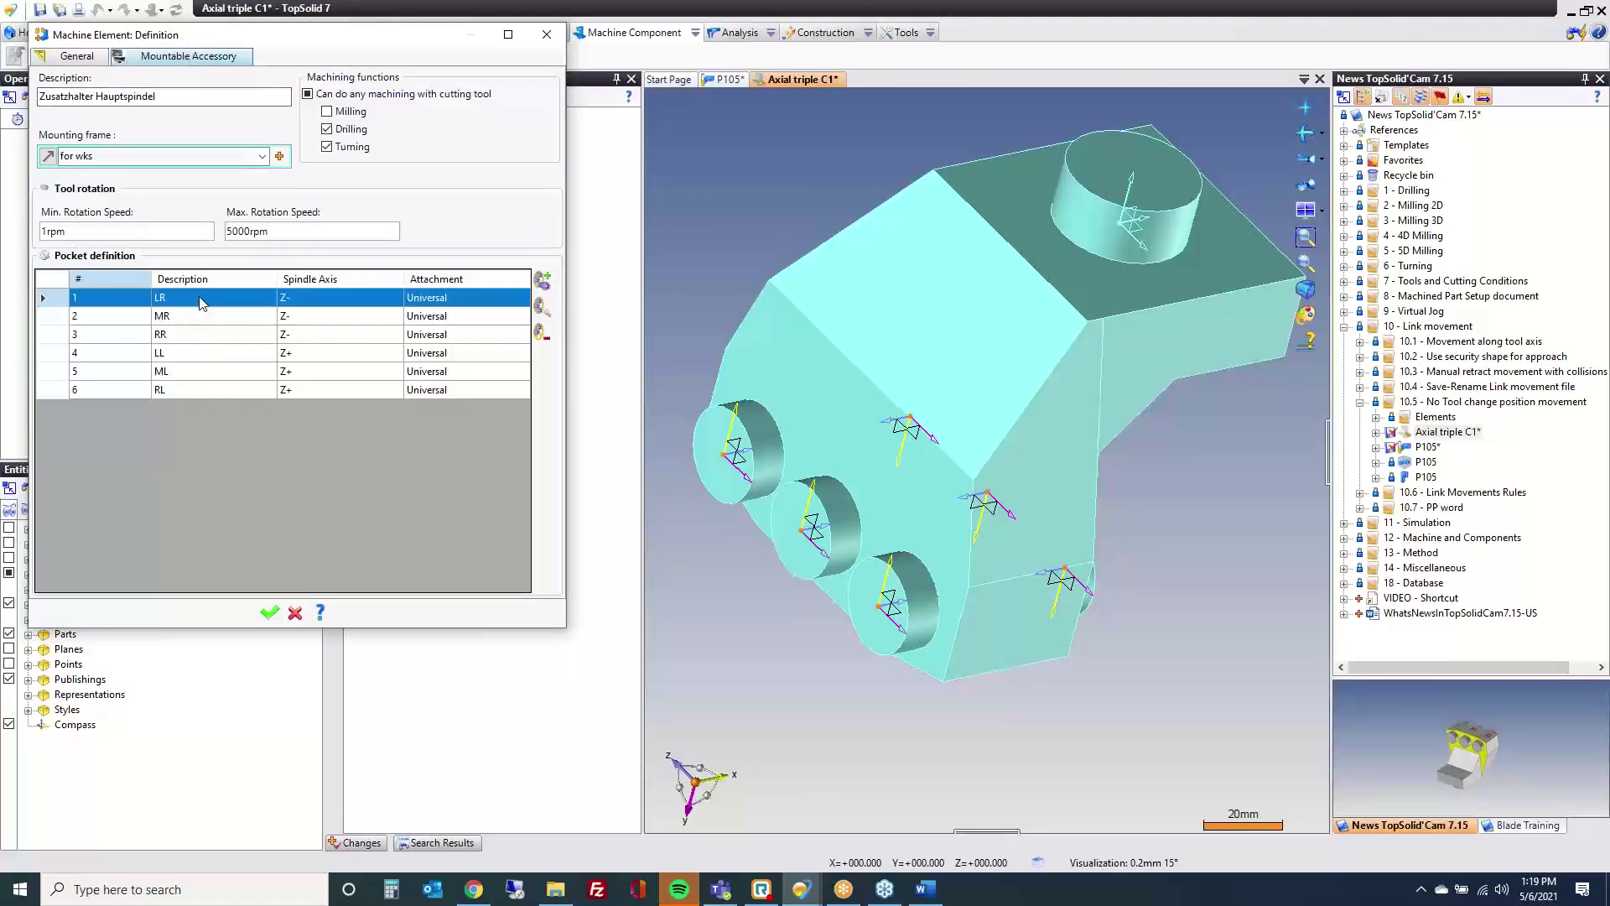
click(132, 158)
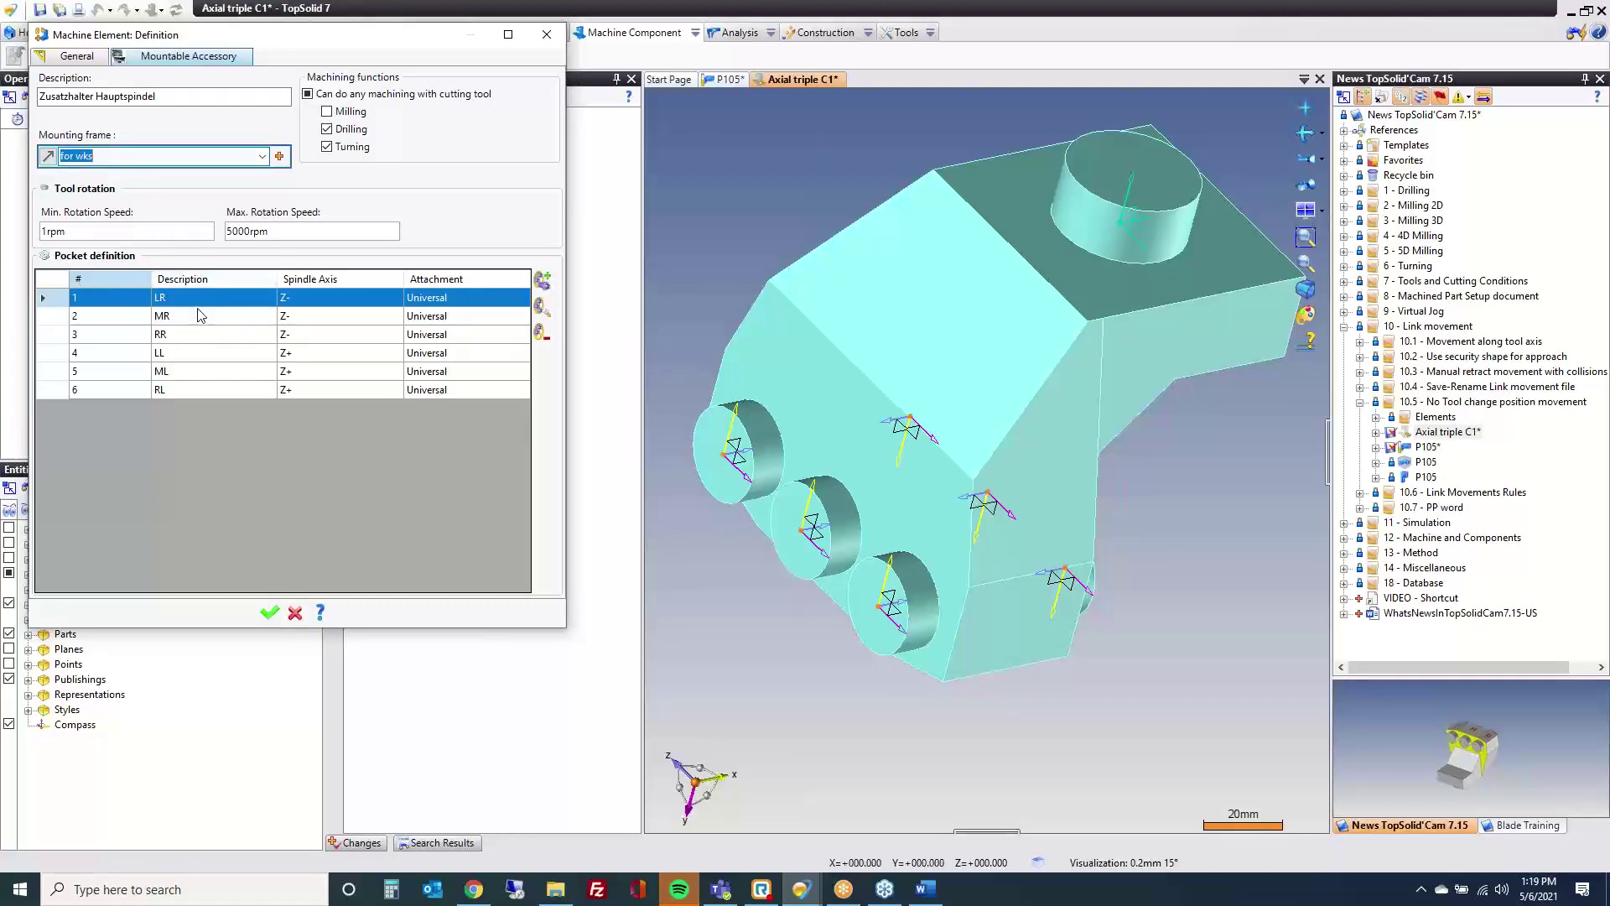
middle_drag(830, 512, 755, 536)
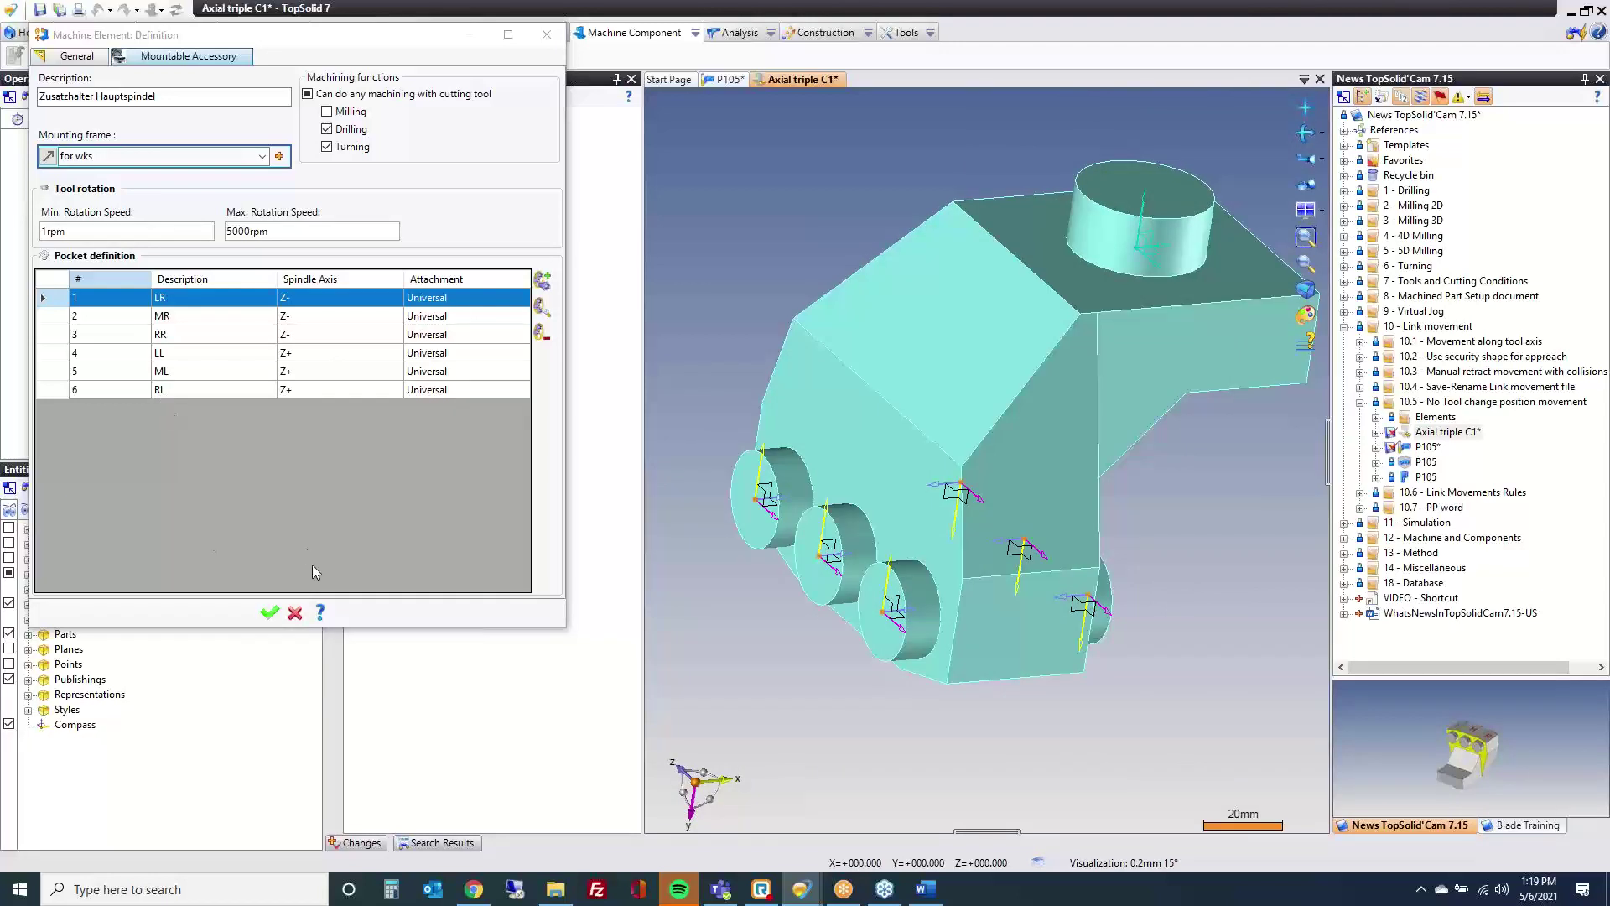
click(269, 612)
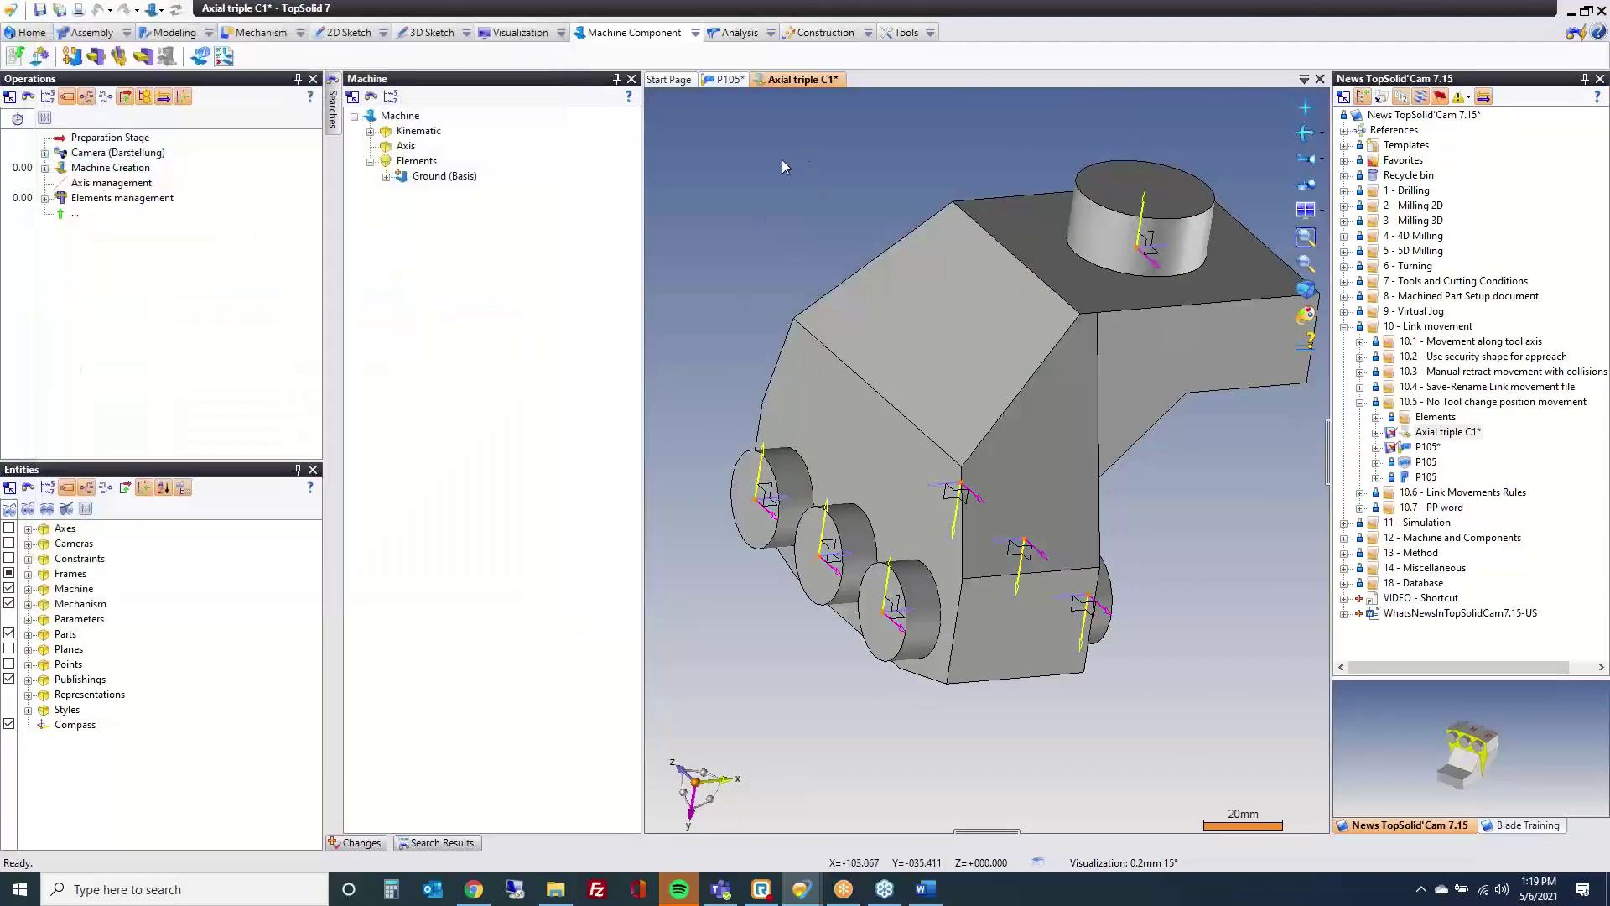
Step: Close the Axial triple C1 and P105 documents without saving their changes
middle_click(803, 83)
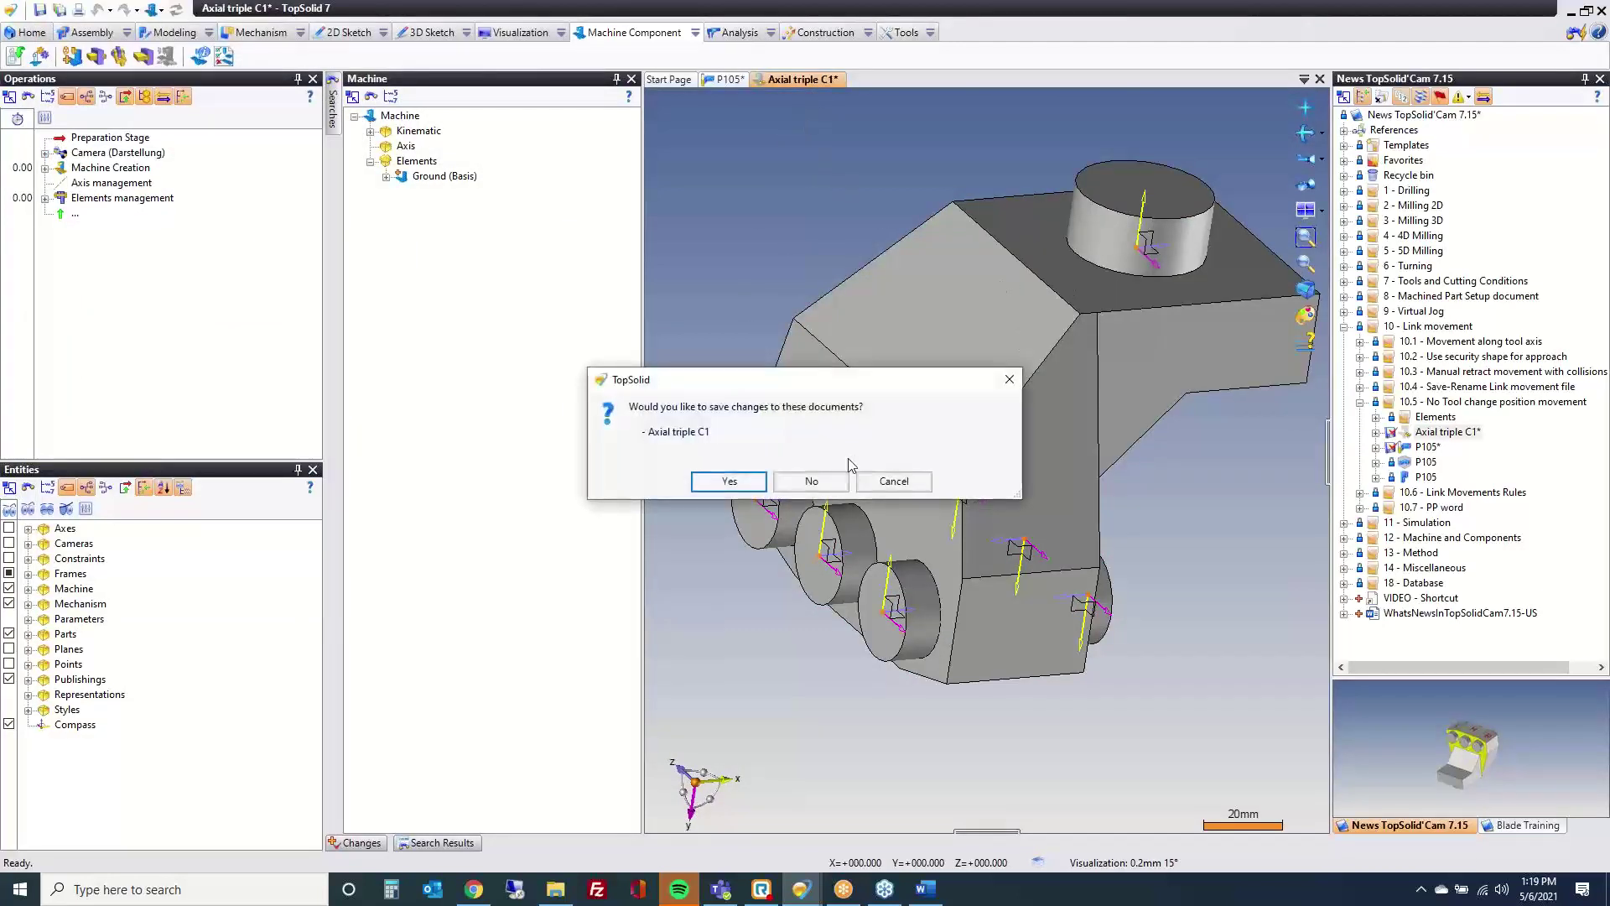
click(812, 480)
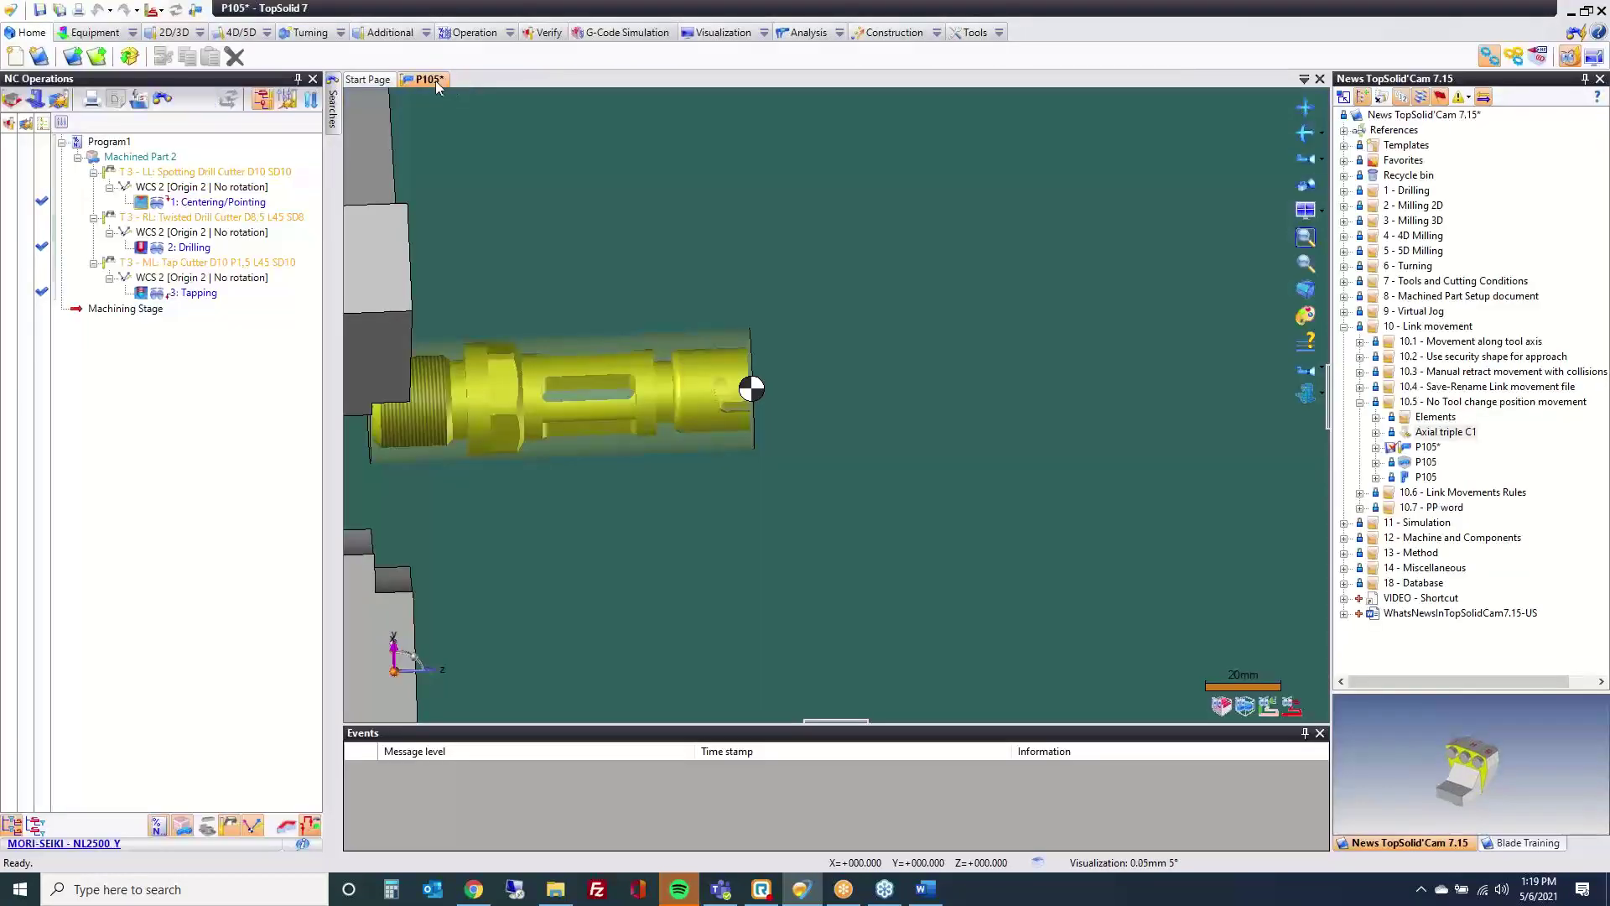
middle_click(436, 81)
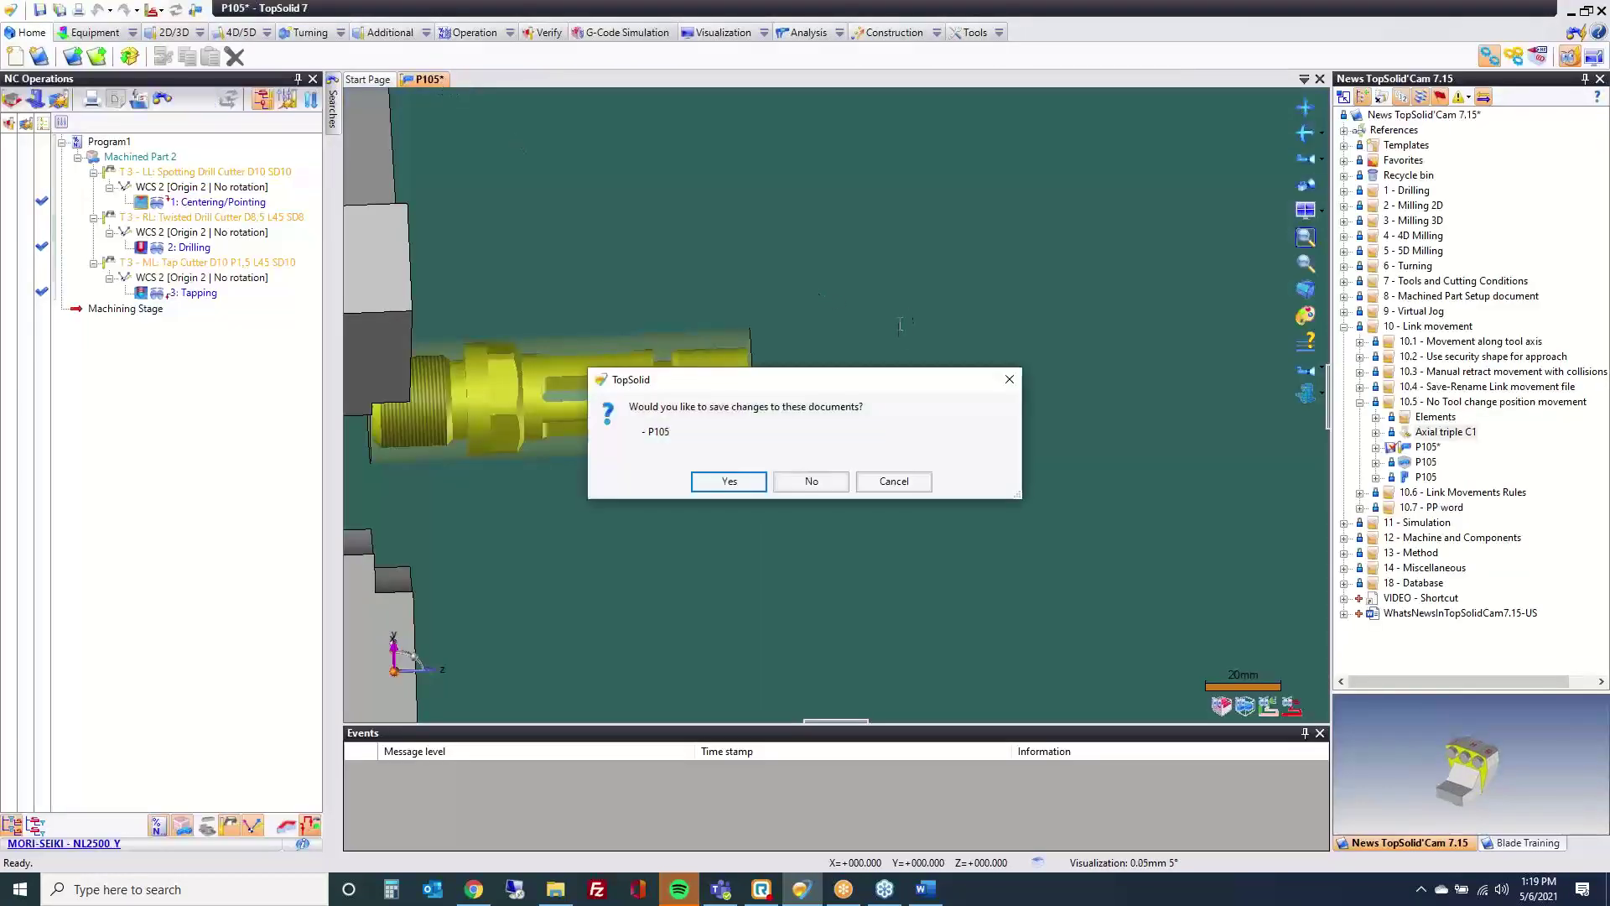
click(805, 485)
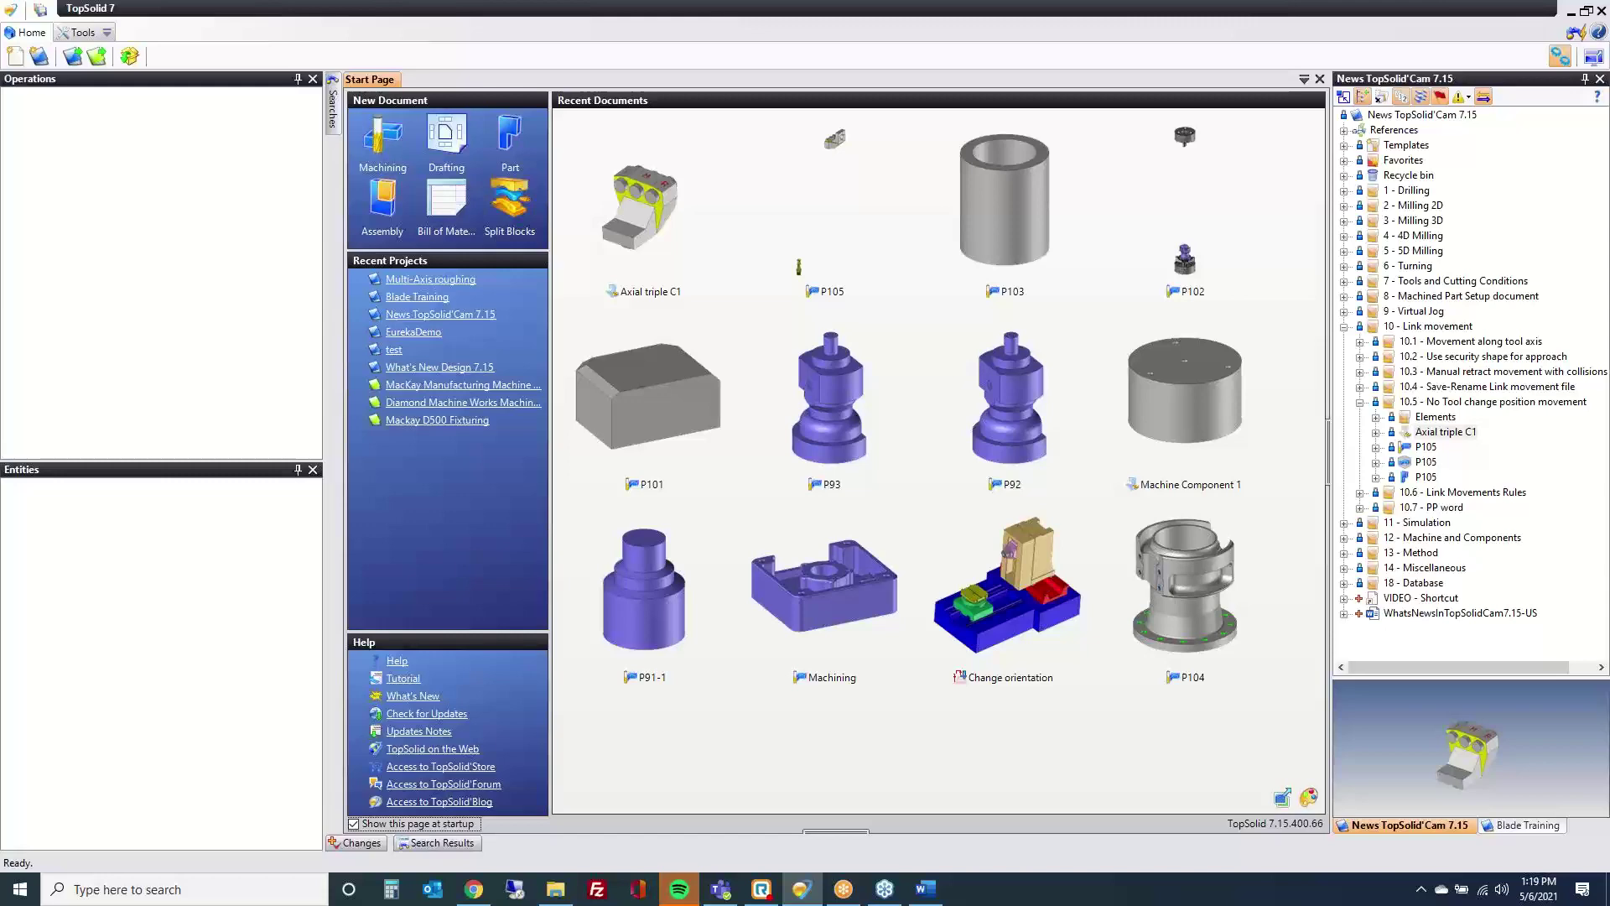
Step: Collapse the 10.5 - No Tool change position movement folder and expand 10.6 - Link Movements Rules in the project tree
click(926, 889)
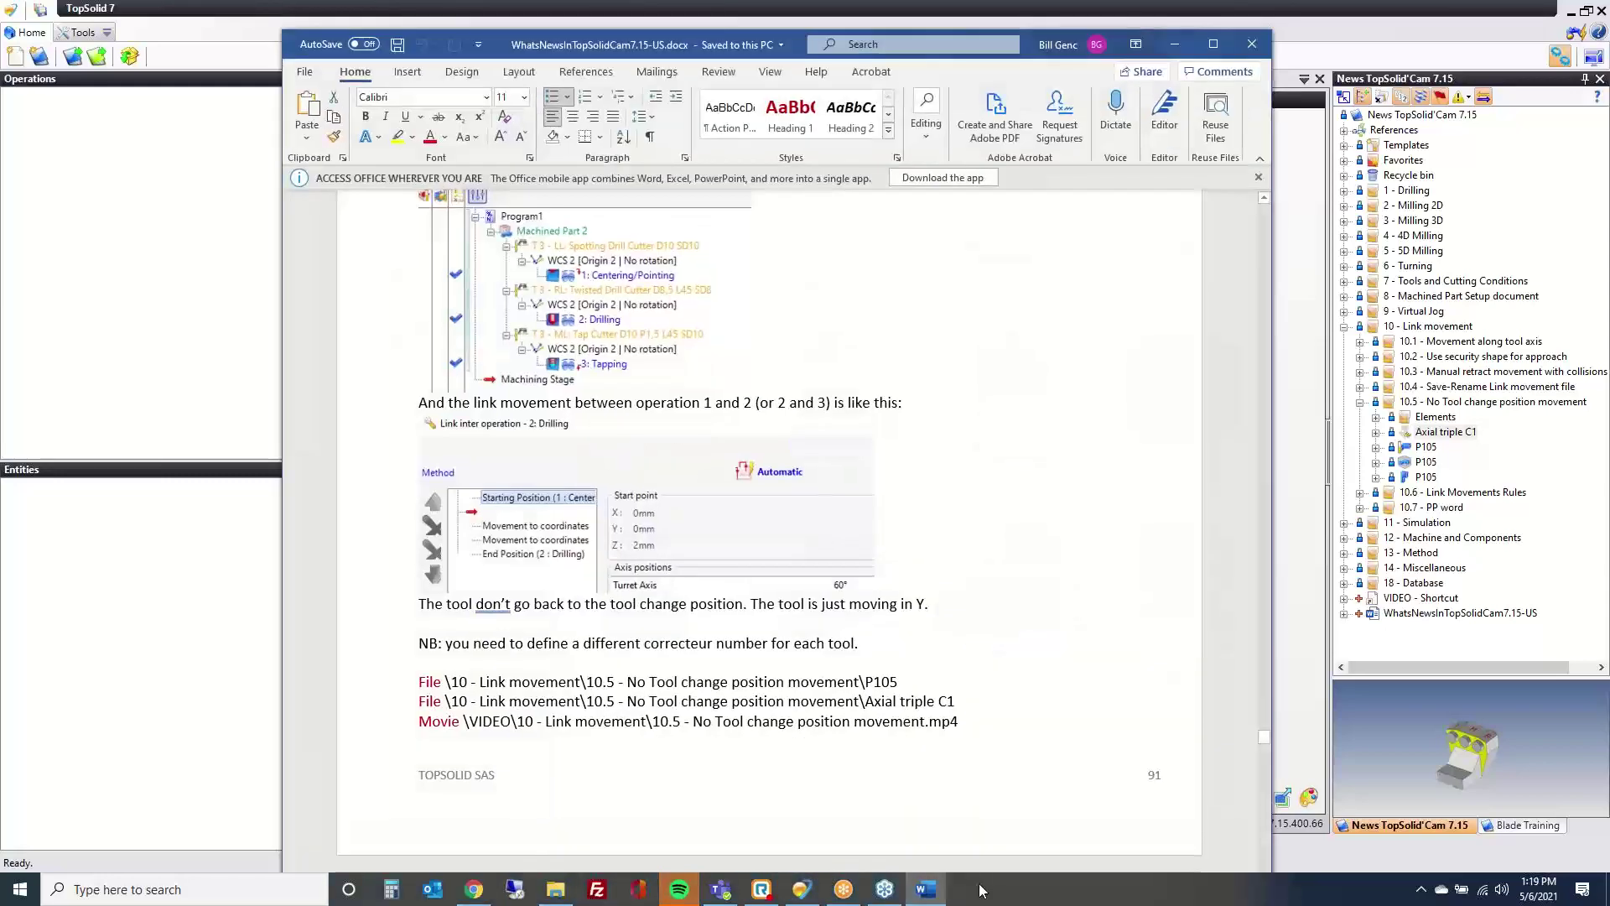
click(925, 889)
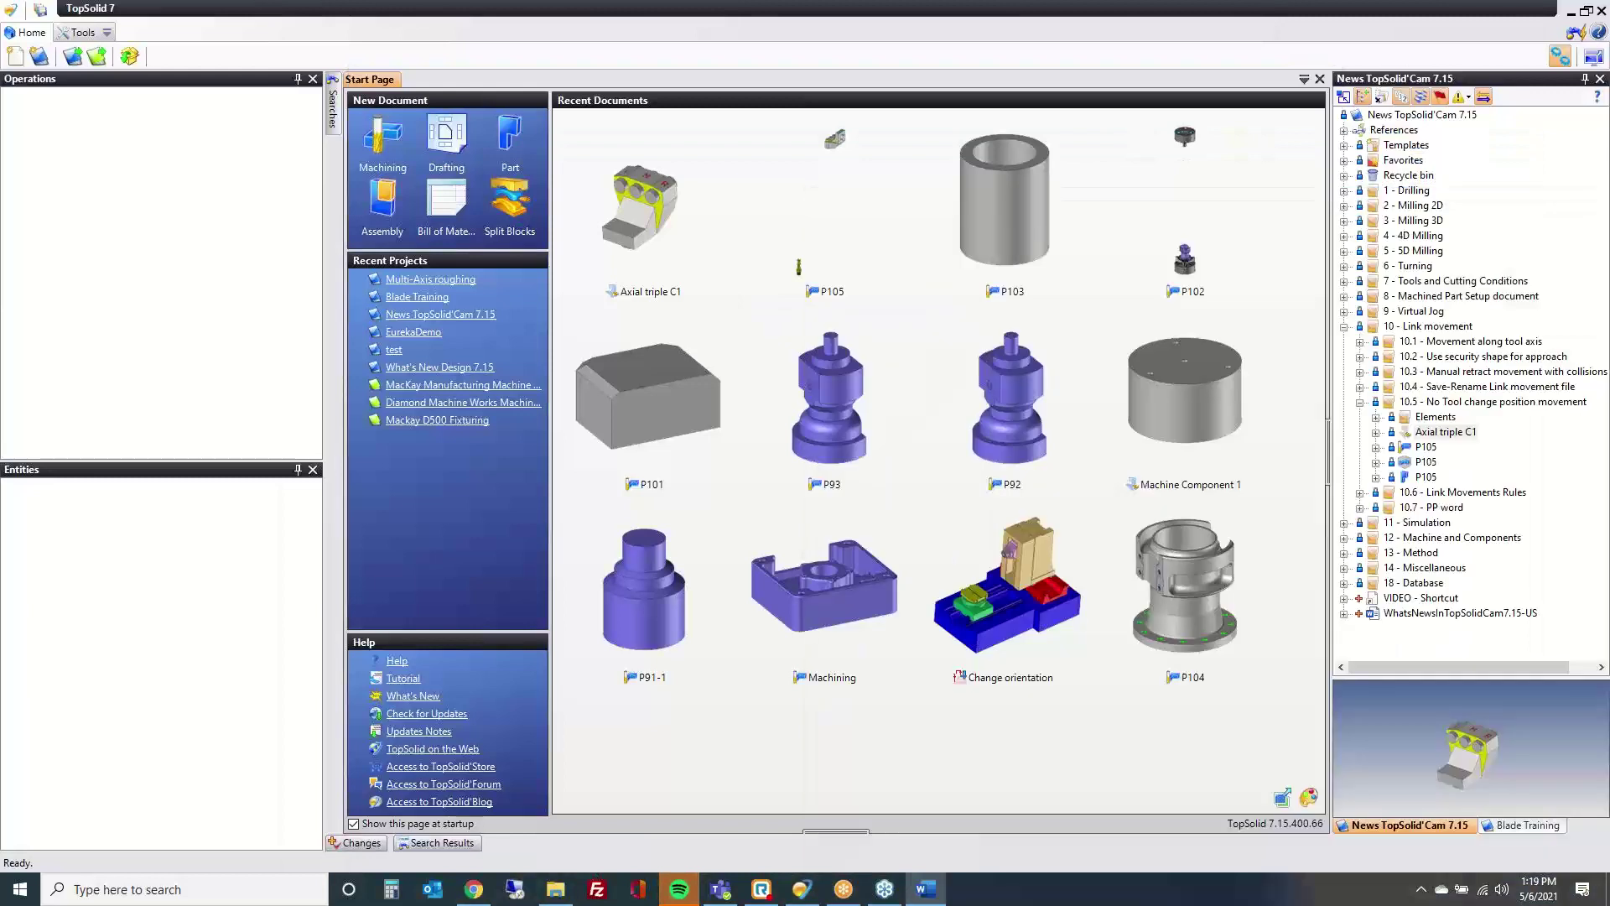
click(1360, 402)
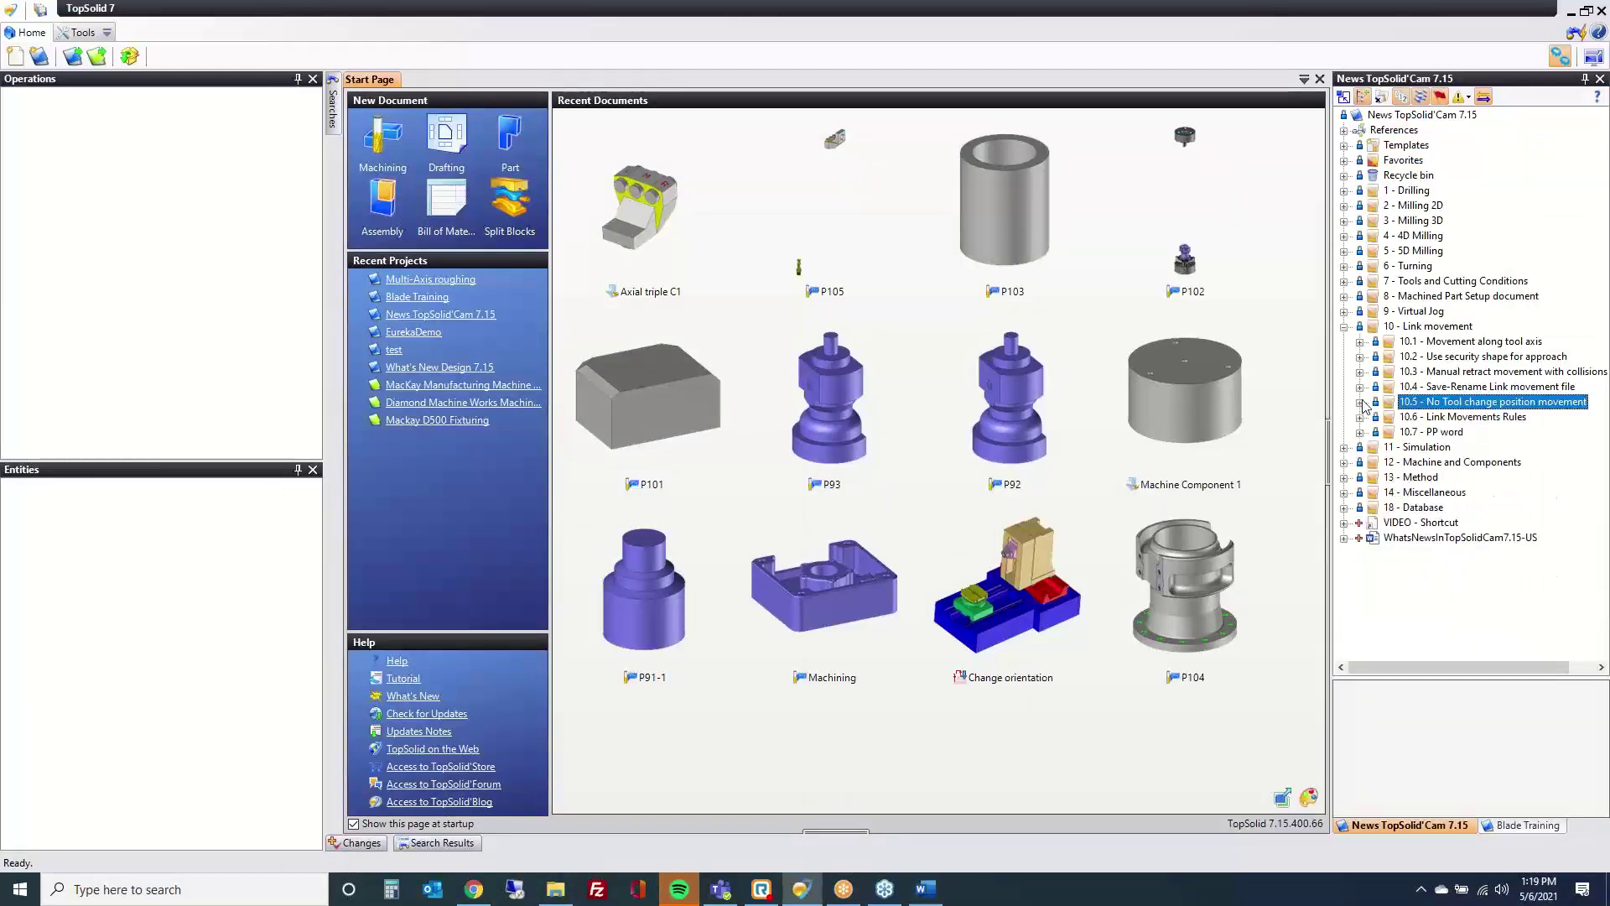
click(1360, 417)
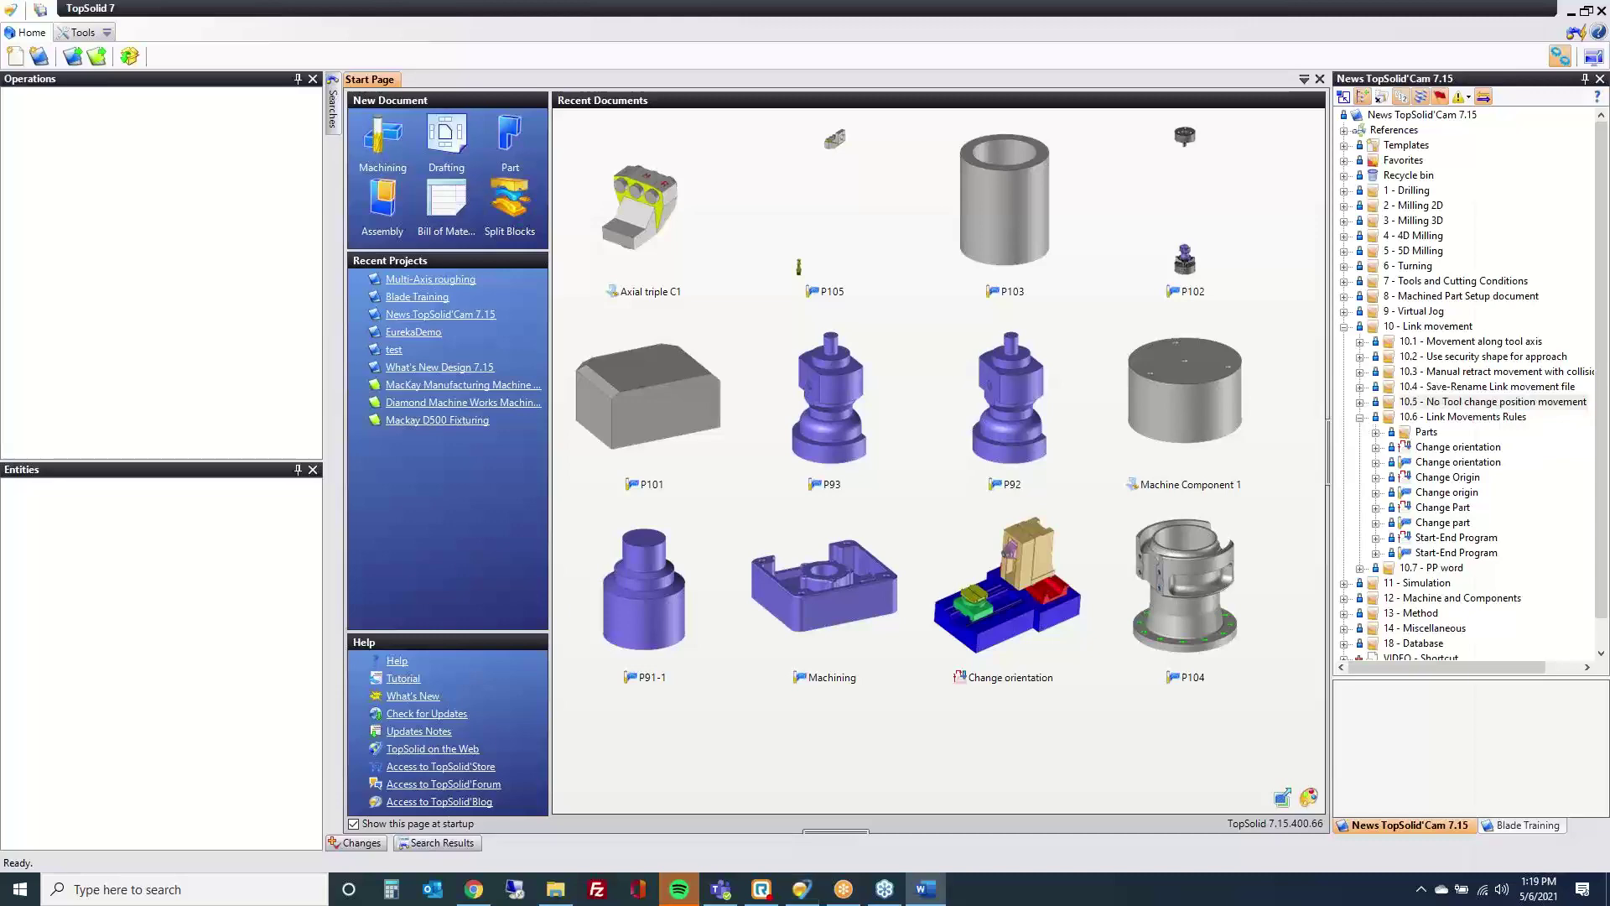
Step: Bring up the What's New Word document and read the Start and End program, Force loading interoperation and Change part rules, and return to TopSolid
drag(1609, 227, 985, 97)
scroll(756, 491, down, 2)
scroll(757, 491, down, 8)
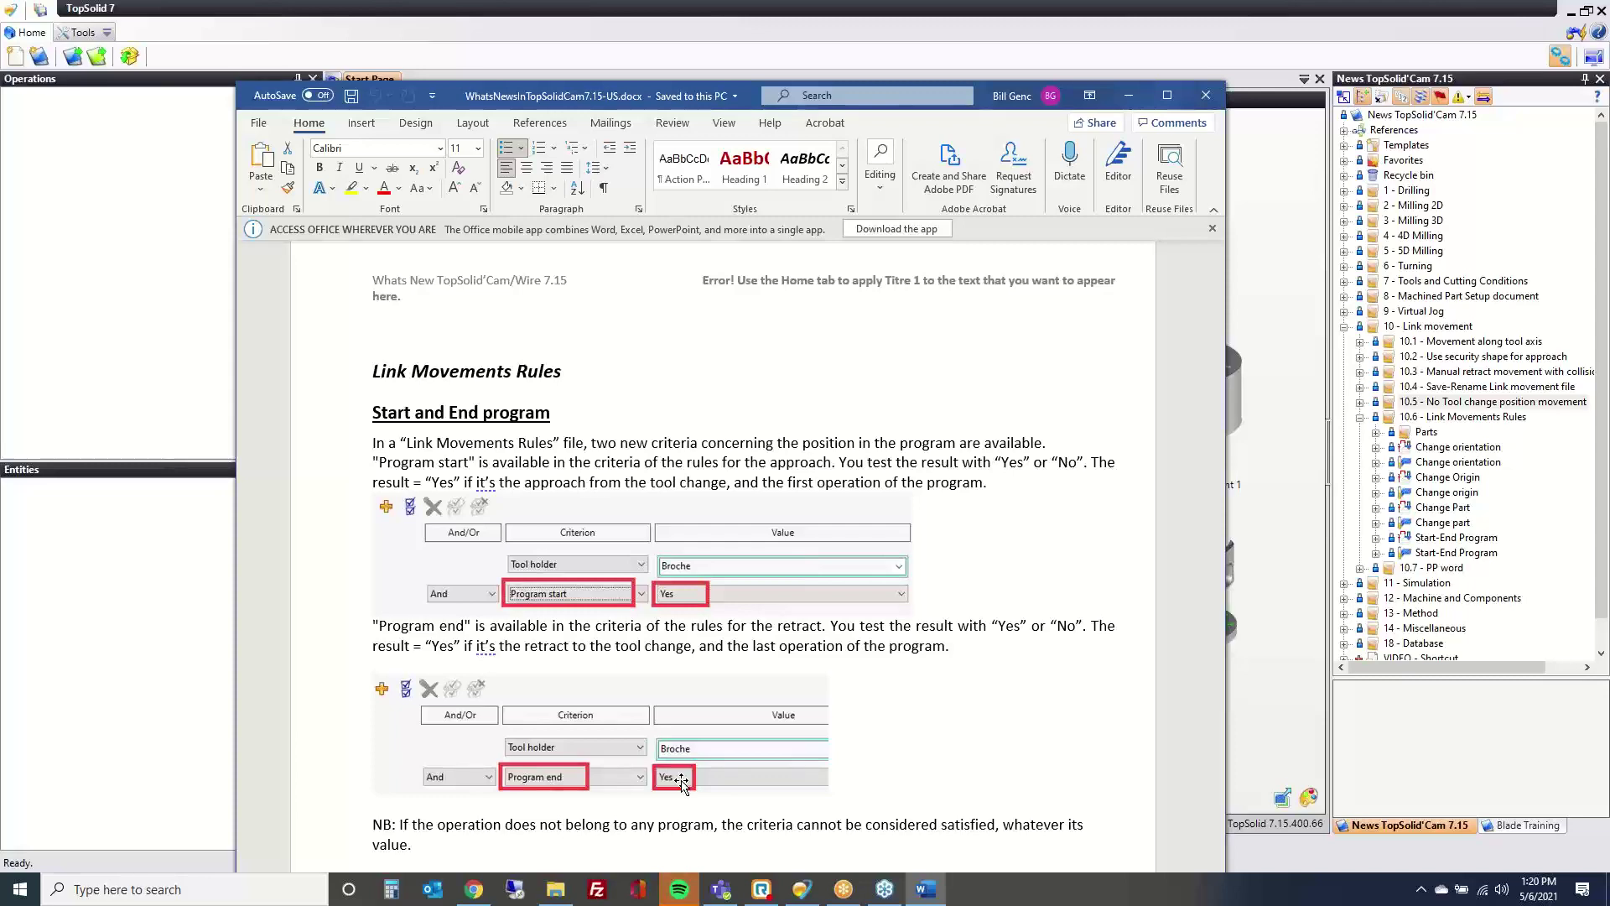
scroll(684, 557, down, 6)
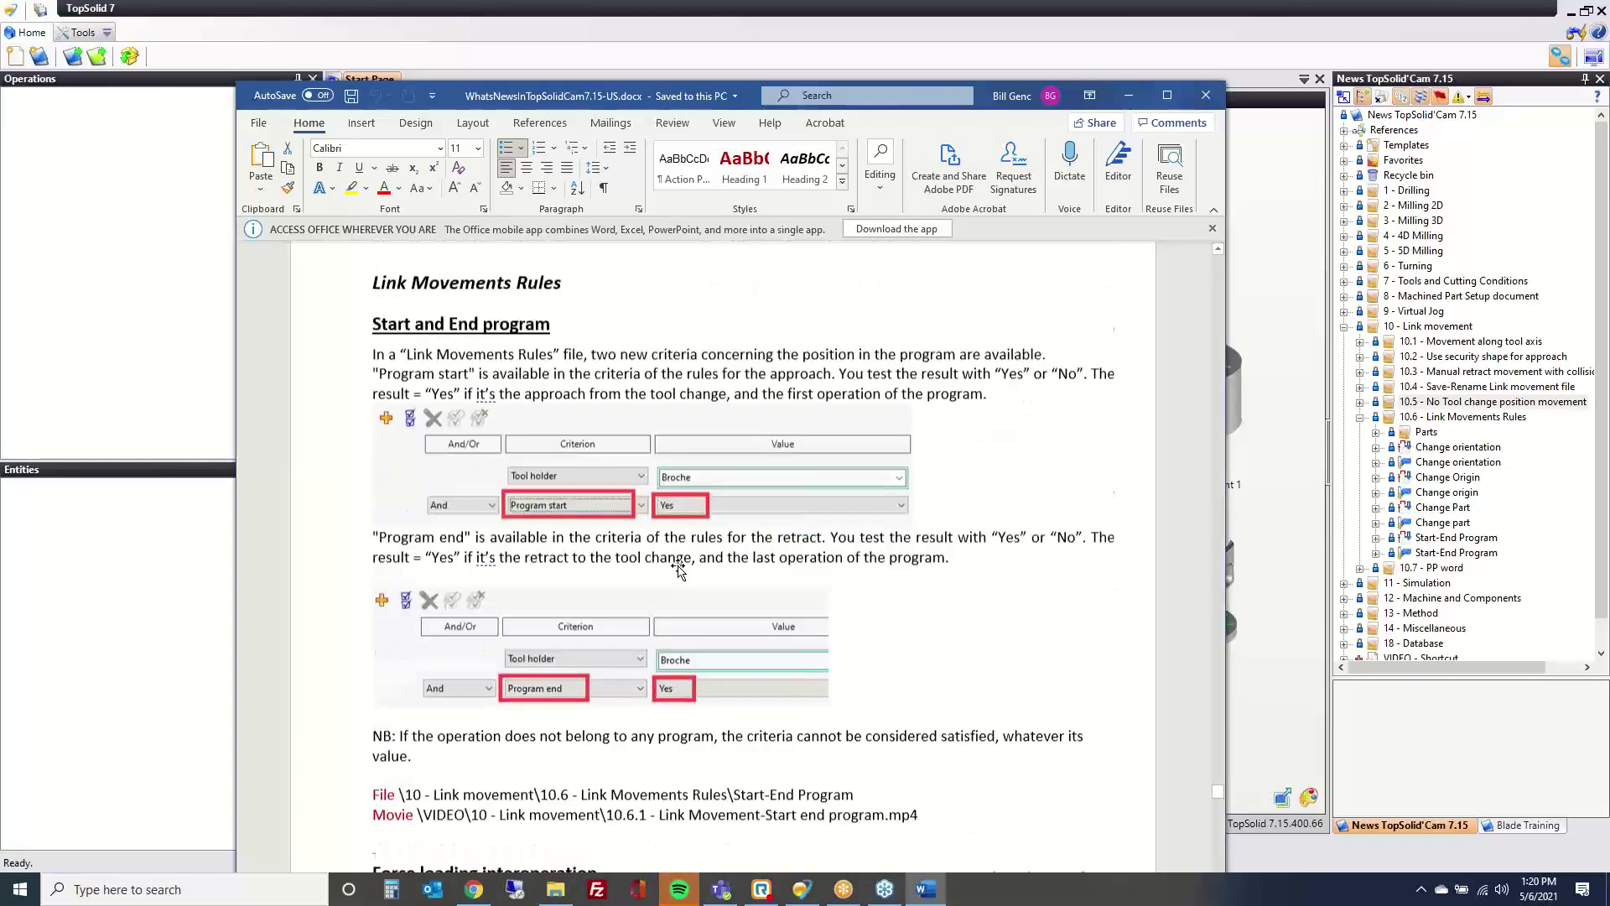
scroll(683, 557, down, 3)
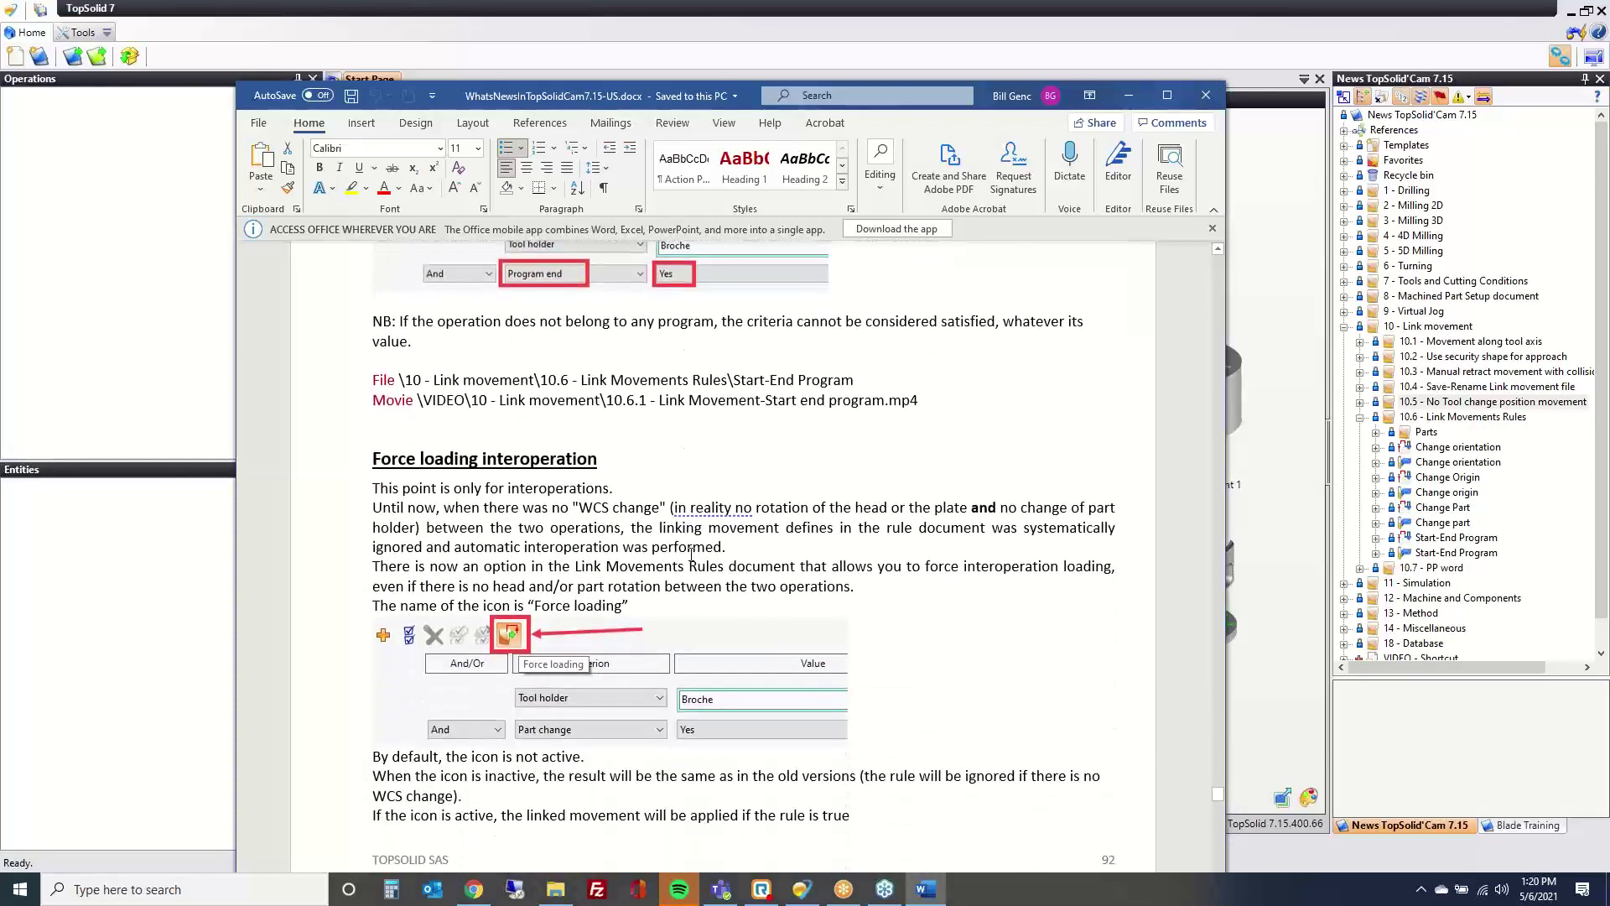
scroll(916, 506, down, 3)
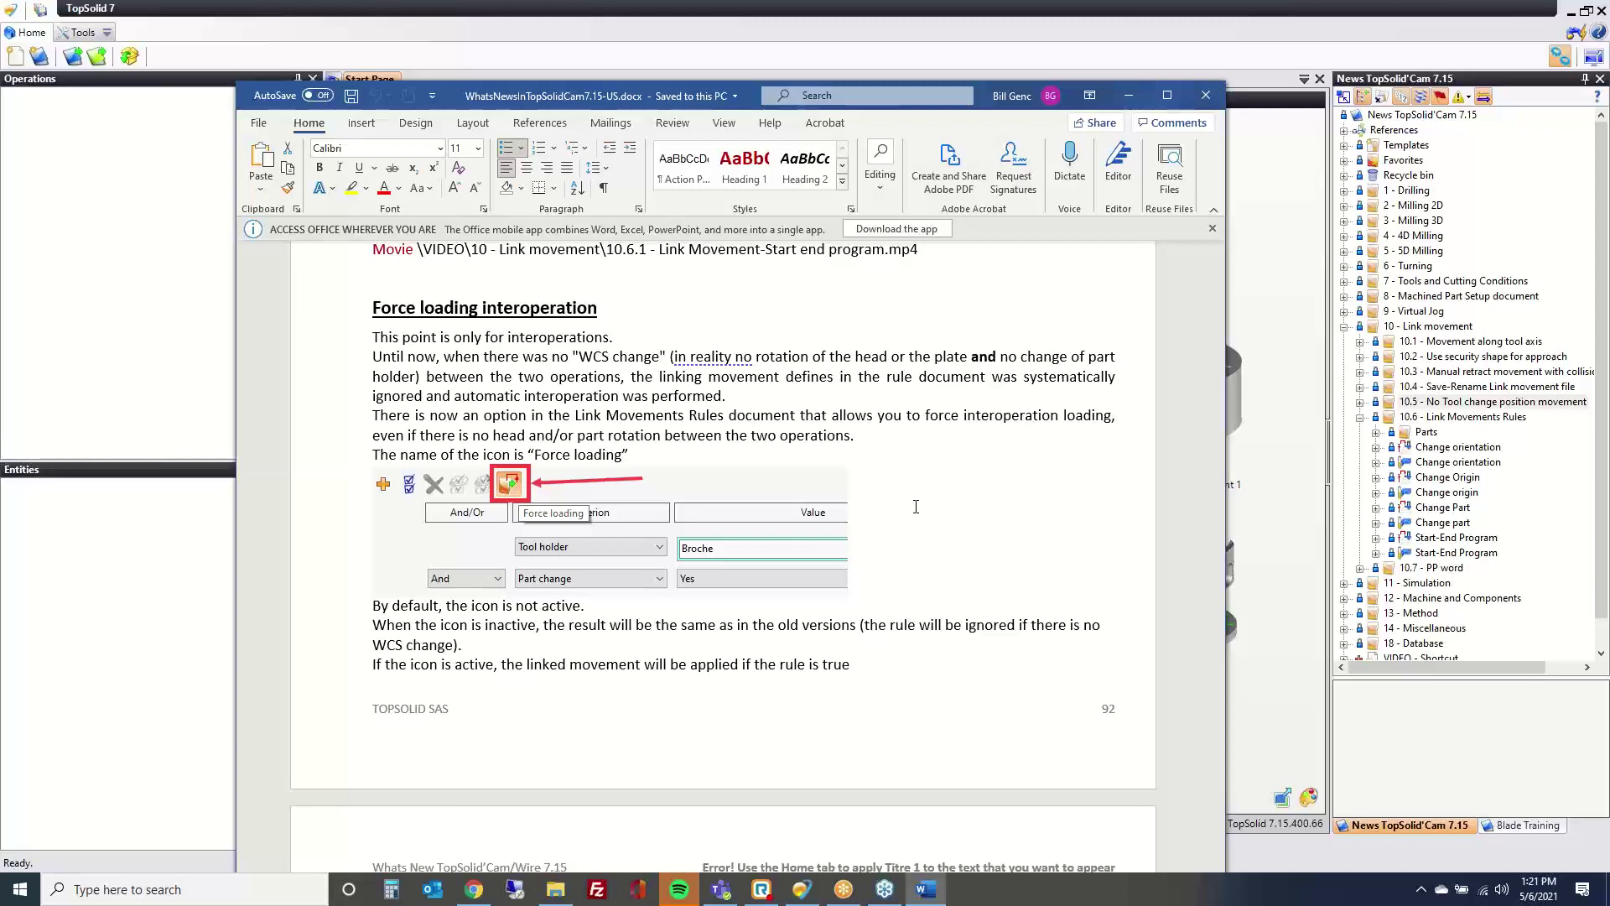
scroll(915, 507, down, 5)
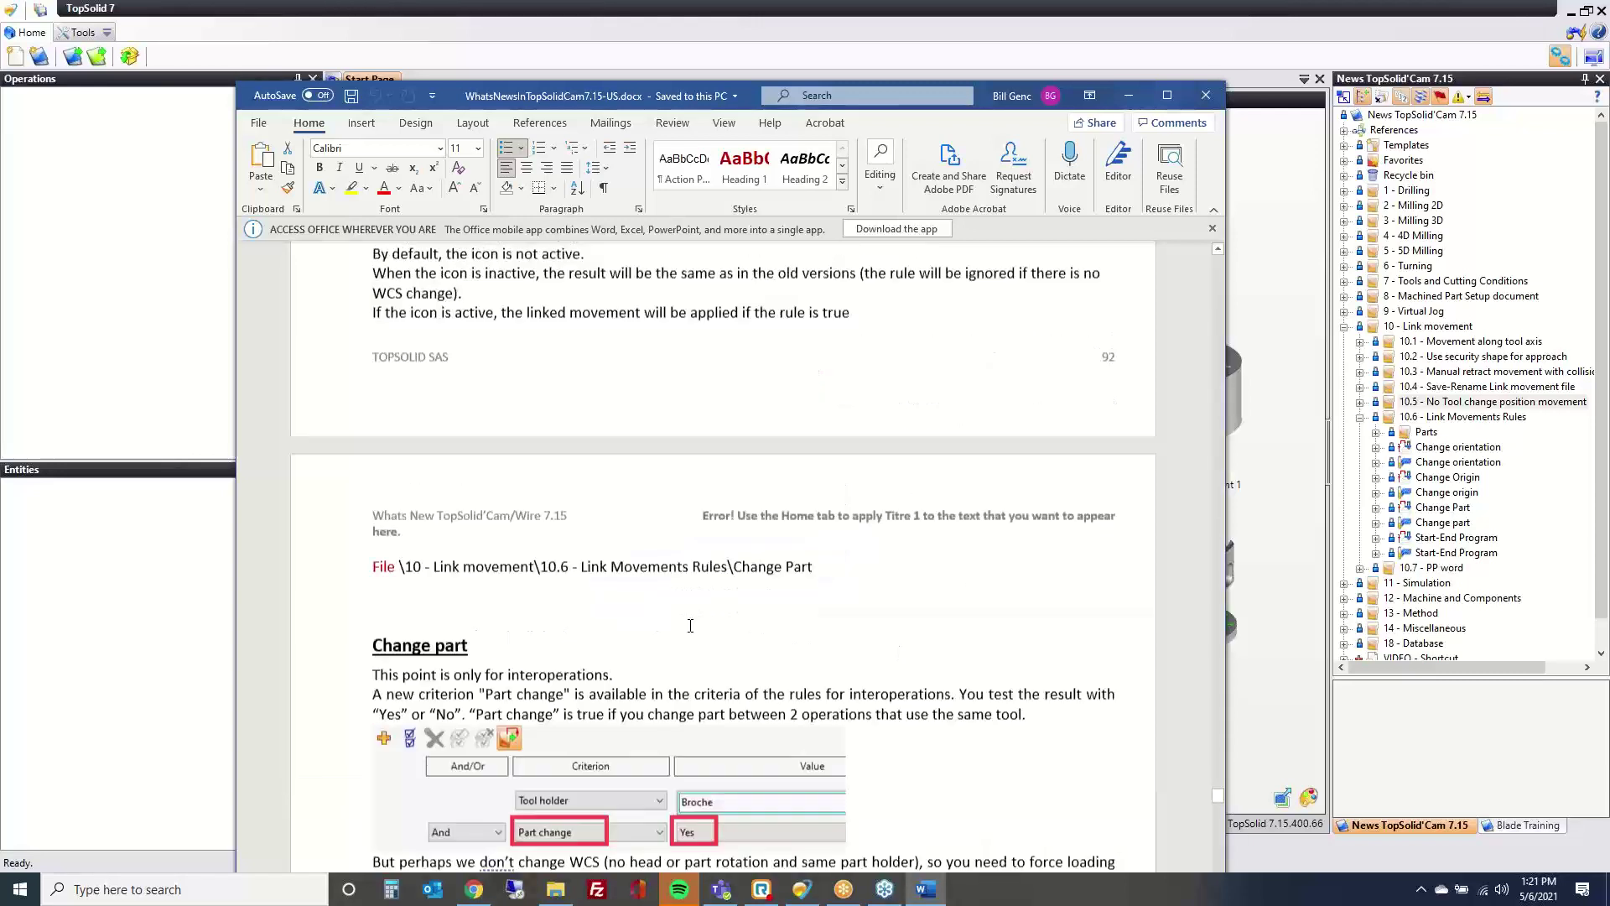
scroll(690, 626, down, 4)
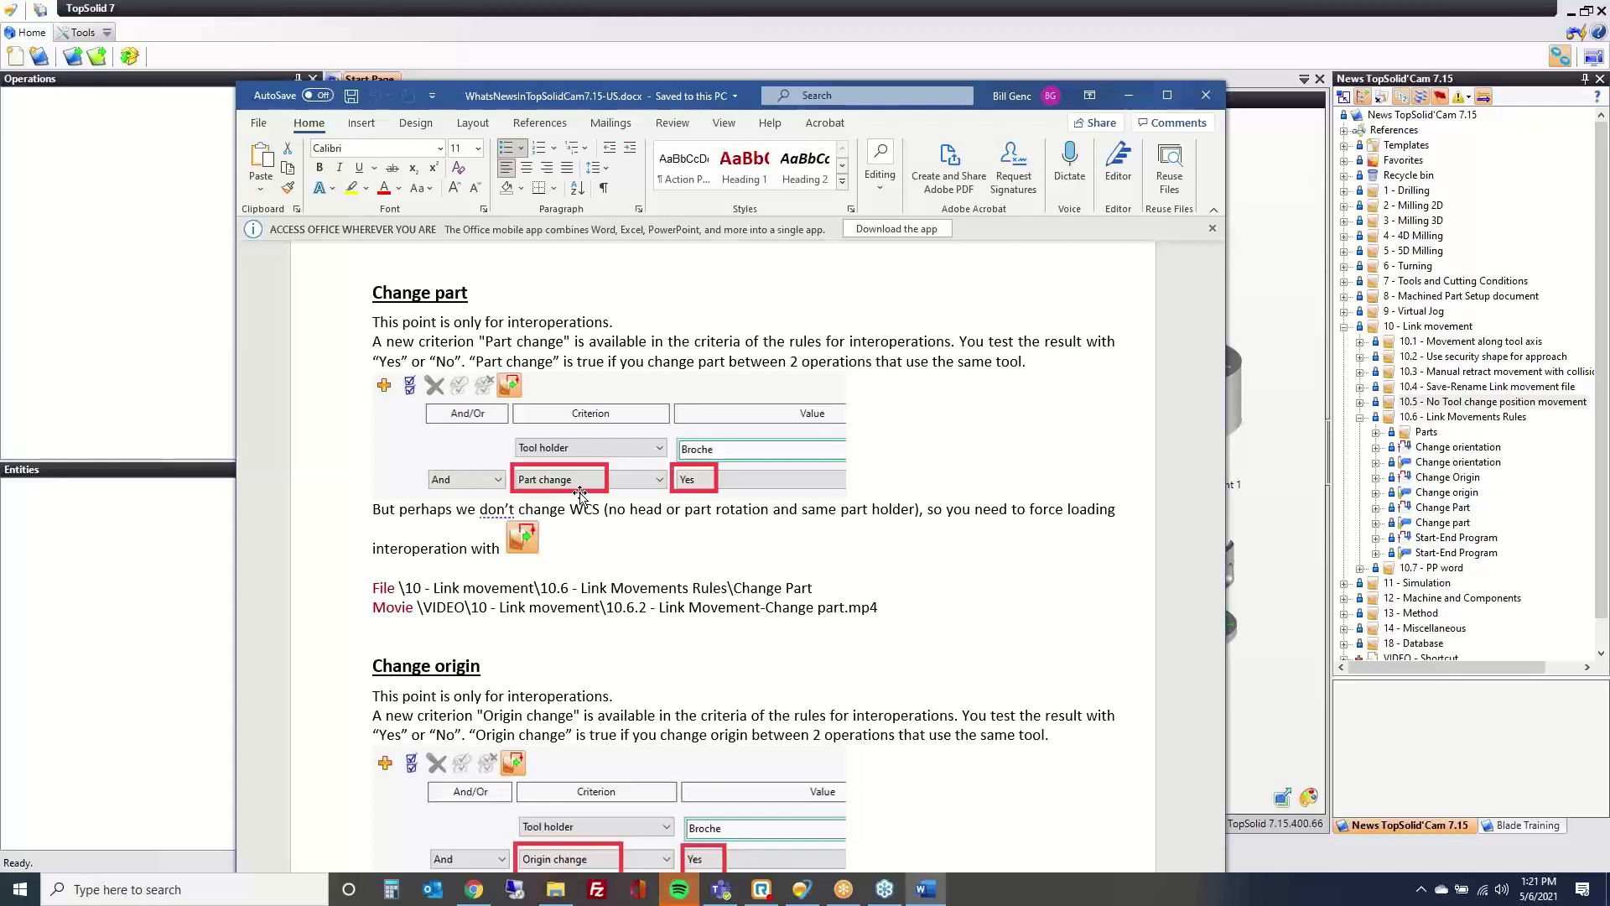
drag(754, 103, 1609, 100)
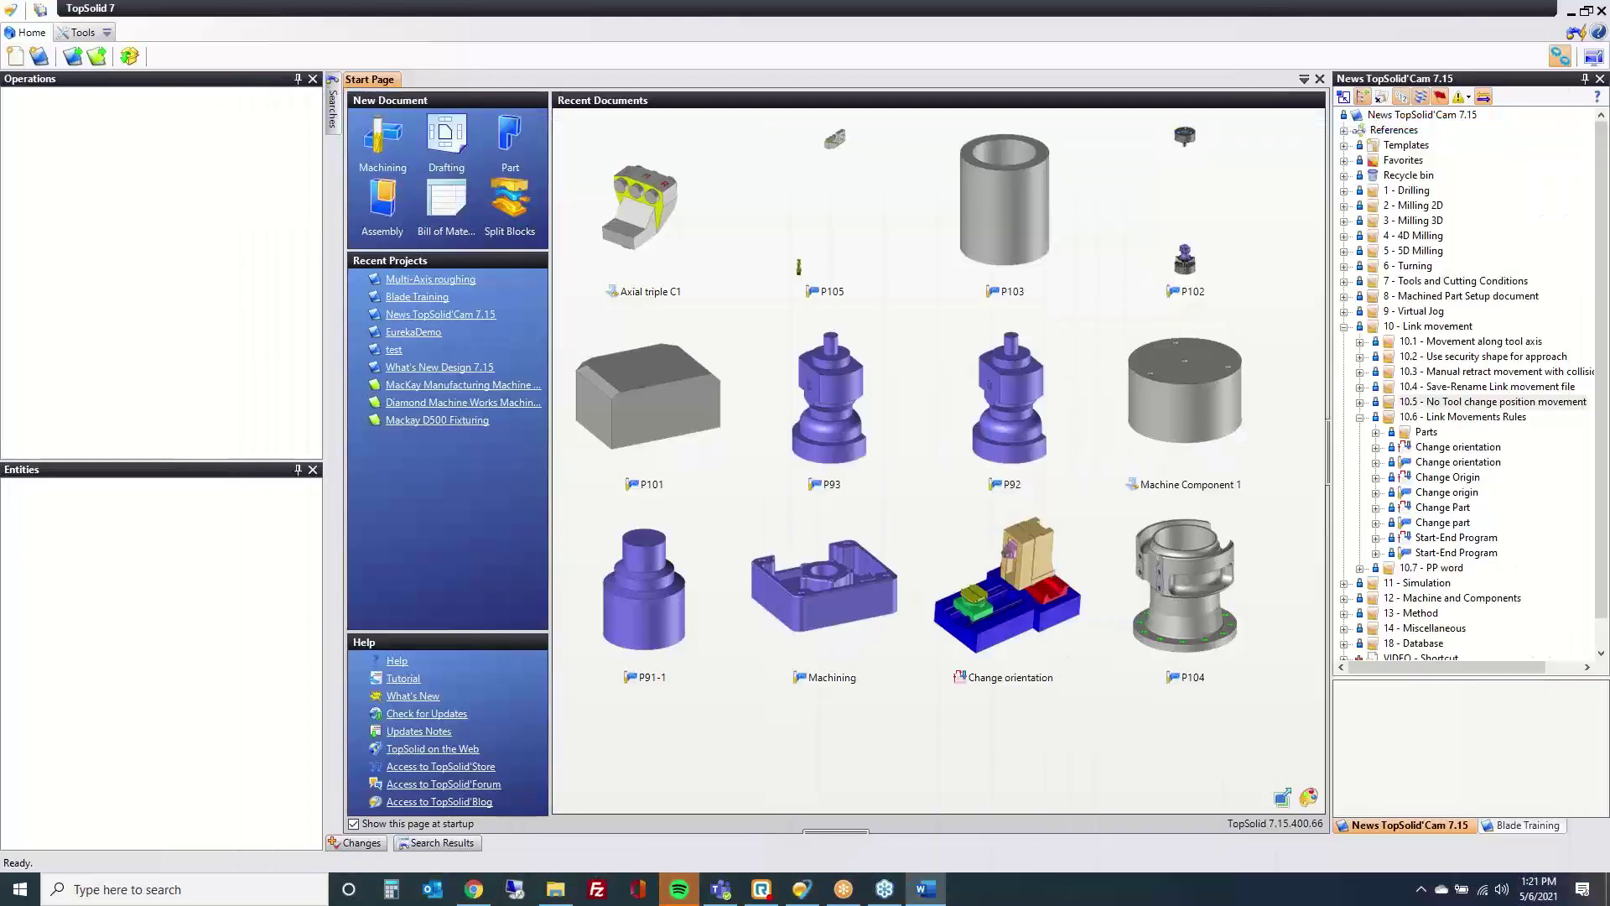
Step: Open the Change orientation and Change part machining documents, examining the Facing operations on the parts mounted around the column
double_click(1459, 463)
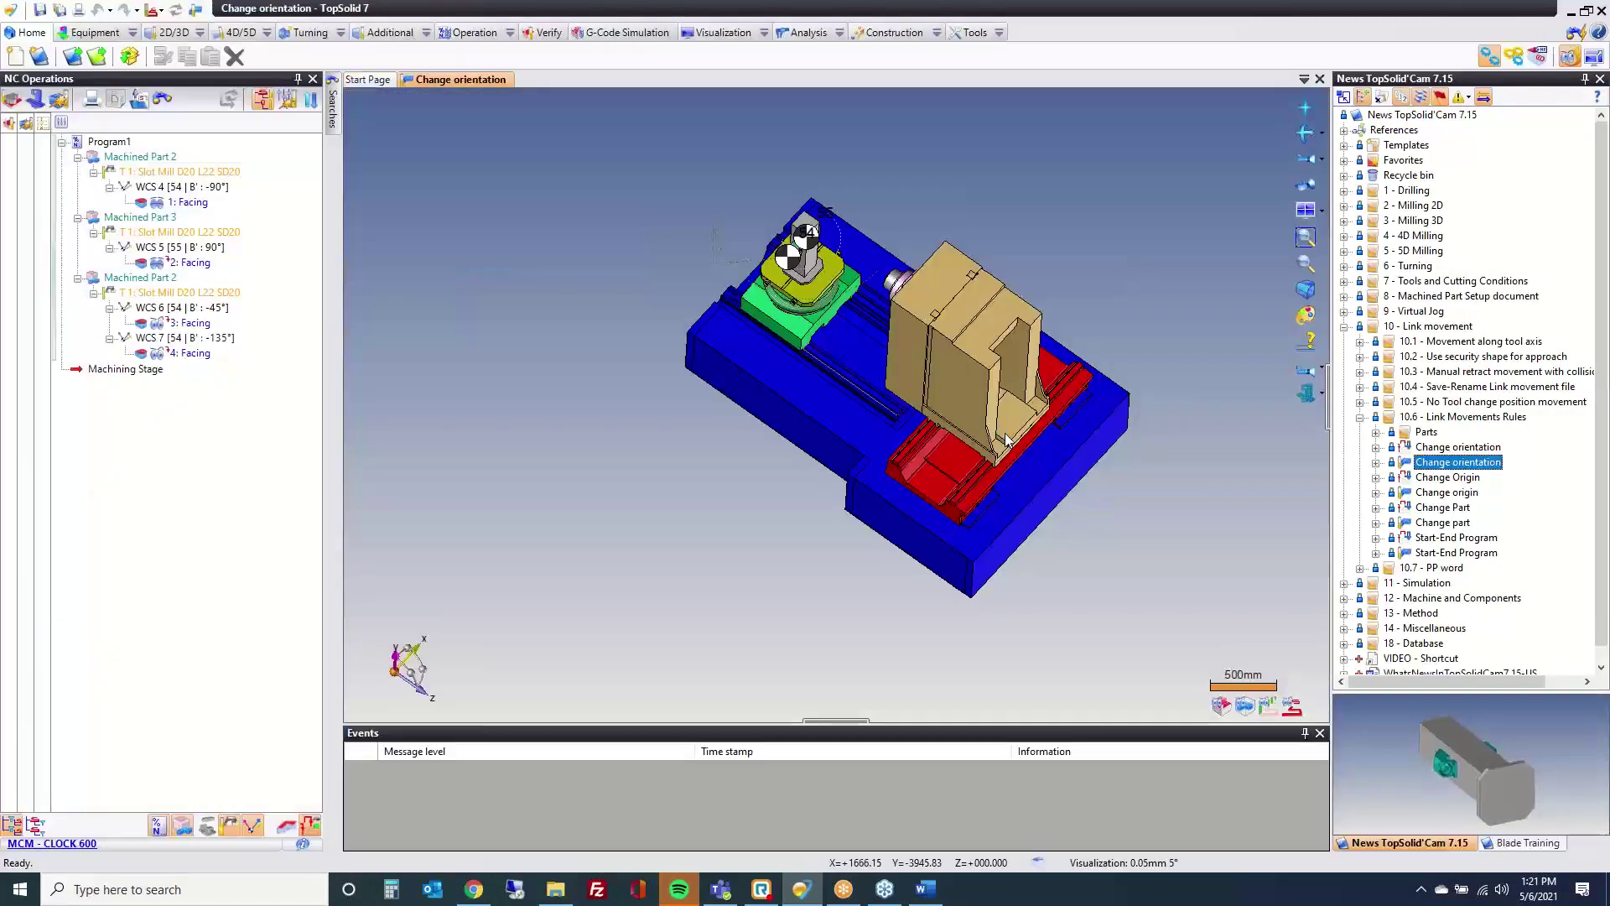
middle_drag(1007, 441, 715, 348)
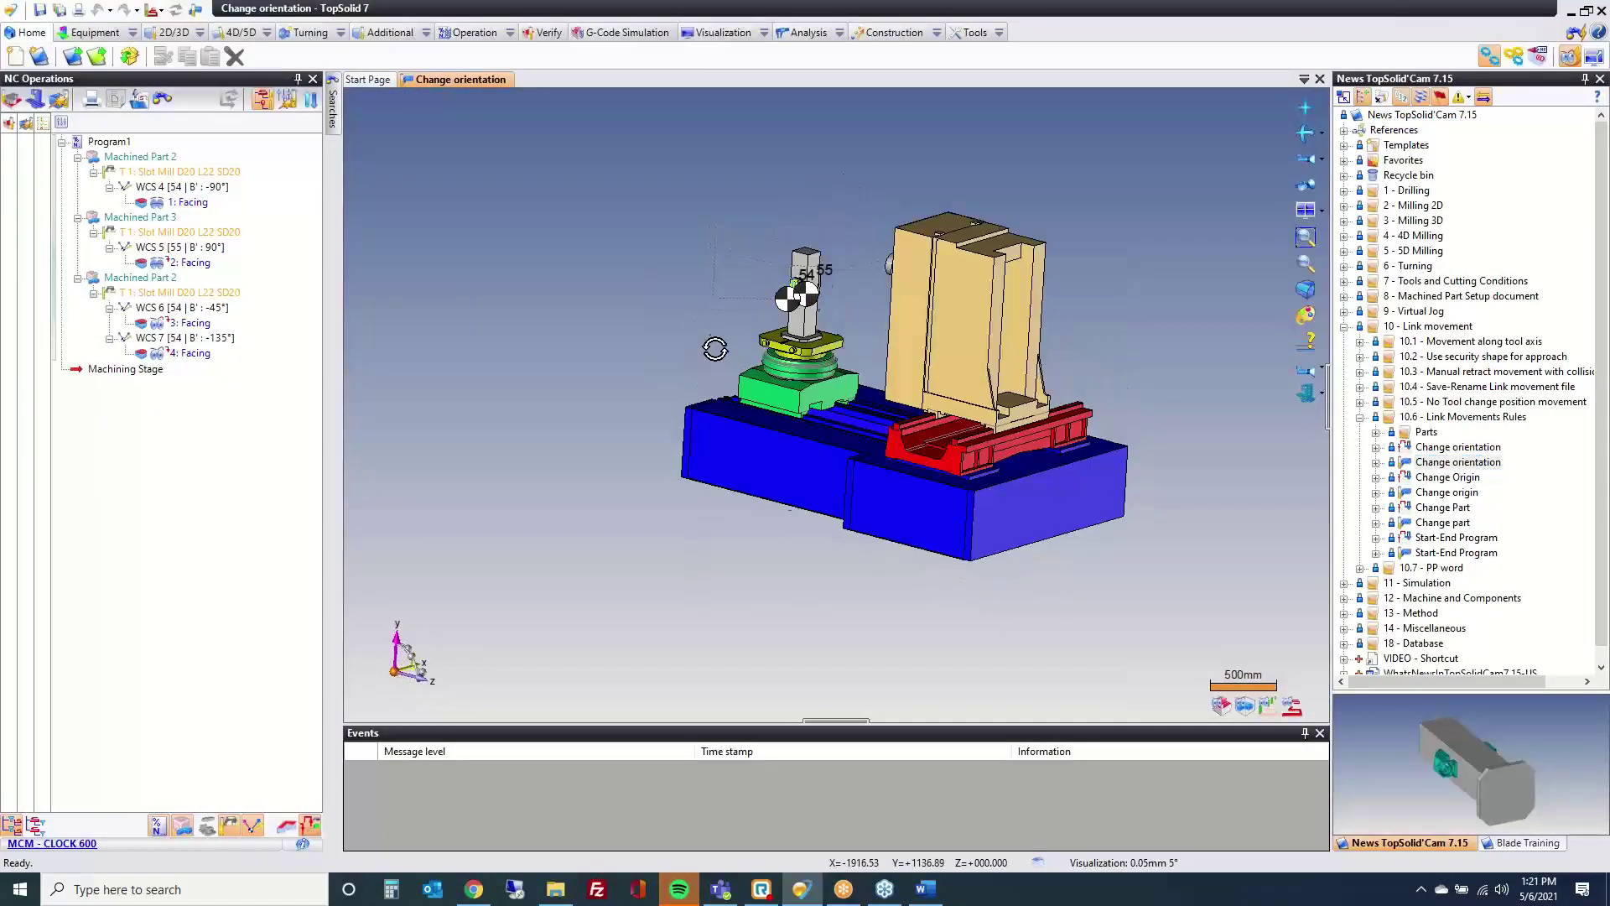
mouse_move(185, 270)
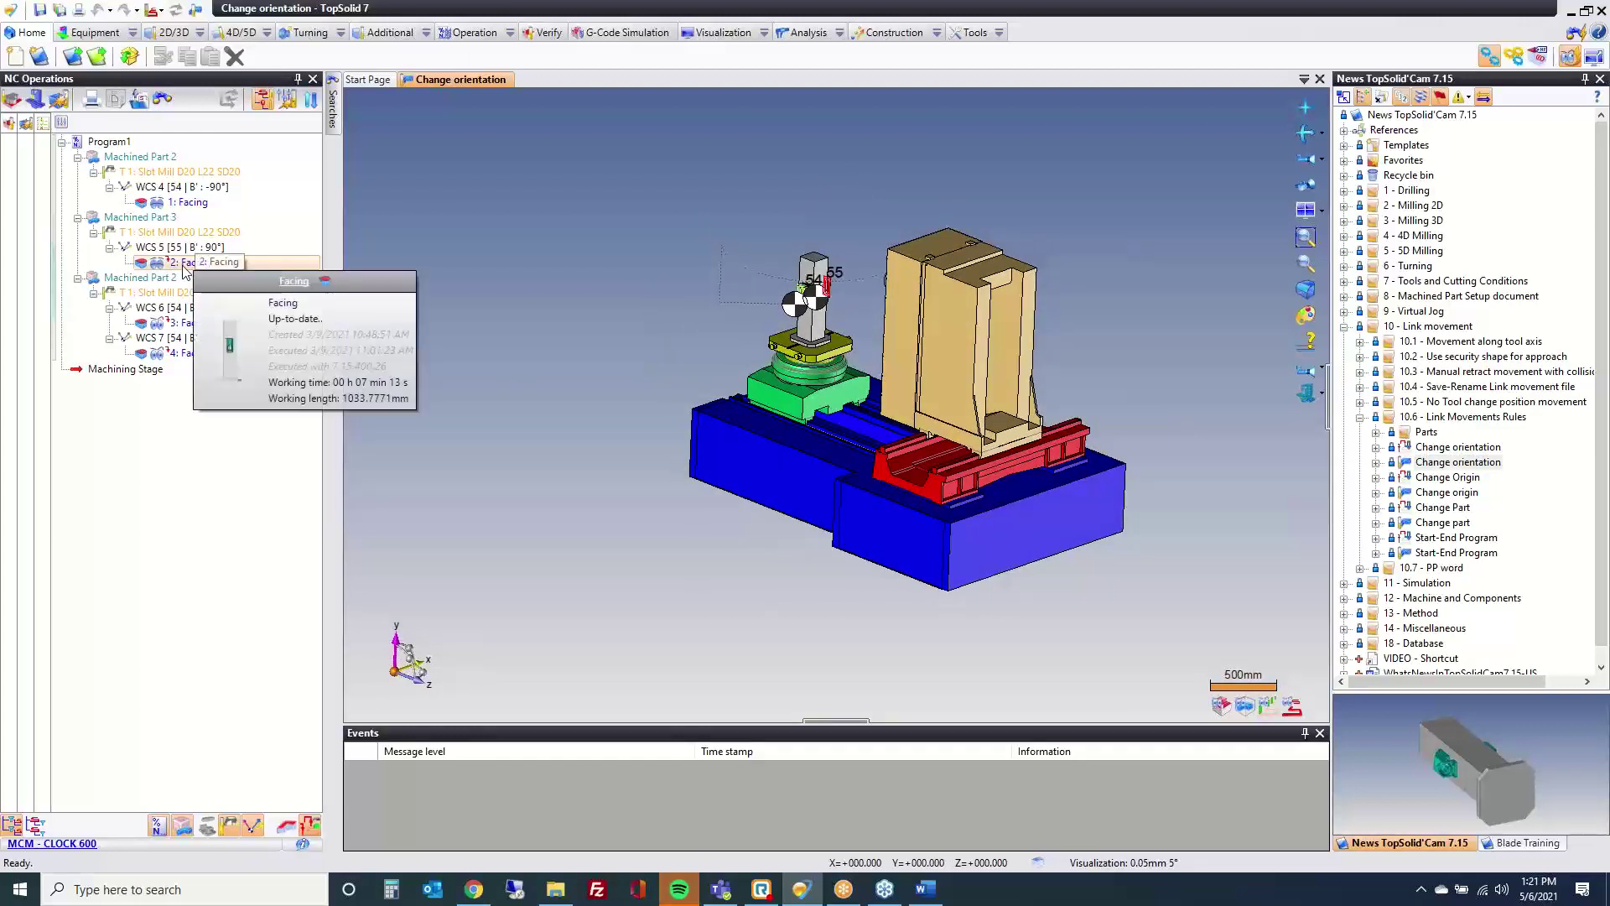
click(188, 203)
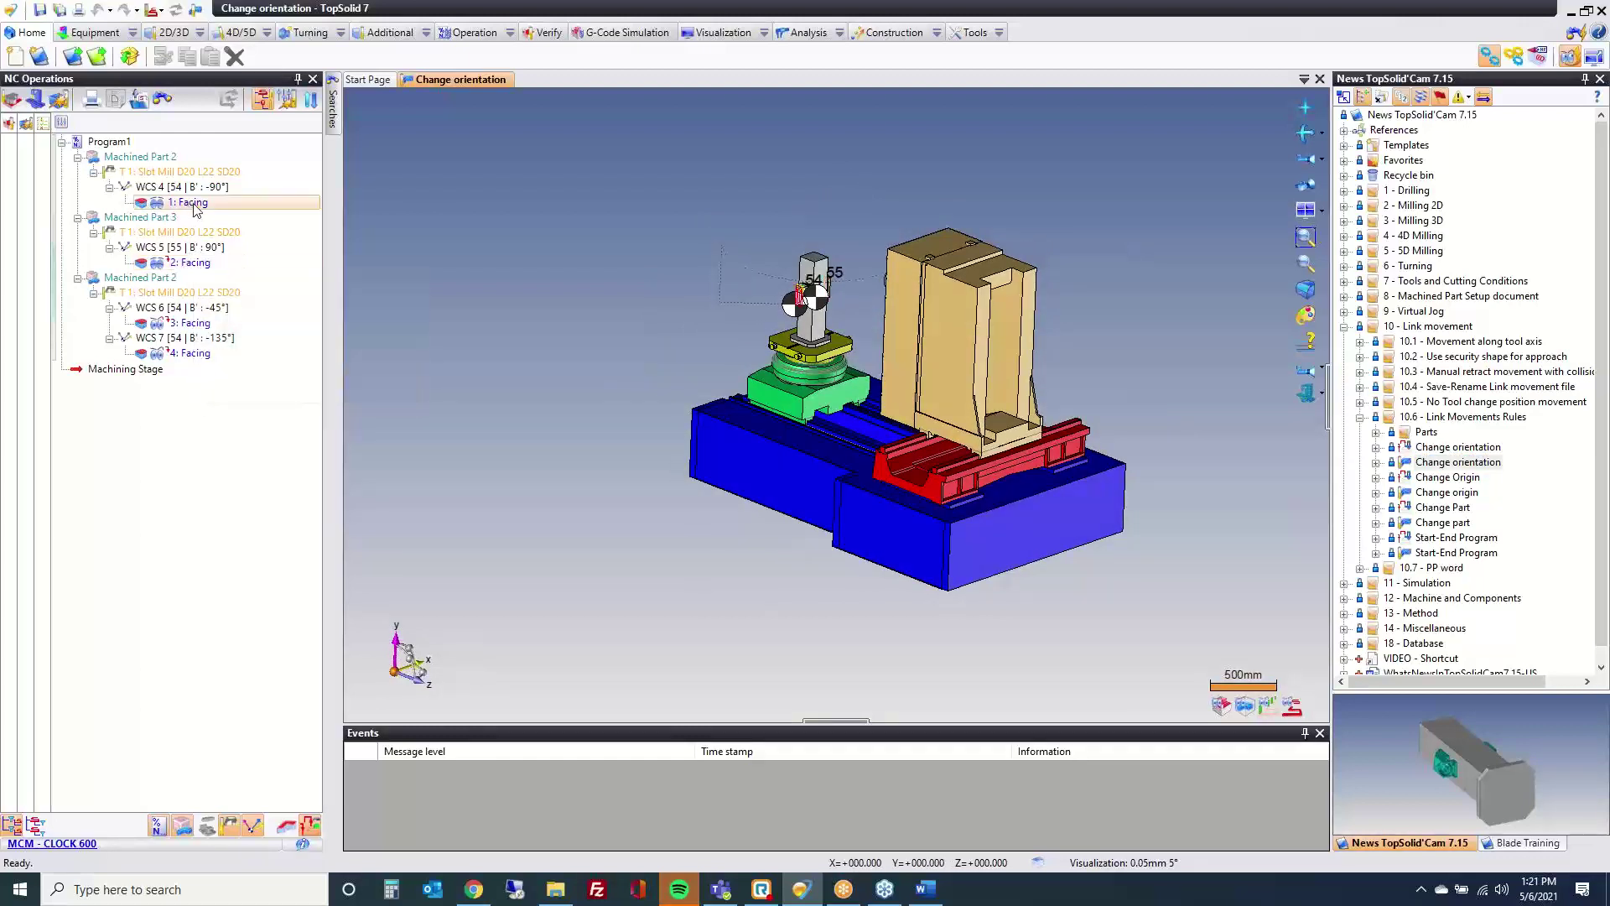
click(992, 327)
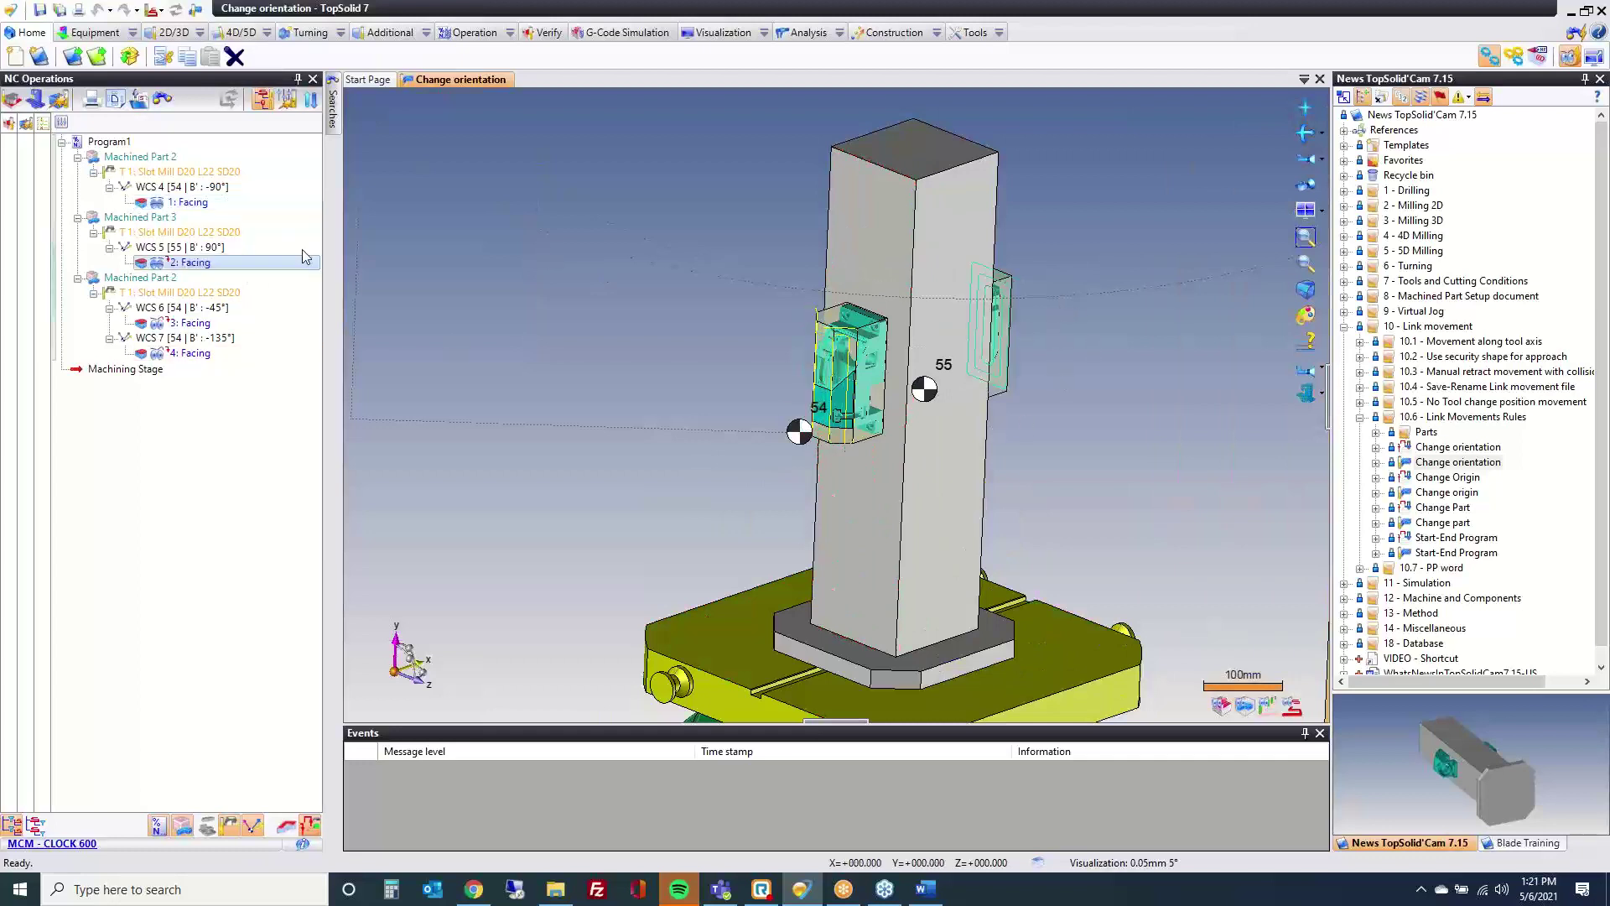
mouse_move(169, 266)
click(1442, 523)
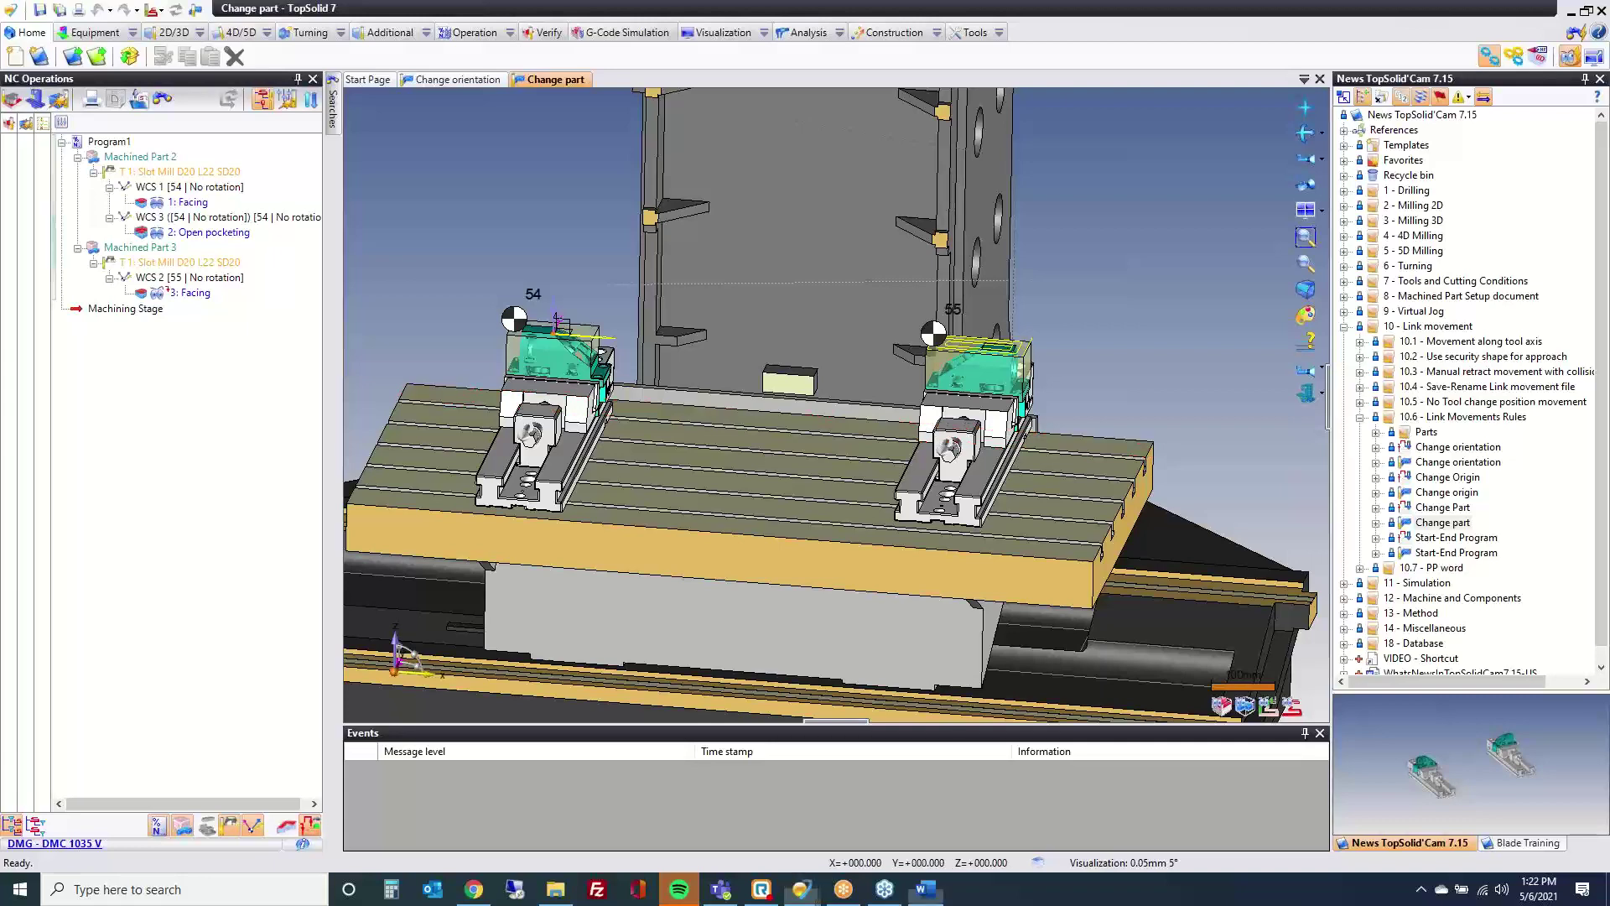
Step: Switch to the Word document, read from the Change origin and Change orientation rules through PP words to the Simulation chapter, and return to TopSolid
click(926, 889)
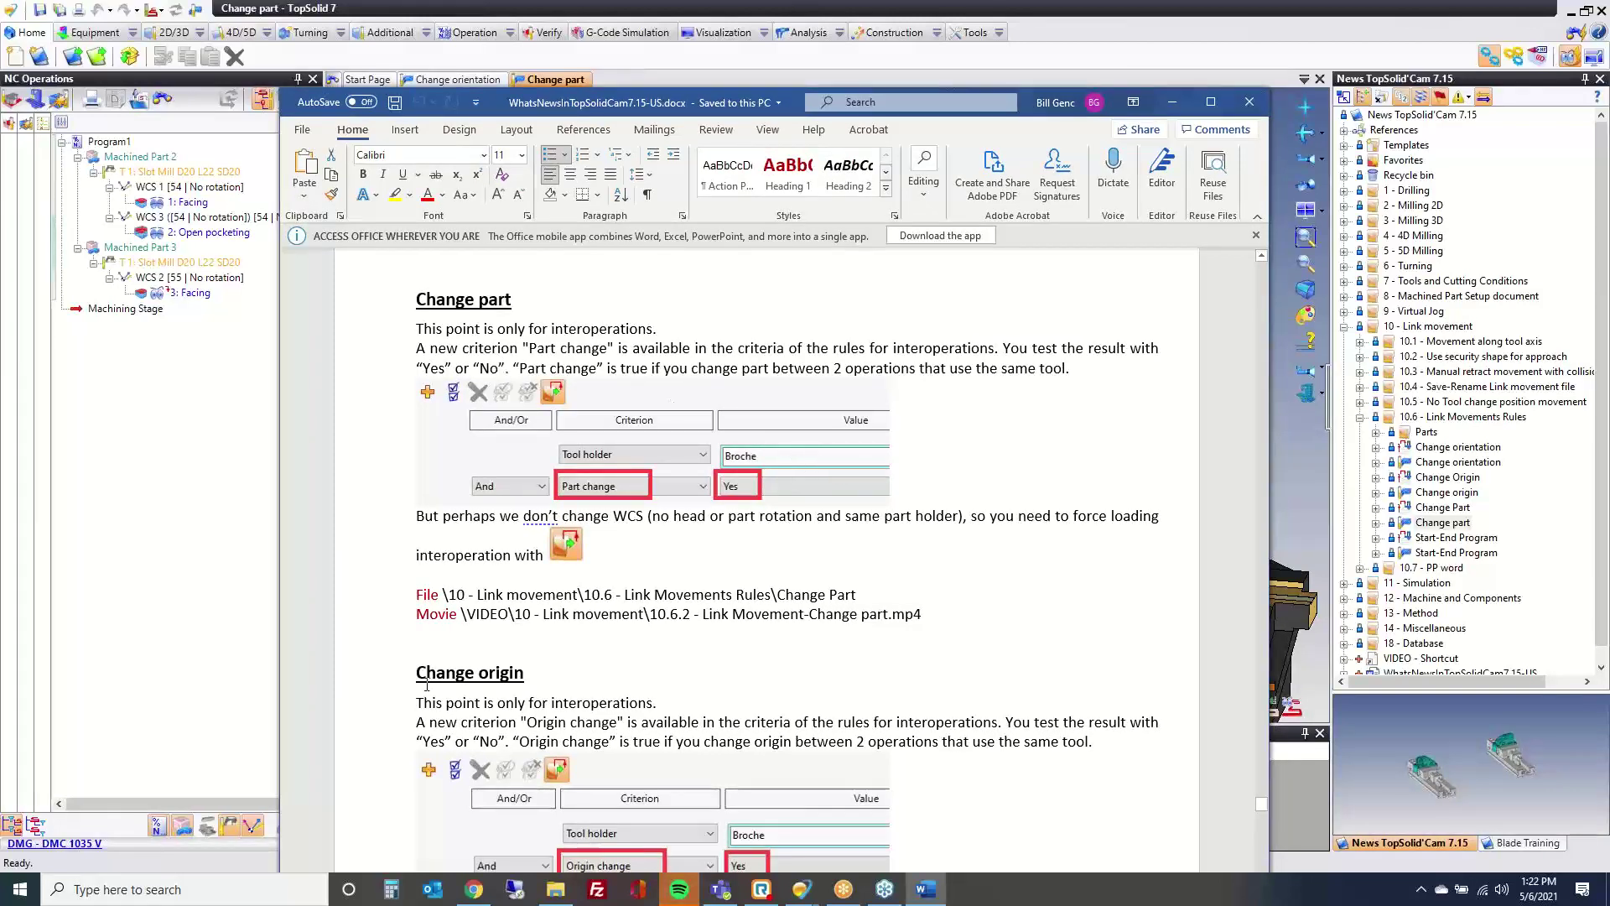
scroll(463, 671, down, 8)
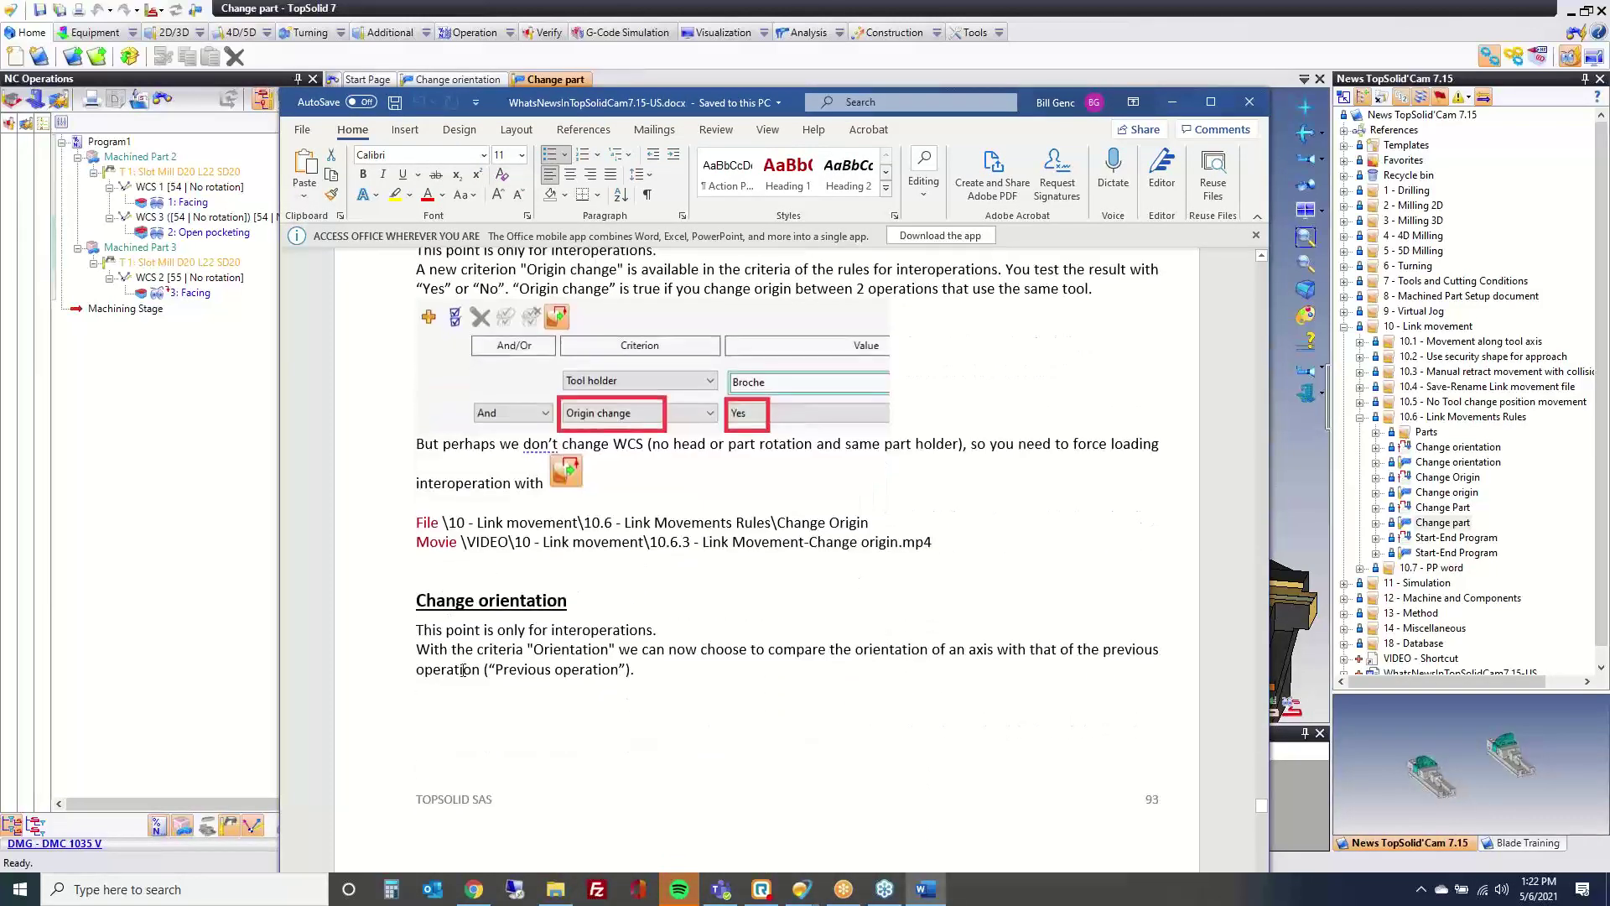
scroll(820, 584, down, 12)
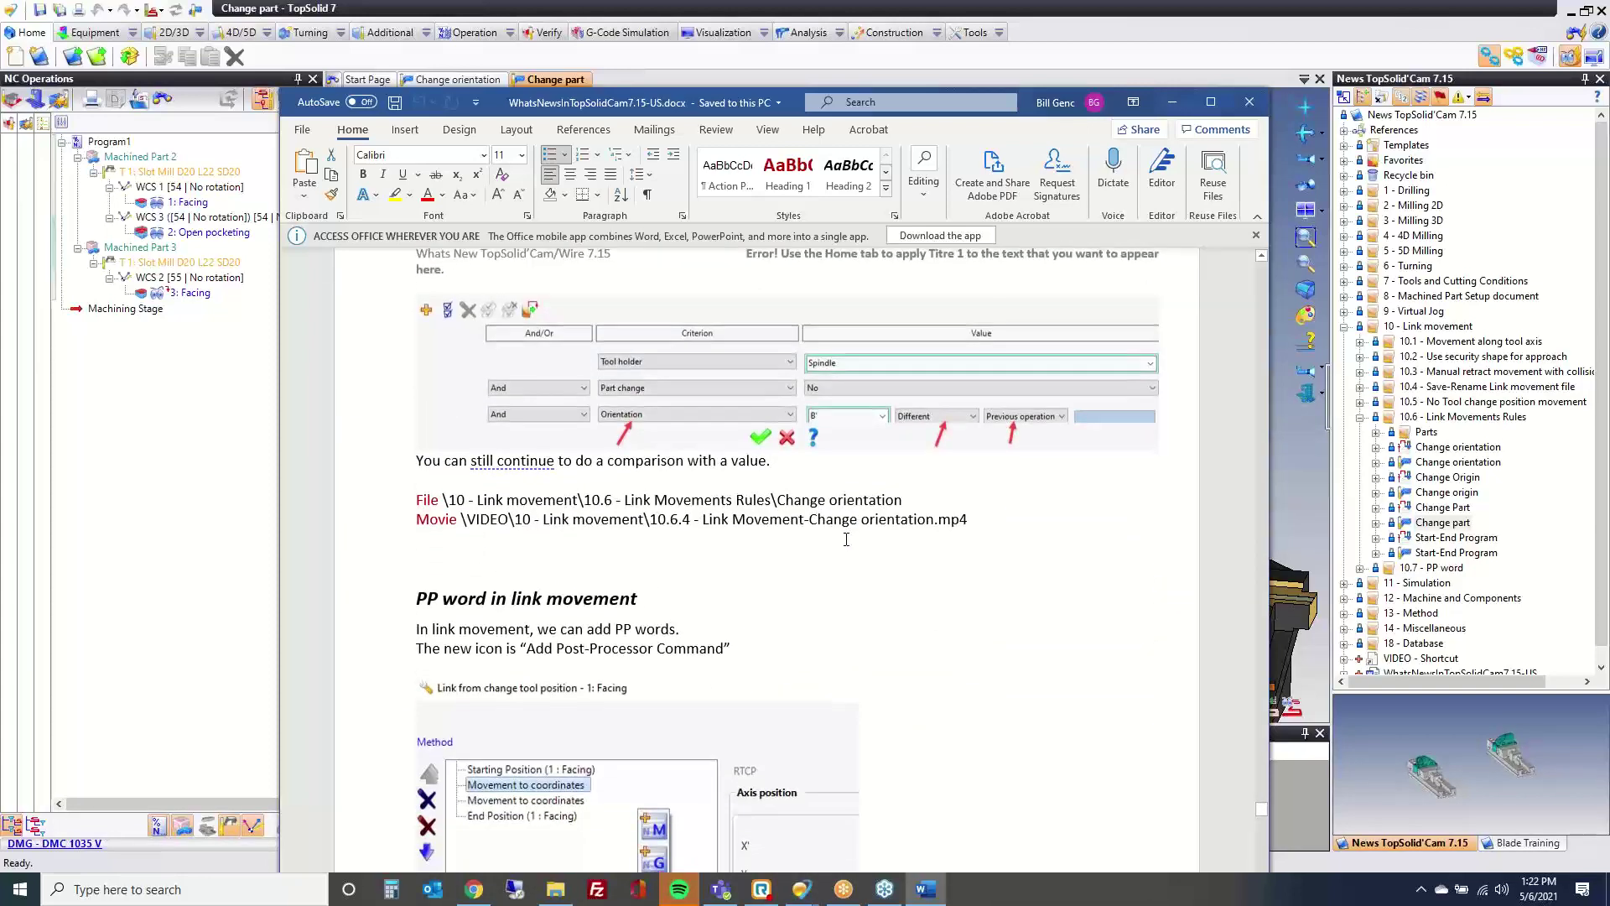
scroll(846, 539, down, 4)
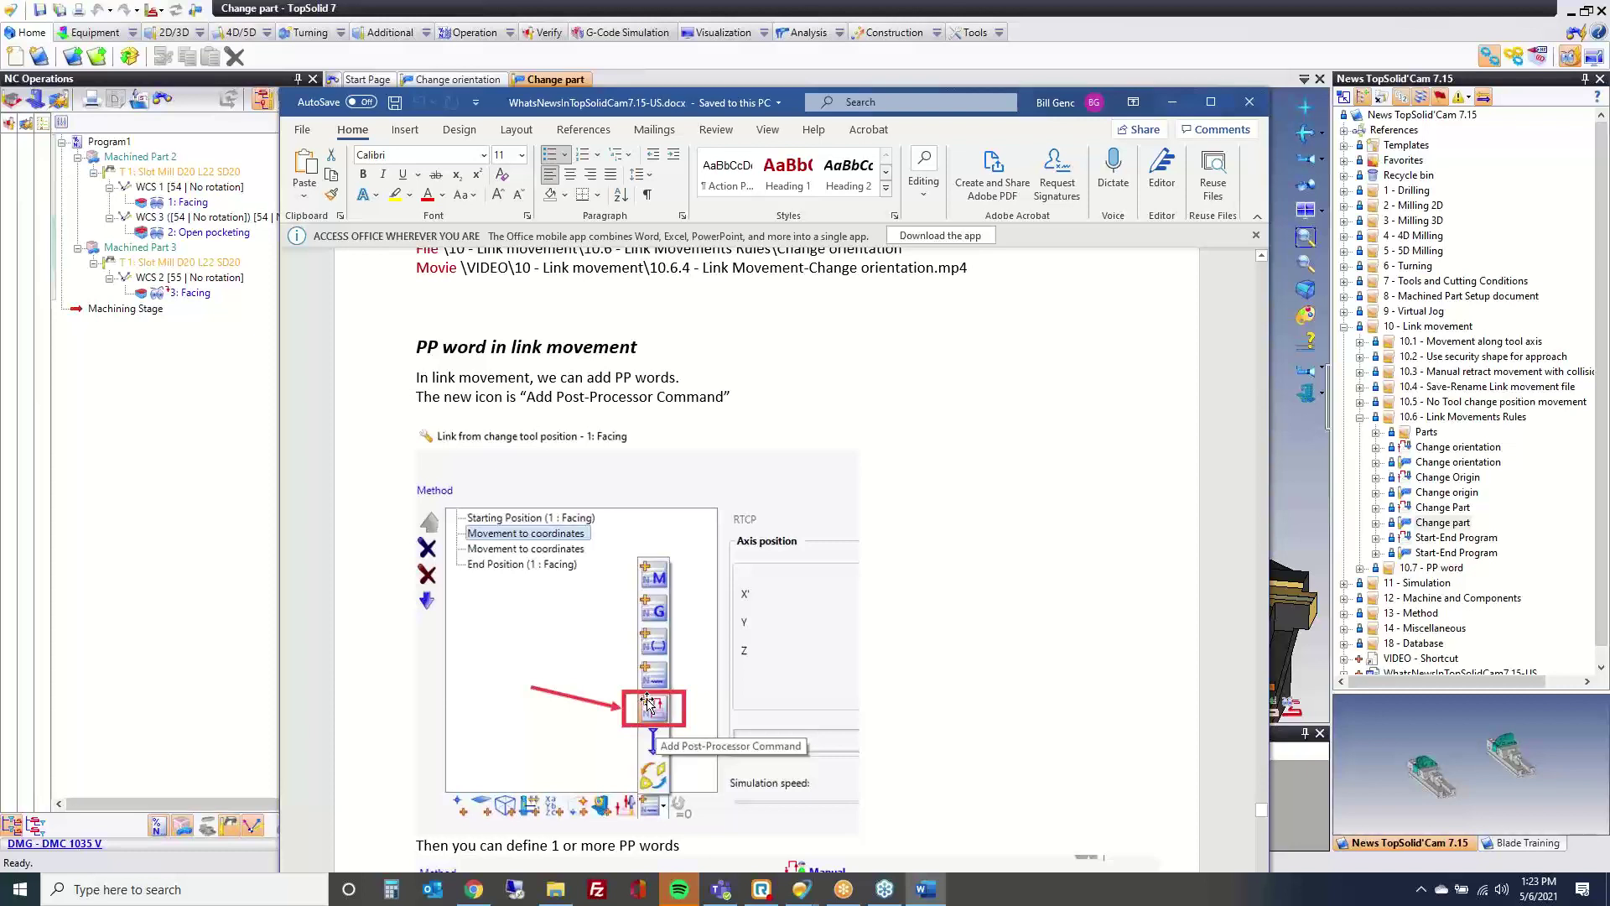
scroll(974, 612, down, 4)
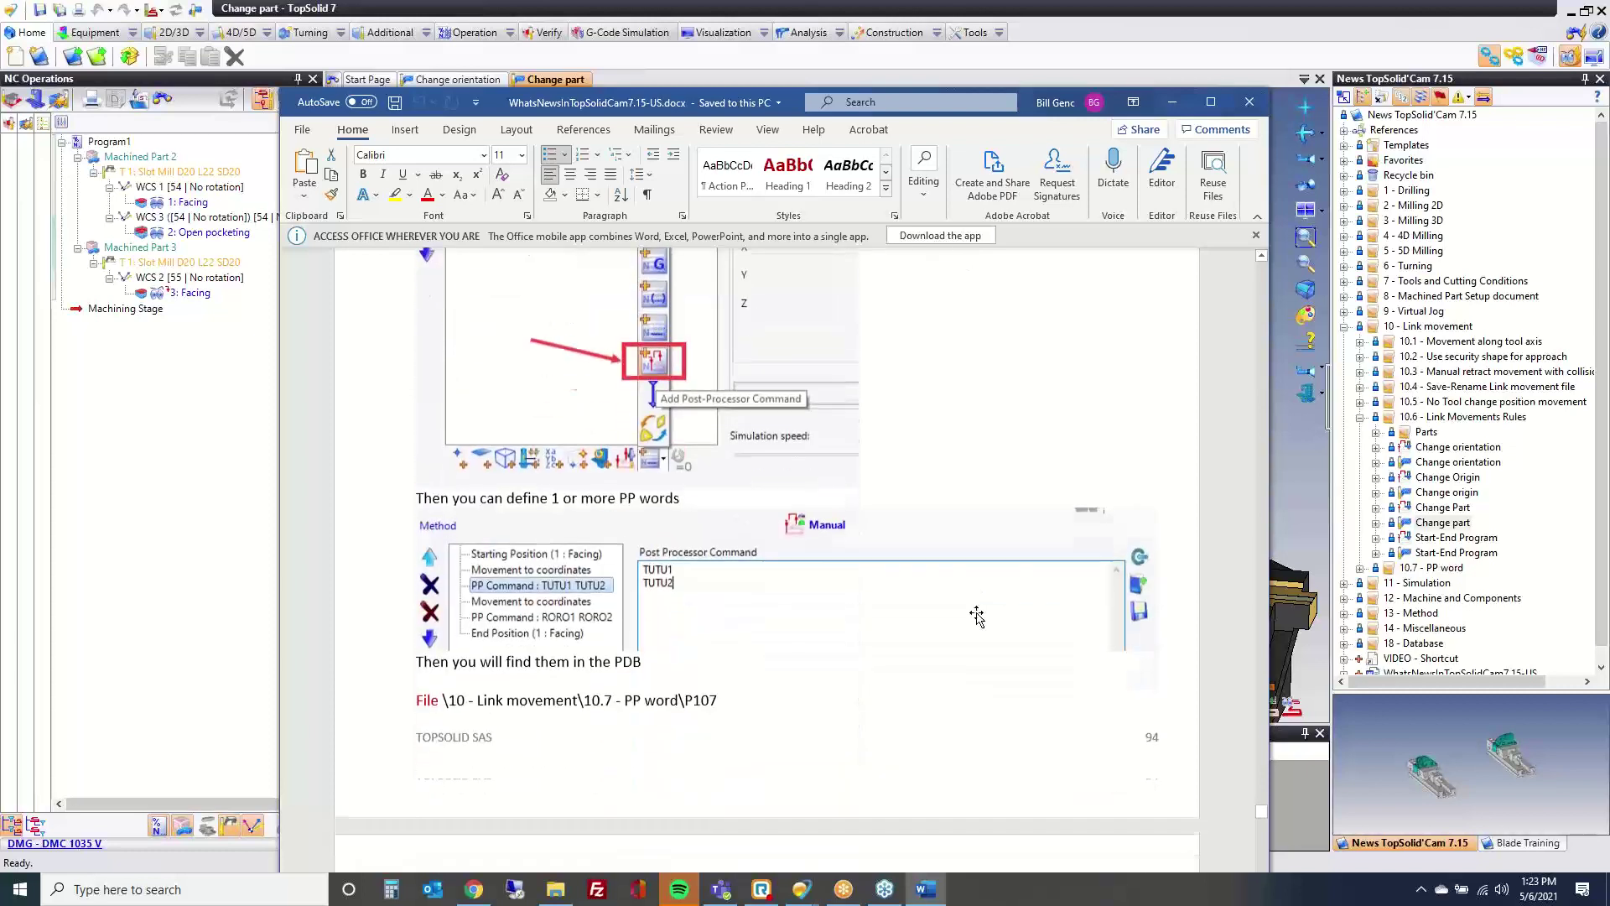
scroll(977, 617, down, 15)
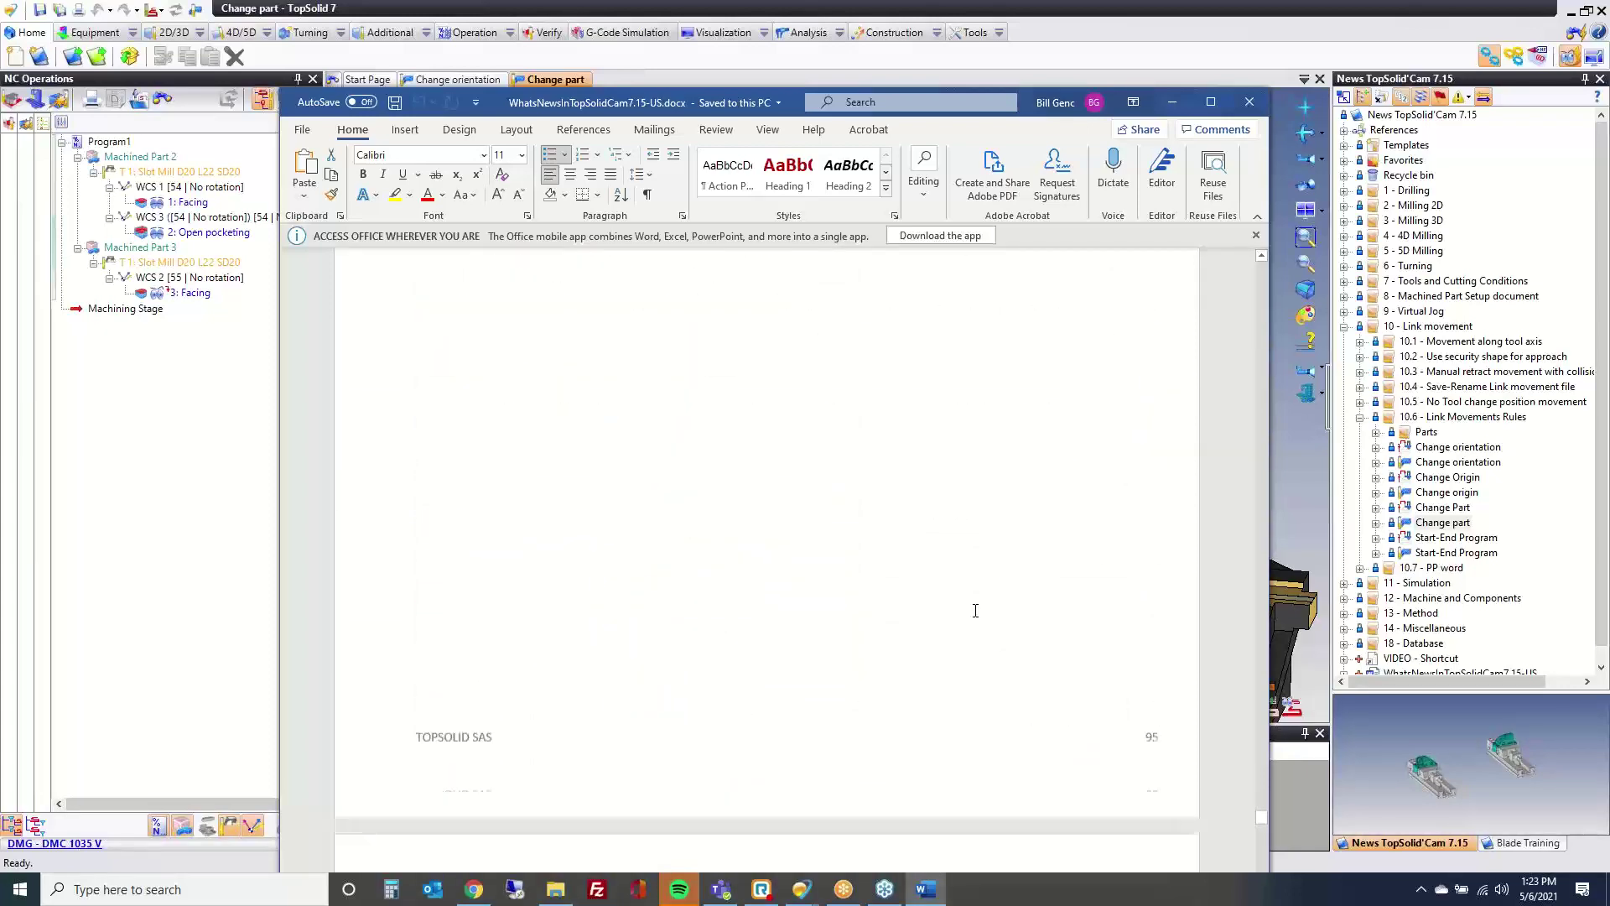
scroll(969, 604, down, 3)
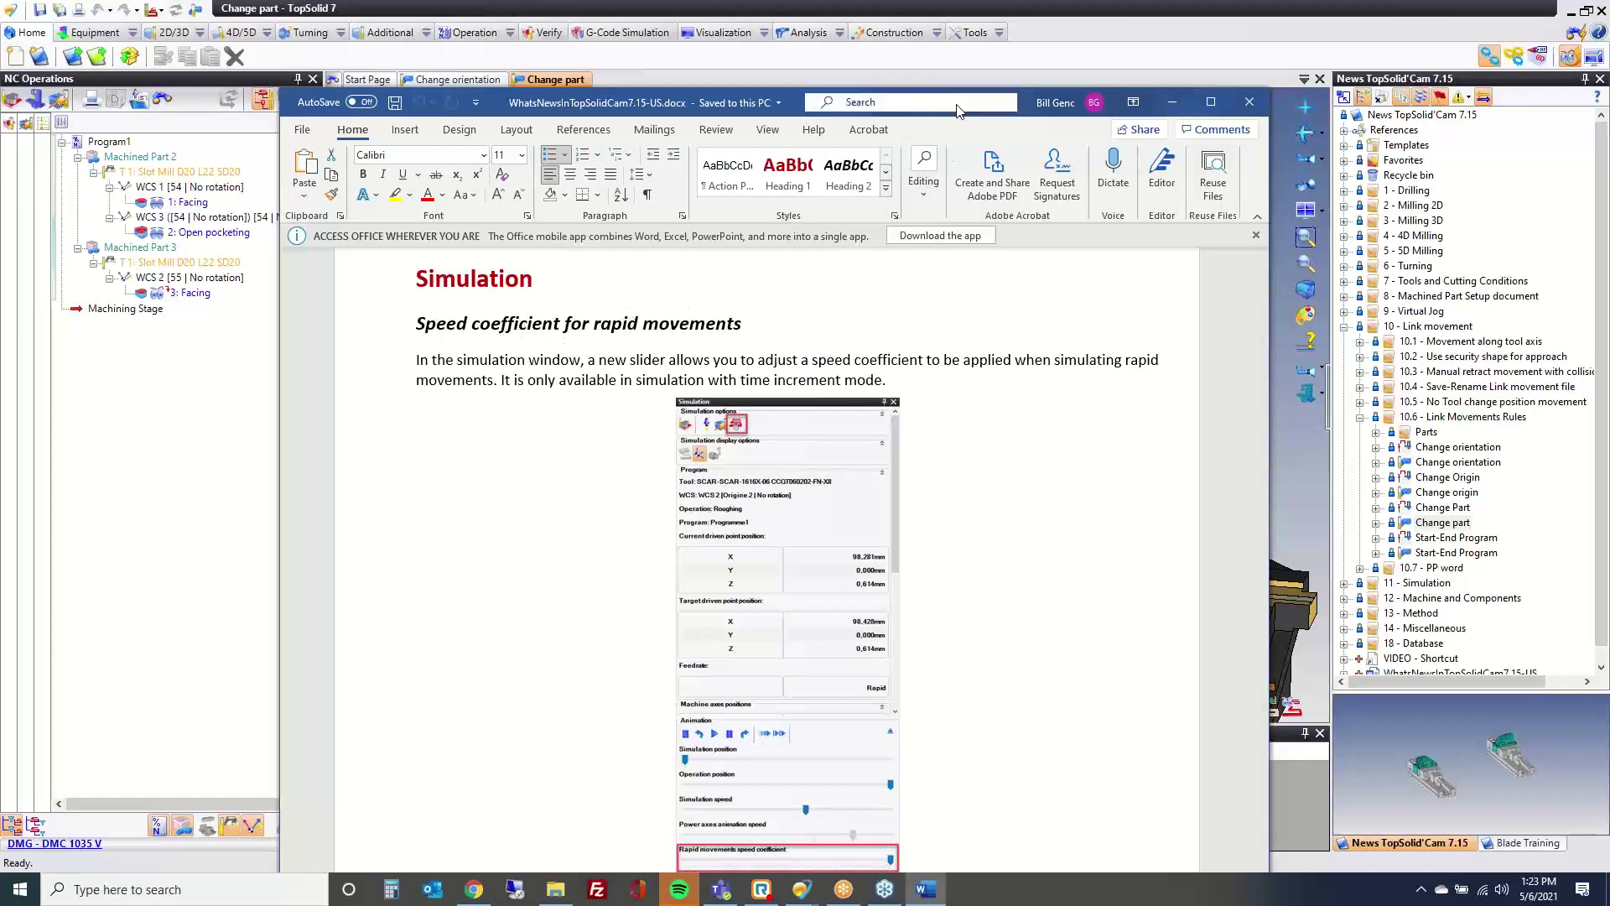
click(1171, 102)
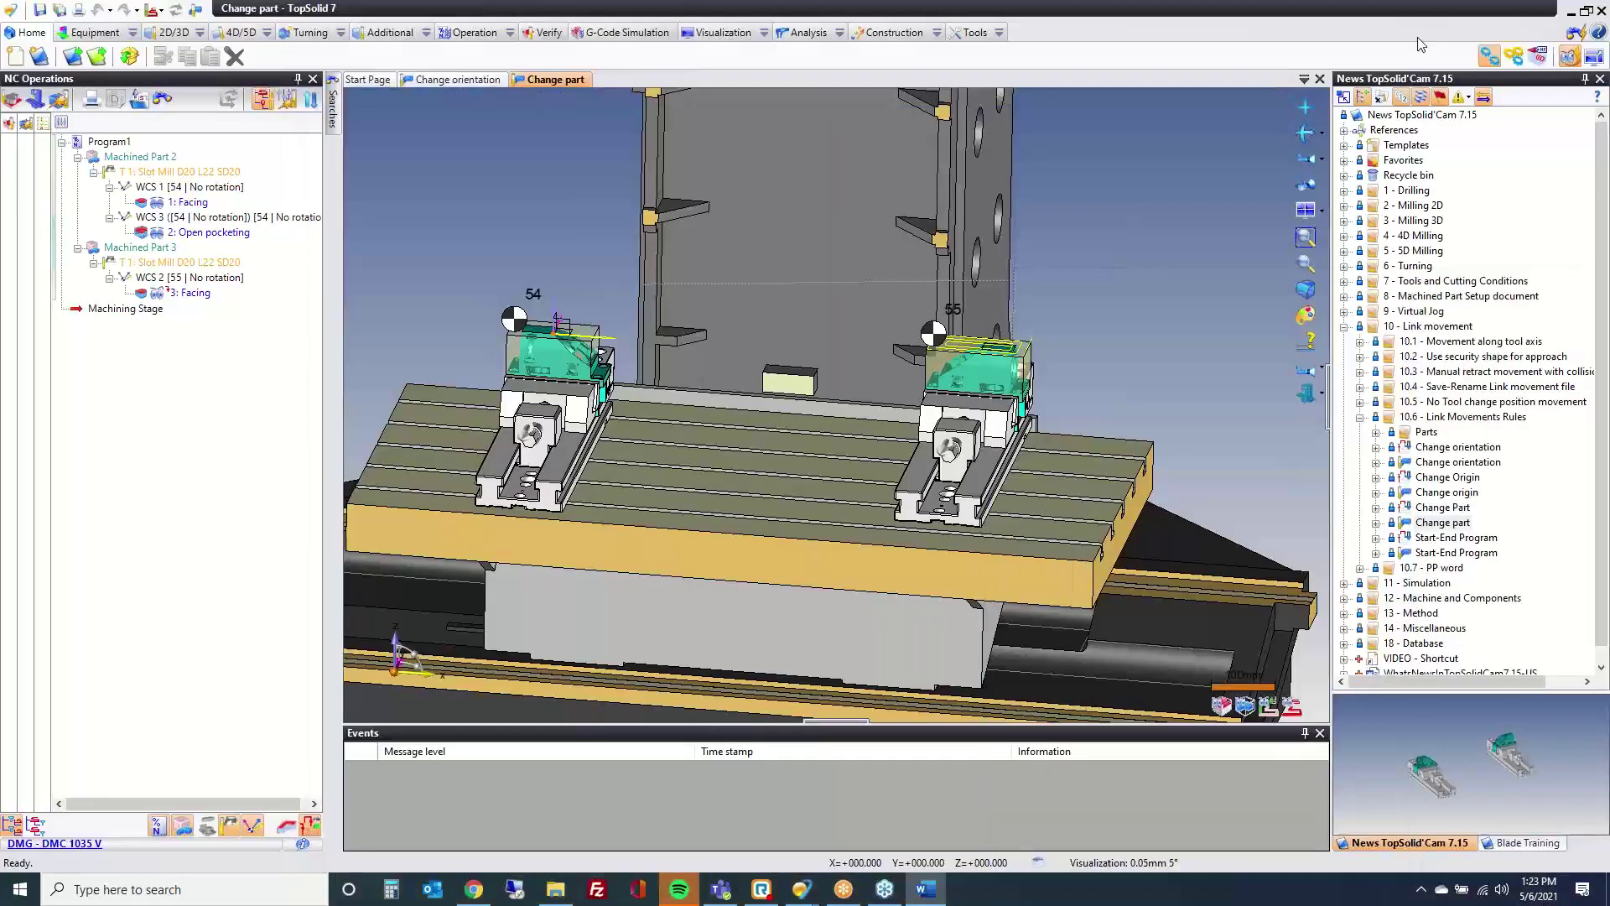
Step: Close the Change part and Change orientation documents, and expand 11 - Simulation and its 11.1 - Speed coefficient for rapid movements folder in the project tree
middle_click(550, 85)
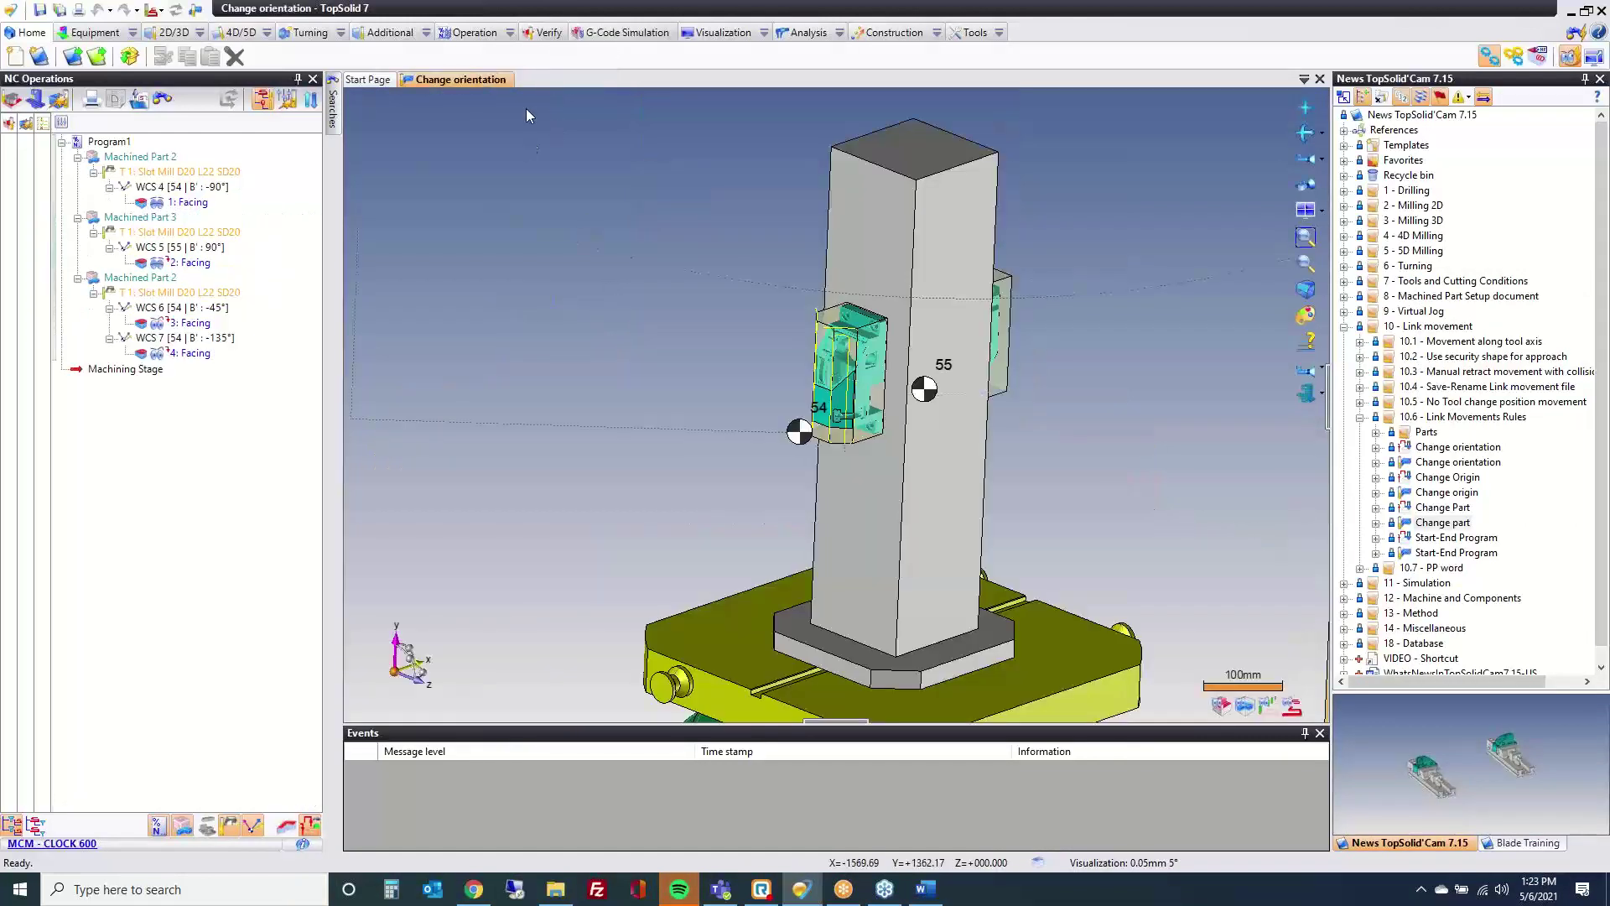
middle_click(487, 78)
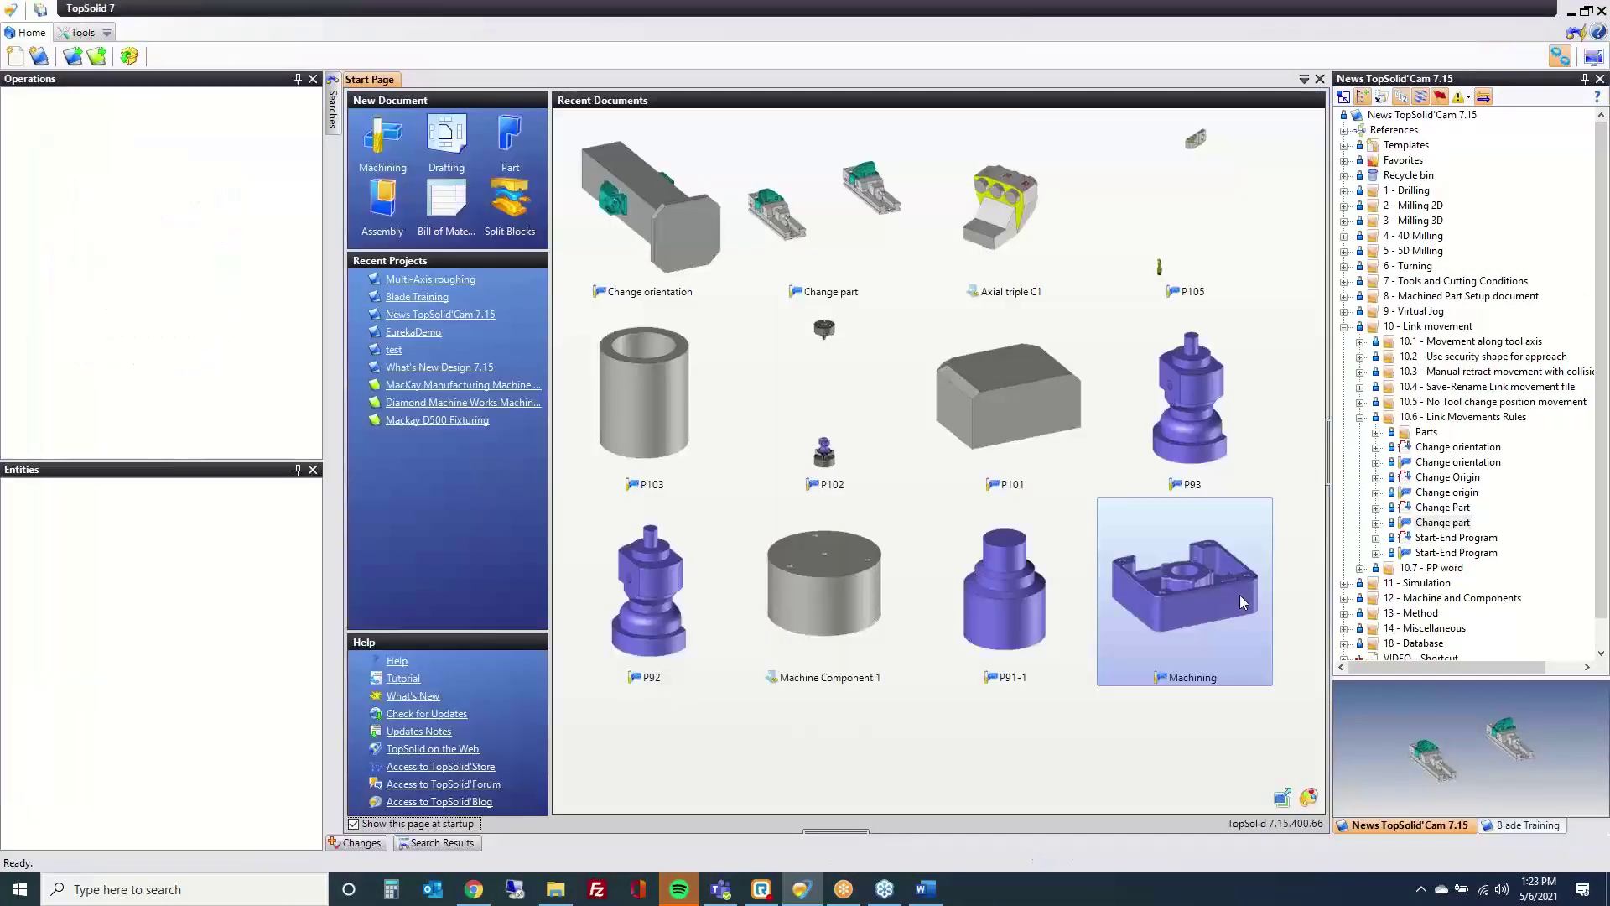
click(1361, 417)
click(1345, 447)
click(1360, 462)
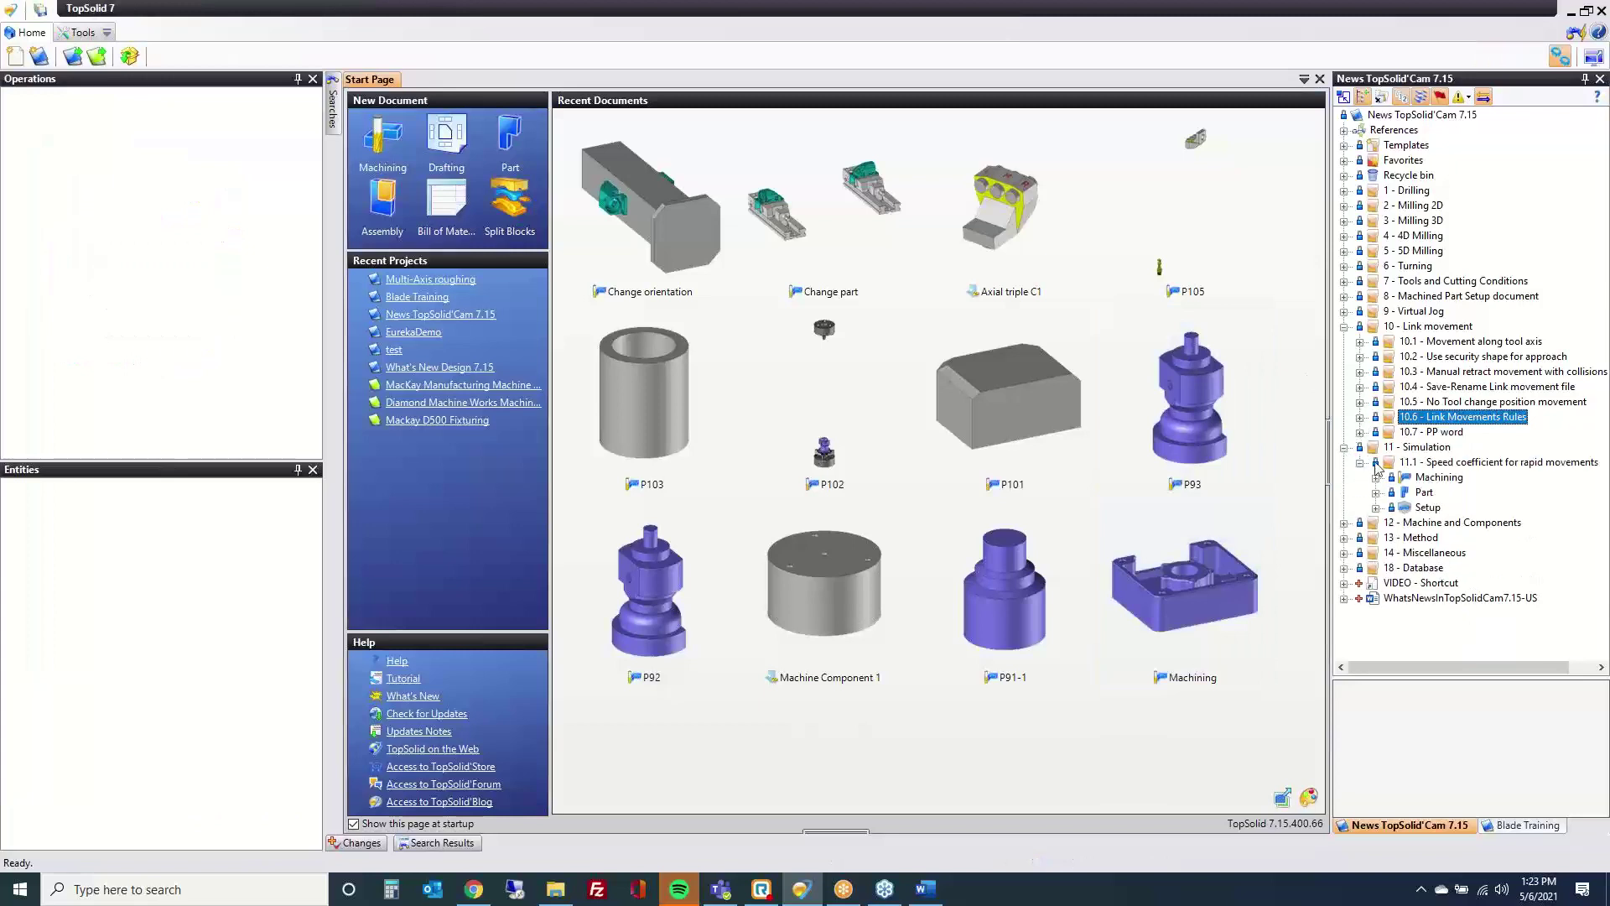
Step: Open the Machining document of section 11.1 and run the simulation of the 2: Drilling operation
click(1440, 477)
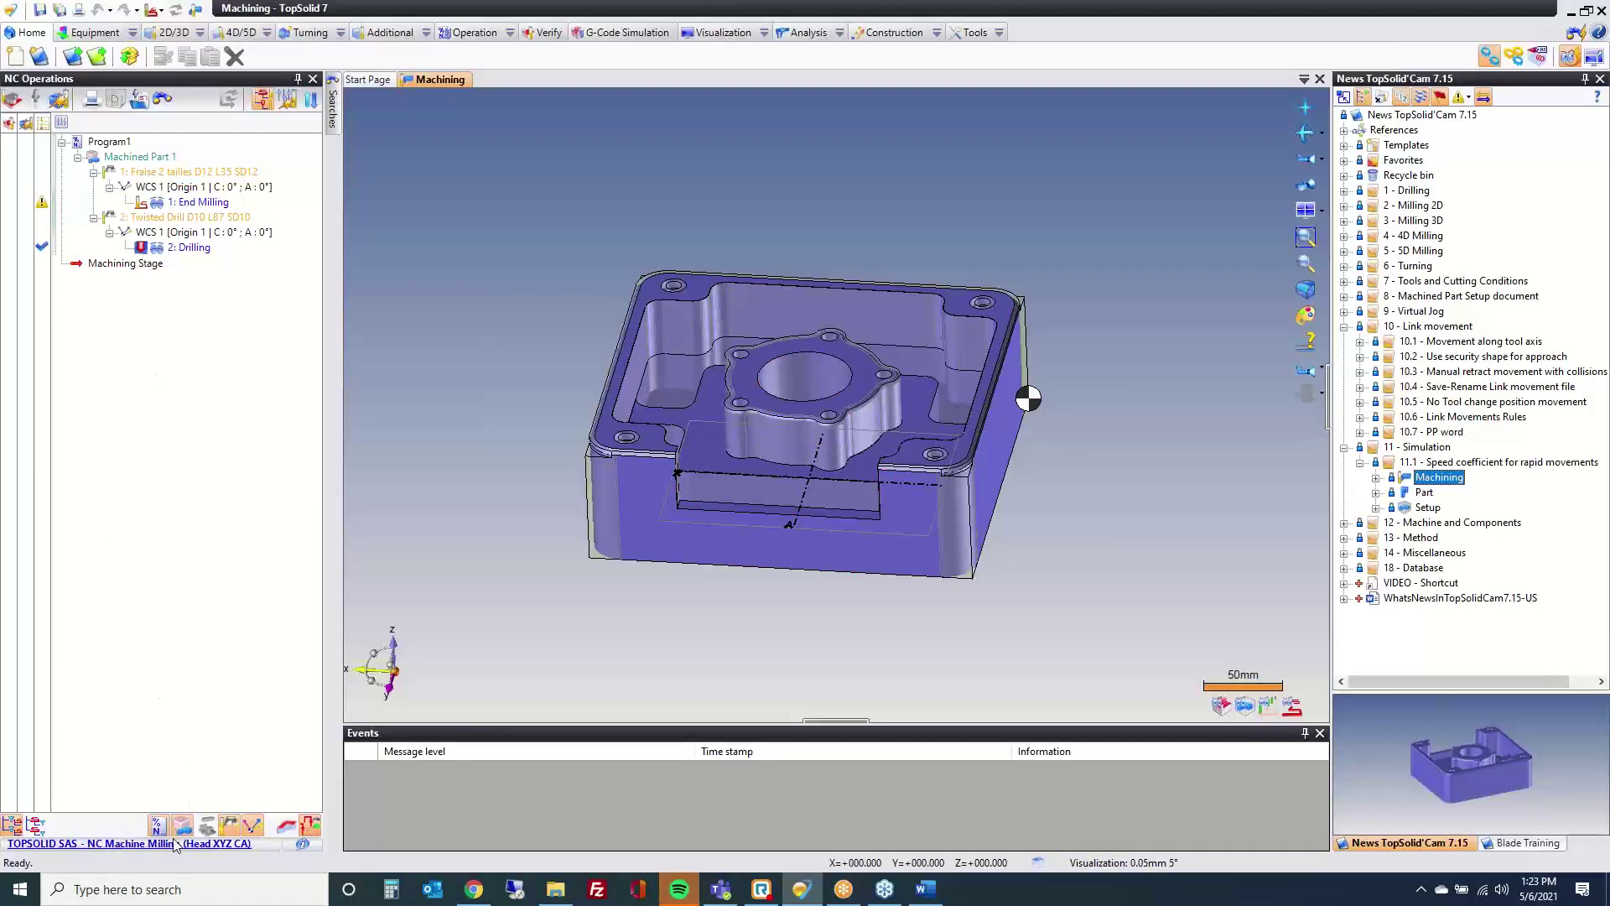
double_click(186, 249)
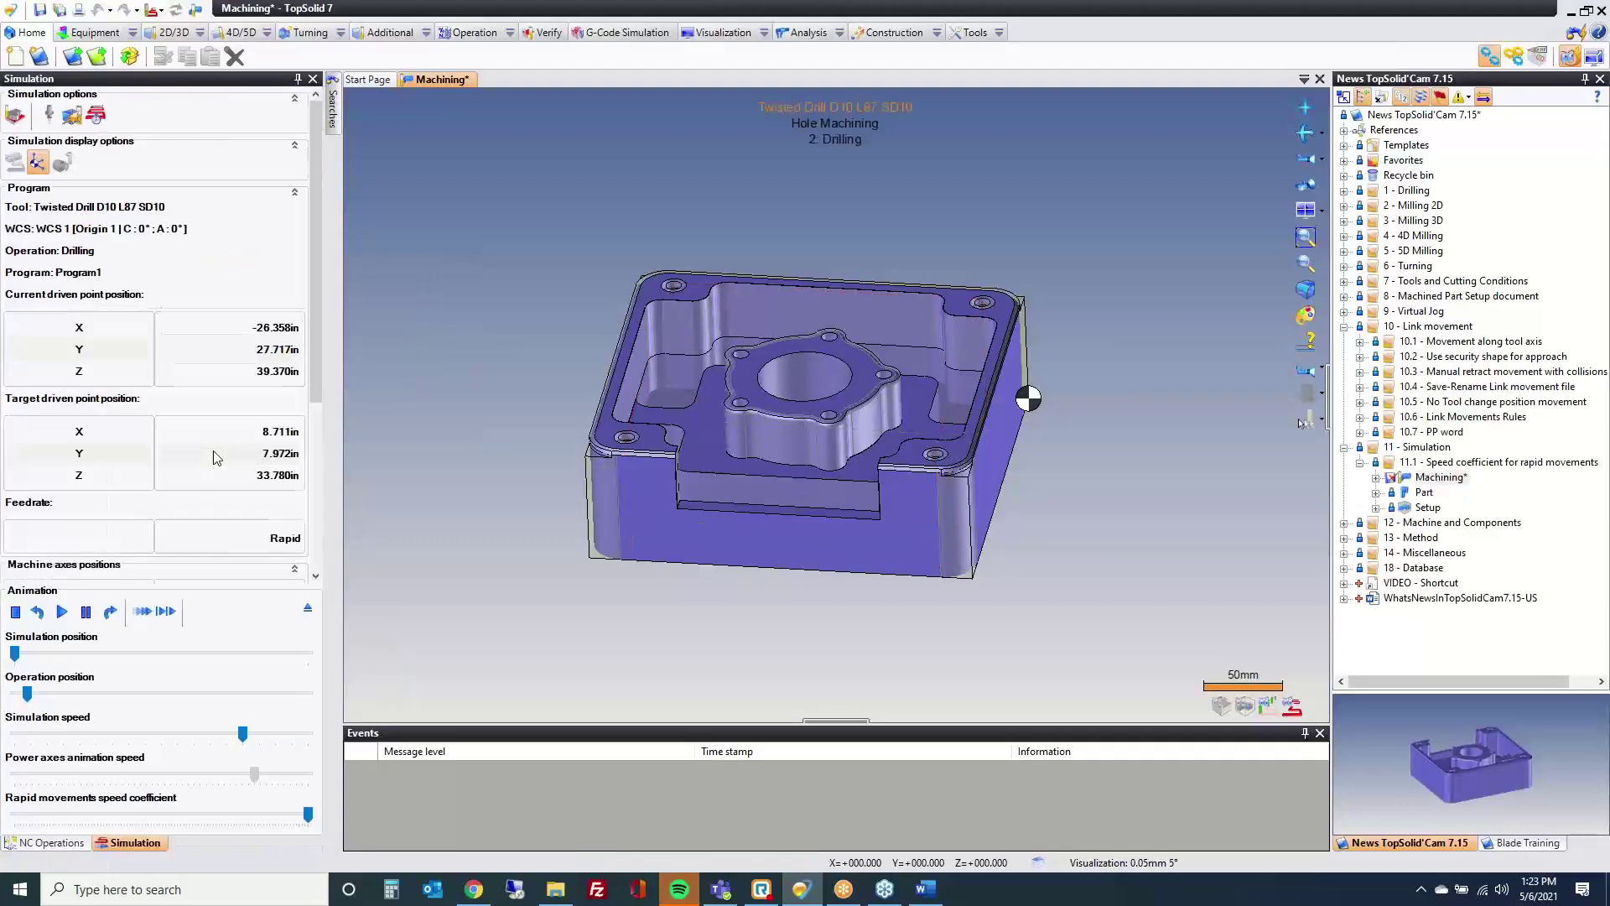
click(94, 124)
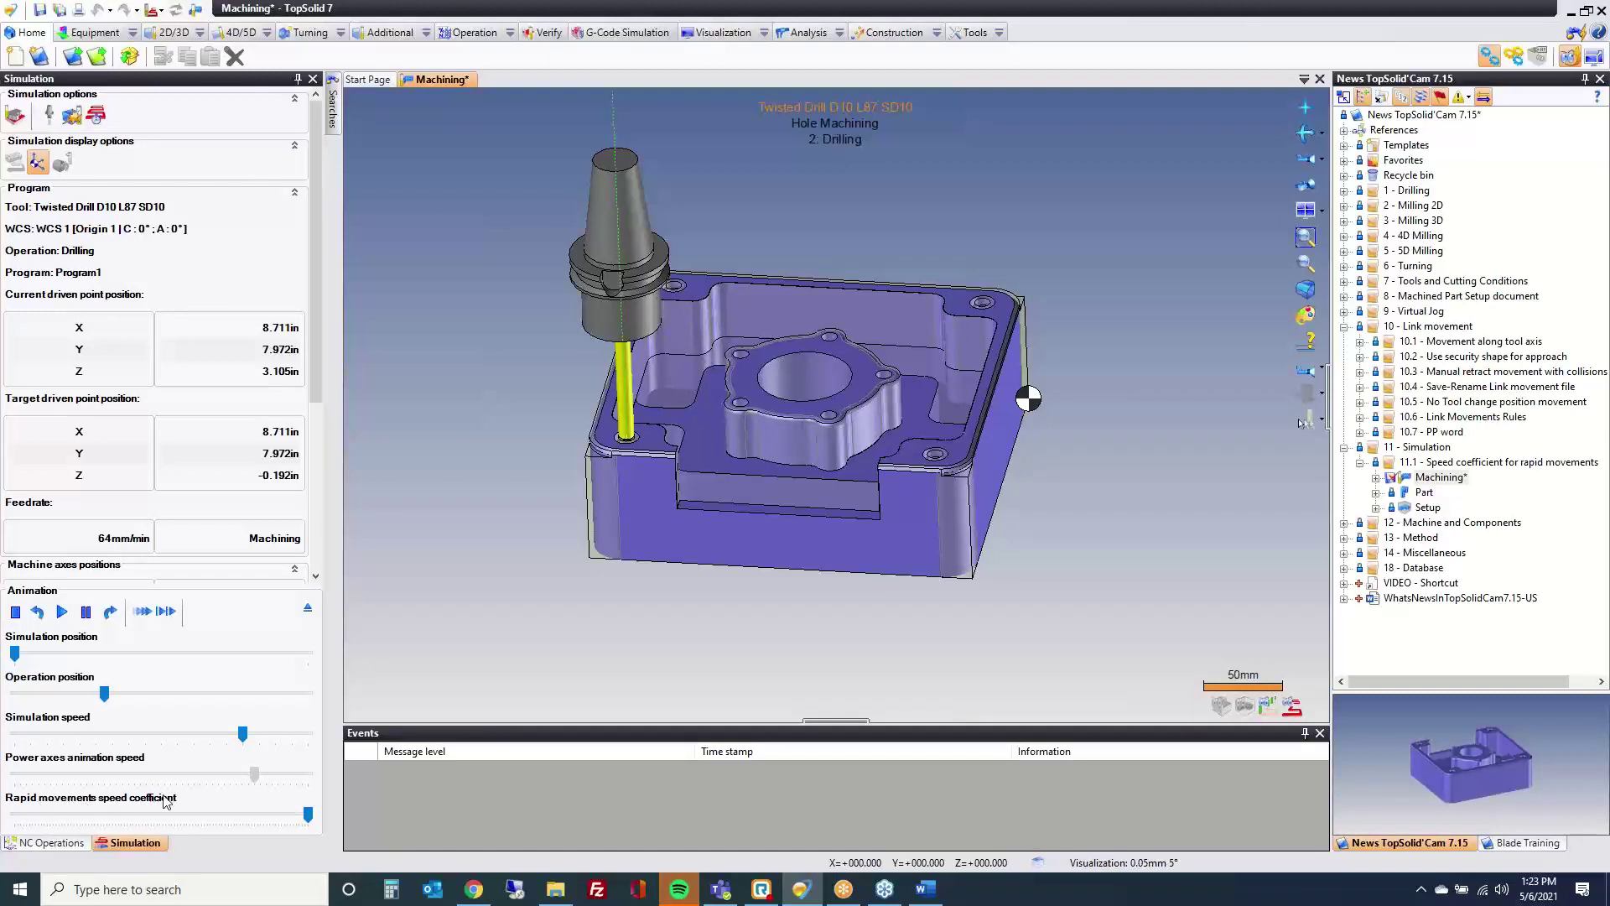
Step: Play the drilling simulation with the rapid movements speed coefficient at its minimum, and raise the coefficient to nearly its maximum during playback
click(308, 817)
drag(308, 820, 21, 838)
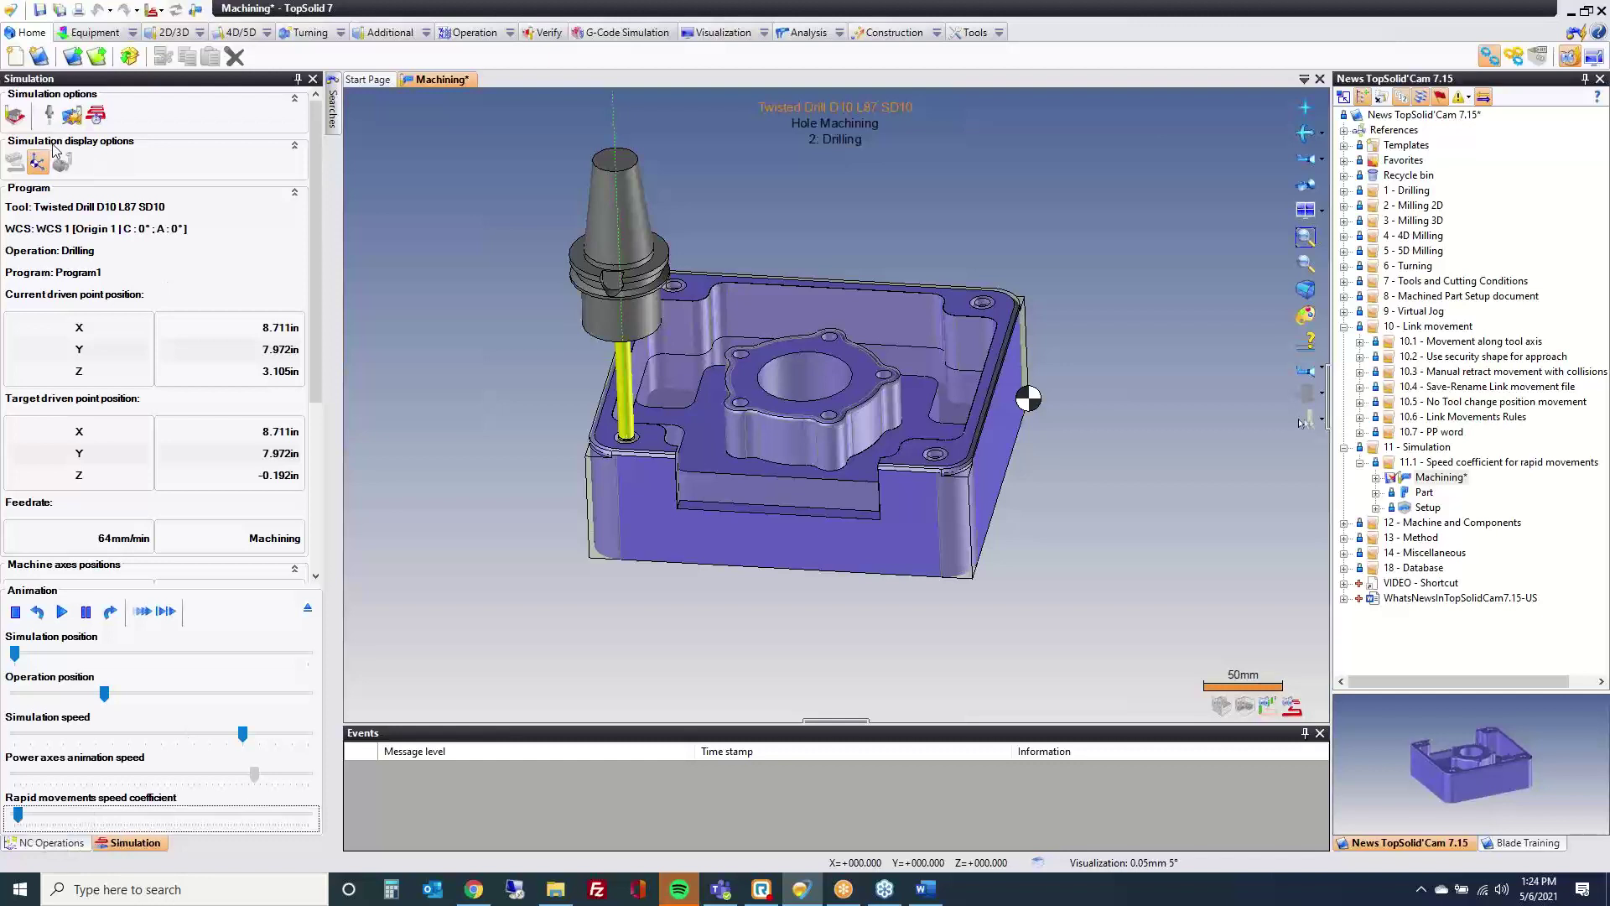
click(61, 611)
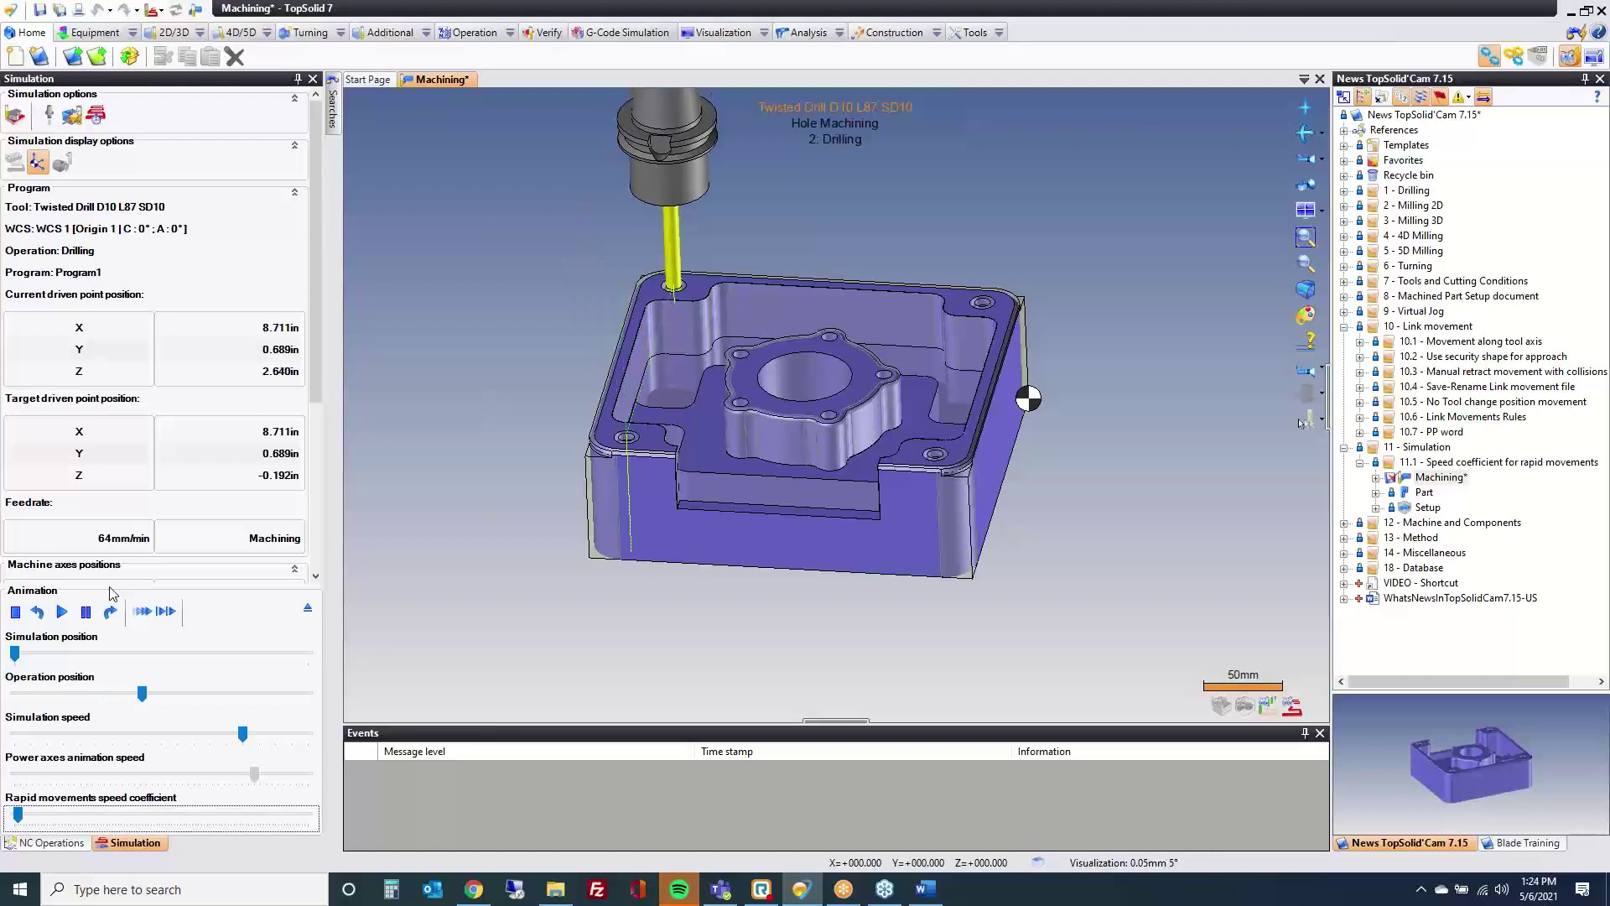
drag(18, 814, 304, 815)
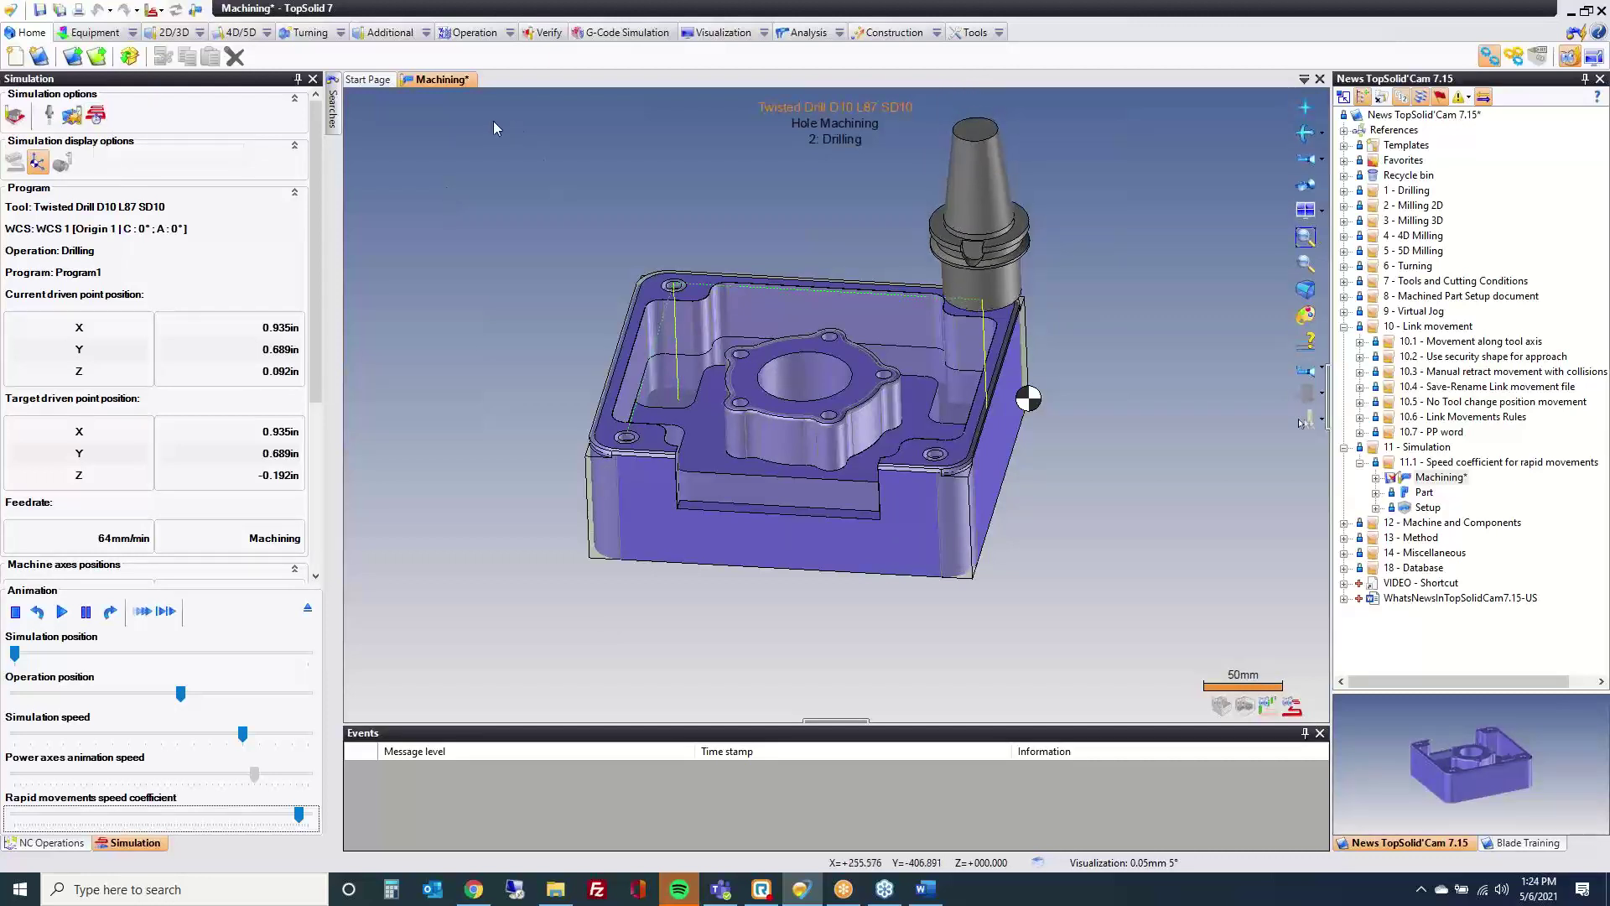
Step: Close the Machining document without saving its changes and switch to the WhatsNewsInTopSolidCam7.15-US document in Word
middle_click(451, 79)
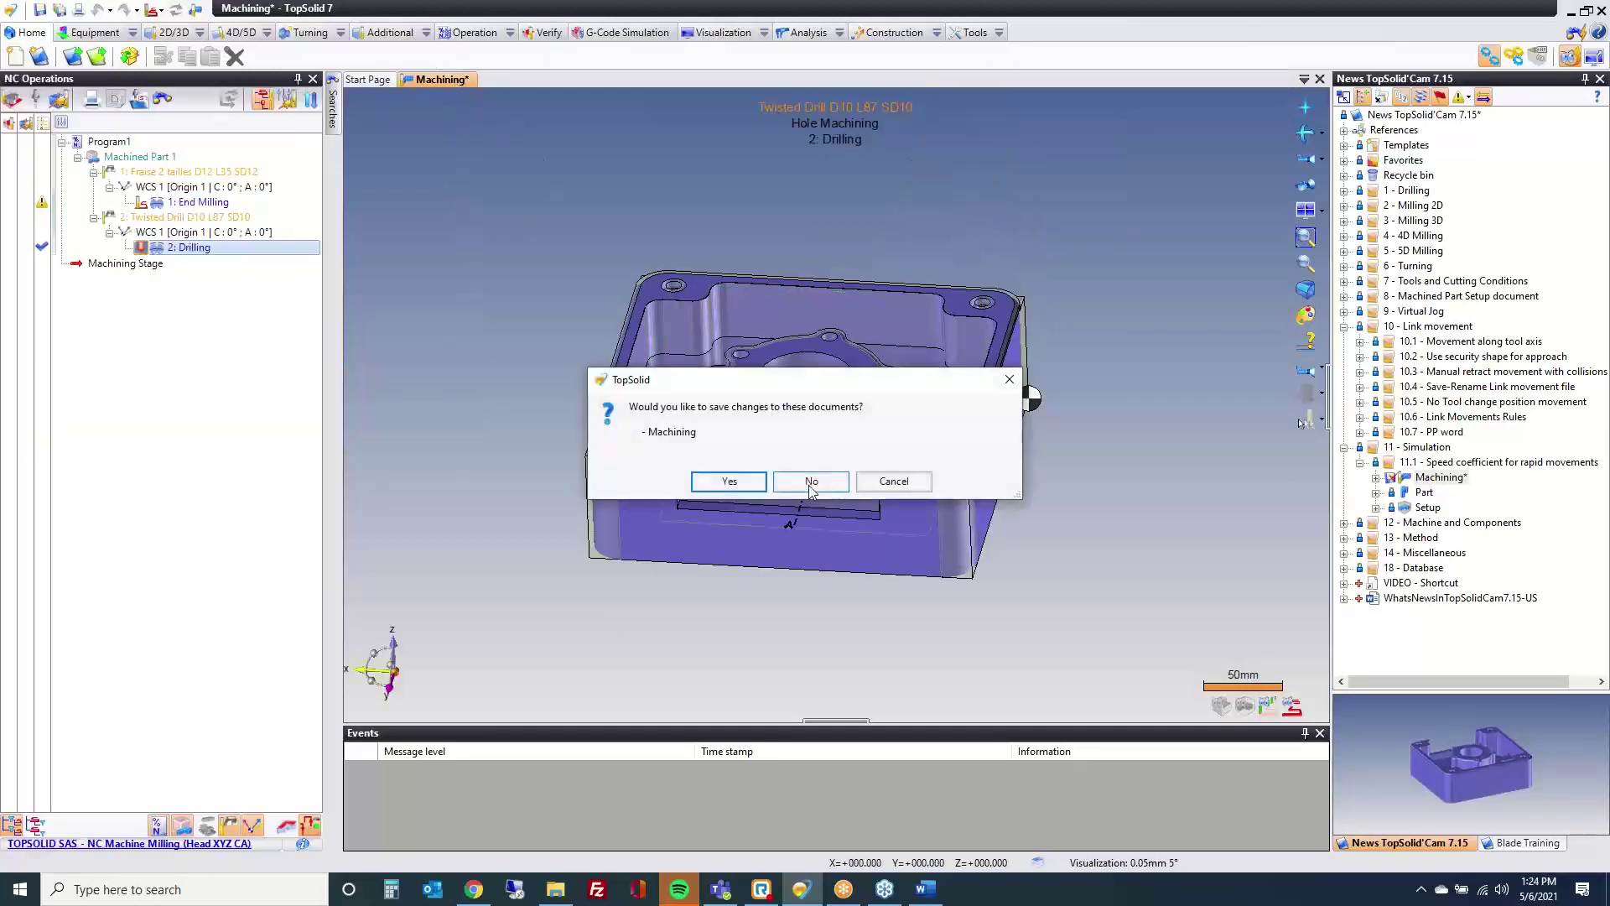
click(812, 483)
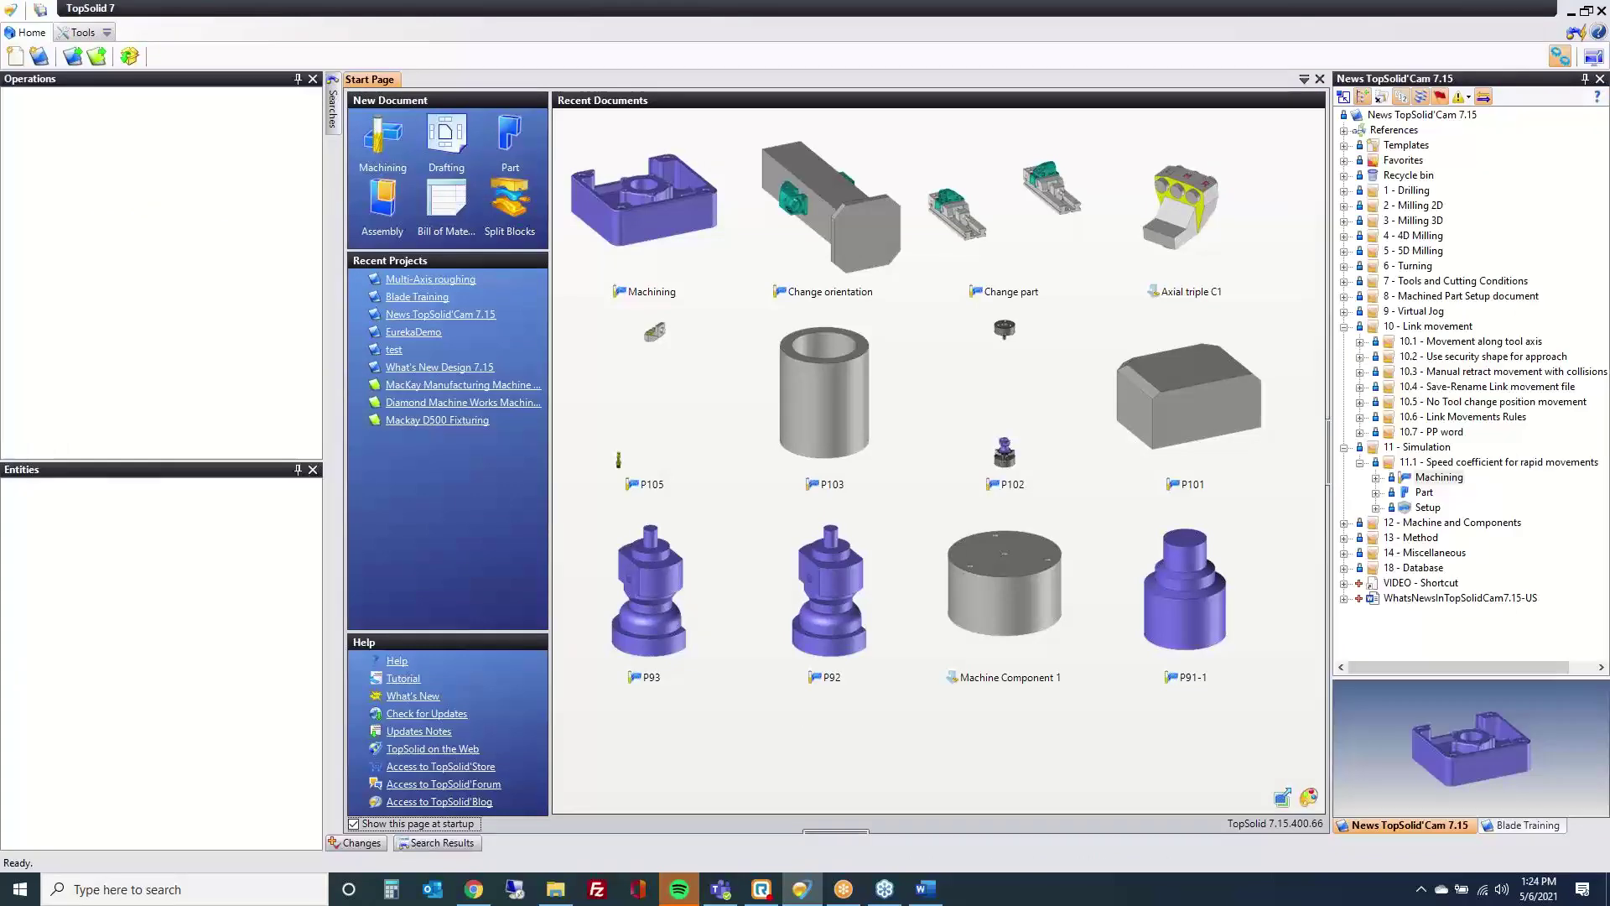
click(926, 888)
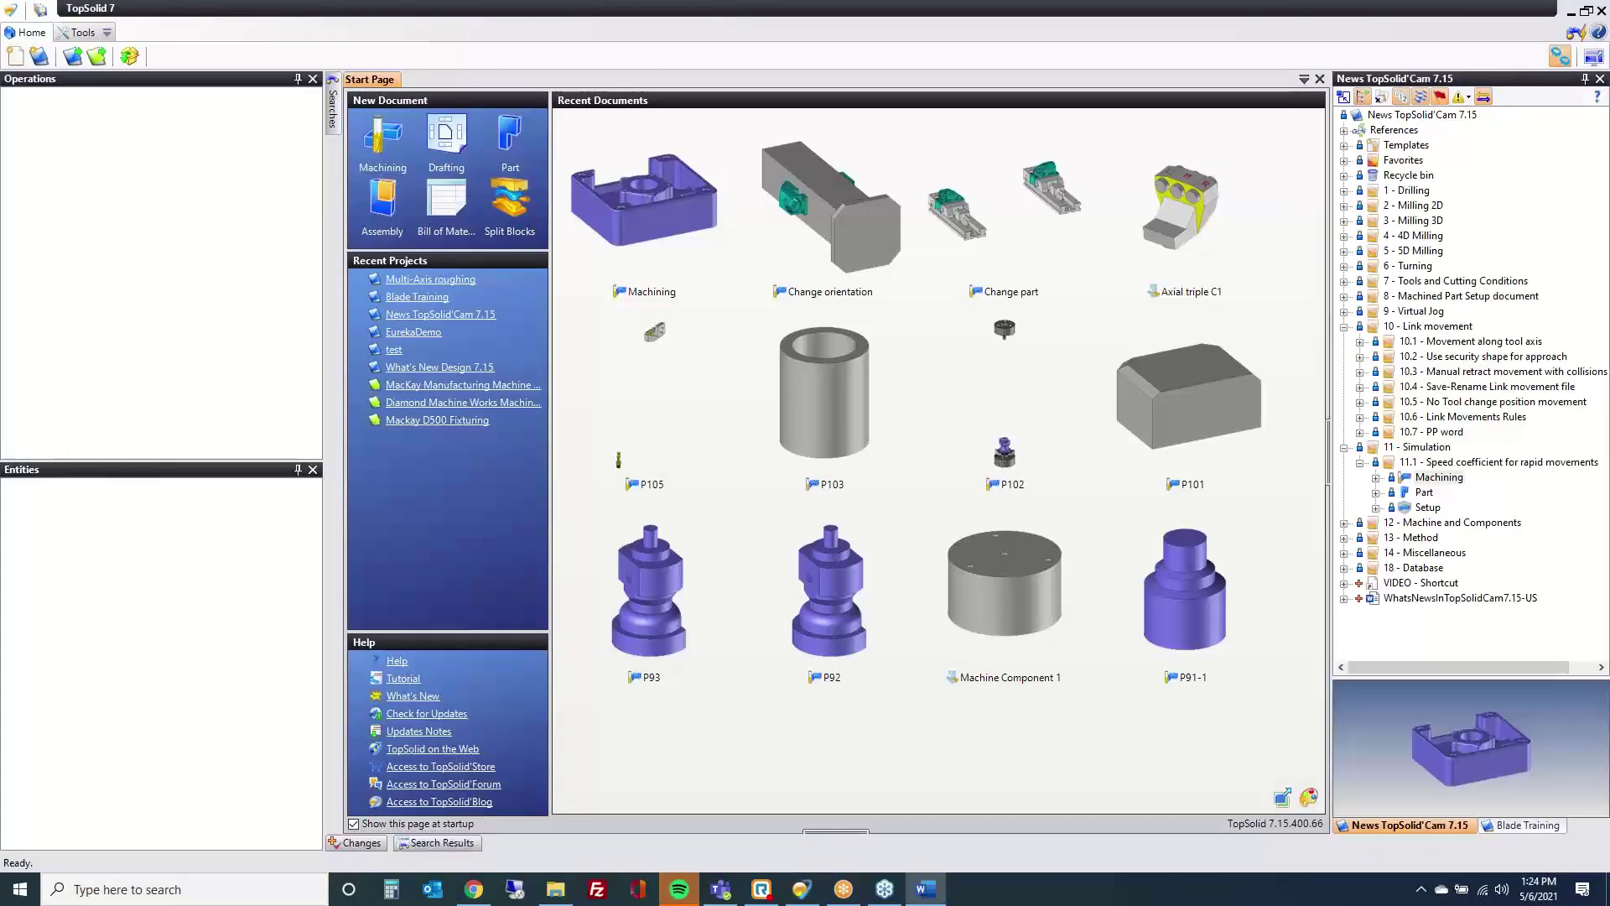
Step: Read the Faceting tolerance for machine elements section, examining the Machine Facetting setting and glancing ahead to the Machine and Components chapter
scroll(511, 450, up, 2)
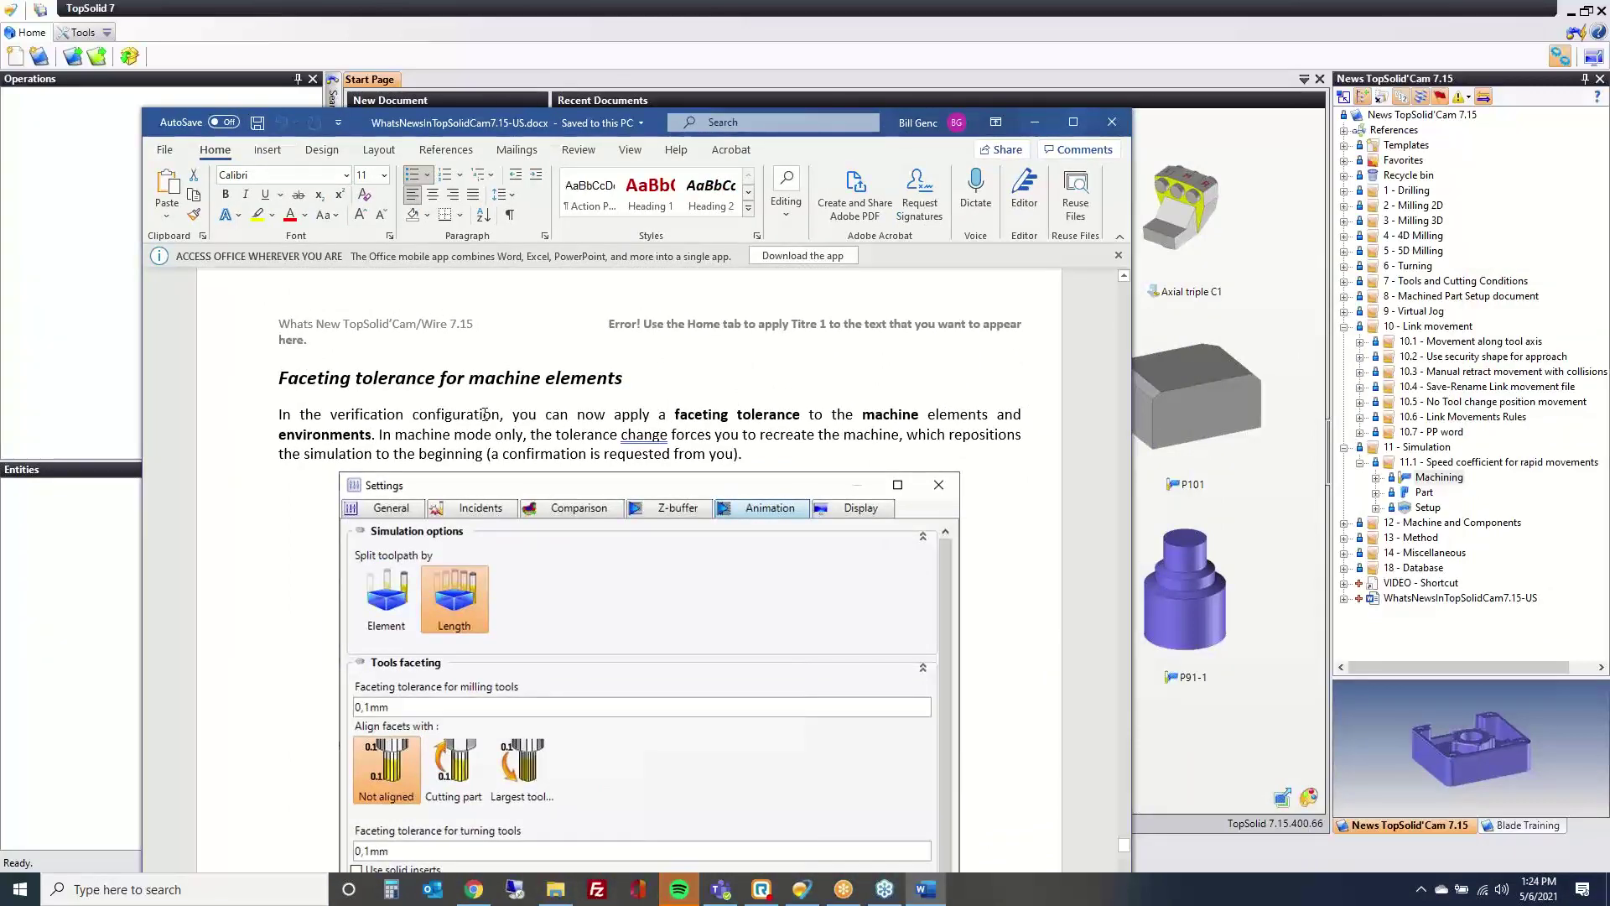
scroll(368, 620, down, 7)
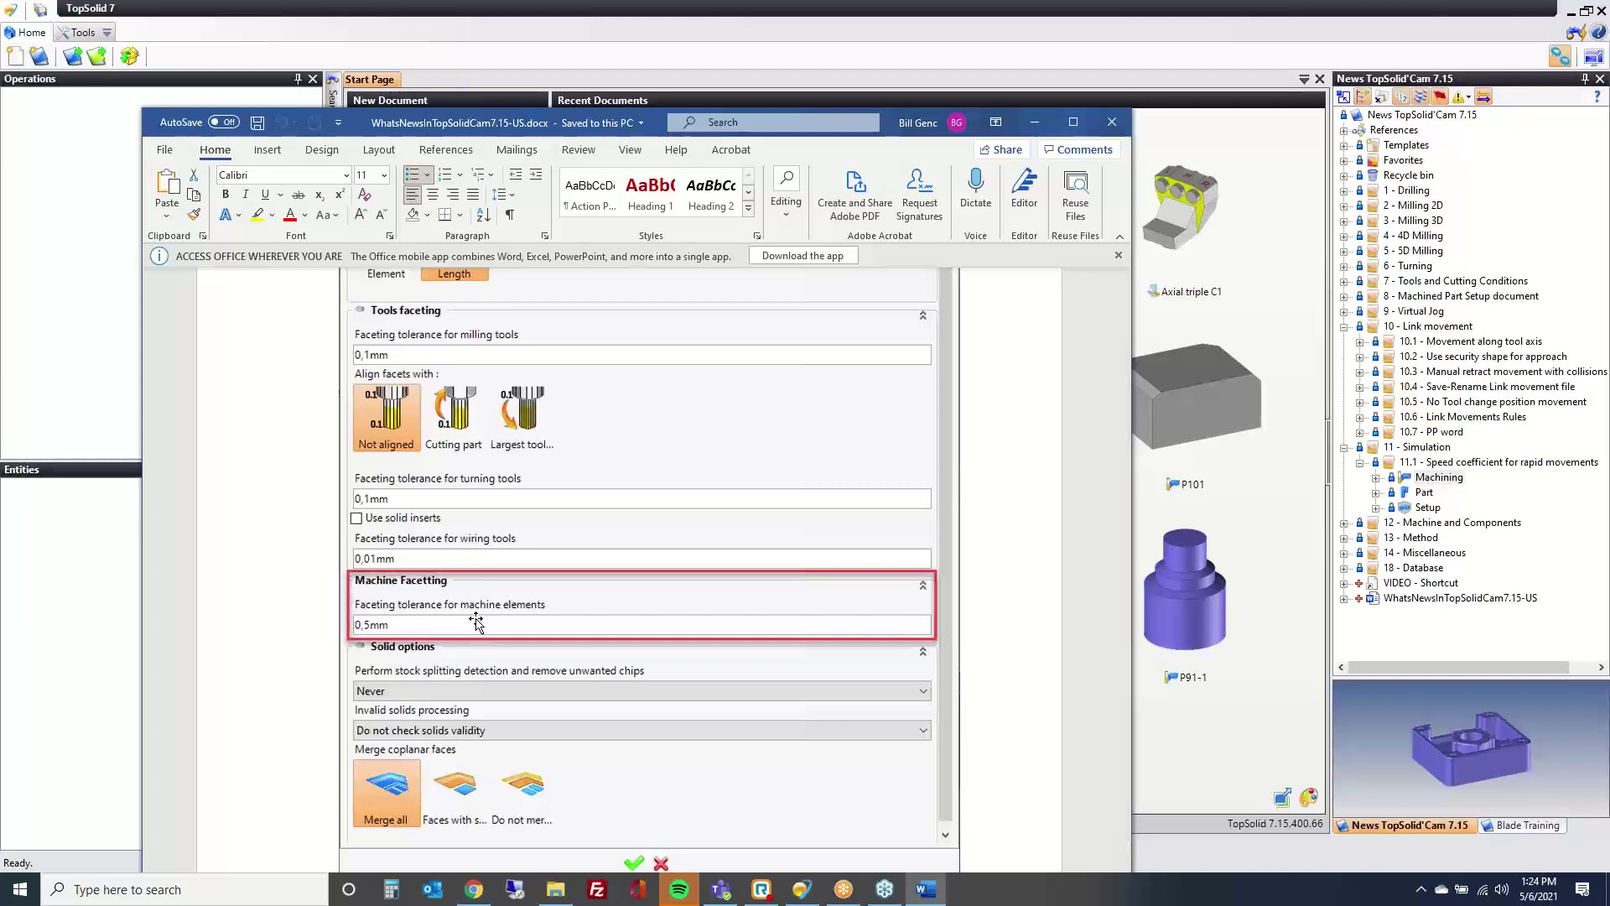
scroll(476, 621, down, 10)
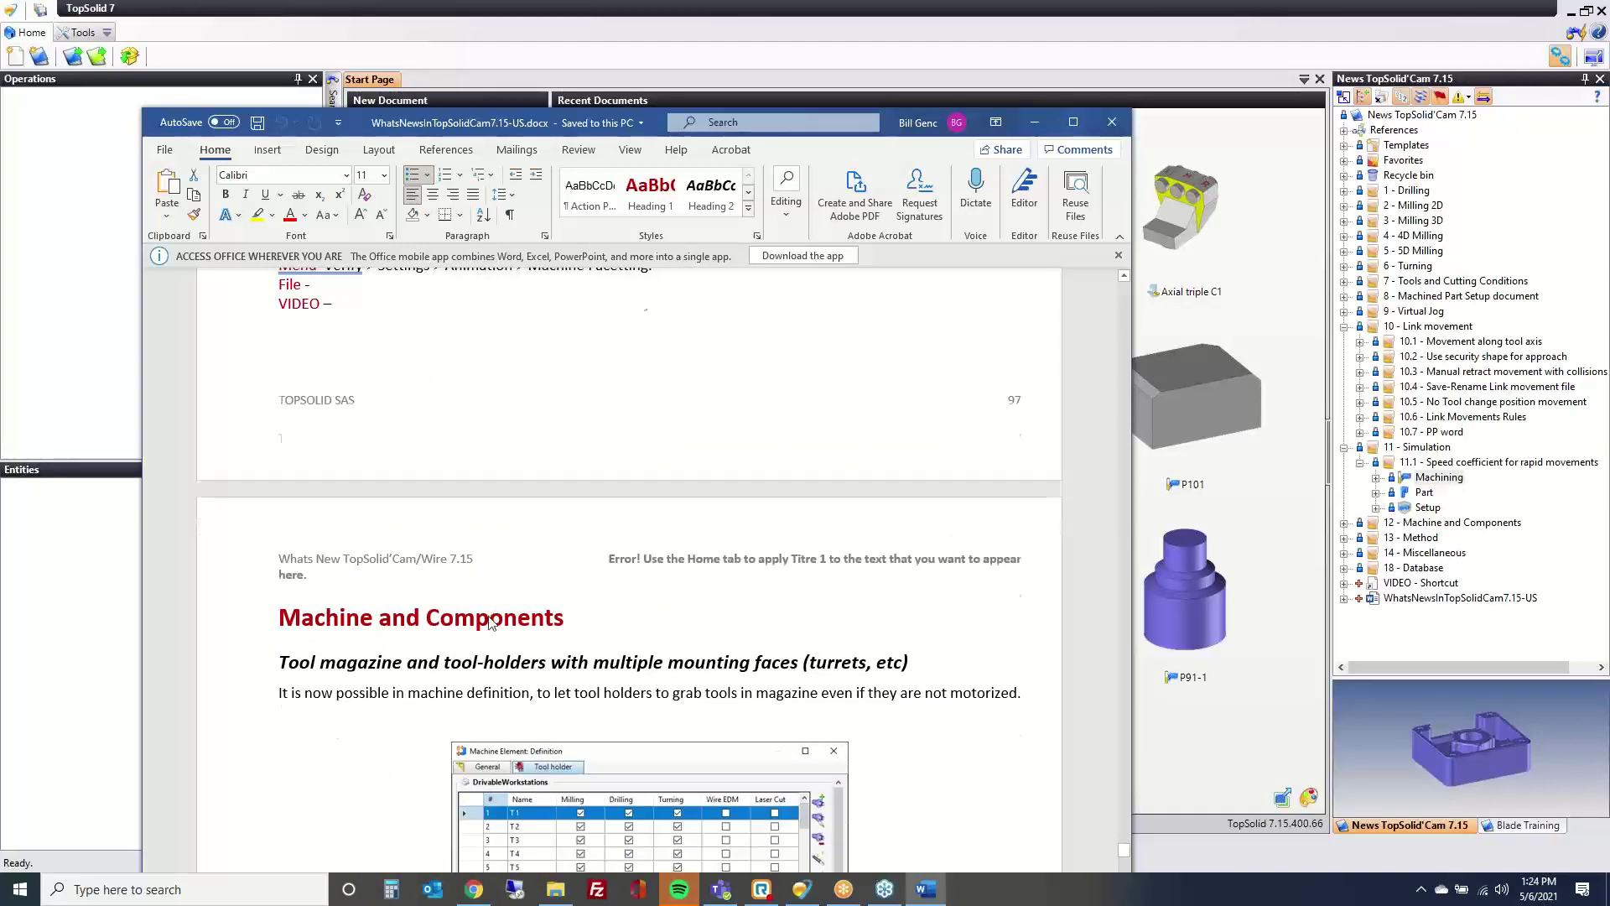
scroll(490, 617, up, 10)
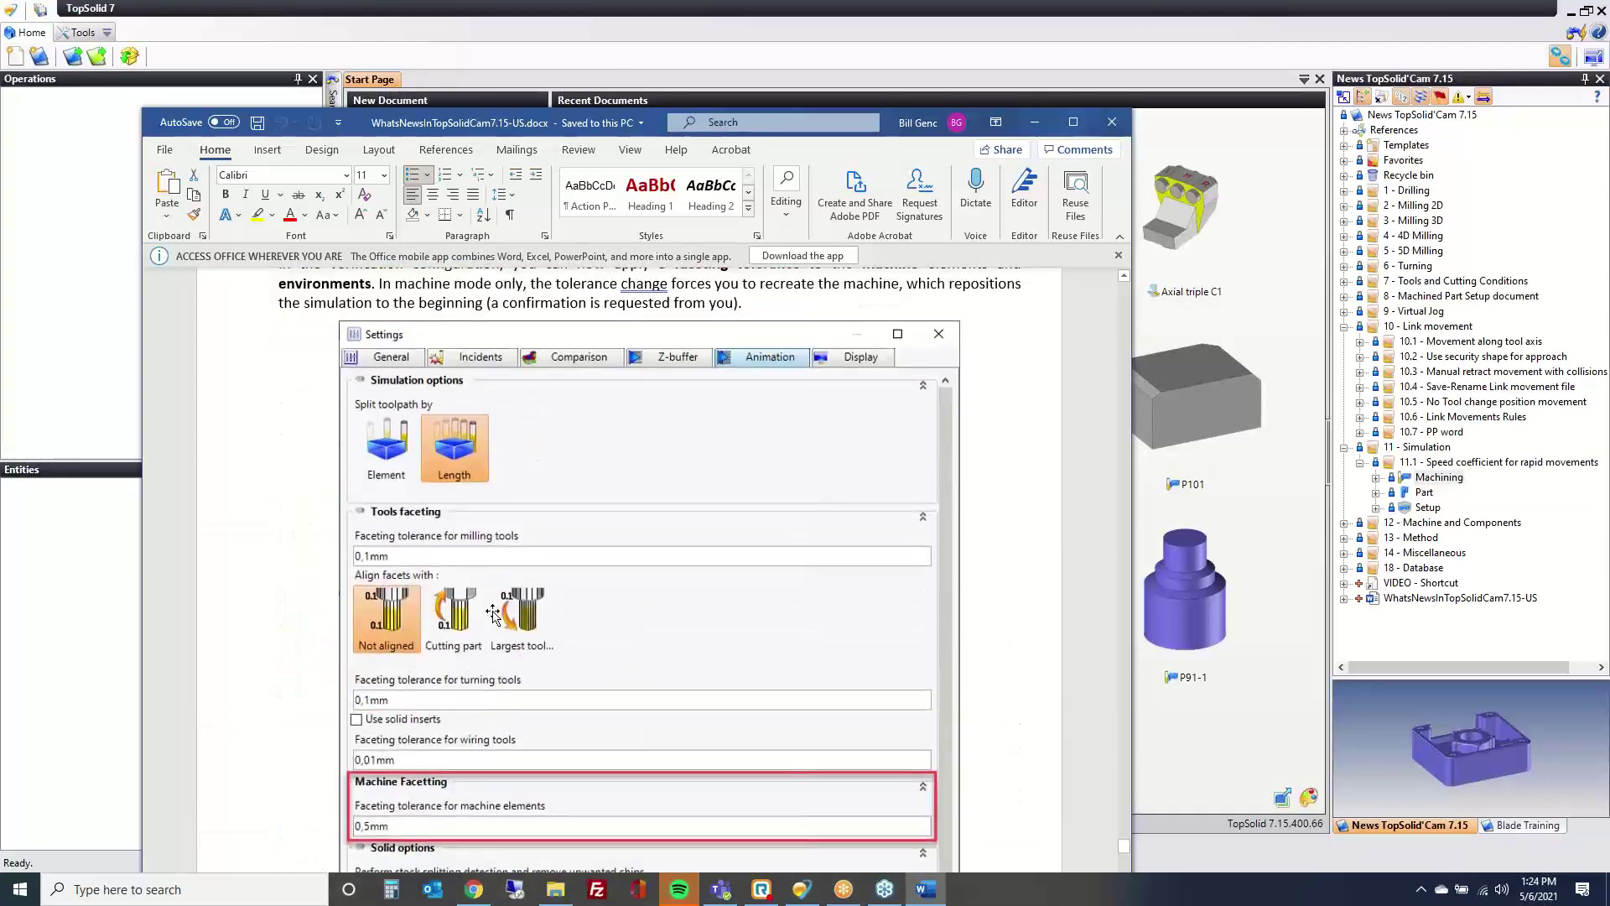